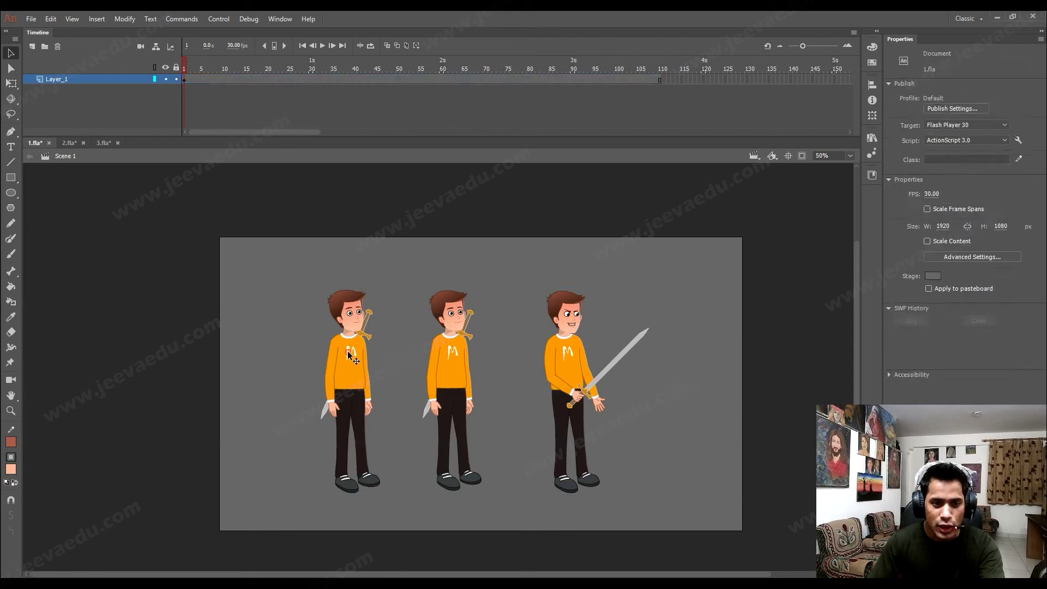
Preview the character animation in 1.fla and the contents of 3.fla, then return to the palace background in 2.fla.
drag(250, 70, 168, 139)
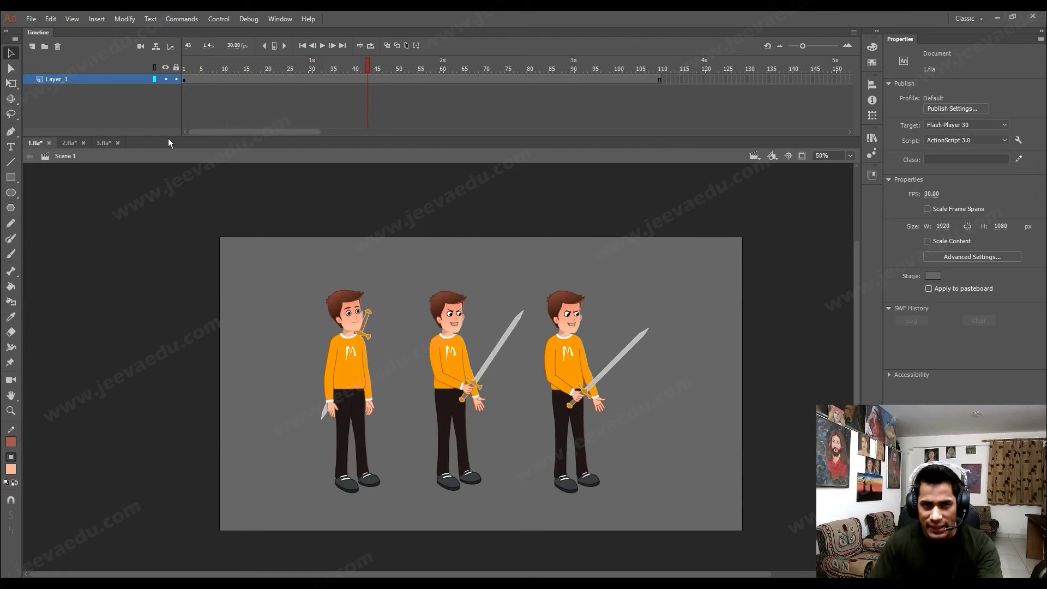
click(64, 143)
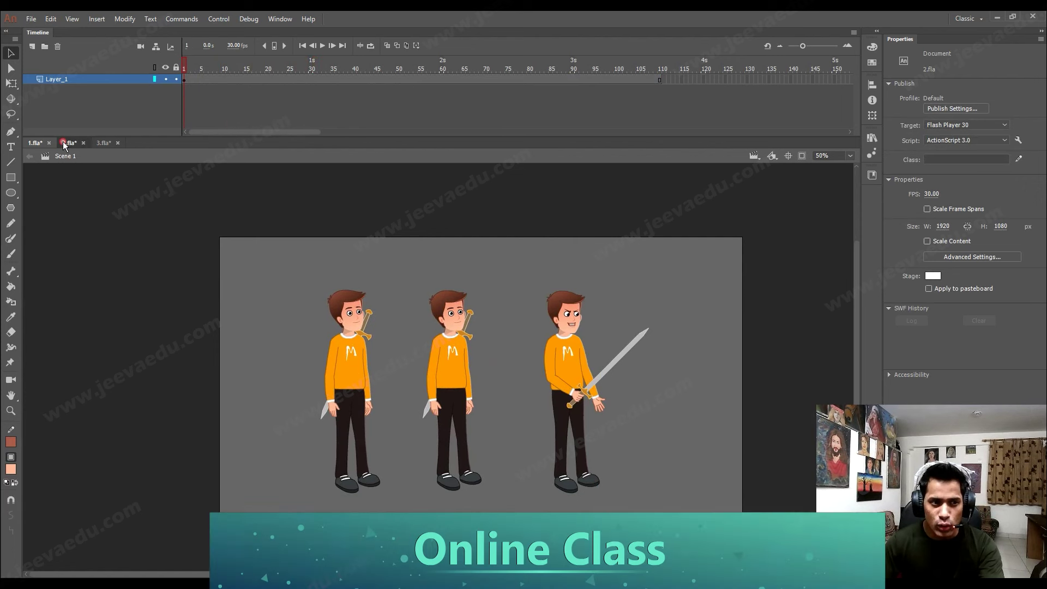
key(z)
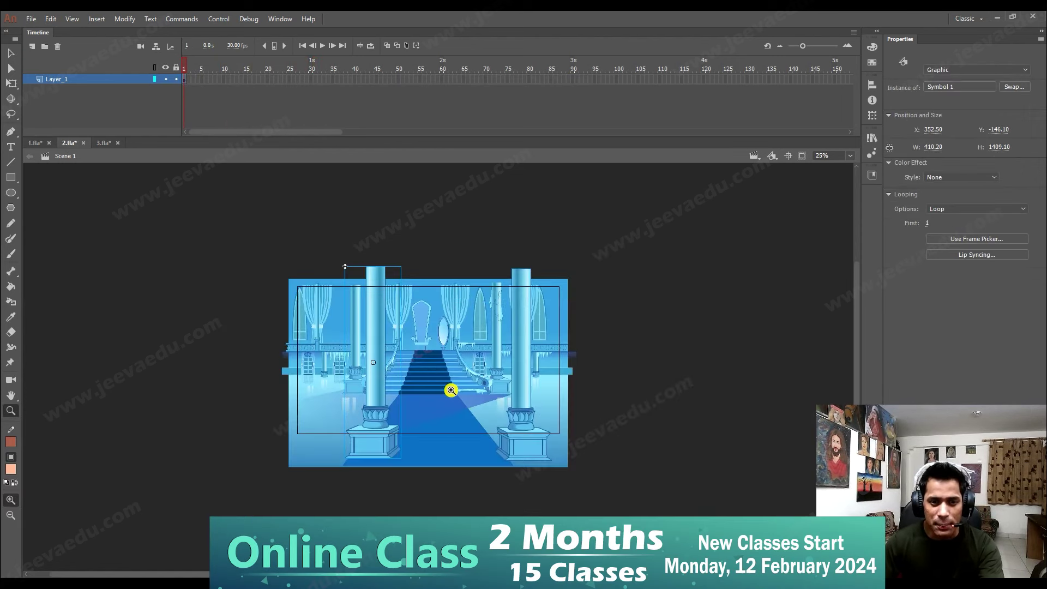
click(102, 144)
drag(198, 71, 174, 120)
click(73, 146)
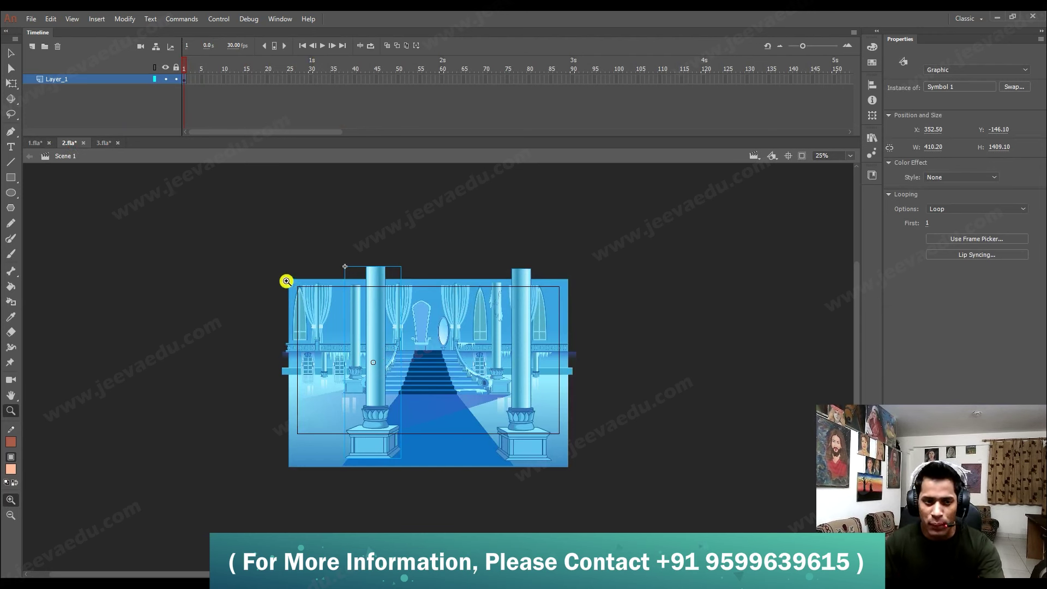
Select the whole palace background with both front pillars and convert it into a single graphic symbol.
drag(246, 266, 585, 468)
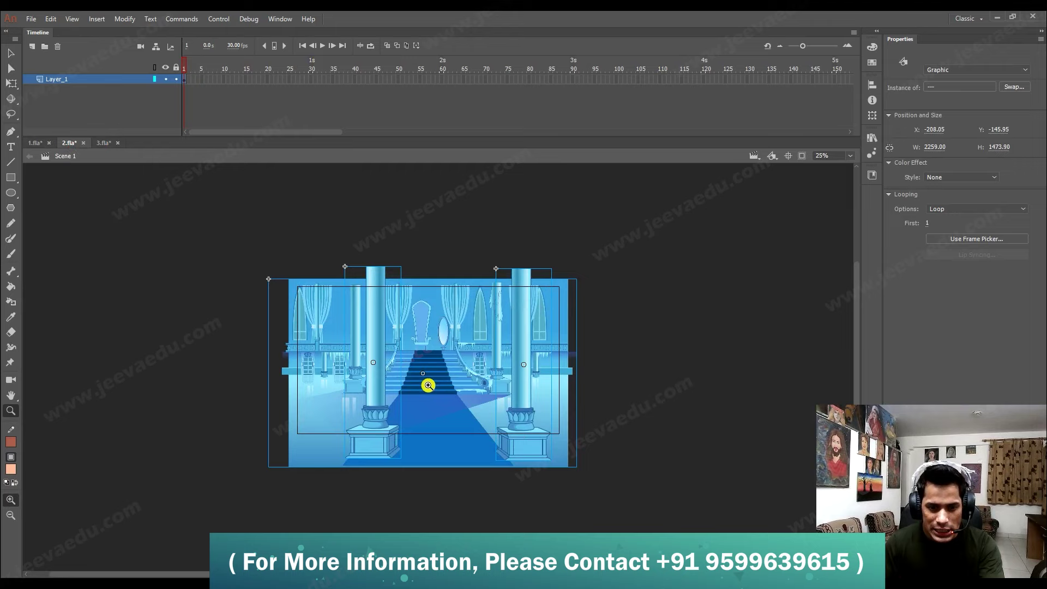
click(428, 385)
alt+click(475, 404)
drag(457, 449, 485, 376)
alt+click(485, 377)
alt+click(490, 395)
key(F8)
key(Return)
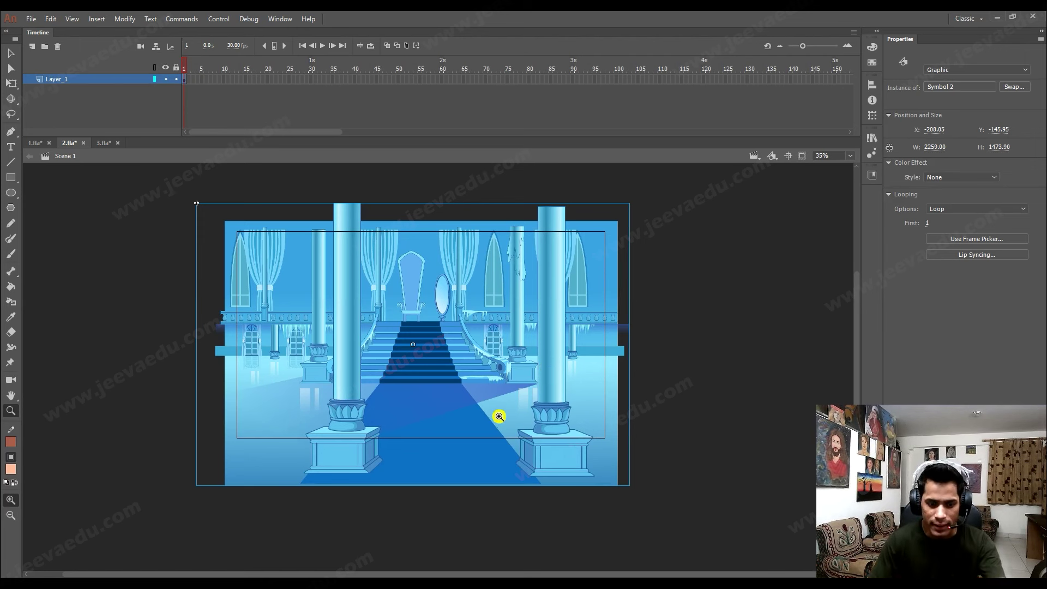
Enter the new background symbol and distribute its pillars and backdrop to separate layers.
key(v)
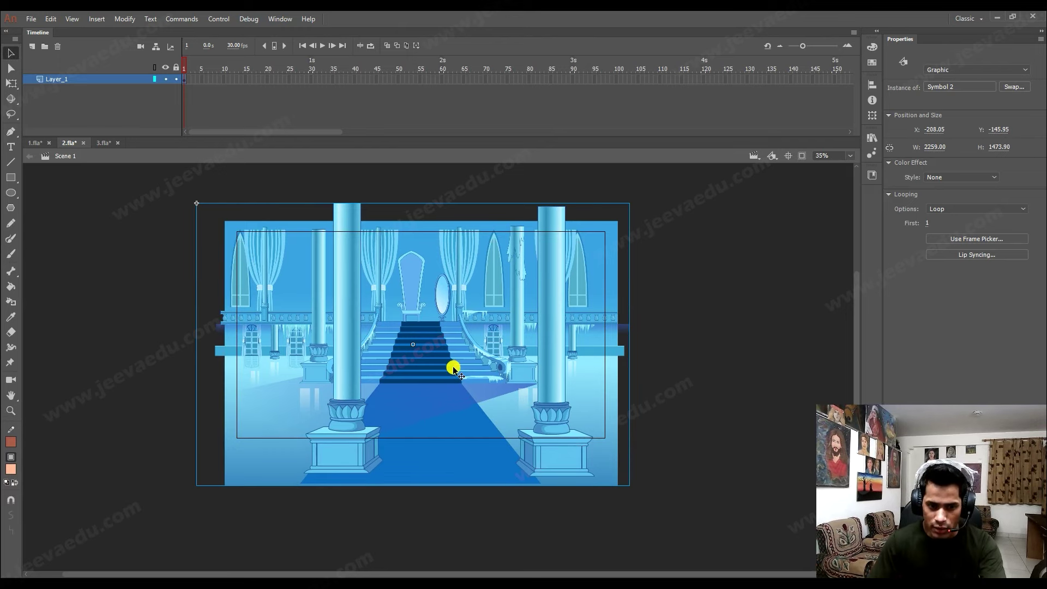
double_click(456, 368)
right_click(480, 337)
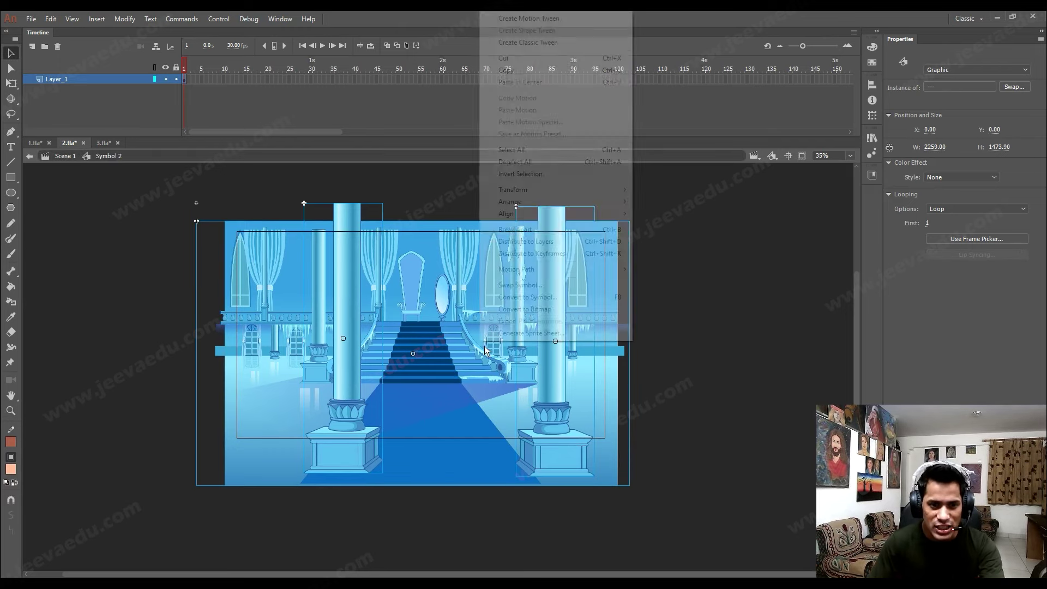
click(531, 241)
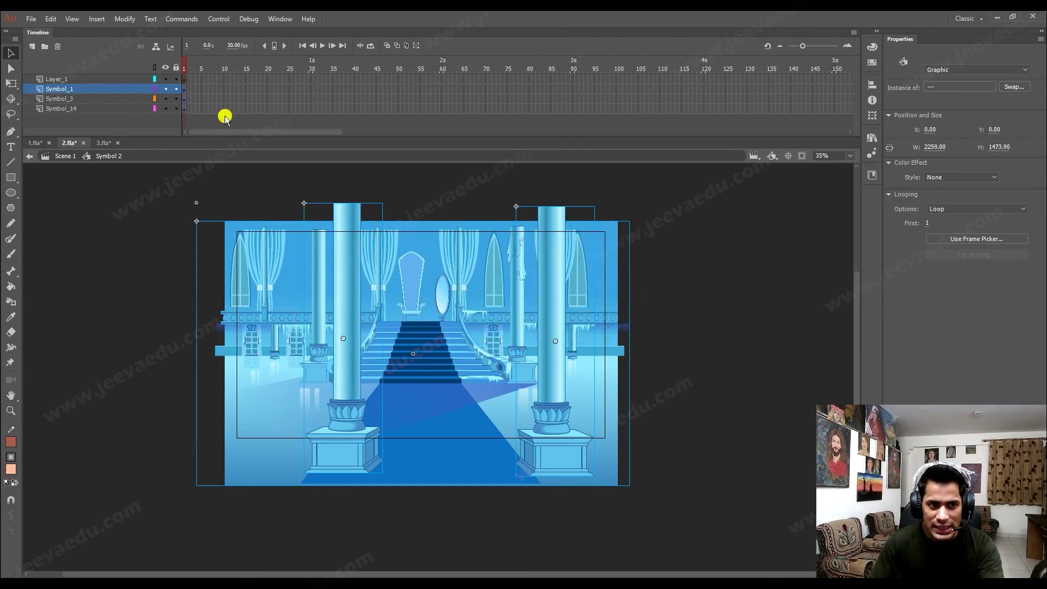
Extend the frames of all four layers well along the timeline and check which layers hold the two front pillars.
drag(214, 79, 151, 108)
key(F5)
key(F5)
key(F5)
key(F5)
click(342, 367)
click(551, 397)
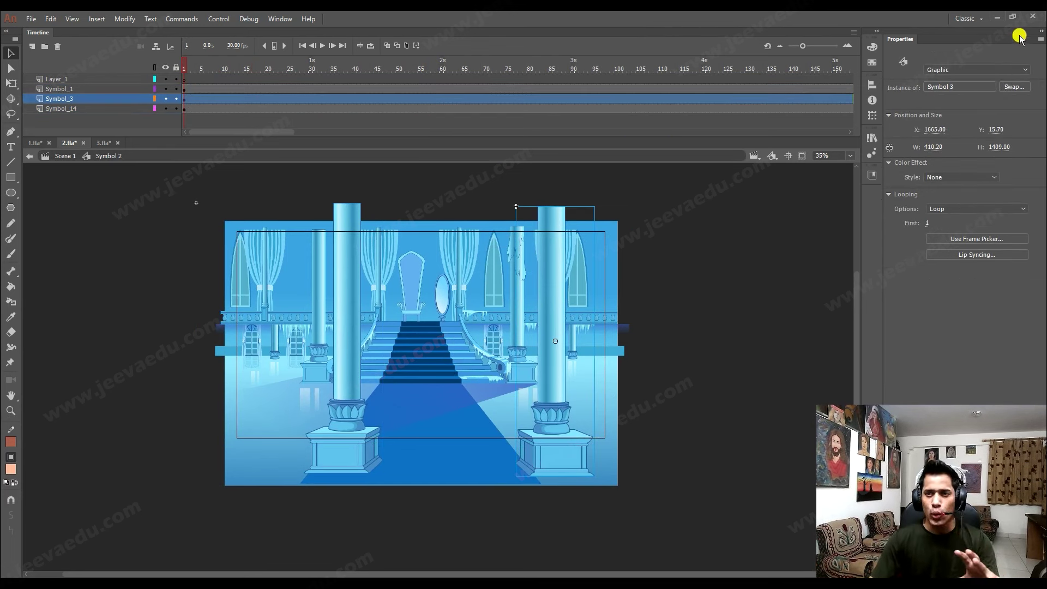
Lock the backdrop layer Symbol_14 and move Layer_1 directly above it, beneath both pillar layers.
click(166, 90)
click(166, 90)
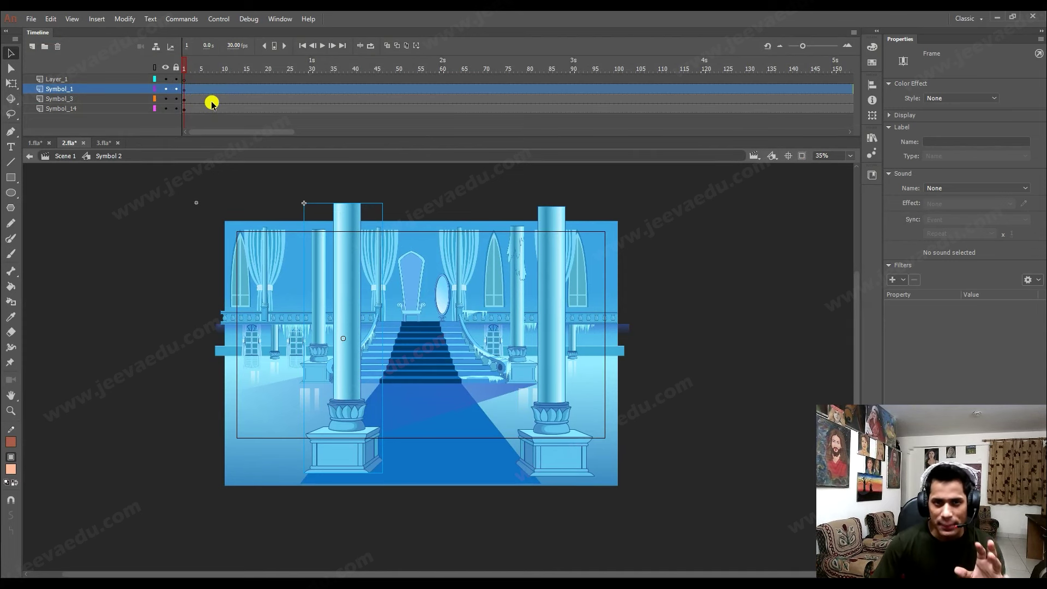
click(215, 71)
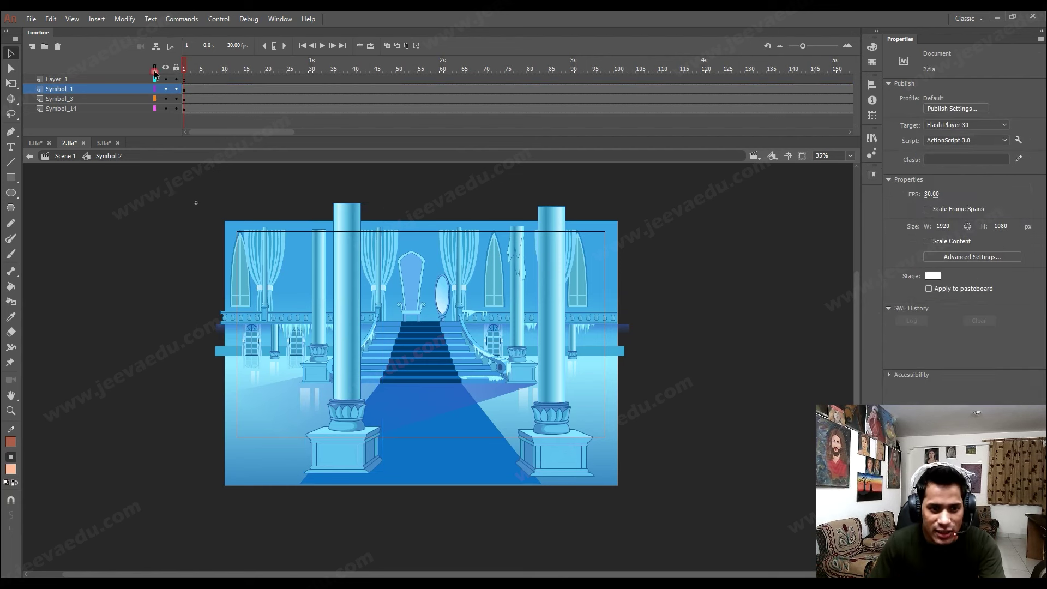
click(124, 86)
drag(119, 80, 103, 100)
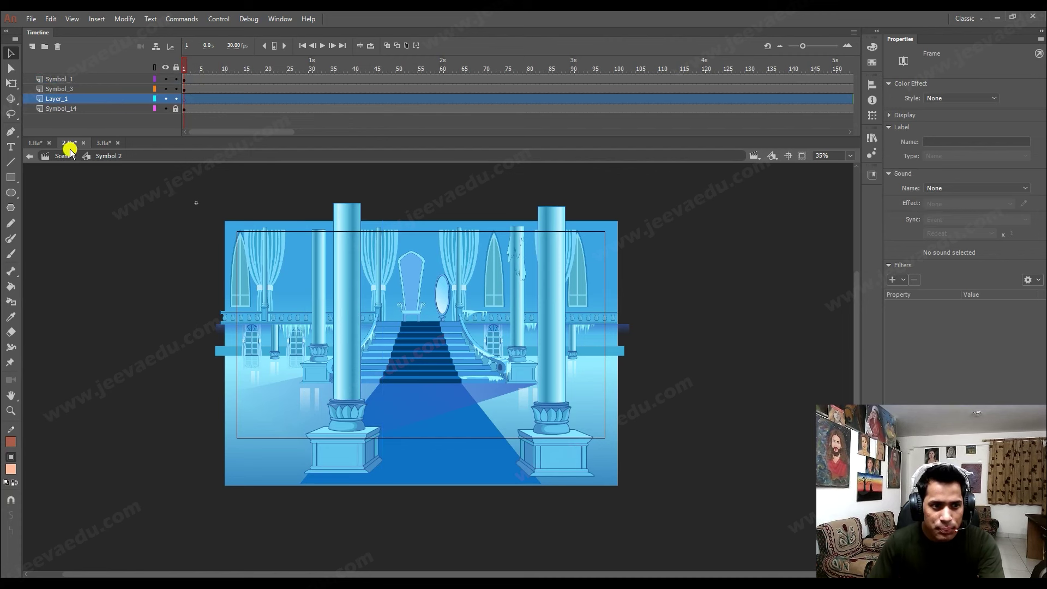
Copy the first character from 1.fla into Layer_1 of 2.fla and place it in front of the stairs.
click(35, 143)
drag(209, 65, 110, 99)
click(350, 380)
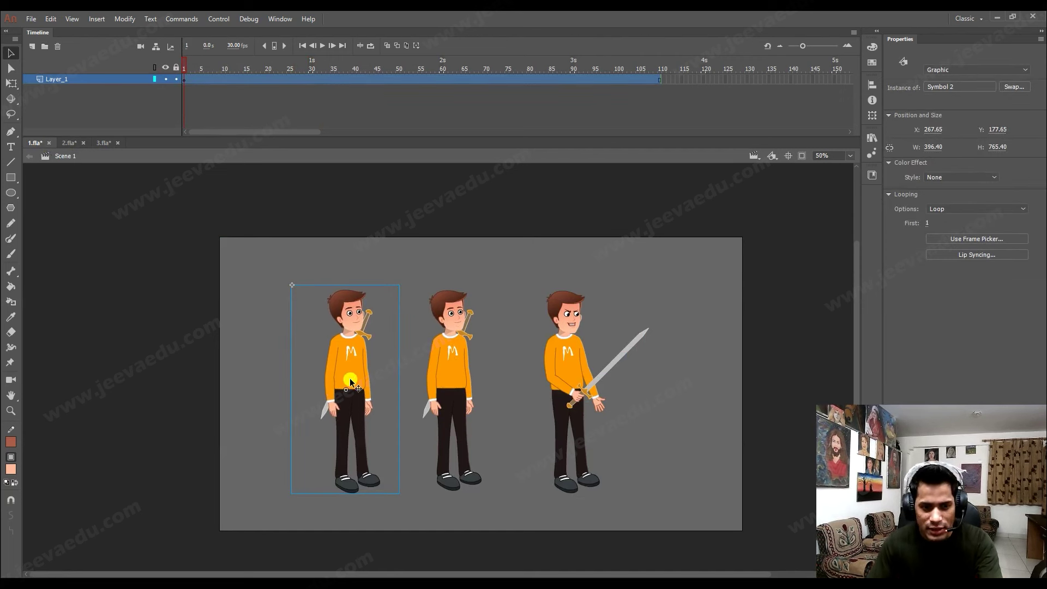
click(65, 144)
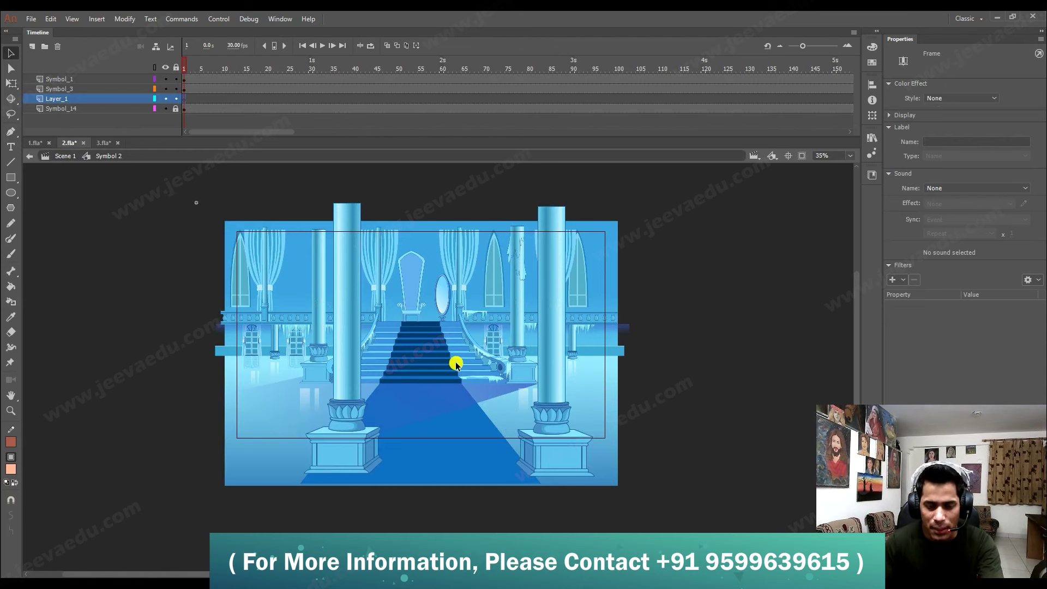
key(ctrl+v)
drag(454, 368, 431, 352)
Shrink the character by applying Scale and Rotate at 95% repeatedly.
key(ctrl+alt+s)
text(95)
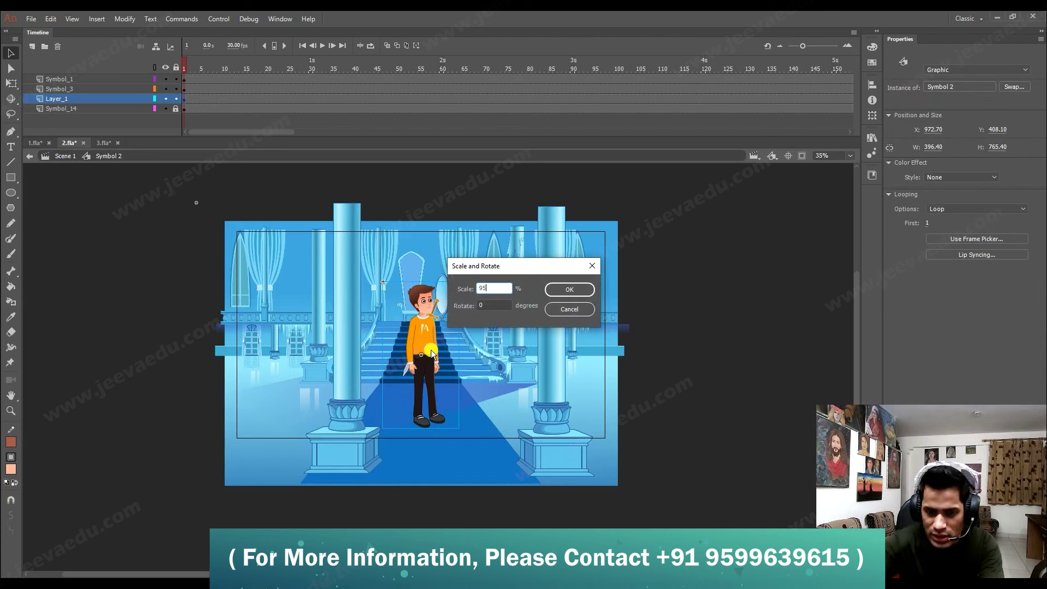
key(Return)
key(ctrl+y)
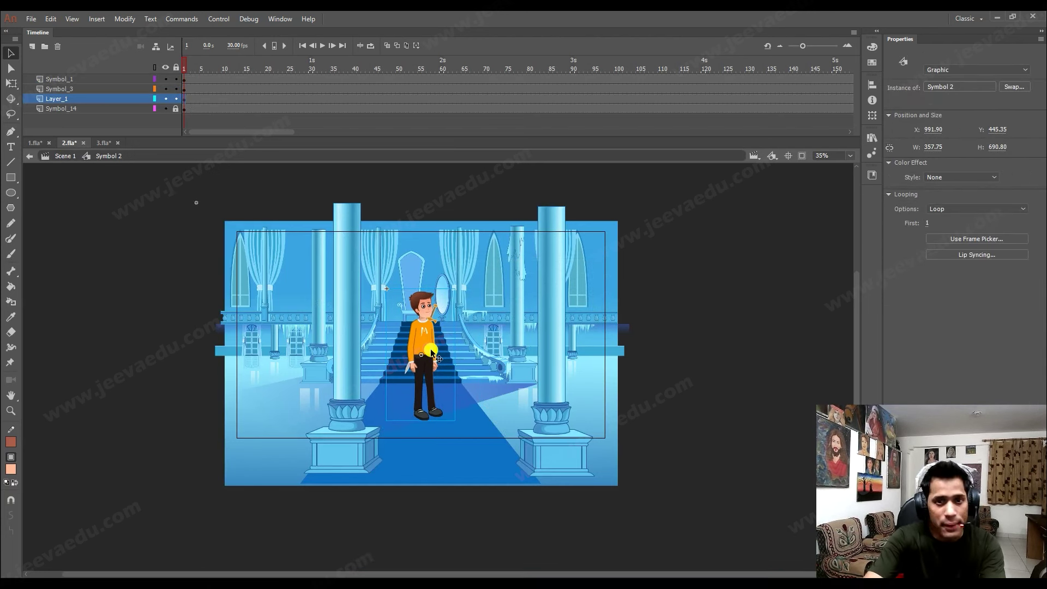
key(ctrl+alt+s)
key(Return)
key(Return)
key(ctrl+alt+s)
key(Return)
key(ctrl+alt+s)
key(Return)
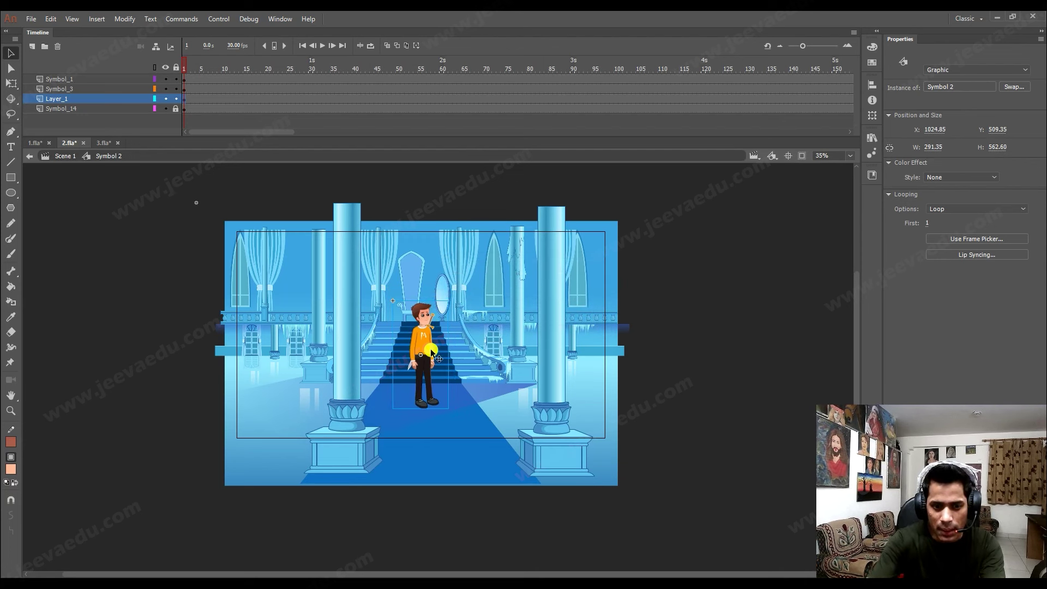
Scale the character to 80%, then by another 95%, to suit the palace's proportions.
key(z)
key(ctrl+alt+s)
text(80)
key(Return)
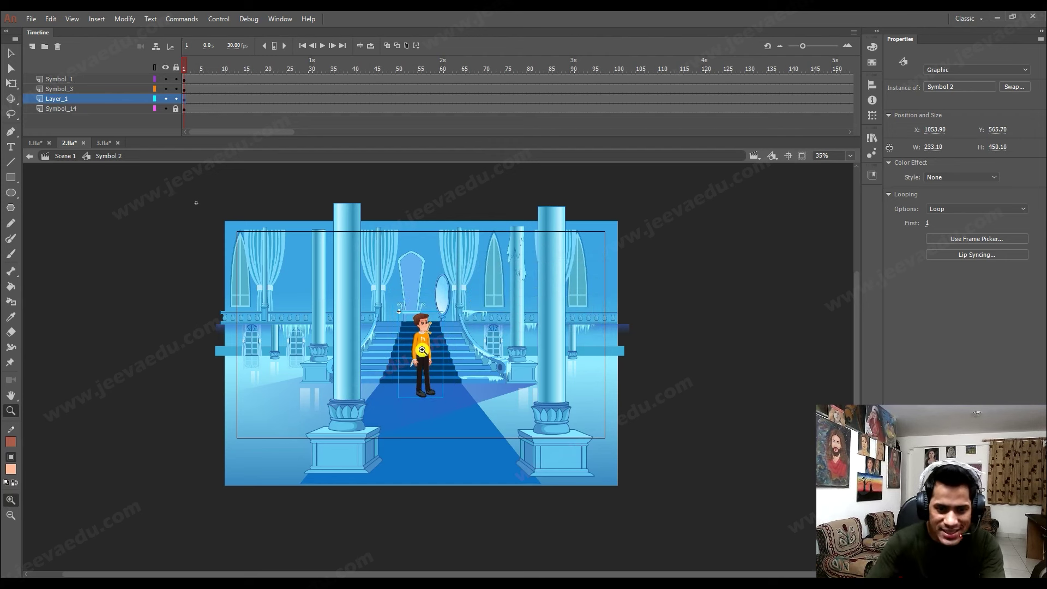
key(ctrl+alt+s)
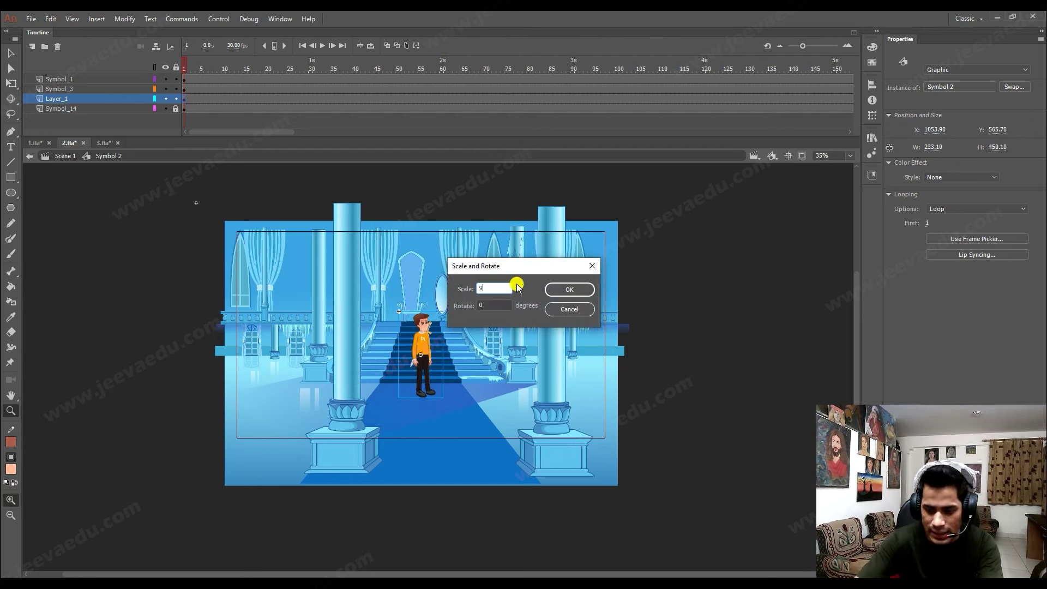
text(95)
key(Return)
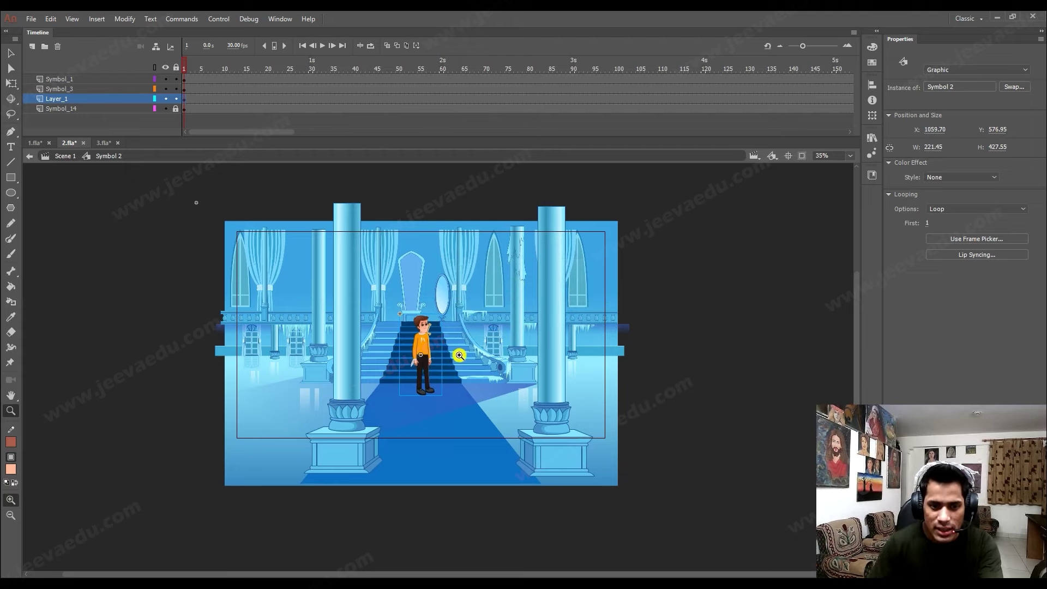
Clip the content outside the stage and scale the character by 95% once more.
click(428, 364)
key(v)
click(802, 156)
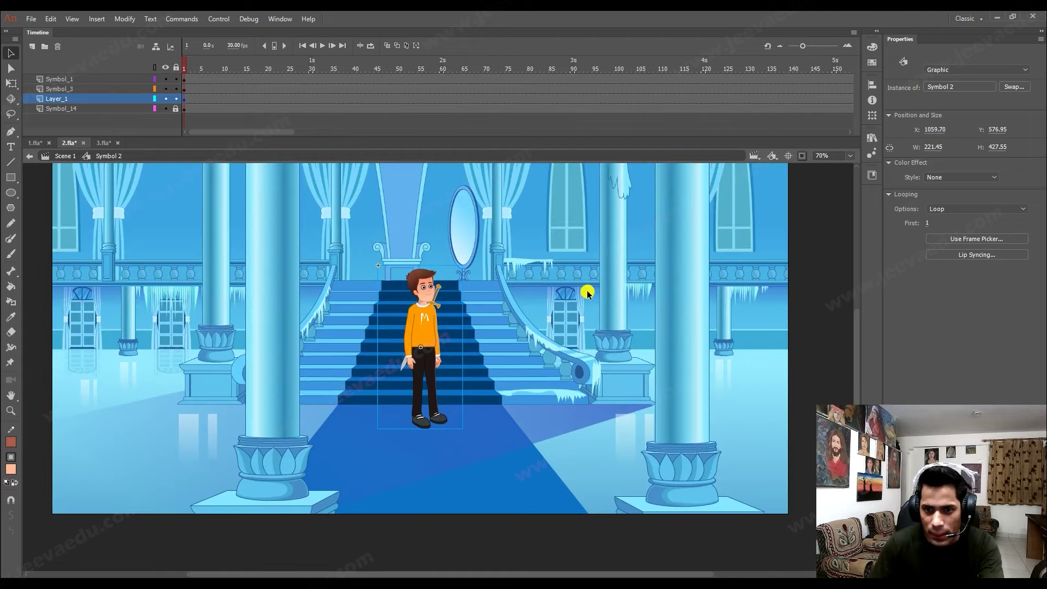
key(z)
alt+click(482, 398)
click(466, 387)
key(v)
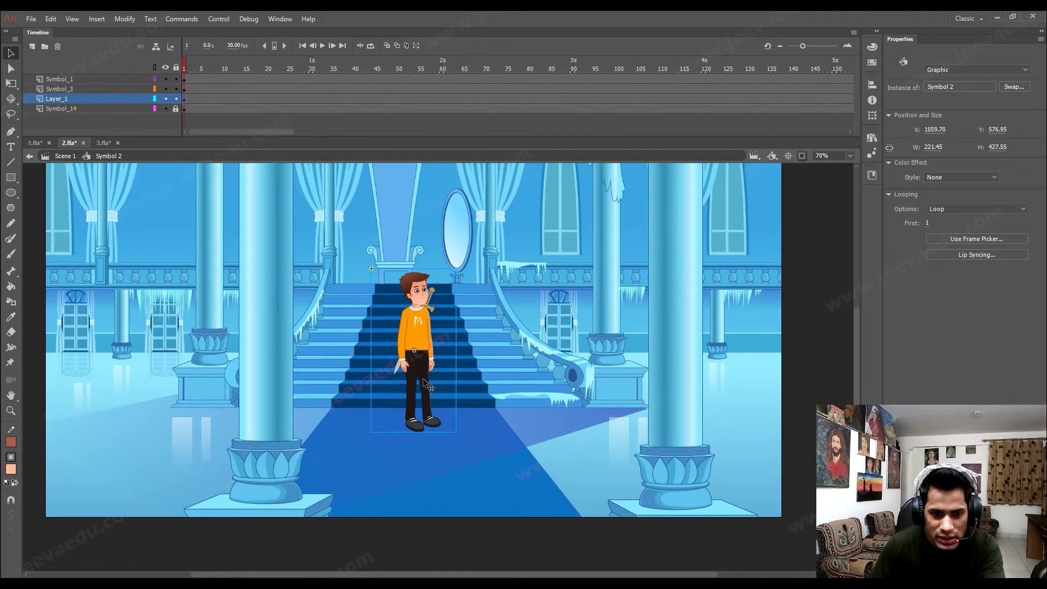
key(ctrl+alt+s)
key(Return)
click(423, 378)
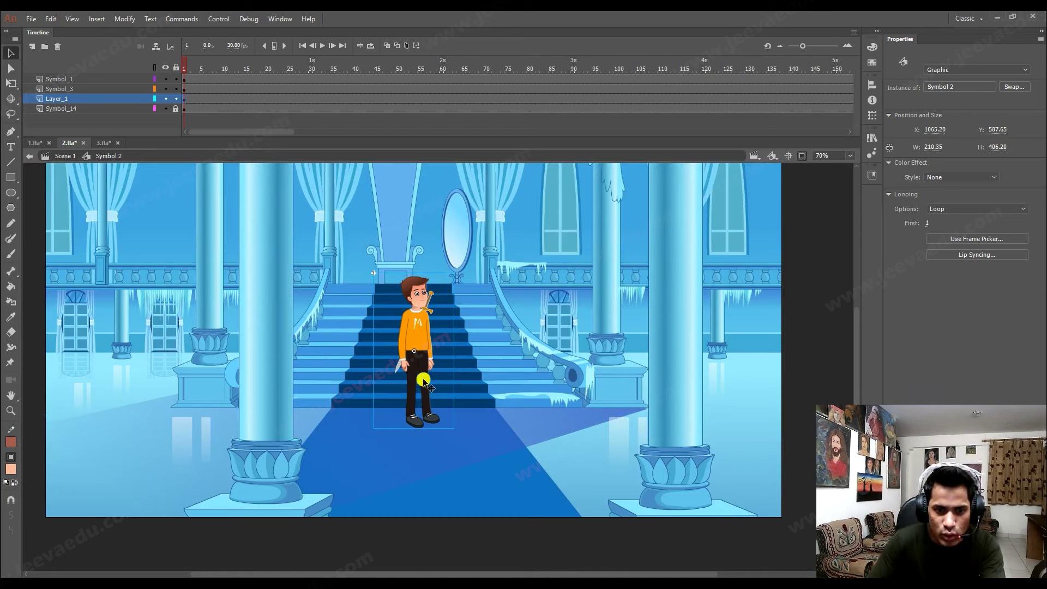
Reposition the character at the foot of the stairs and reduce it by another 95%.
drag(420, 365, 416, 391)
key(z)
alt+click(398, 374)
key(v)
click(442, 375)
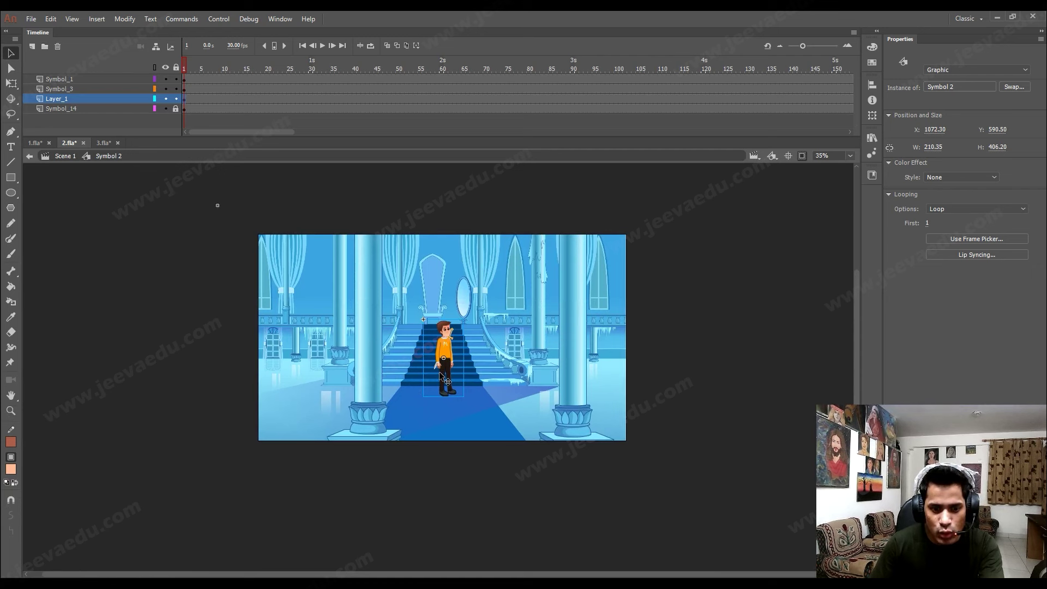
key(ctrl+alt+s)
key(Return)
Fine-tune the character's position on the carpet and scale it up to 102%.
key(z)
click(440, 373)
key(v)
drag(463, 373, 459, 376)
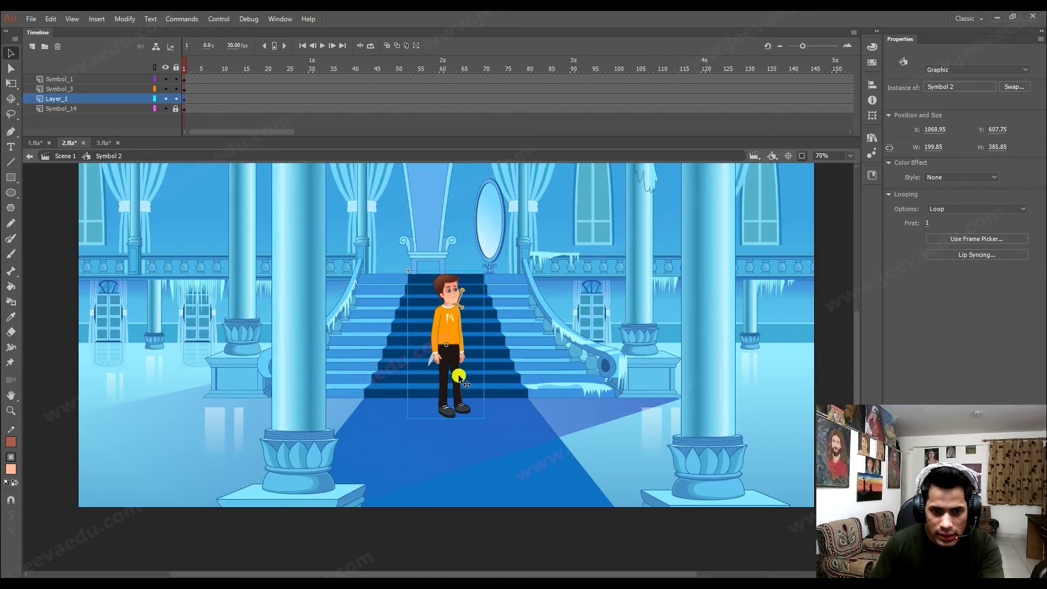
key(z)
alt+click(459, 377)
key(ctrl+alt+s)
text(102)
key(Return)
Preview the timeline, then examine the character's shadow in the reference video ani.mp4 in VLC media player and close the player.
drag(202, 62, 136, 88)
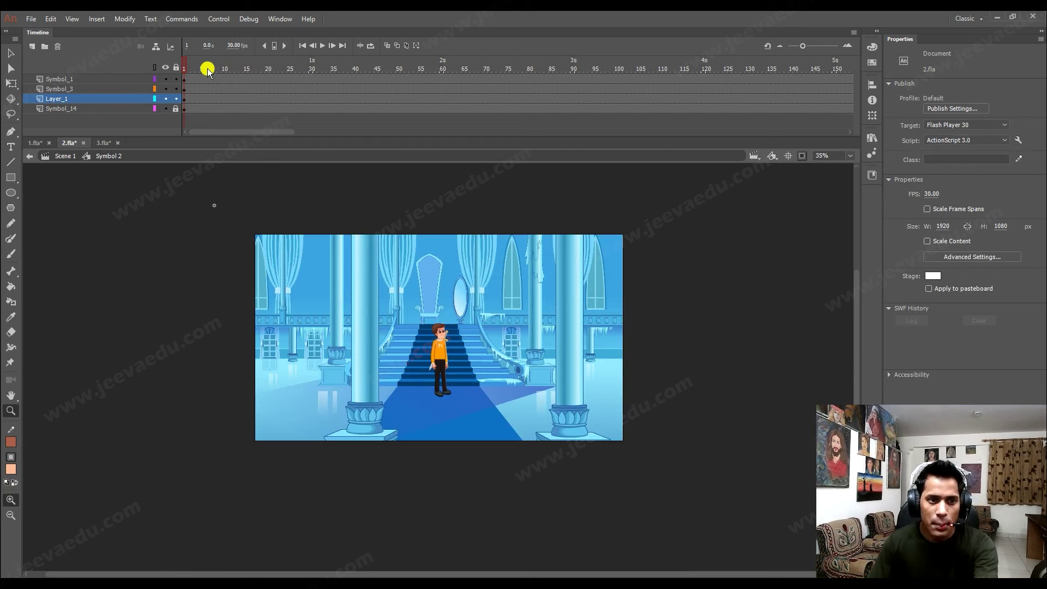
drag(385, 96, 135, 100)
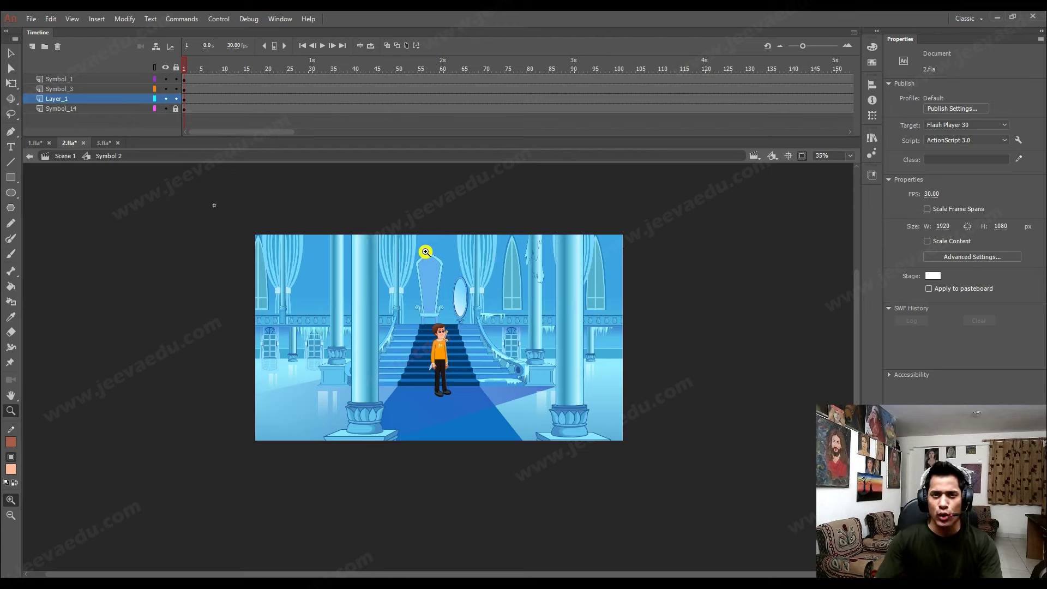
click(210, 583)
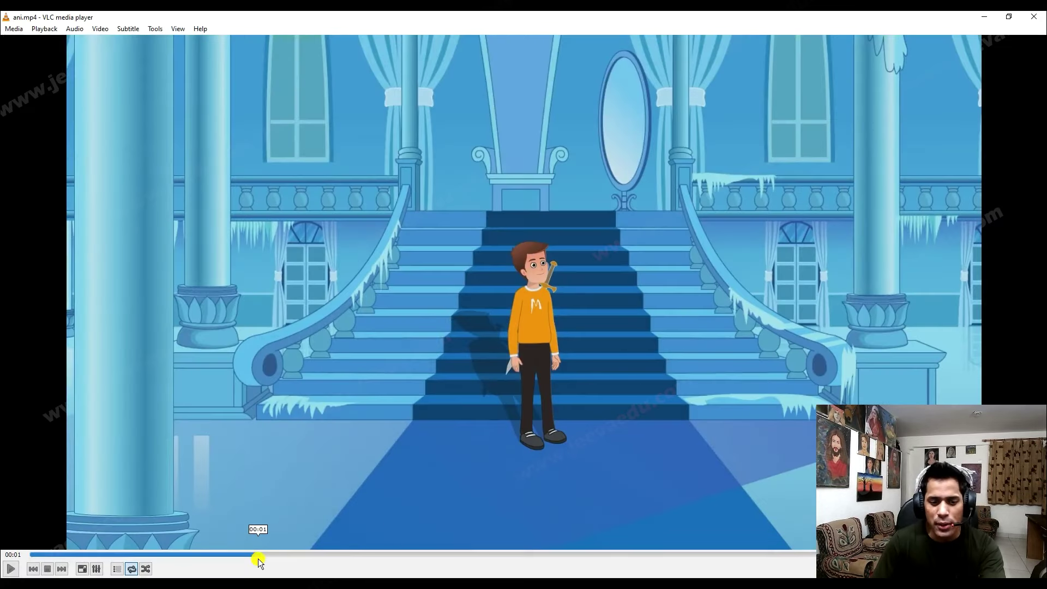
double_click(440, 496)
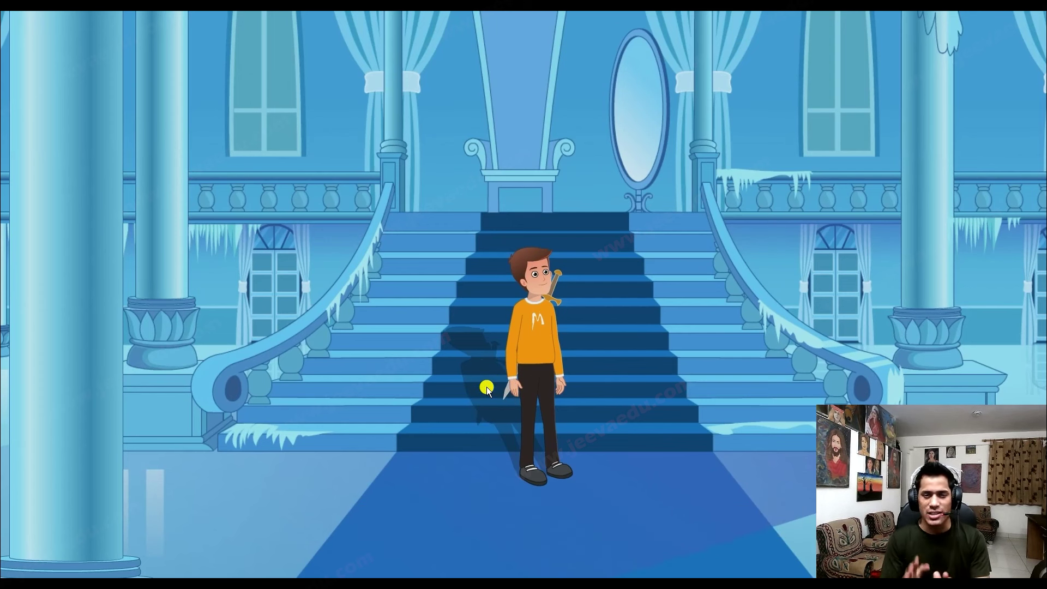
mouse_move(924, 112)
double_click(932, 95)
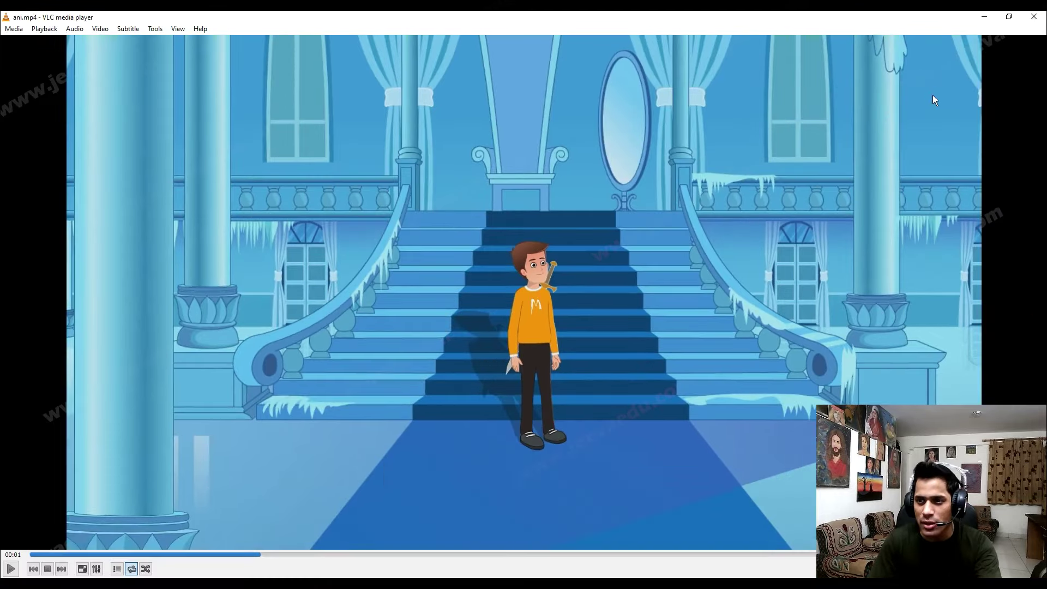
click(1034, 16)
Turn off clipping of content outside the stage and hide the two front pillar layers, Symbol_1 and Symbol_3.
mouse_move(438, 390)
mouse_down()
mouse_move(441, 414)
mouse_move(430, 408)
mouse_up()
alt+click(441, 396)
click(438, 371)
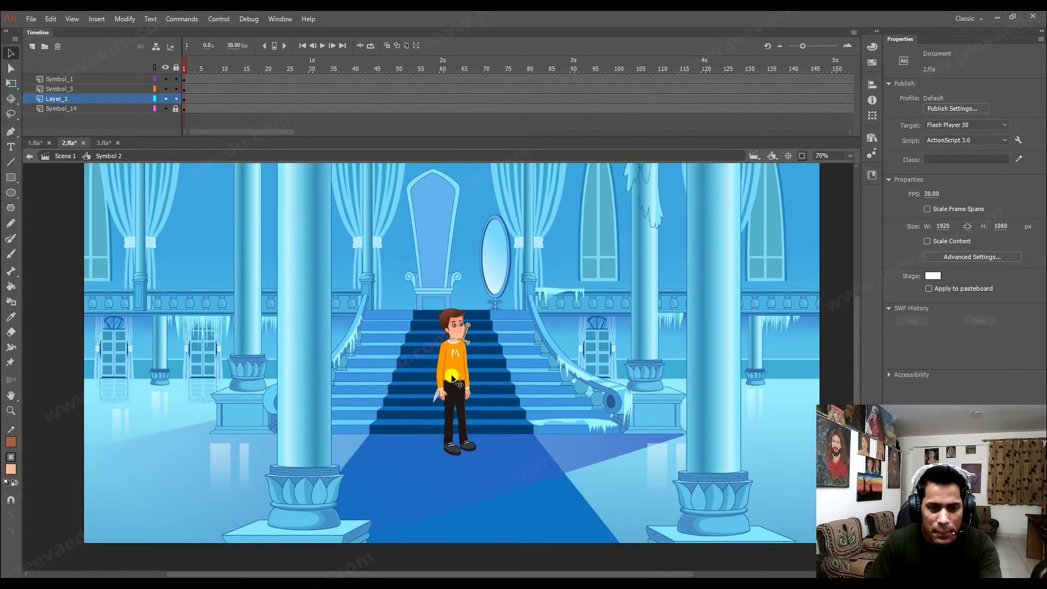
alt+click(447, 375)
click(802, 156)
click(801, 156)
click(375, 329)
click(167, 79)
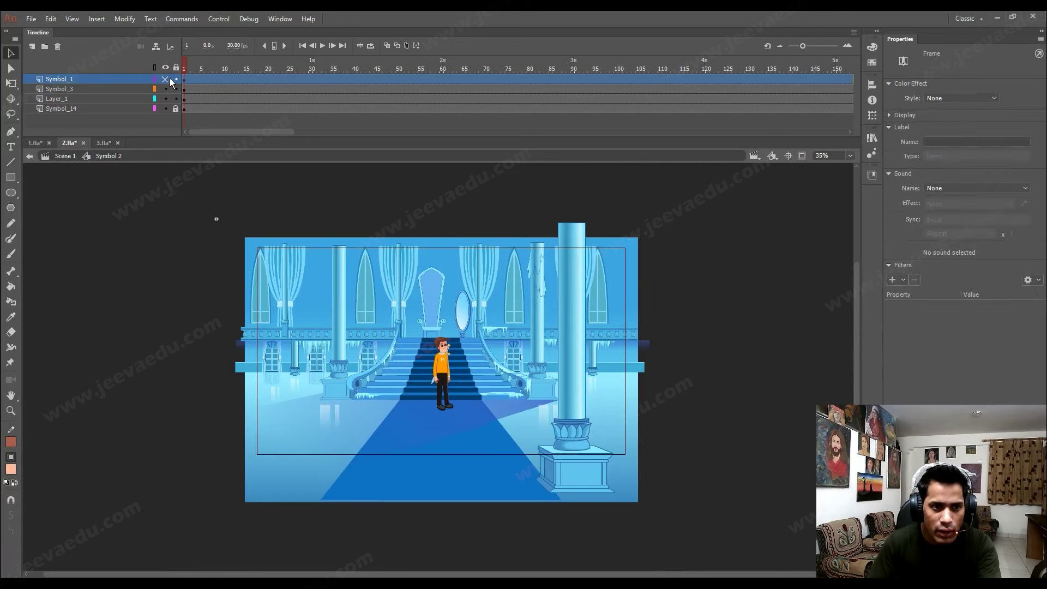
click(166, 88)
Duplicate the character in place on a new layer directly above Layer_1.
click(442, 382)
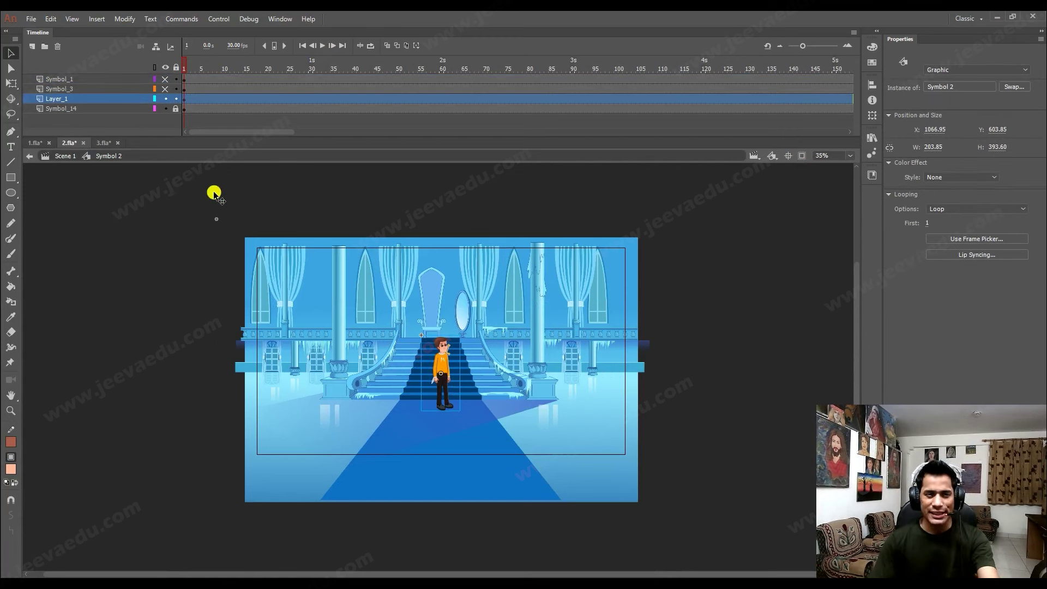
click(31, 48)
right_click(113, 236)
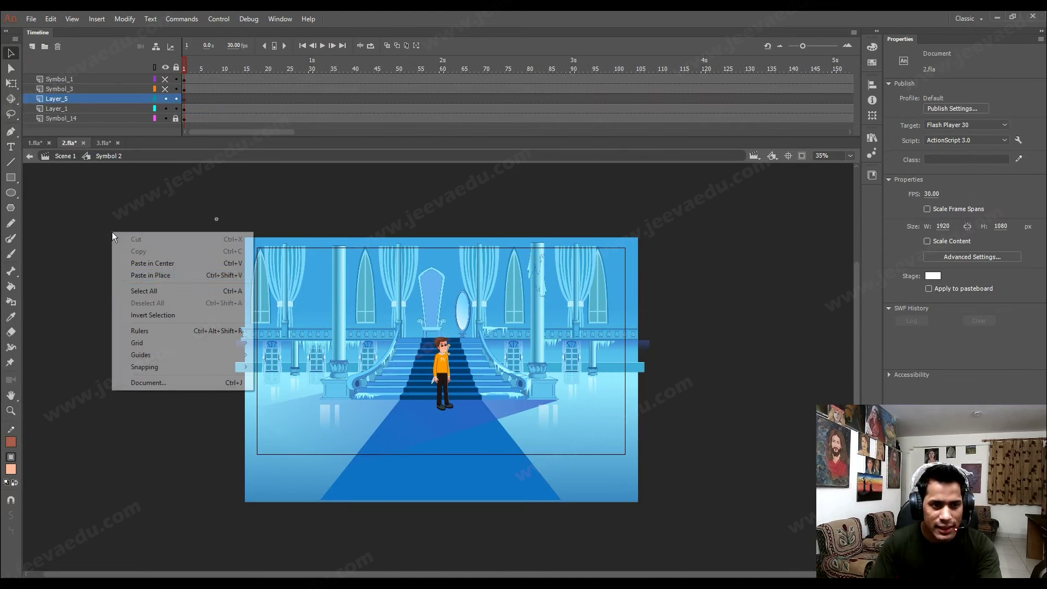
click(146, 275)
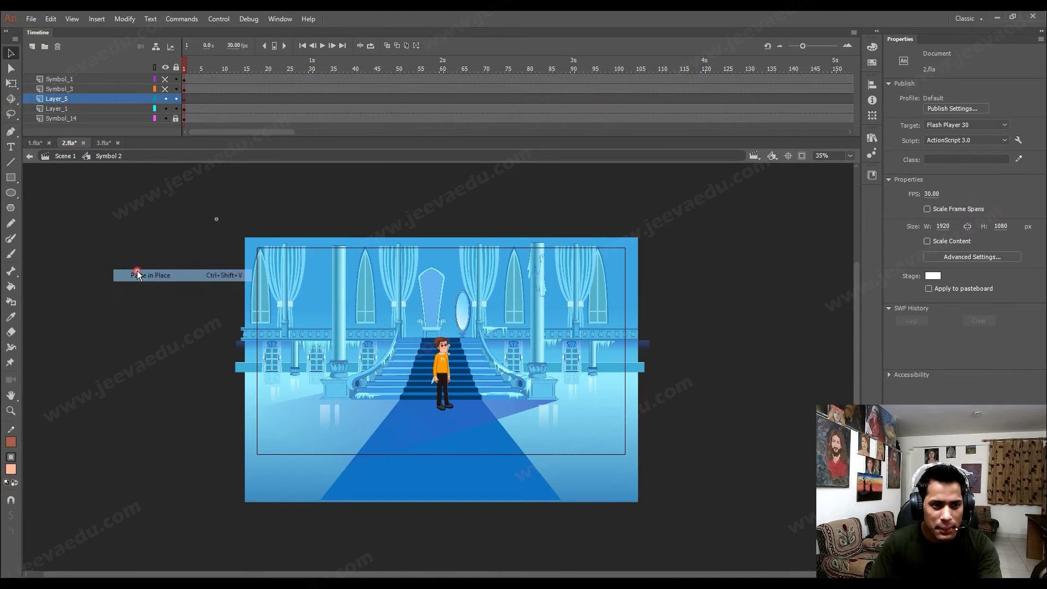
Apply a Brightness color effect of -100% to the duplicate character and move its layer, Layer_5, beneath Layer_1.
click(448, 375)
key(ctrl+=)
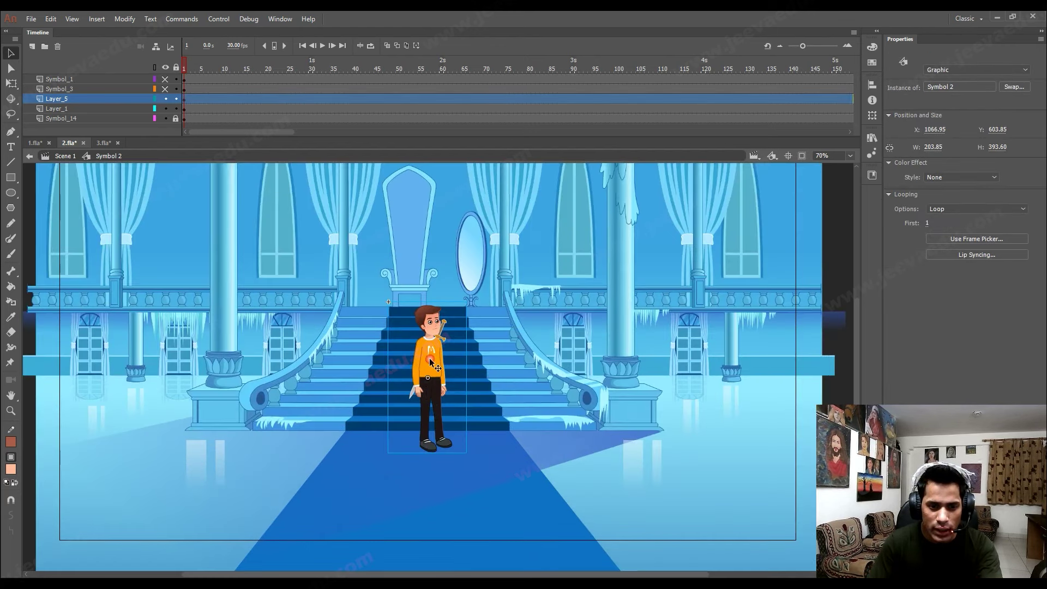
click(938, 177)
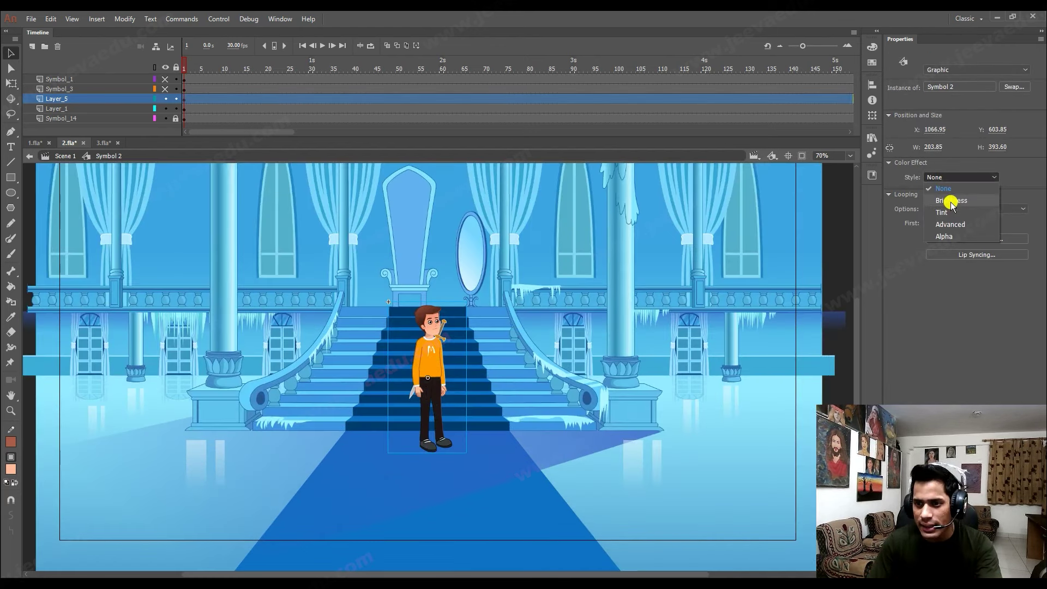
click(948, 189)
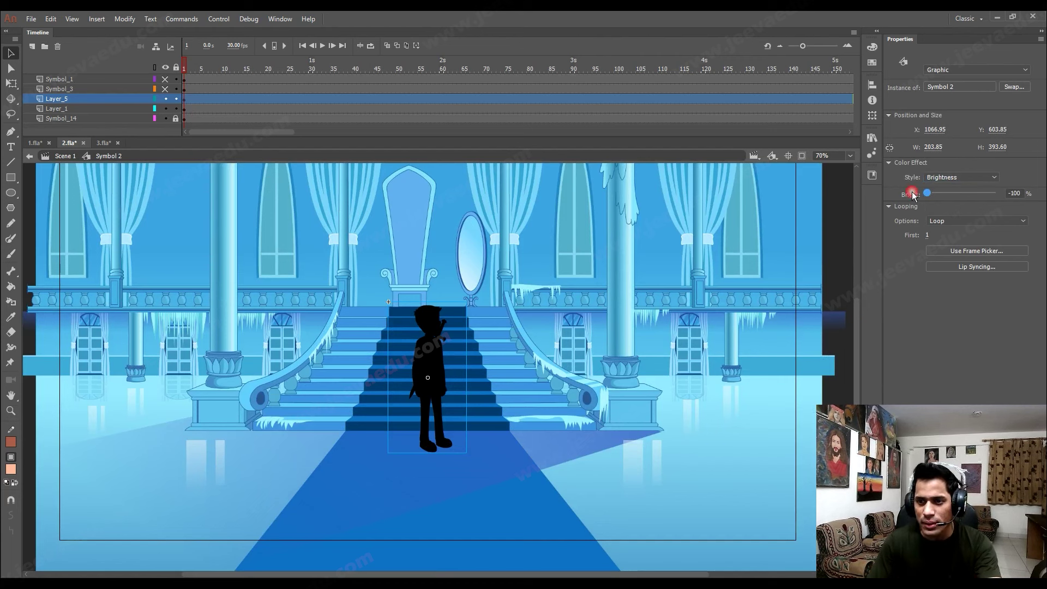
drag(131, 103, 126, 114)
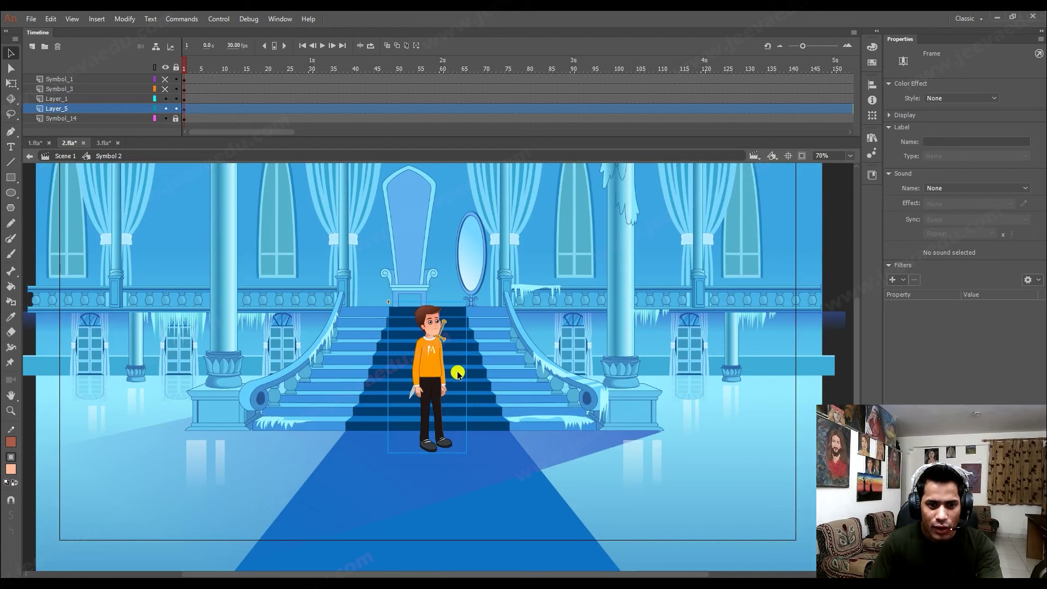
Skew and flatten the black duplicate from its feet to about 344 × 254 so it leans left, and clip content outside the stage.
click(433, 369)
key(q)
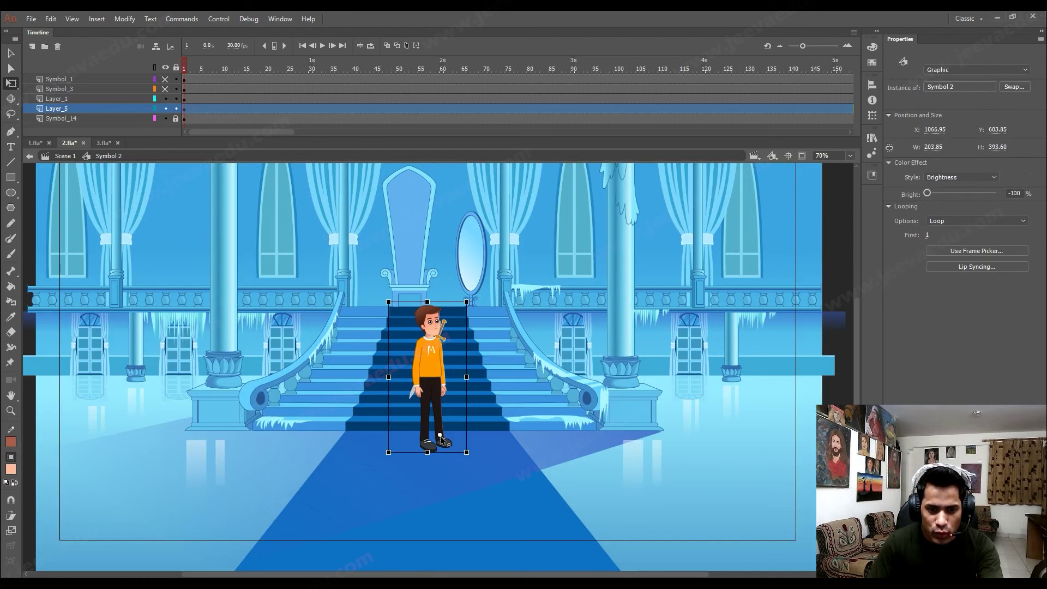
click(429, 308)
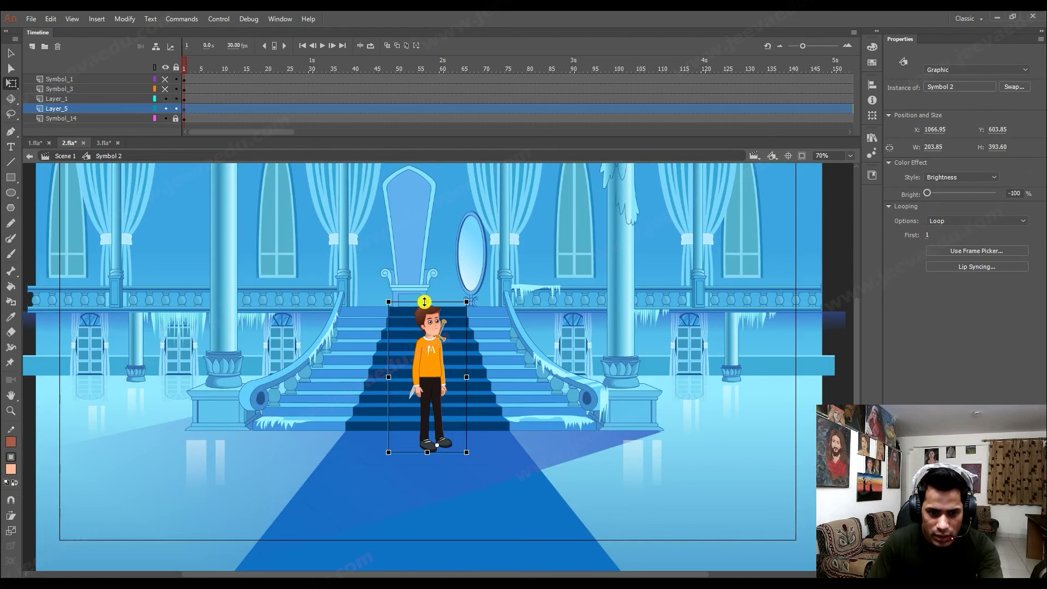
drag(400, 300, 382, 353)
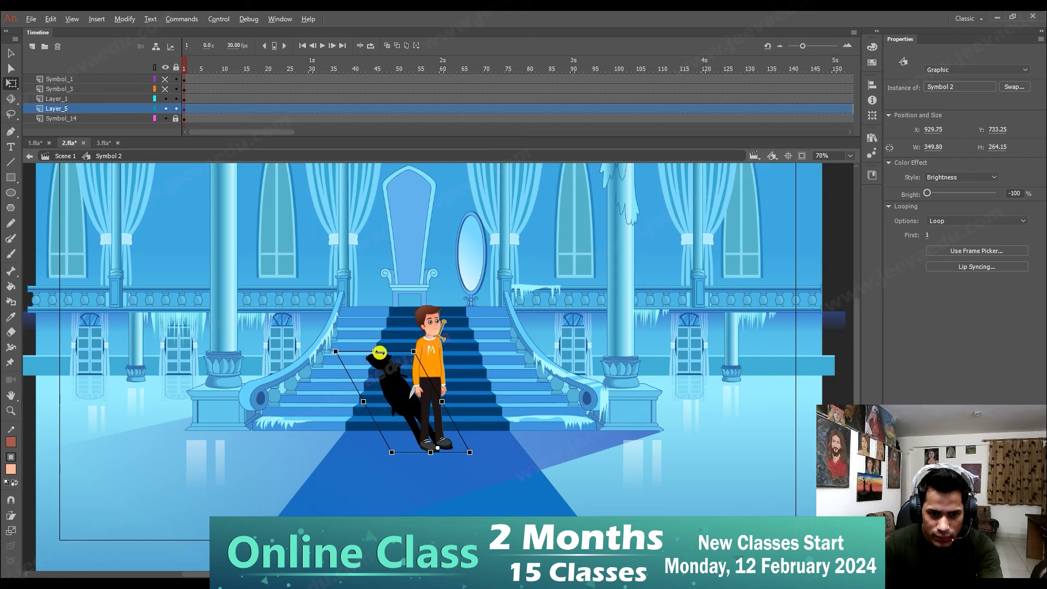
drag(375, 350, 377, 355)
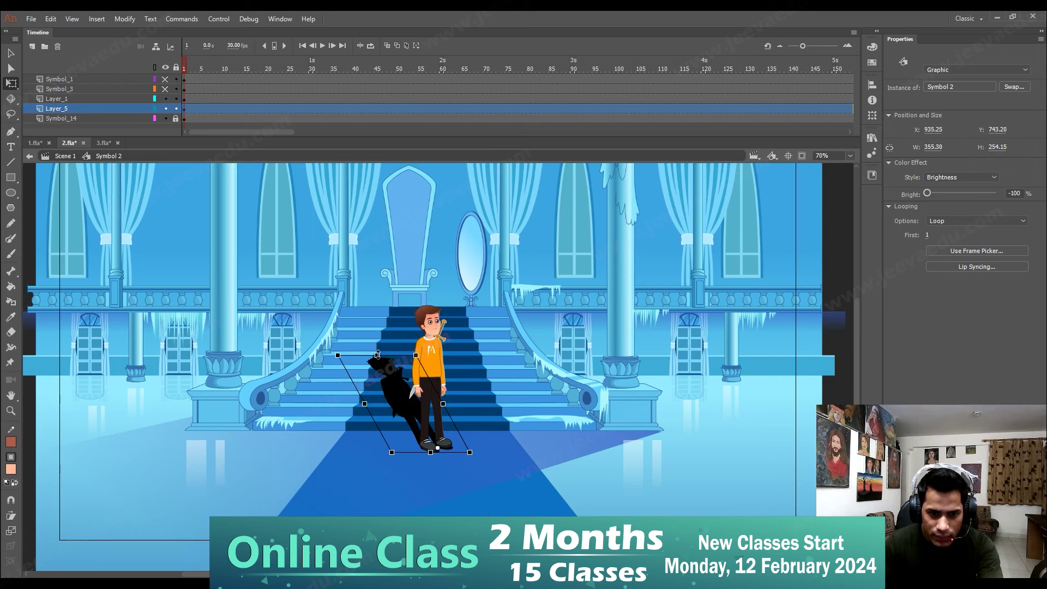
click(801, 157)
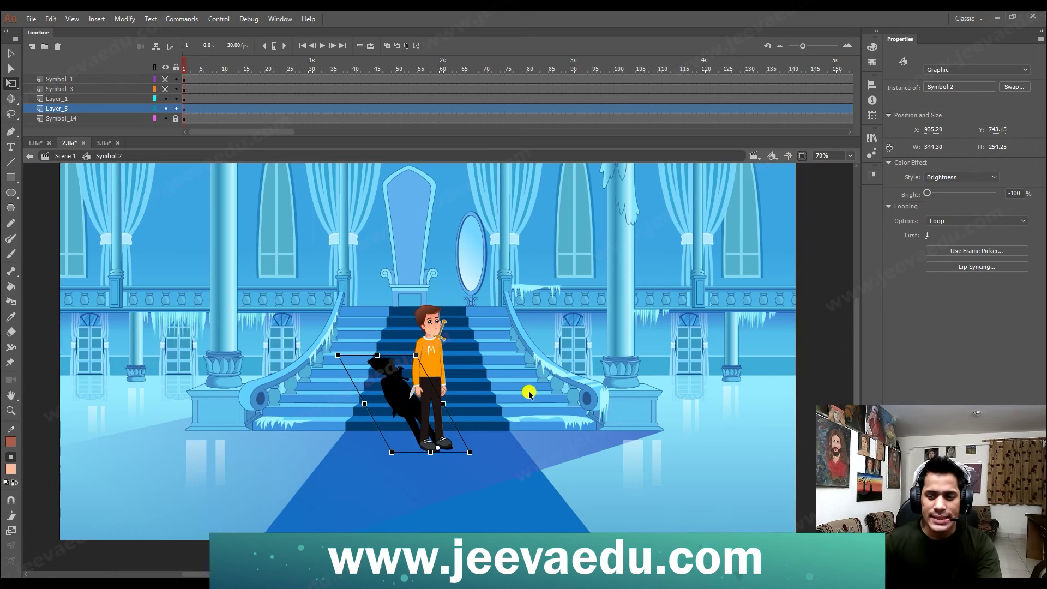
Nudge the shadow up and left to about X 929, Y 737.5 so its feet meet the character's shoes.
key(z)
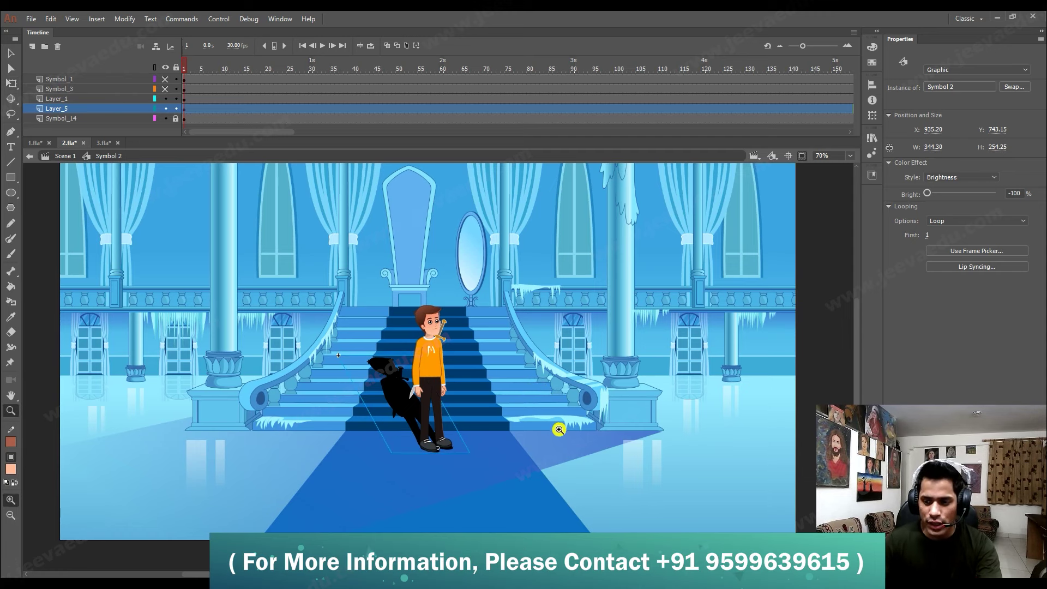
click(396, 409)
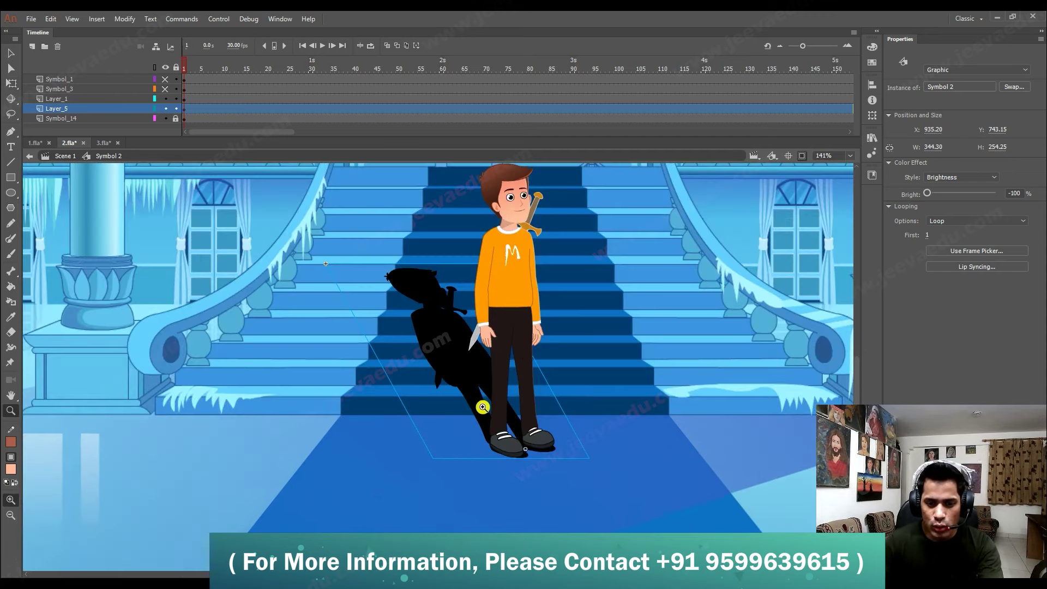
key(Up)
key(Up)
key(Up)
key(Up)
key(Up)
key(Up)
key(Left)
key(Left)
key(Left)
key(Left)
key(Left)
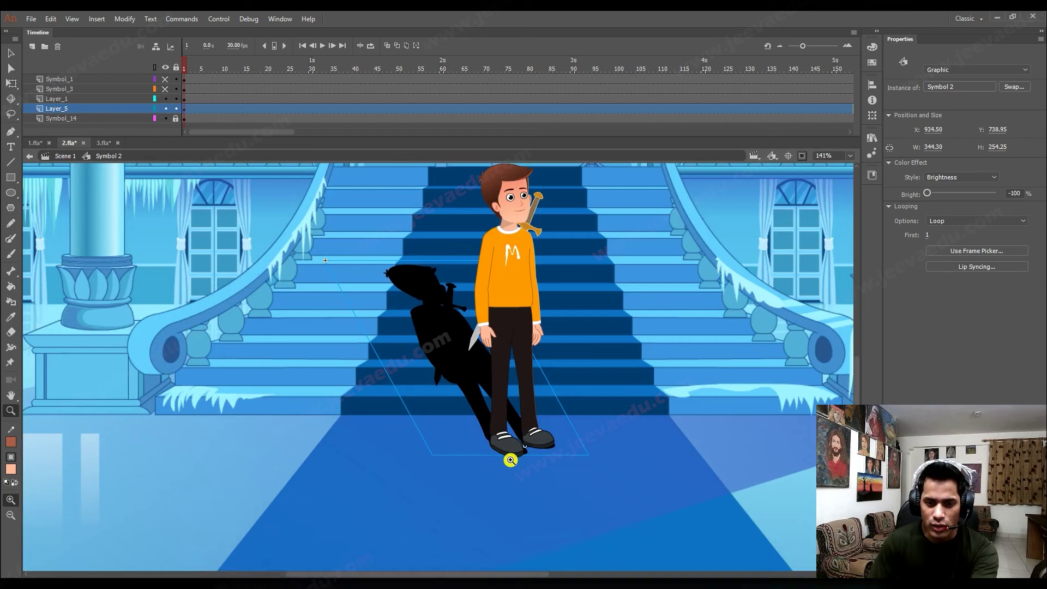
key(Left)
key(Left)
key(Left)
key(Left)
key(Up)
key(Up)
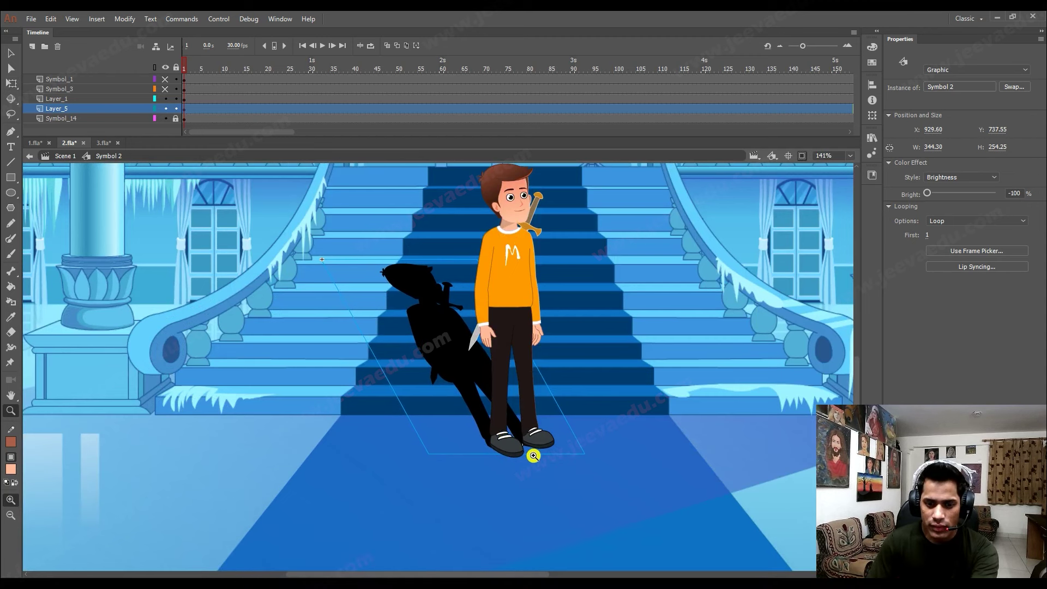
Turn off clipping outside the stage and examine the shadow against the whole palace scene.
alt+click(457, 352)
key(v)
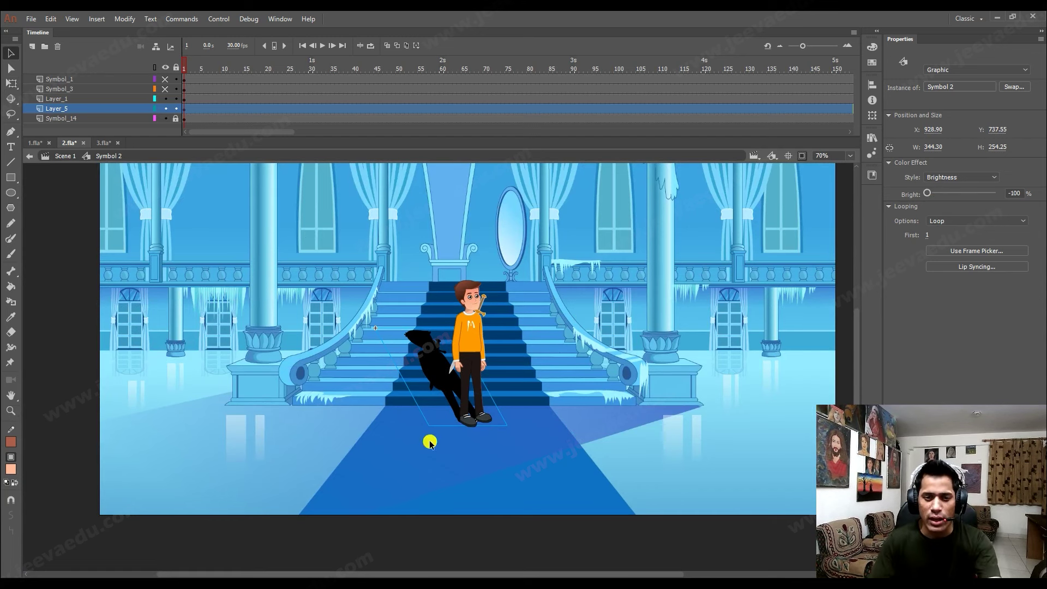
key(z)
alt+click(442, 381)
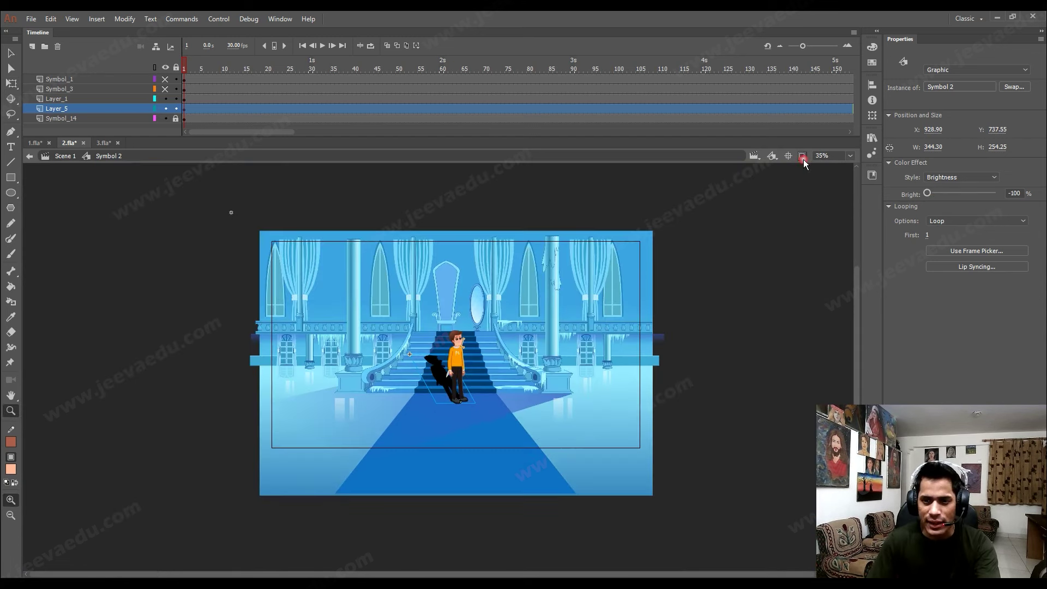
click(545, 404)
alt+click(412, 393)
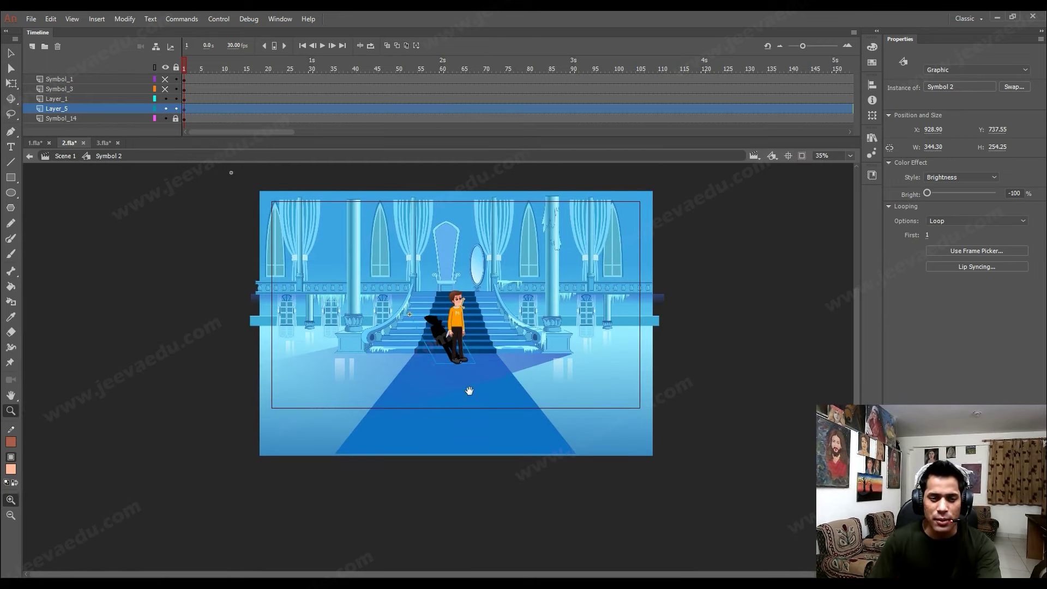
key(v)
click(509, 333)
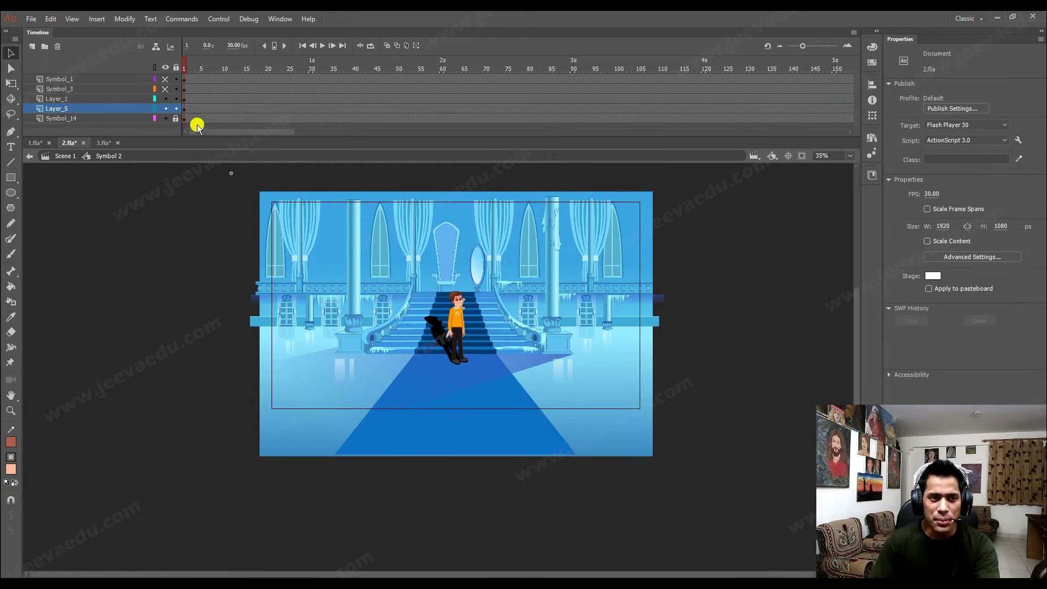
Unlock the Symbol_14 layer and try shifting its backdrop artwork, undoing the move.
drag(325, 370, 337, 382)
key(ctrl+z)
key(z)
double_click(439, 338)
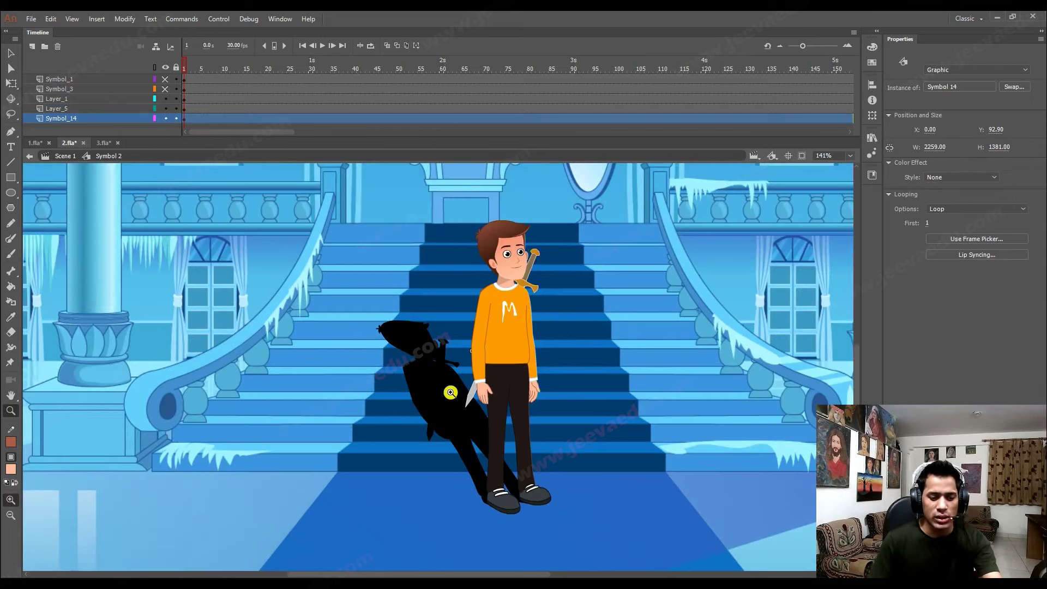
alt+click(450, 389)
alt+click(451, 388)
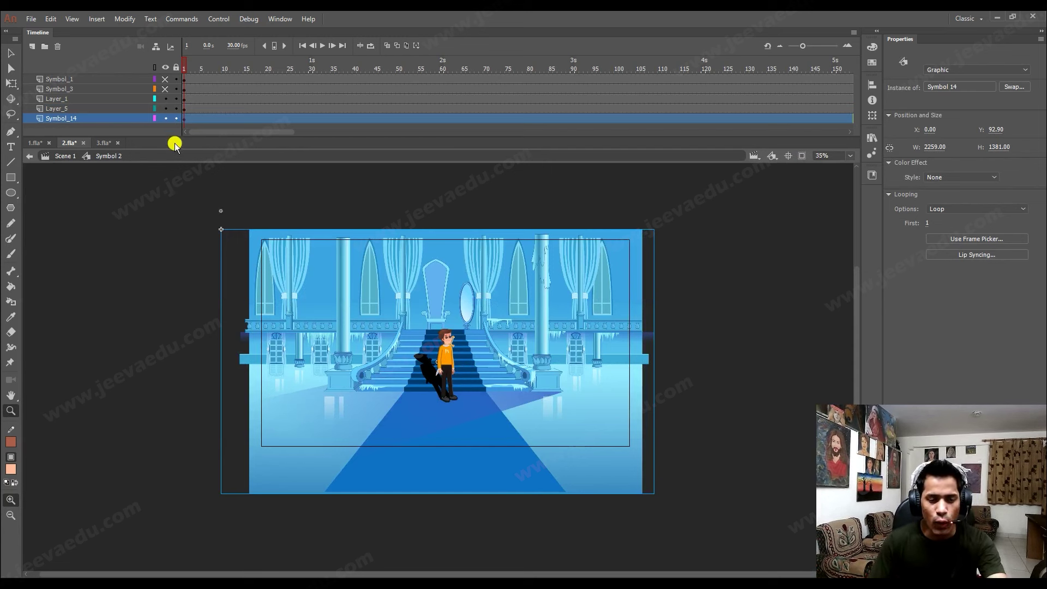
Paste a copy of the Symbol 14 backdrop in place on a new layer directly above the shadow's layer, Layer_5.
key(v)
click(423, 377)
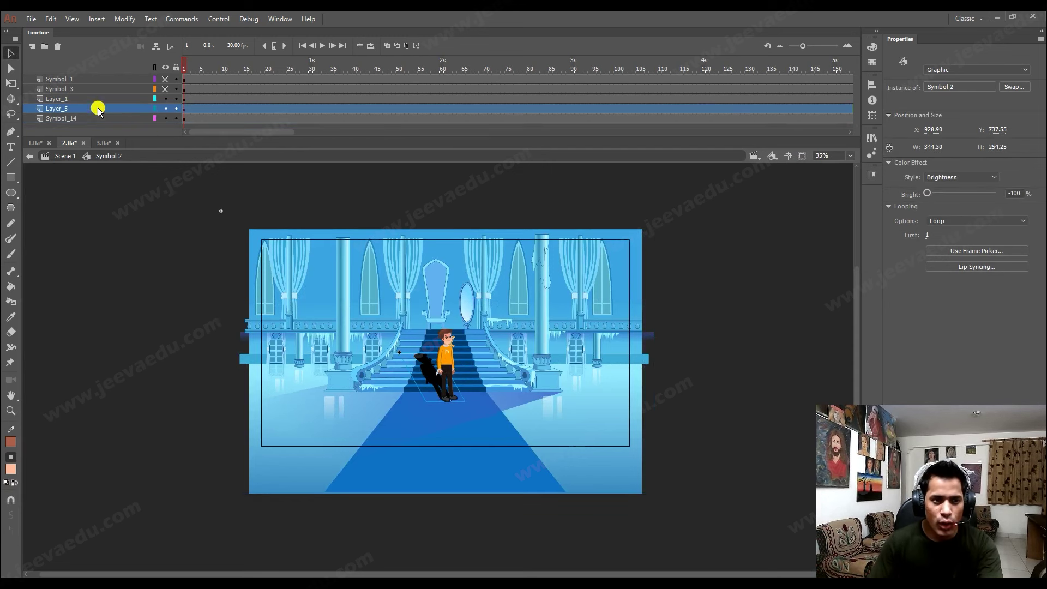
click(30, 47)
right_click(93, 197)
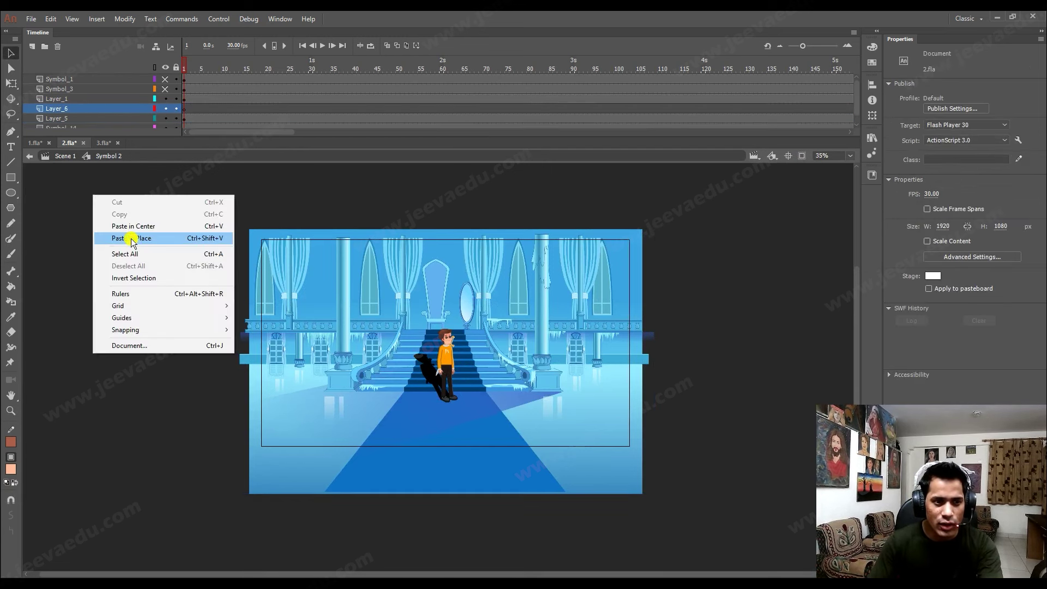
click(131, 239)
Group the artwork inside the Symbol 14 backdrop and return to Symbol 2.
double_click(361, 331)
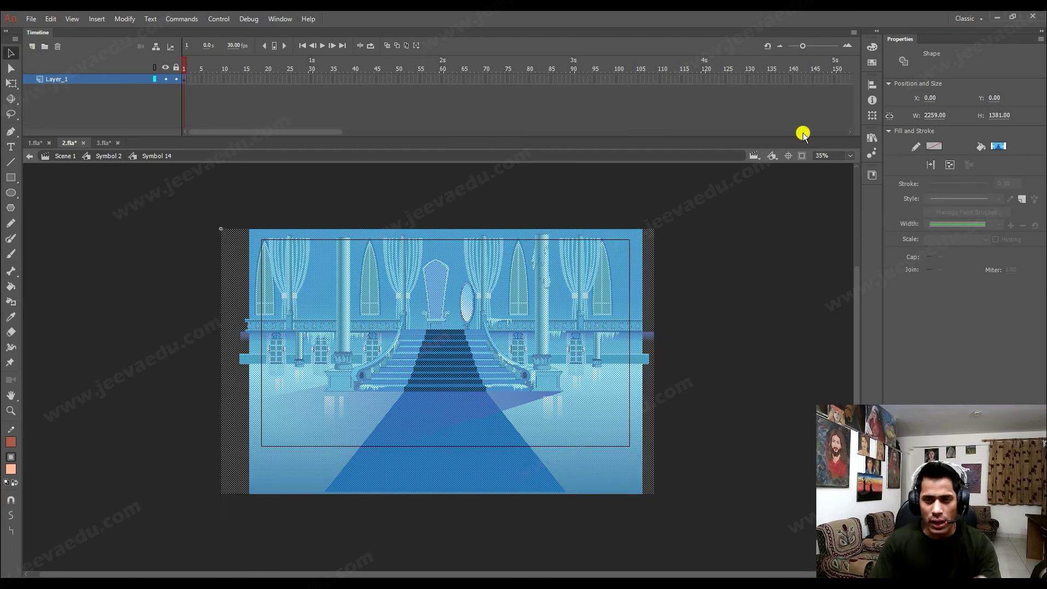
key(ctrl+g)
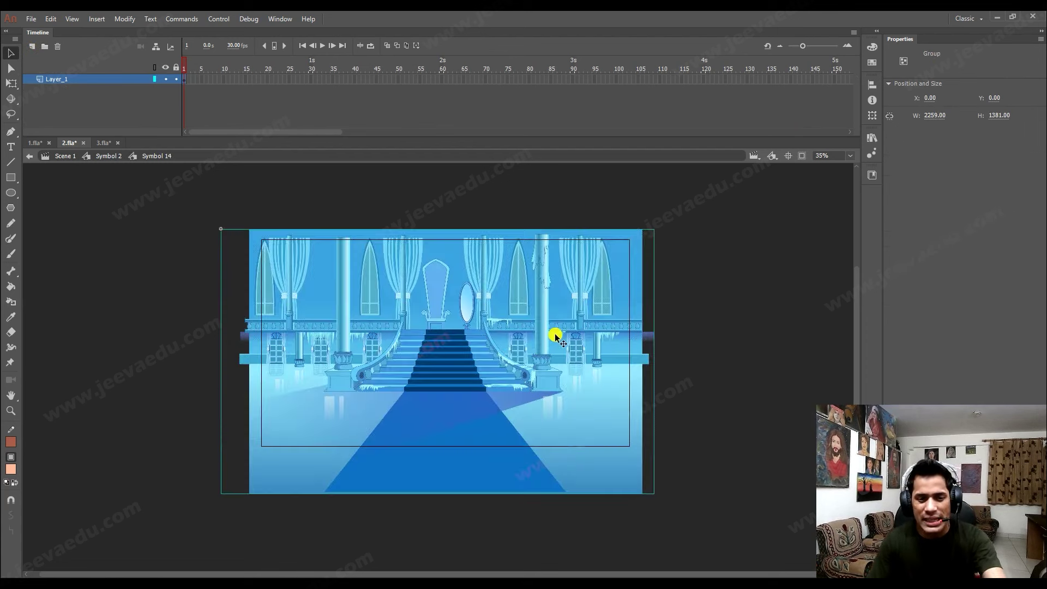
click(95, 157)
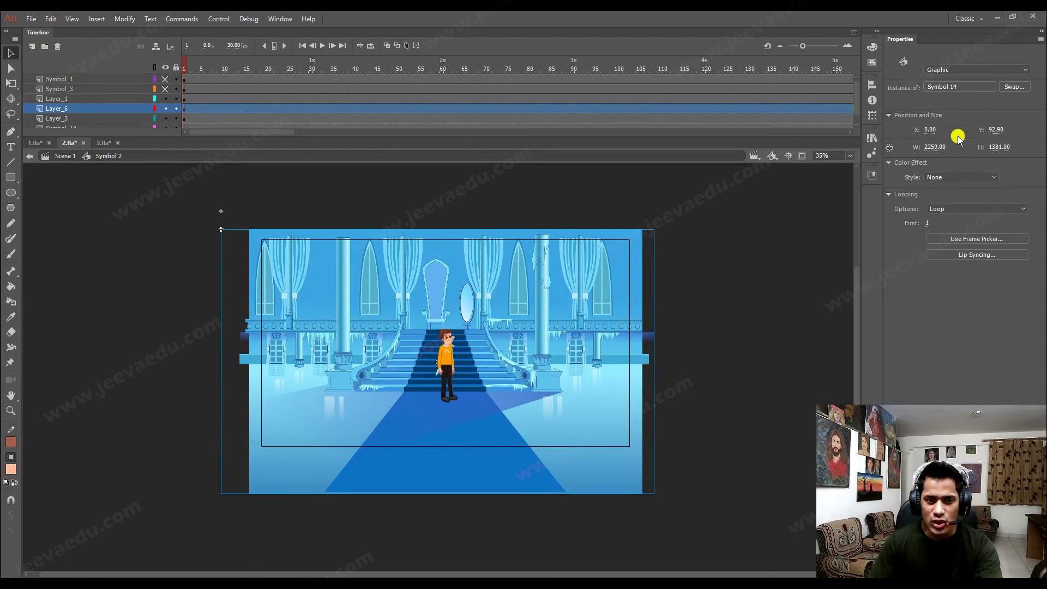
Apply an Alpha color effect of 74% to the backdrop copy on Layer_6 and clip content outside the stage.
click(959, 178)
click(953, 234)
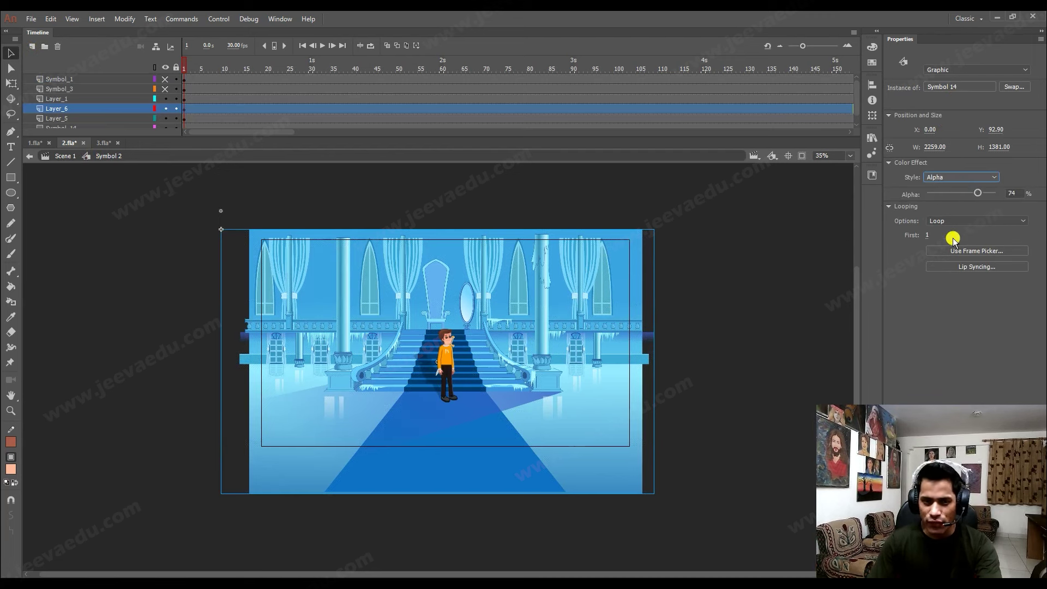
key(z)
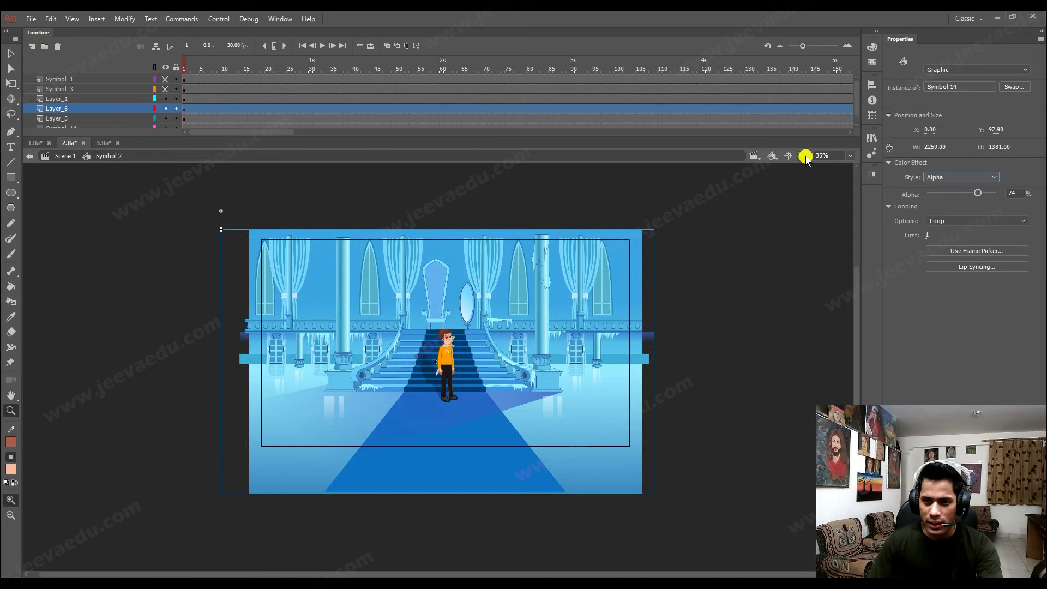
click(532, 342)
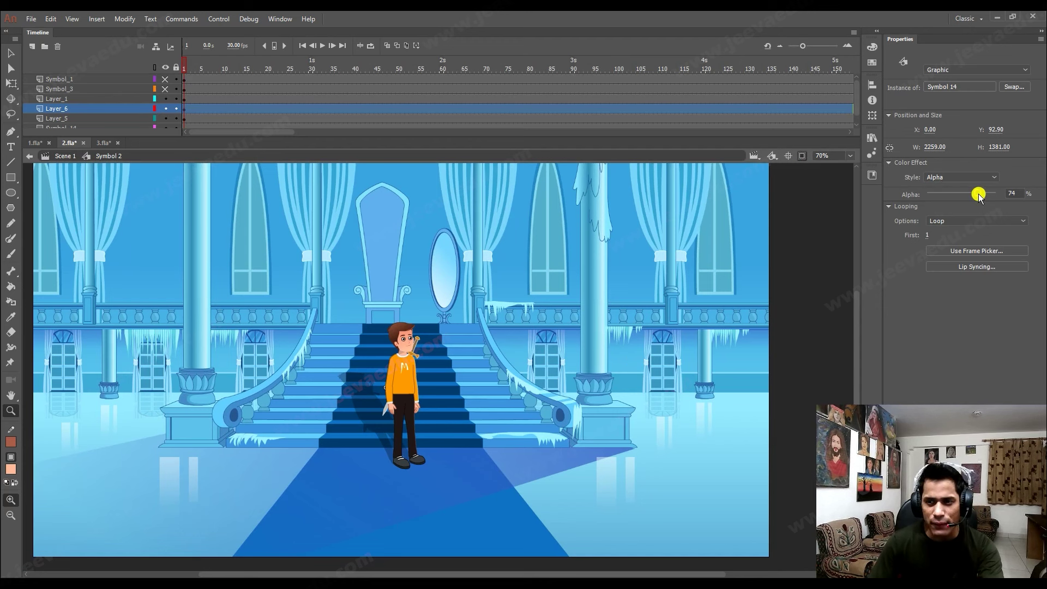
Fine-tune the backdrop copy's alpha while checking the shadow up close, trying 55% and 21% before settling on 70%.
drag(930, 202, 968, 202)
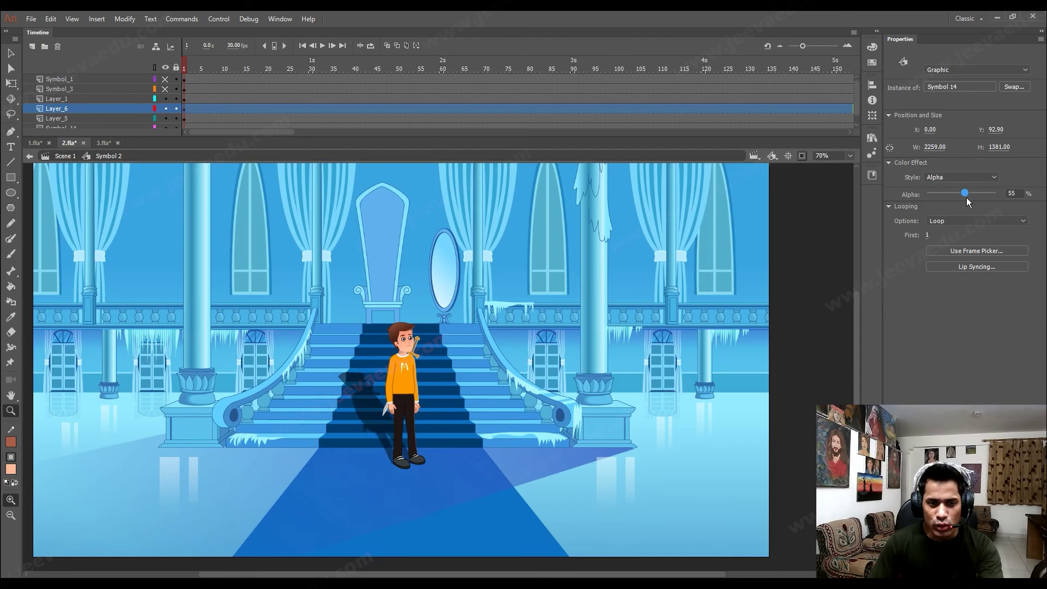
alt+click(419, 403)
click(435, 370)
click(444, 352)
drag(360, 366, 406, 382)
click(380, 377)
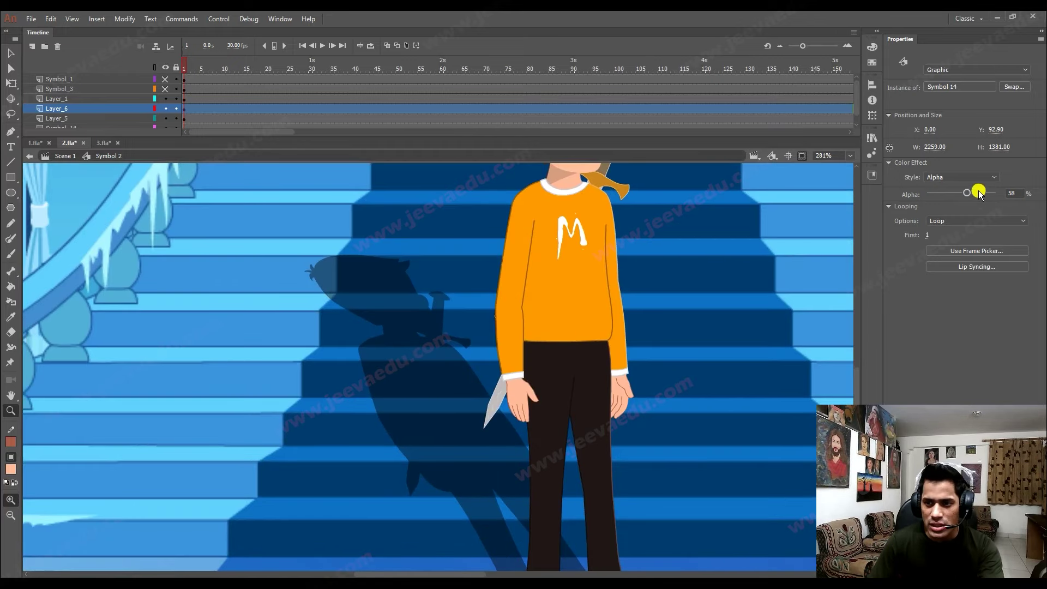
drag(967, 191, 941, 198)
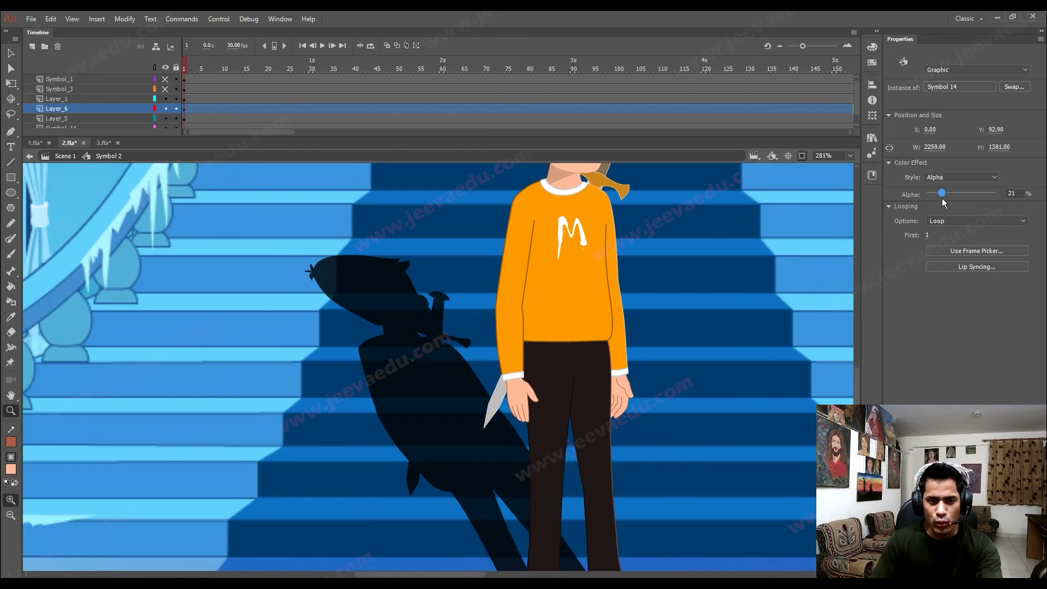
click(974, 194)
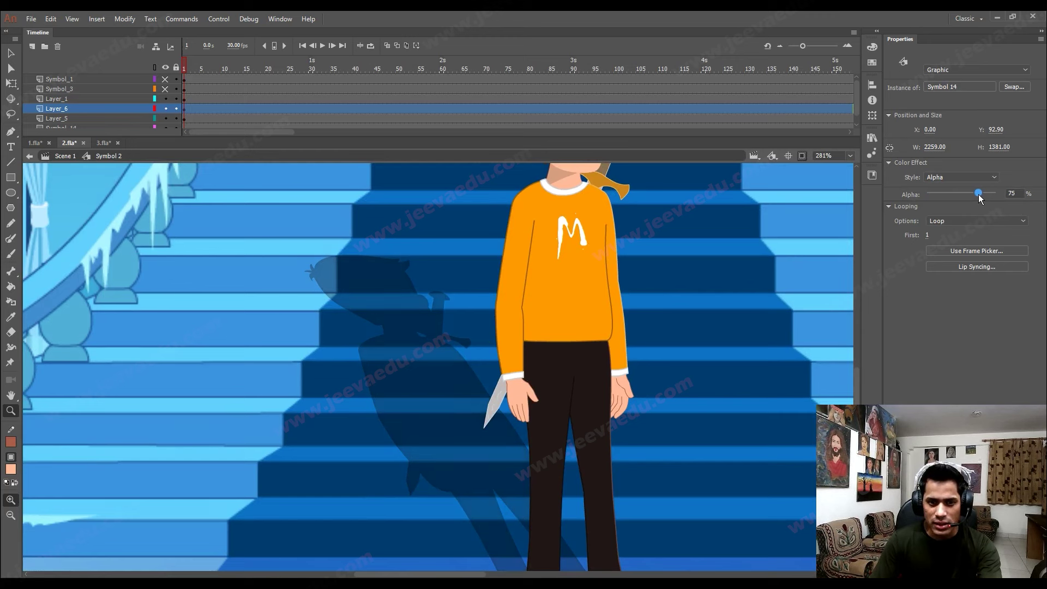
drag(980, 196, 977, 195)
alt+click(555, 360)
alt+click(457, 395)
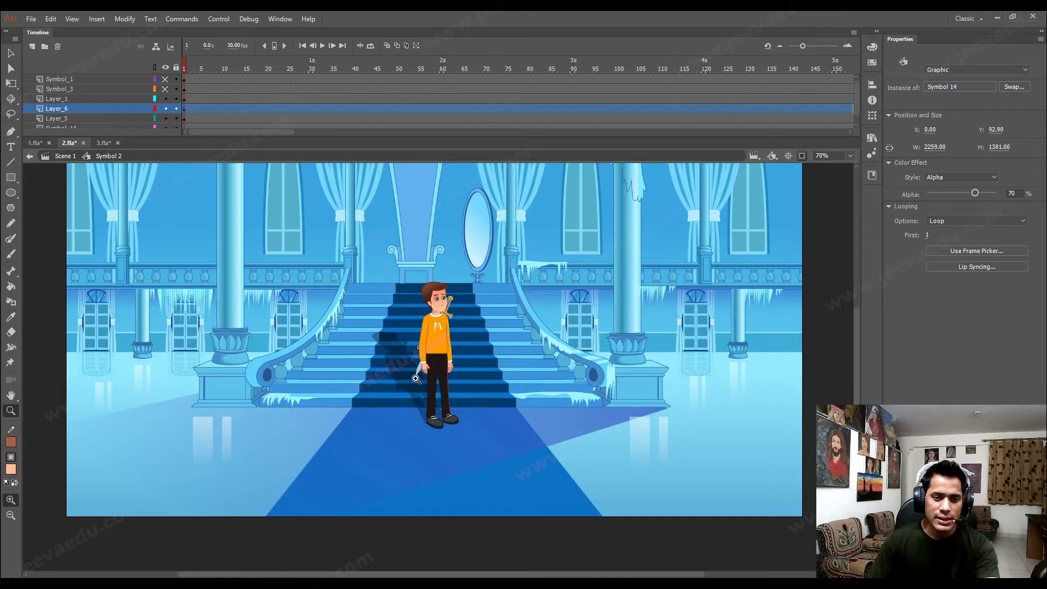
Examine the character's softened shadow up close while scrubbing through the animation to frame 27.
alt+click(416, 380)
click(423, 360)
click(449, 361)
drag(497, 374, 425, 363)
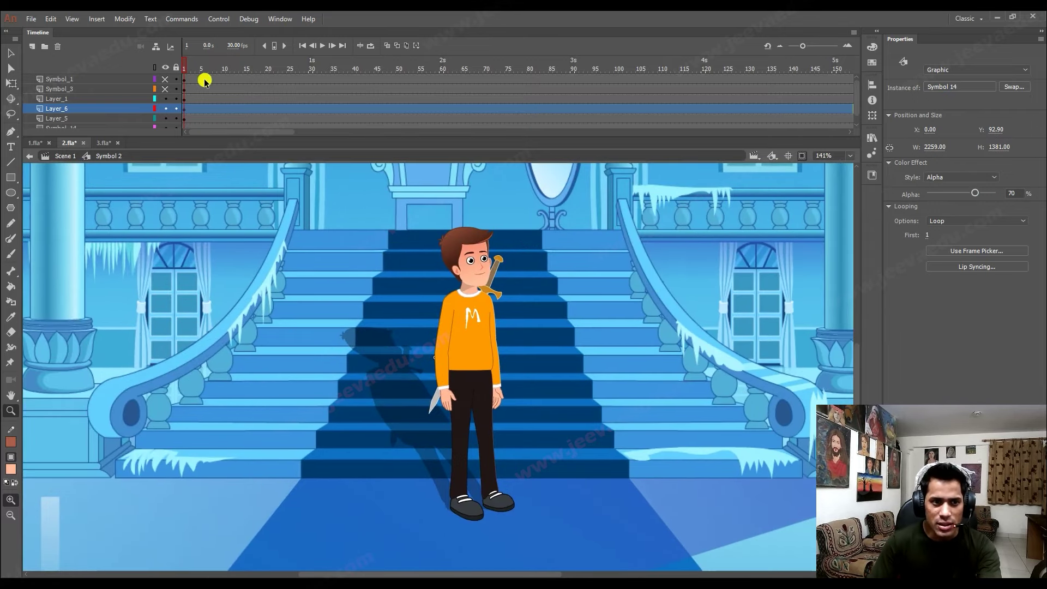
drag(194, 67, 239, 109)
click(298, 113)
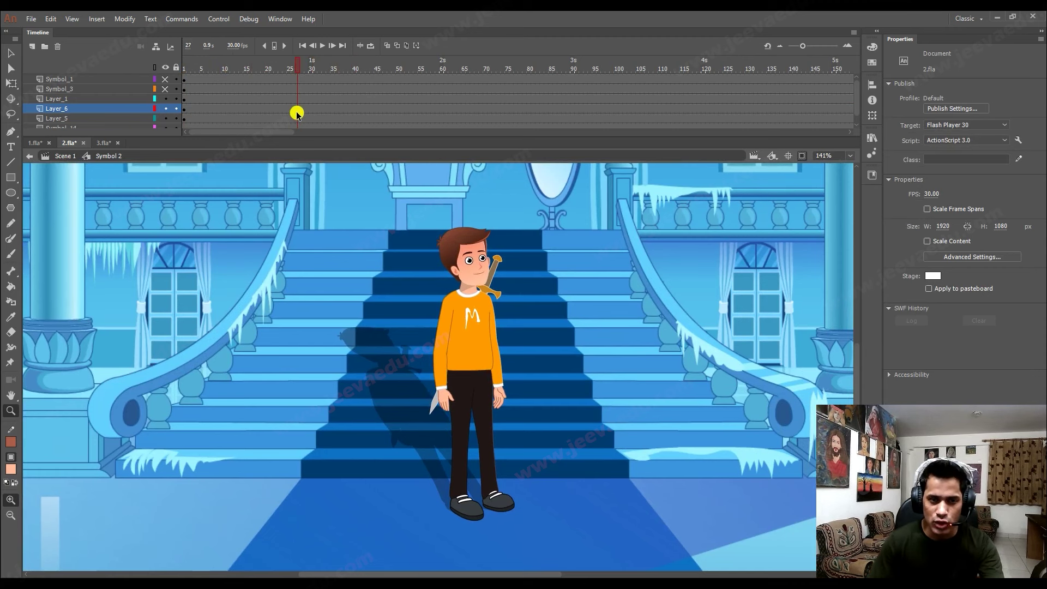
Make the hidden Symbol_1 and Symbol_3 pillar layers visible again and return the playhead to frame 1.
alt+click(448, 385)
drag(165, 89, 165, 79)
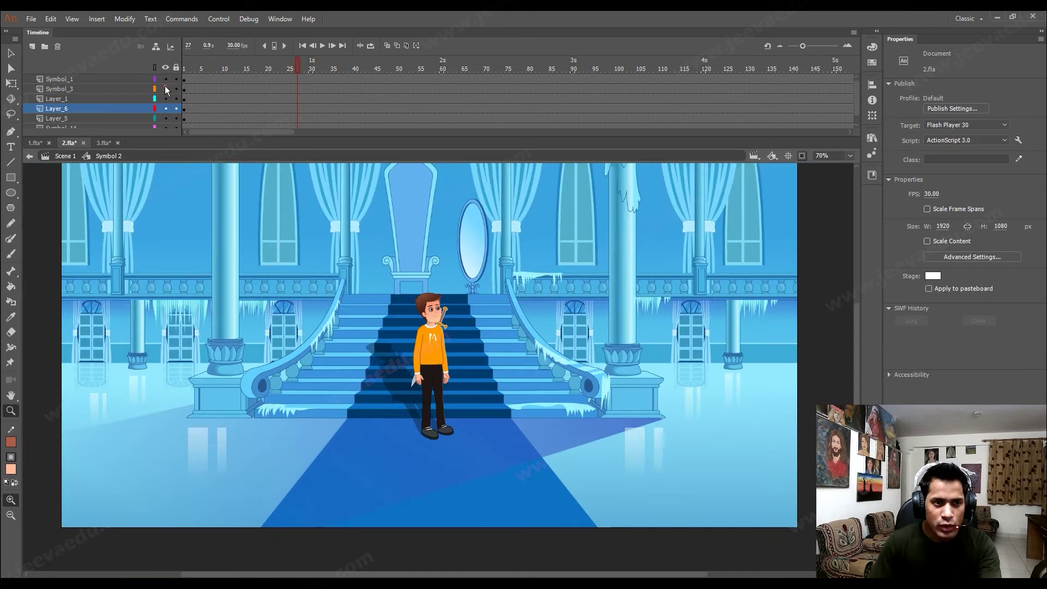
alt+click(500, 425)
click(468, 387)
alt+click(429, 366)
drag(429, 366, 435, 379)
drag(299, 62, 192, 84)
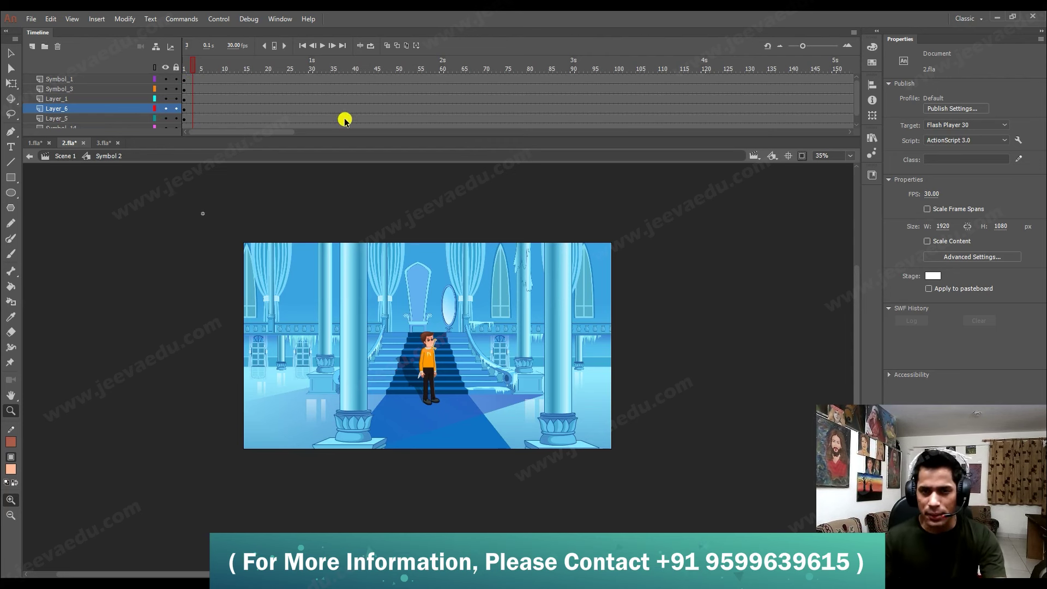
drag(199, 62, 133, 81)
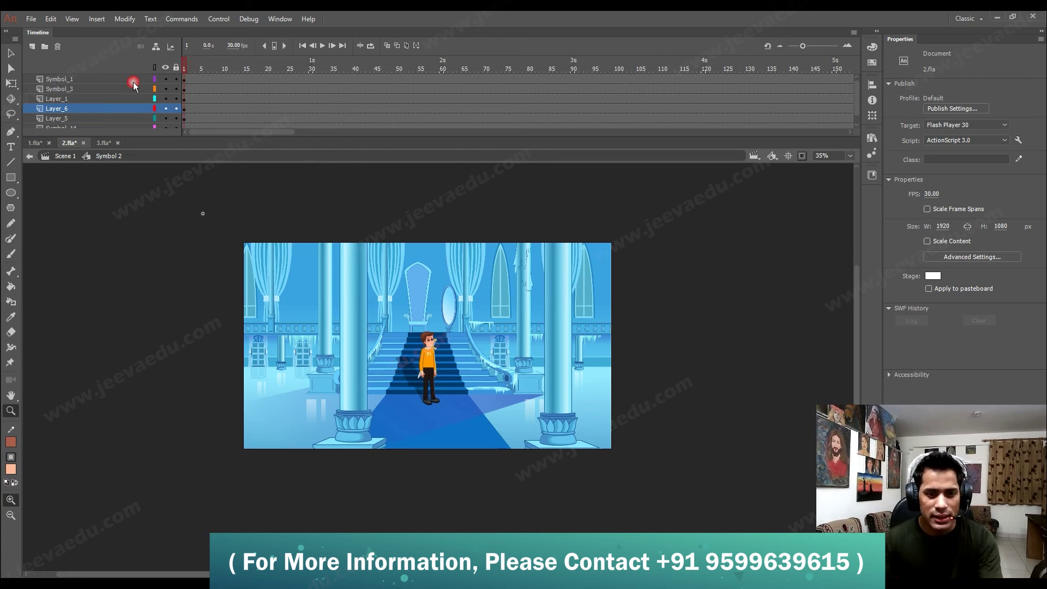
Insert keyframes at frame 66 on all of the scene's layers.
drag(314, 82, 498, 94)
click(494, 74)
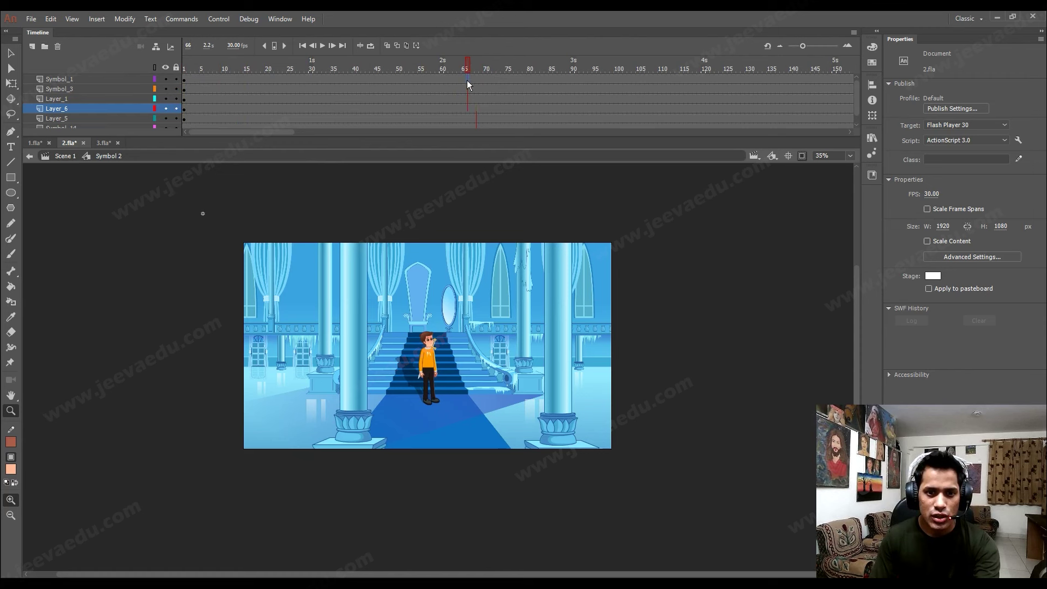
drag(467, 129, 467, 129)
key(F6)
Create classic tweens on all layers between frame 1 and the keyframes at frame 66.
drag(419, 83, 384, 146)
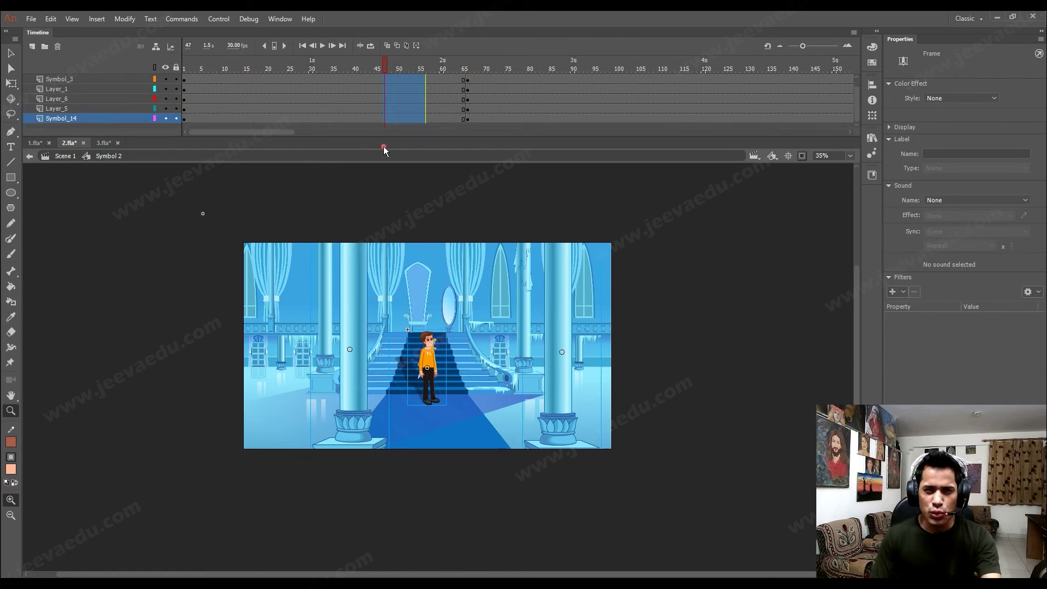
right_click(406, 93)
click(452, 124)
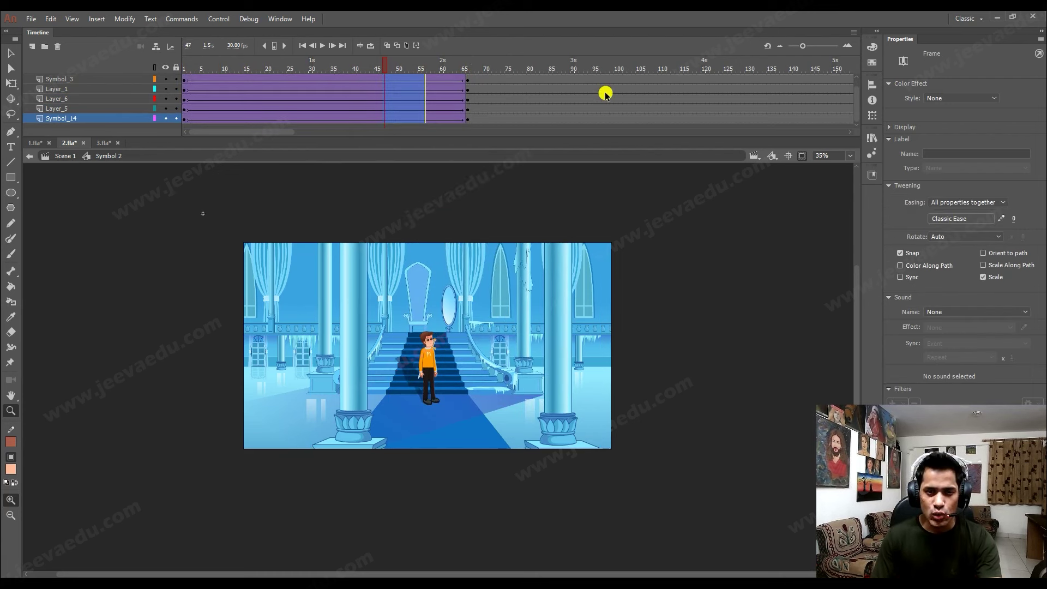
Give the tweens a custom S-shaped ease with a slow start and a slow end, and save and apply it.
click(1002, 218)
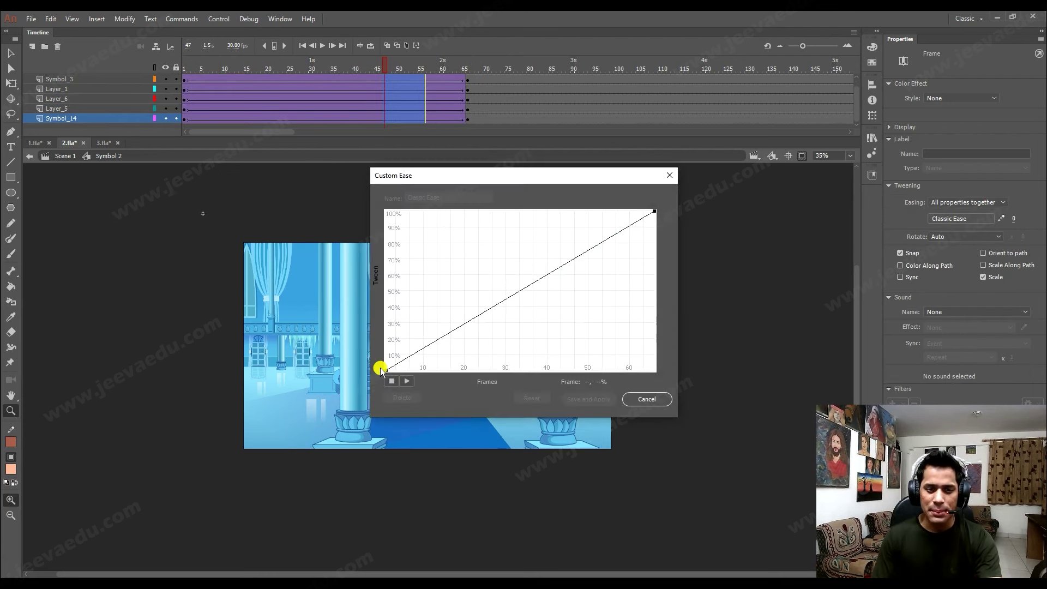
drag(475, 321, 501, 359)
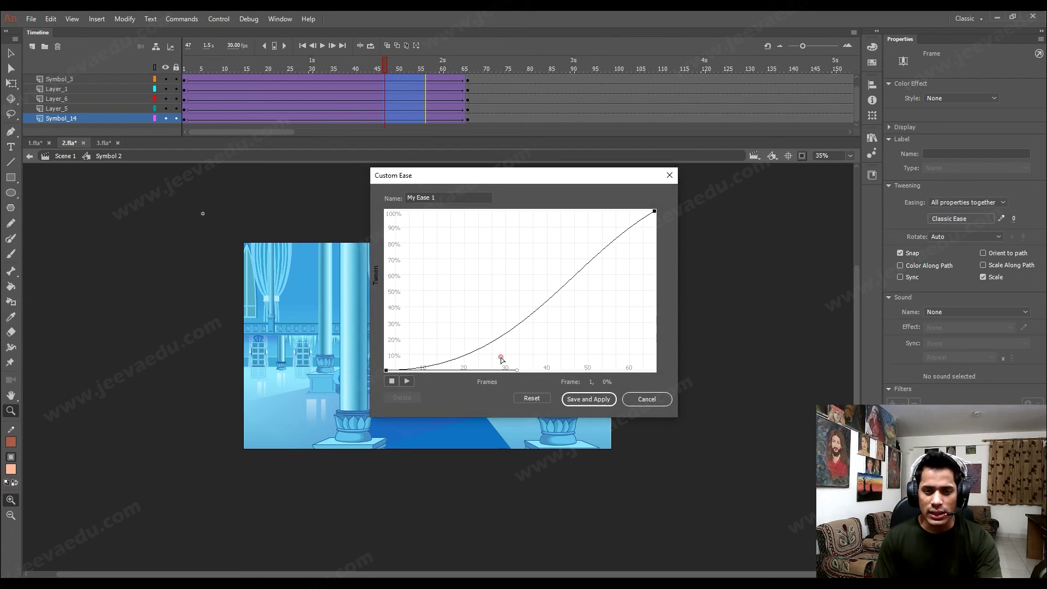
click(654, 211)
drag(568, 267, 561, 214)
click(588, 399)
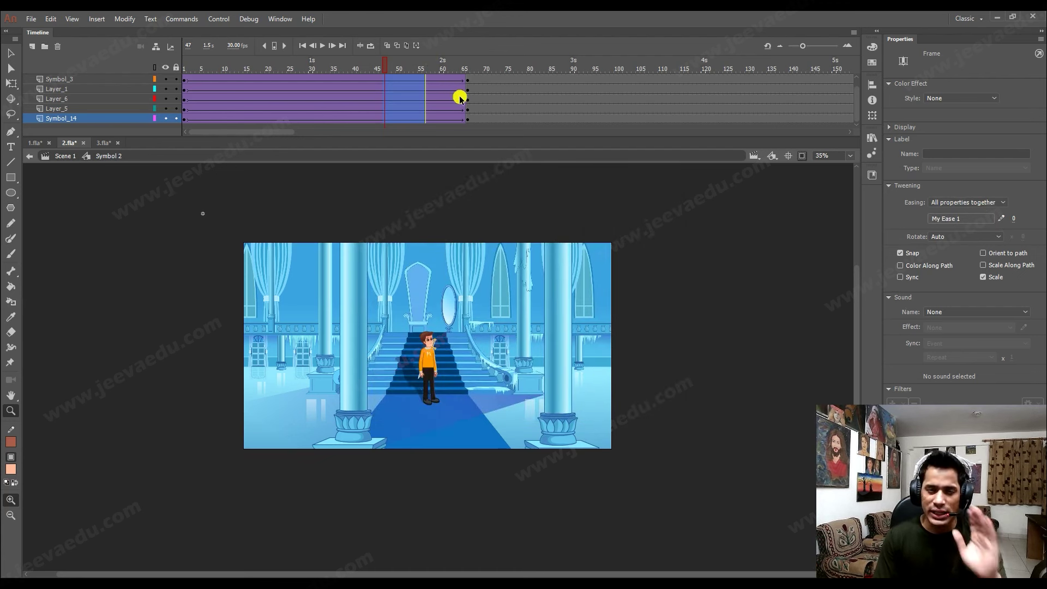
Scale the artwork of all layers at the frame 66 keyframes by 115% twice.
click(466, 86)
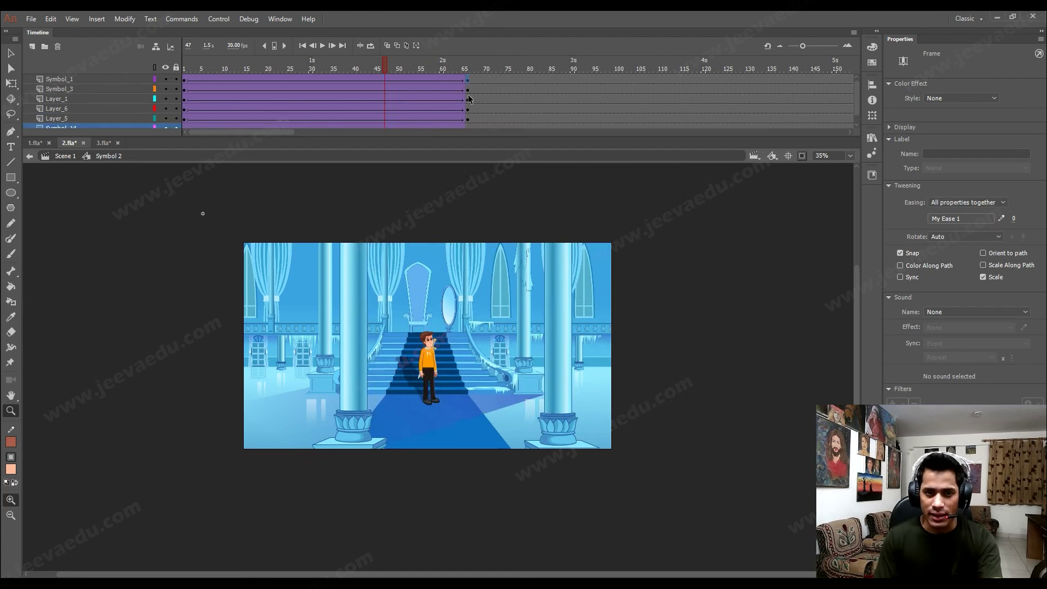
key(ctrl+alt+s)
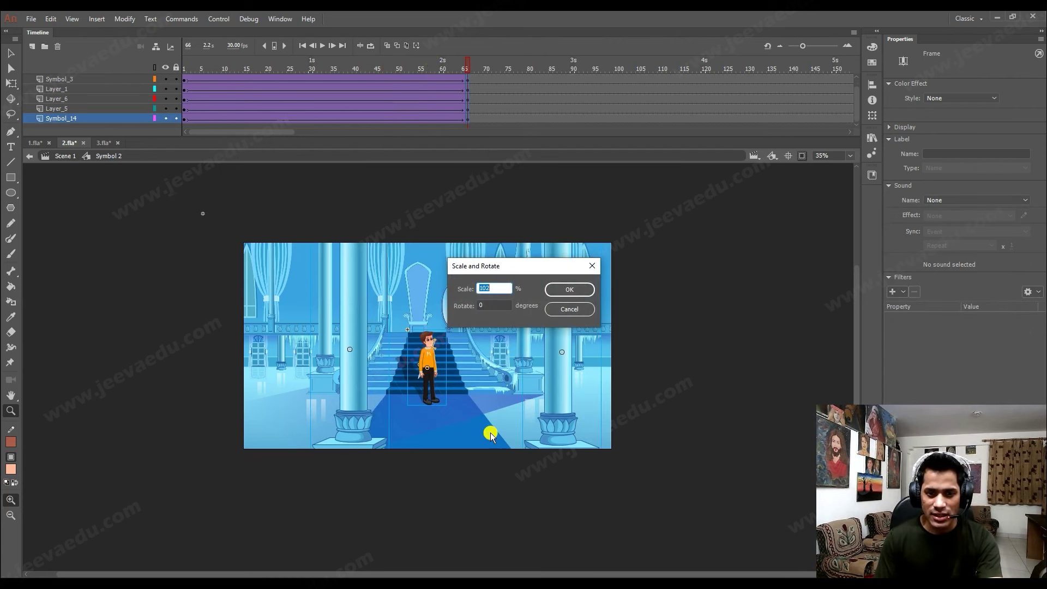
key(BackSpace)
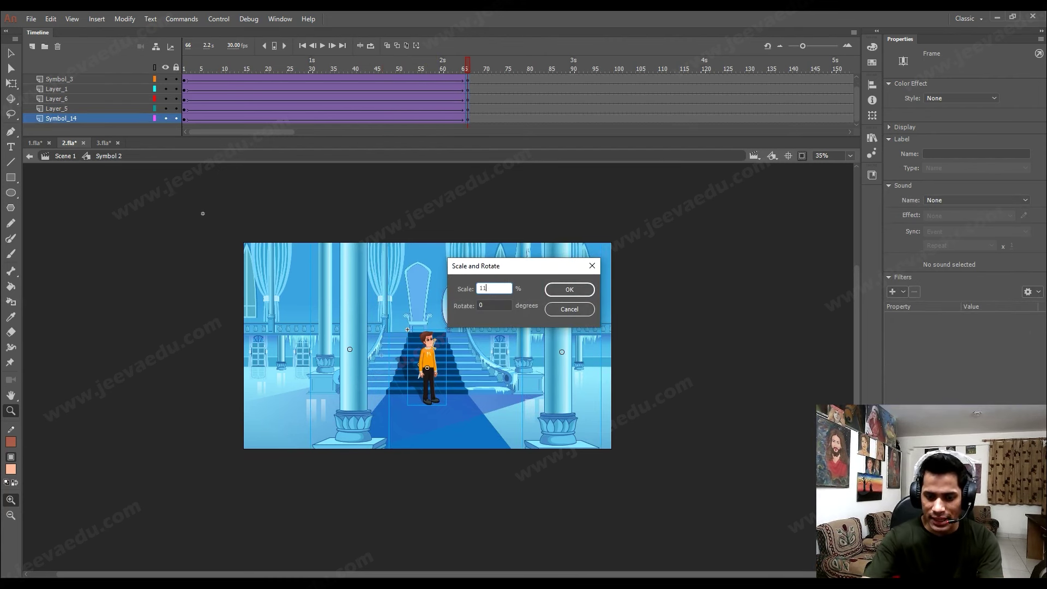
key(Return)
key(ctrl+alt+s)
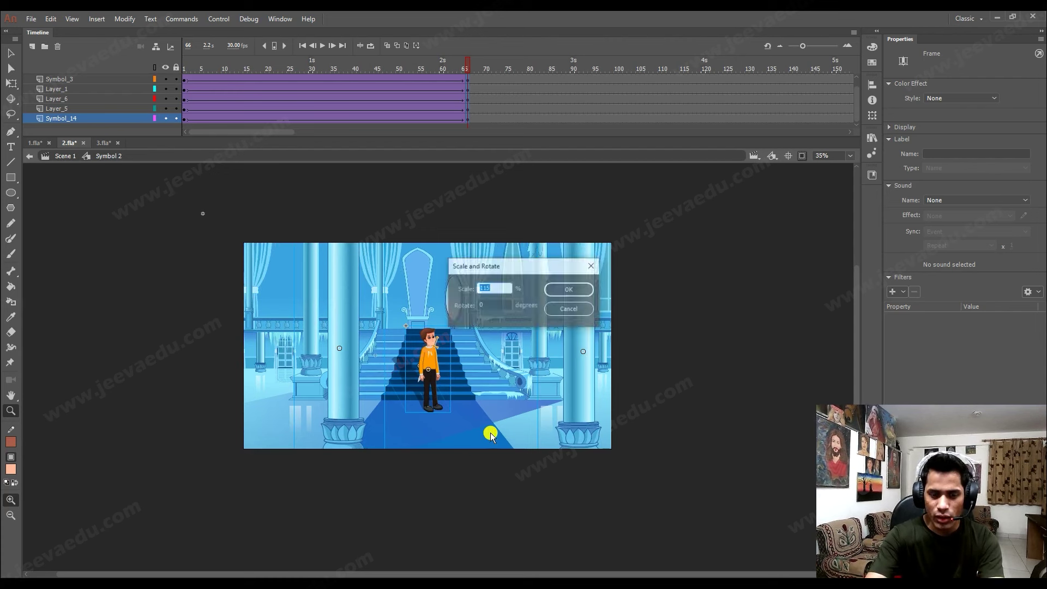
key(Return)
key(Return)
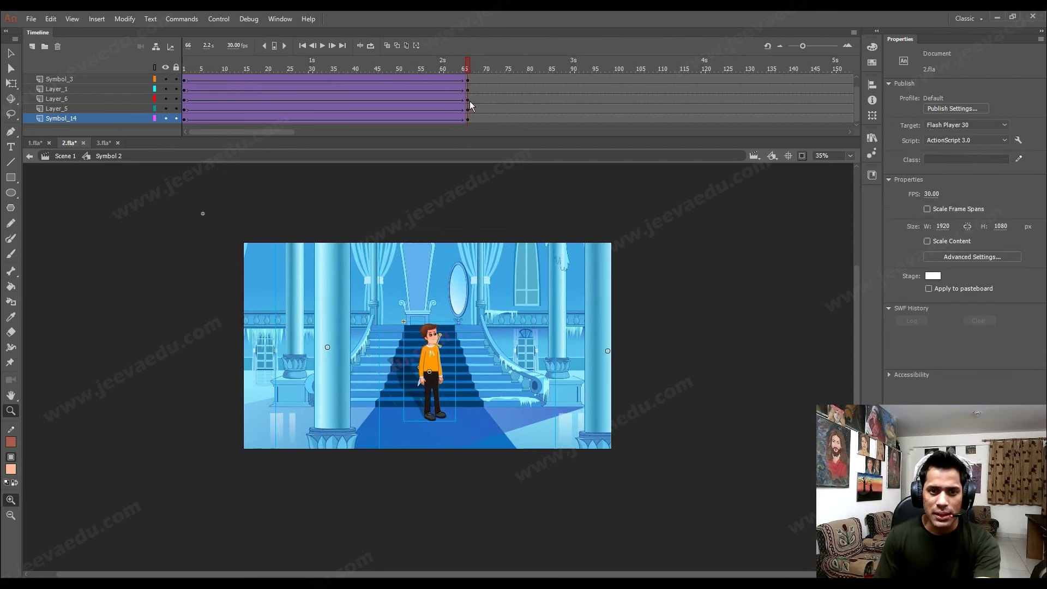
Select both foreground pillars at frame 66 and scale them by 110%.
click(360, 383)
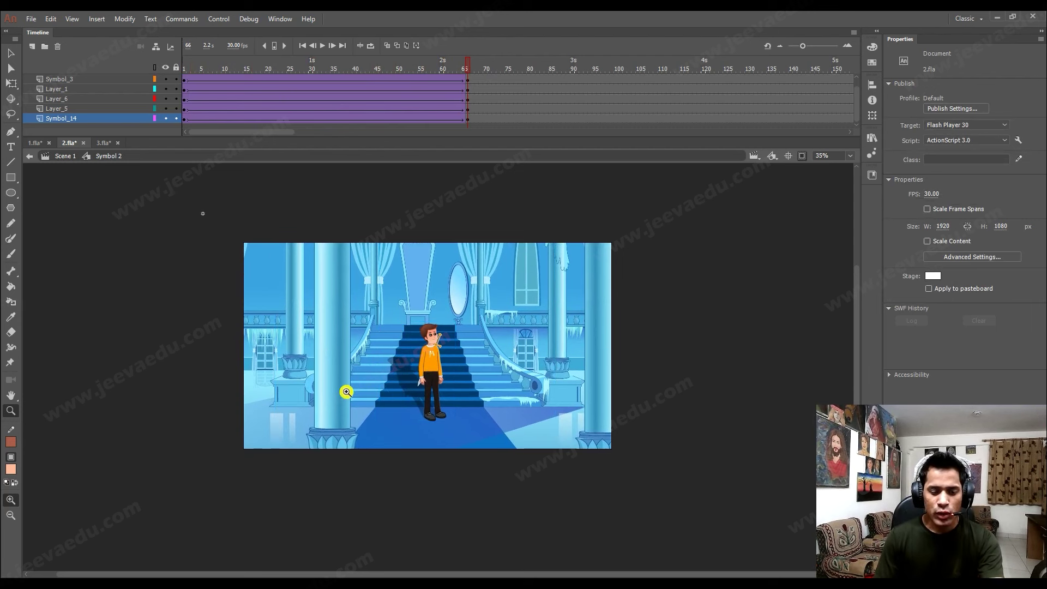
key(v)
click(532, 376)
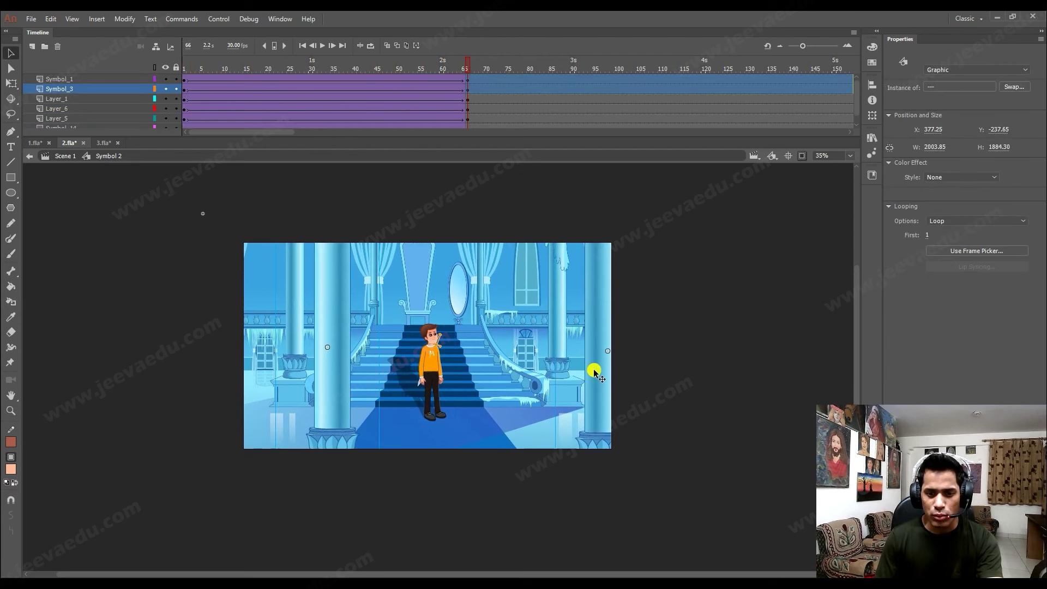
key(ctrl+alt+s)
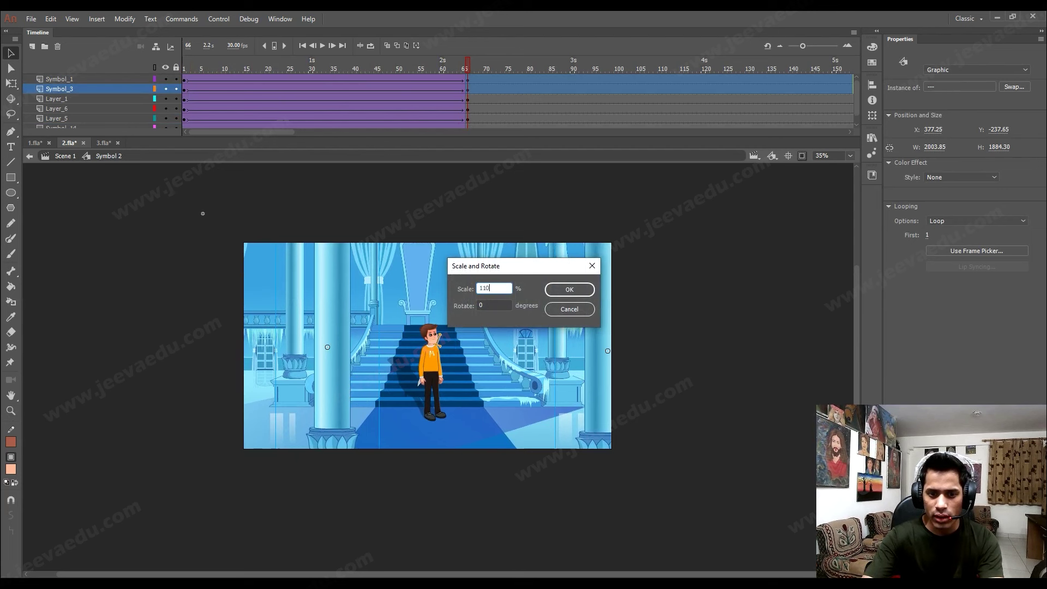
key(Return)
Move the two foreground pillars farther apart, showing content outside the stage while placing the left one at about X 95.
click(507, 109)
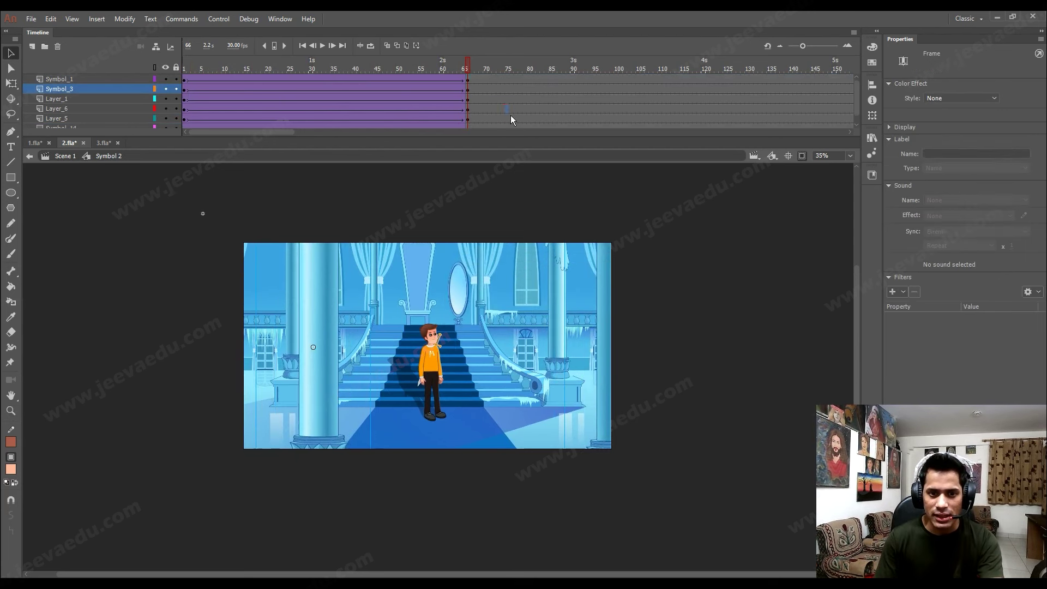
drag(326, 371, 301, 394)
click(605, 408)
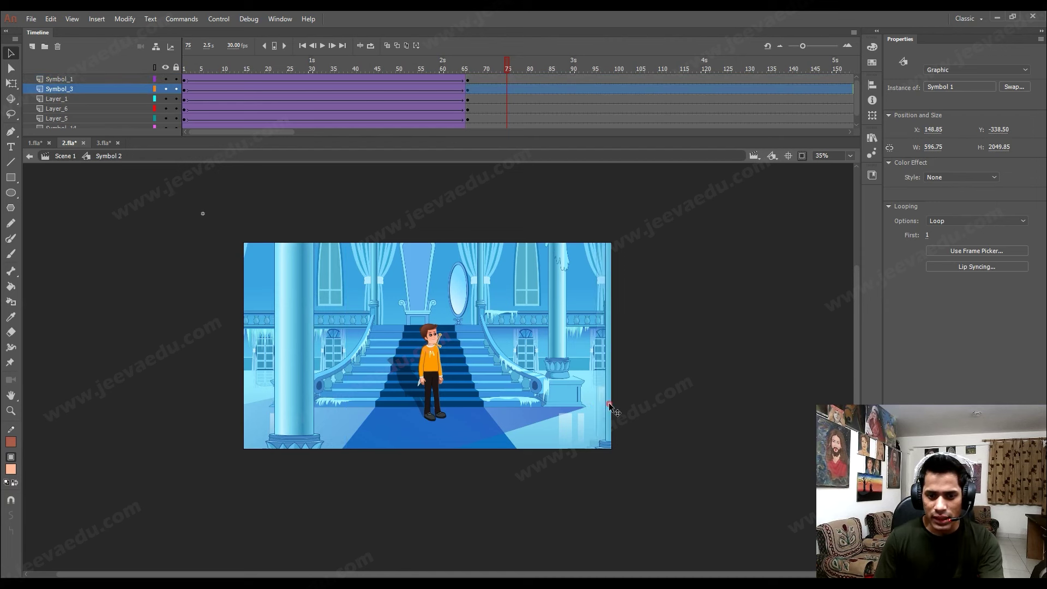
click(801, 155)
drag(295, 433, 284, 434)
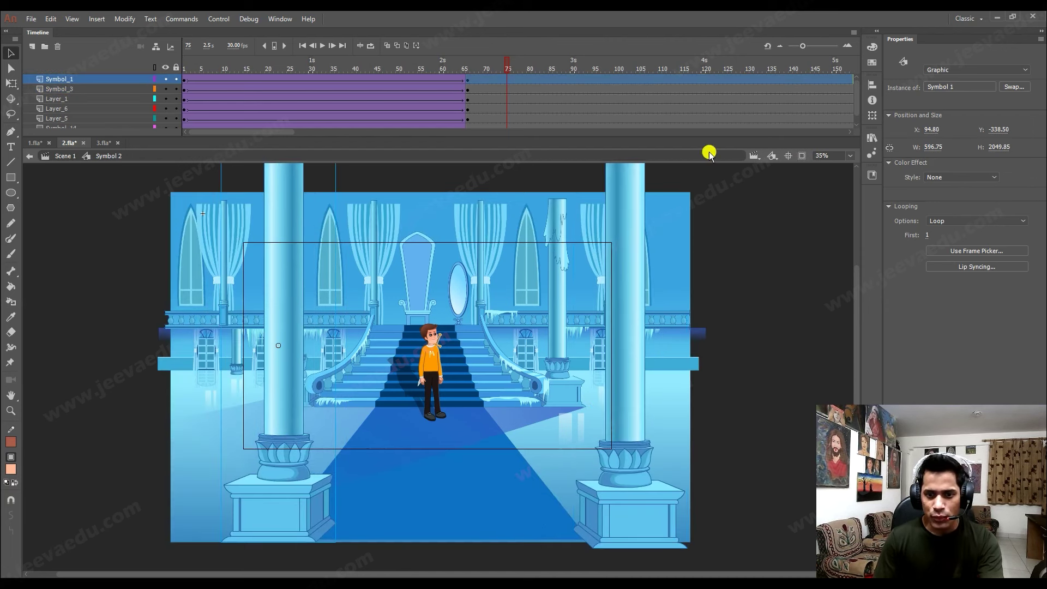
click(801, 155)
Select all layers' keyframes at frame 66, scale the artwork by 105% twice and nudge it slightly left.
drag(508, 61, 466, 130)
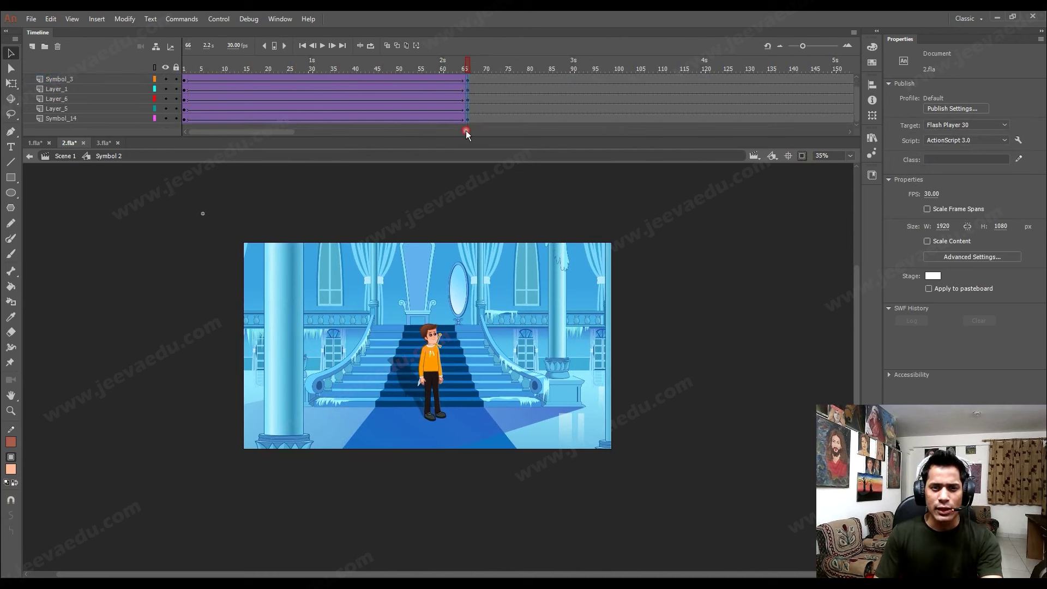
scroll(467, 99, up, 1)
key(ctrl+alt+s)
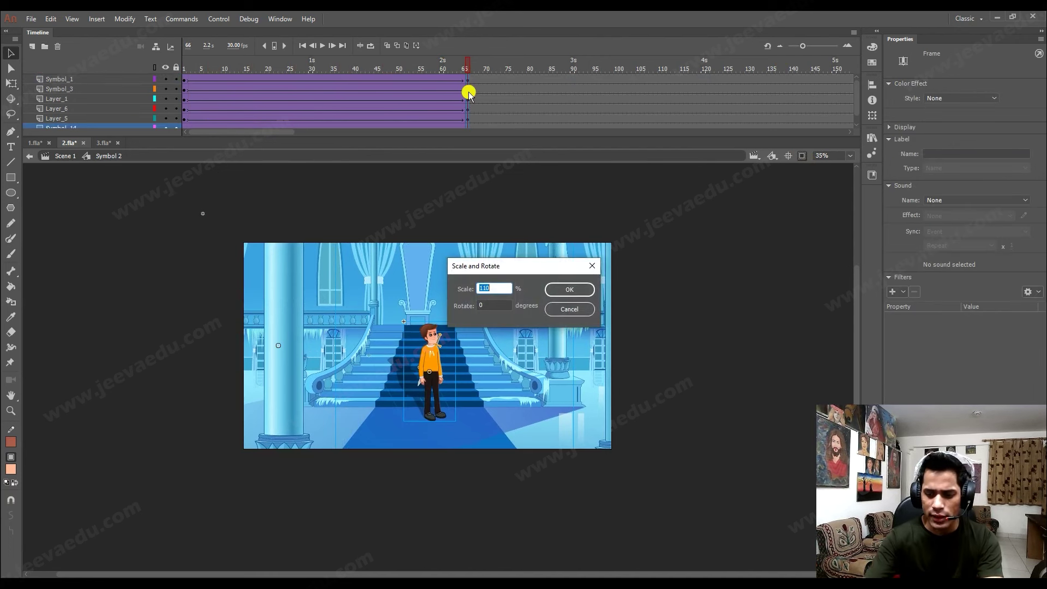
key(Return)
key(ctrl+alt+s)
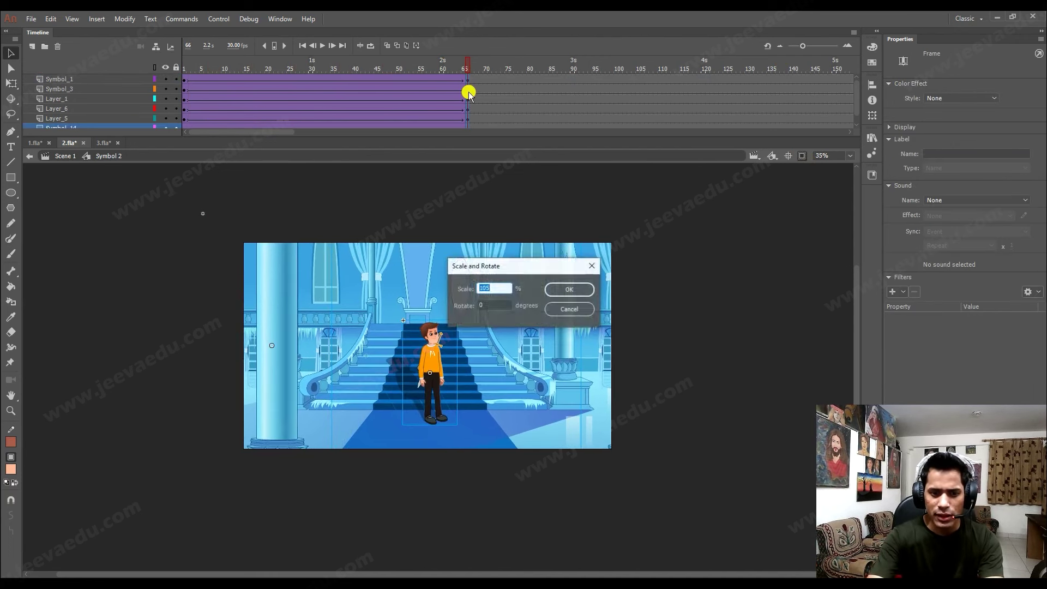
key(Return)
key(Left)
key(Left)
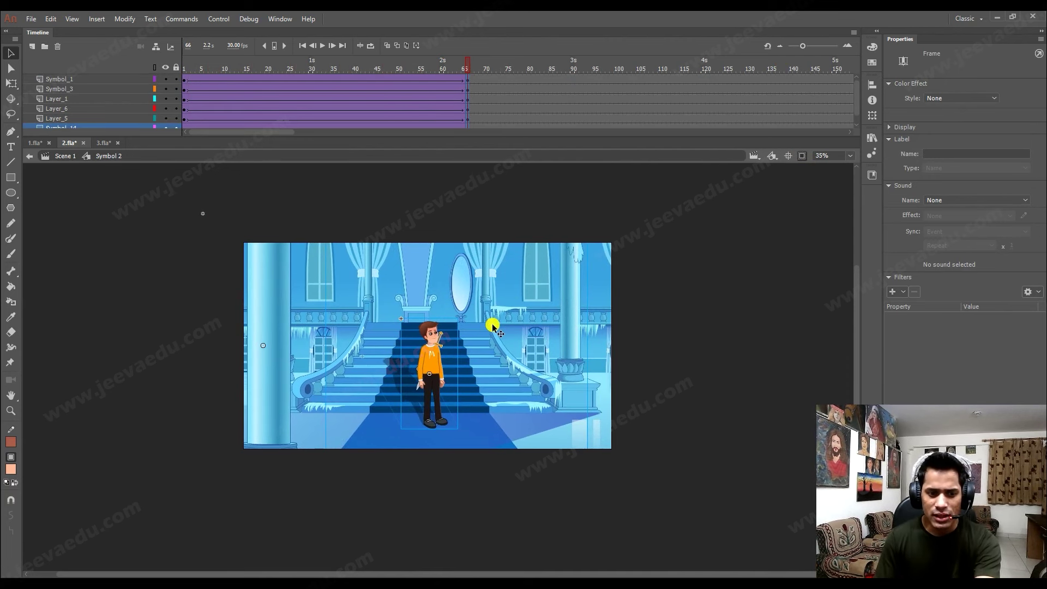
Scrub and play back the tween to check the zoom toward the character.
drag(467, 65, 420, 66)
key(Return)
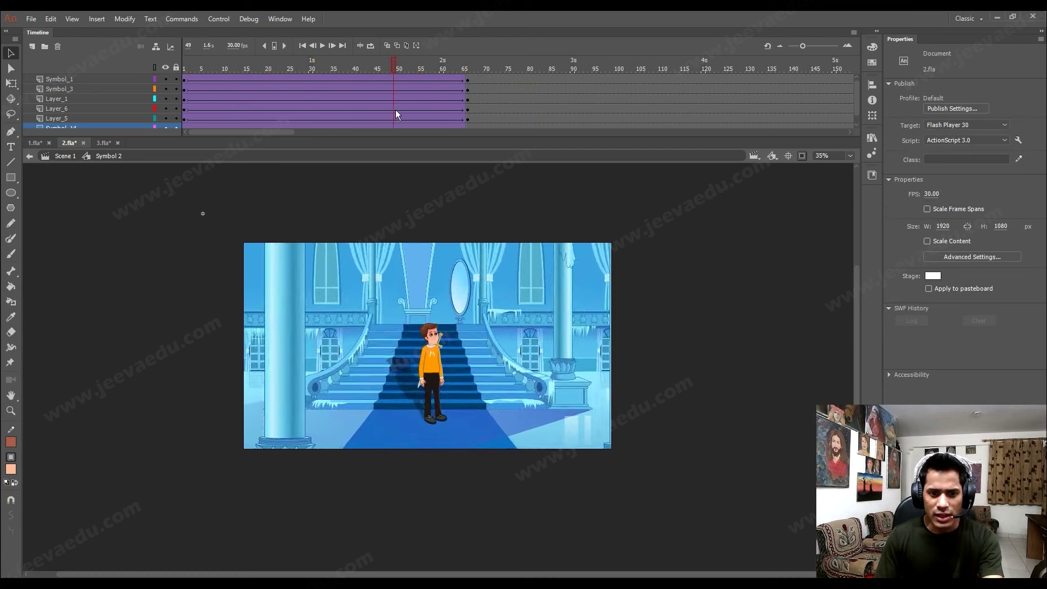
key(Return)
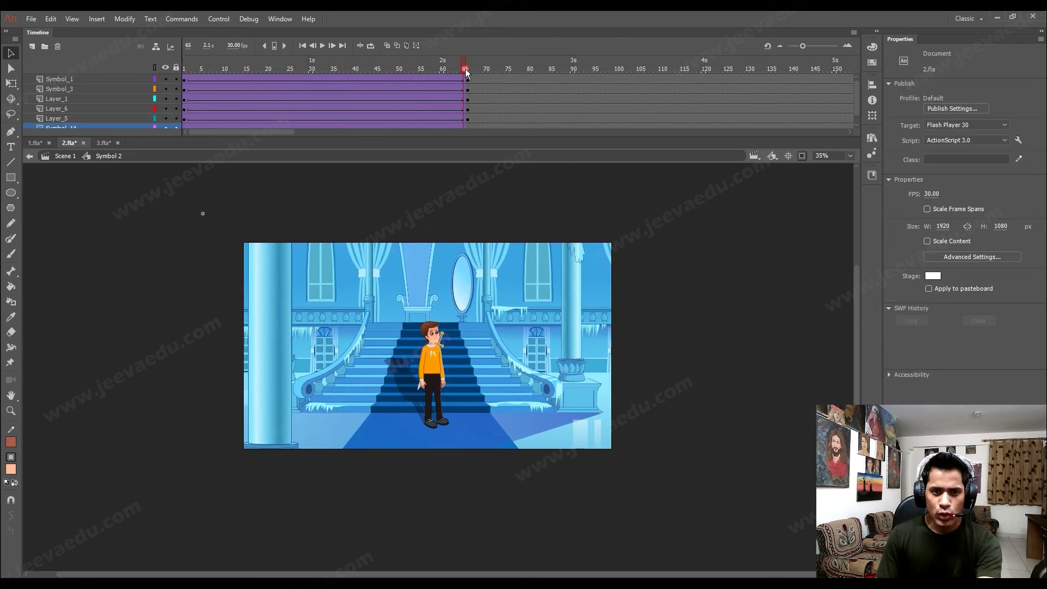
Show content outside the stage and nudge the right foreground pillar at frame 66 outward to X 2069.25.
click(806, 158)
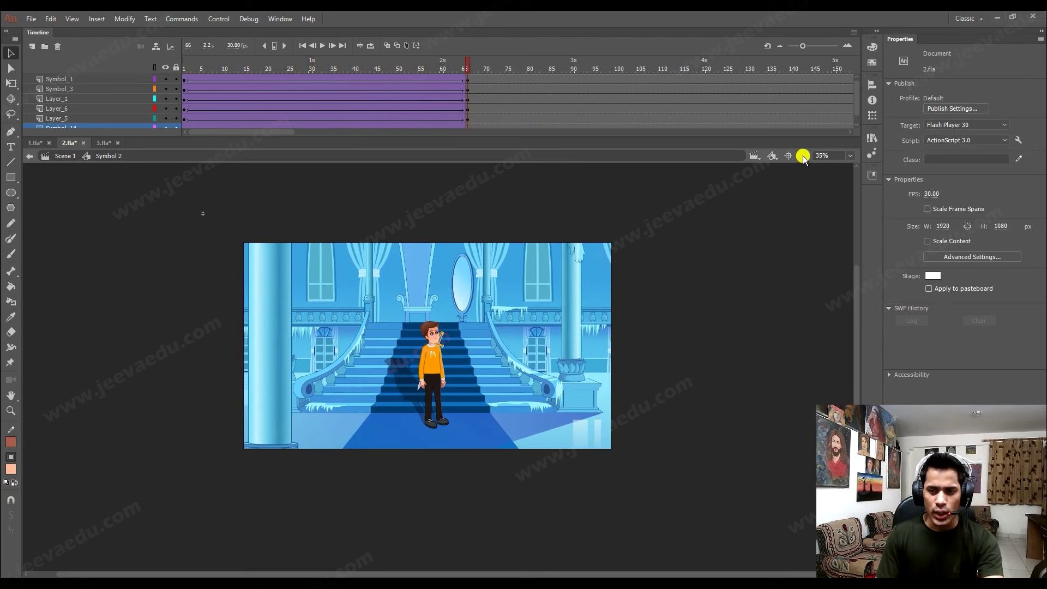
click(802, 157)
click(660, 369)
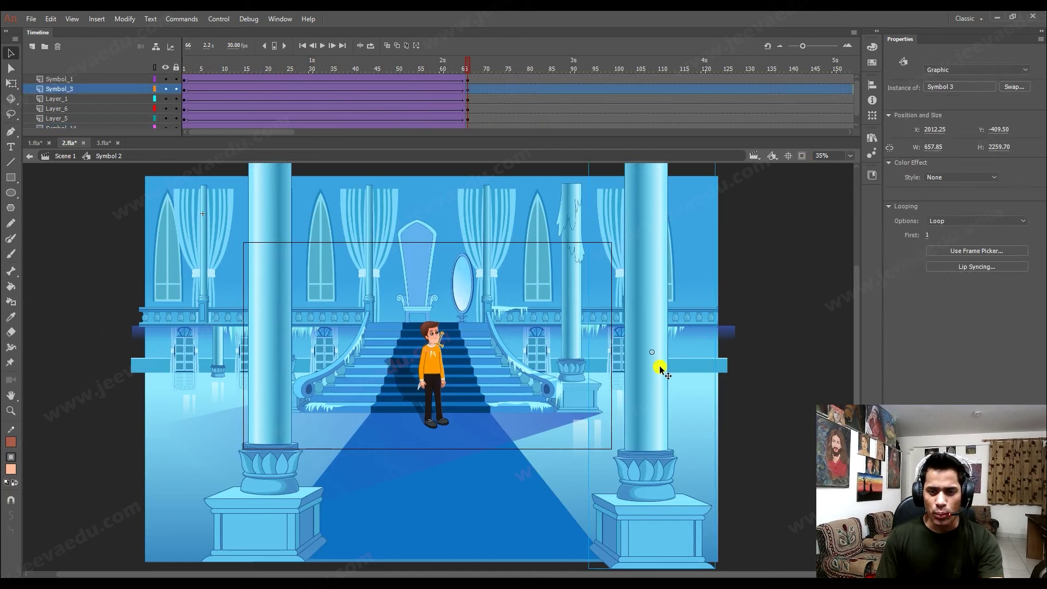
key(shift+Right)
key(shift+Right)
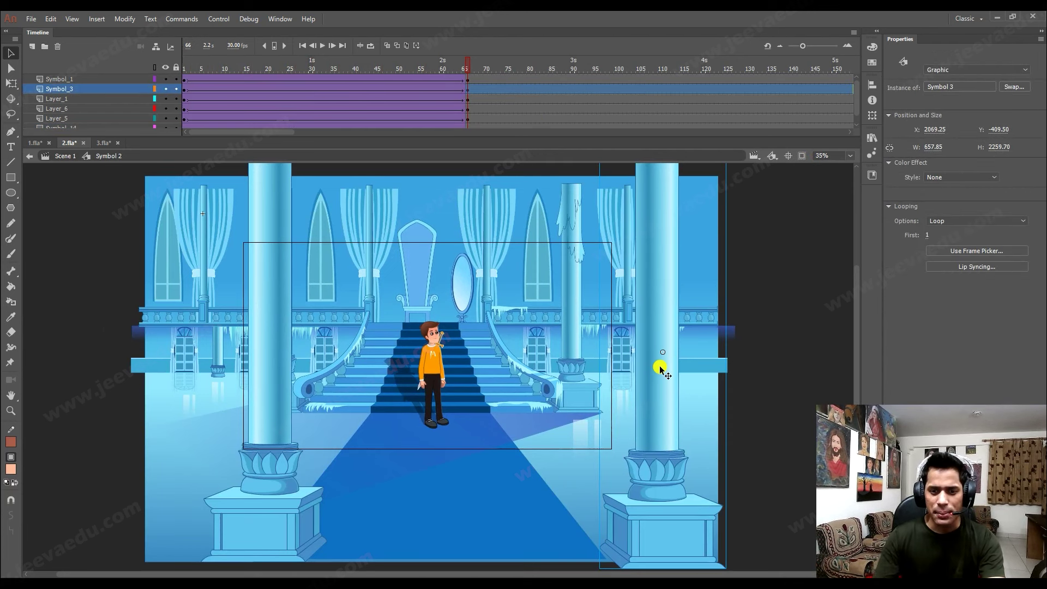
Nudge the left foreground pillar outward to the stage's left edge and move the right pillar slightly farther right.
click(283, 345)
key(shift+Left)
key(shift+Left)
key(shift+Left)
key(shift+Left)
key(shift+Left)
key(shift+Left)
click(647, 375)
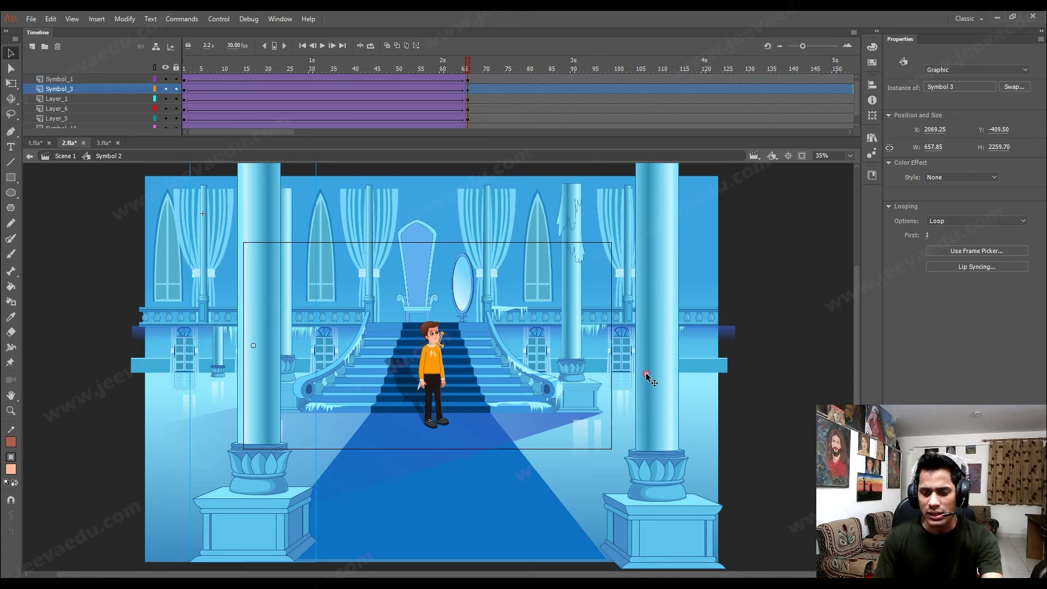
key(Right)
key(Right)
Scrub and play back the tween to check how the foreground pillars move during the zoom.
drag(465, 64, 467, 104)
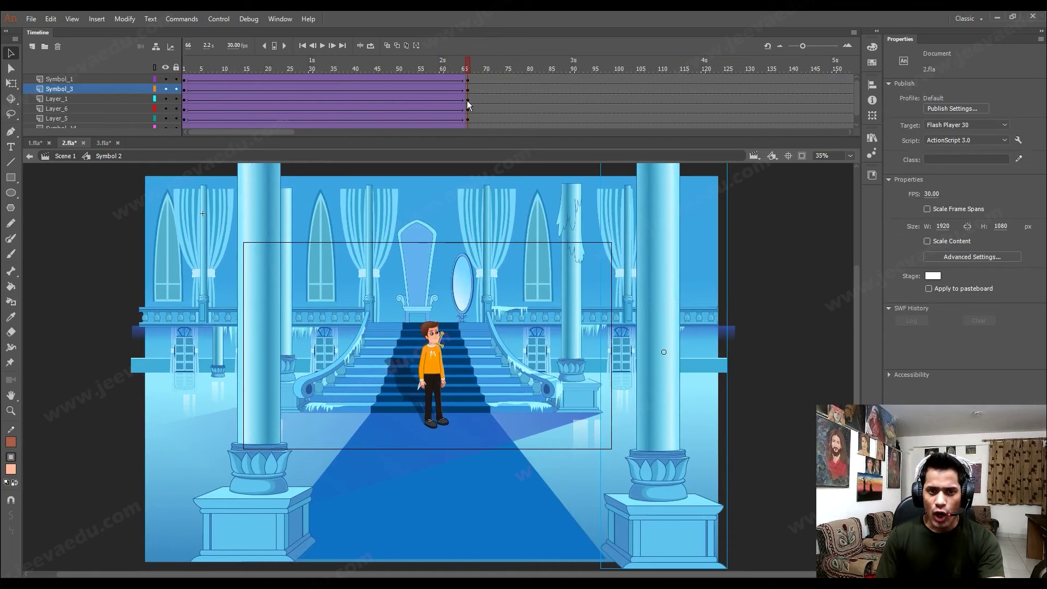
click(277, 389)
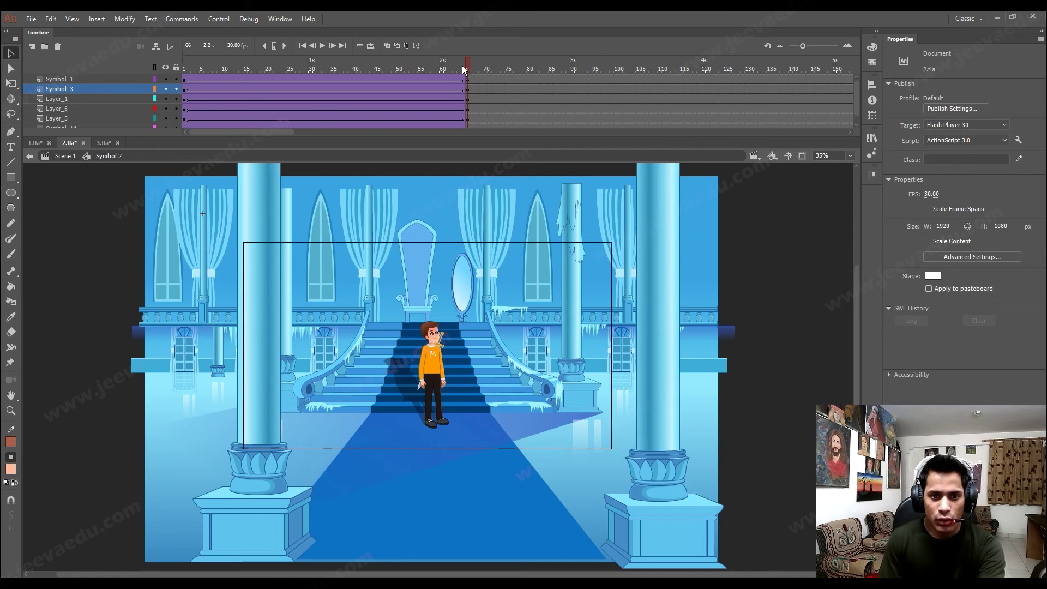
key(Return)
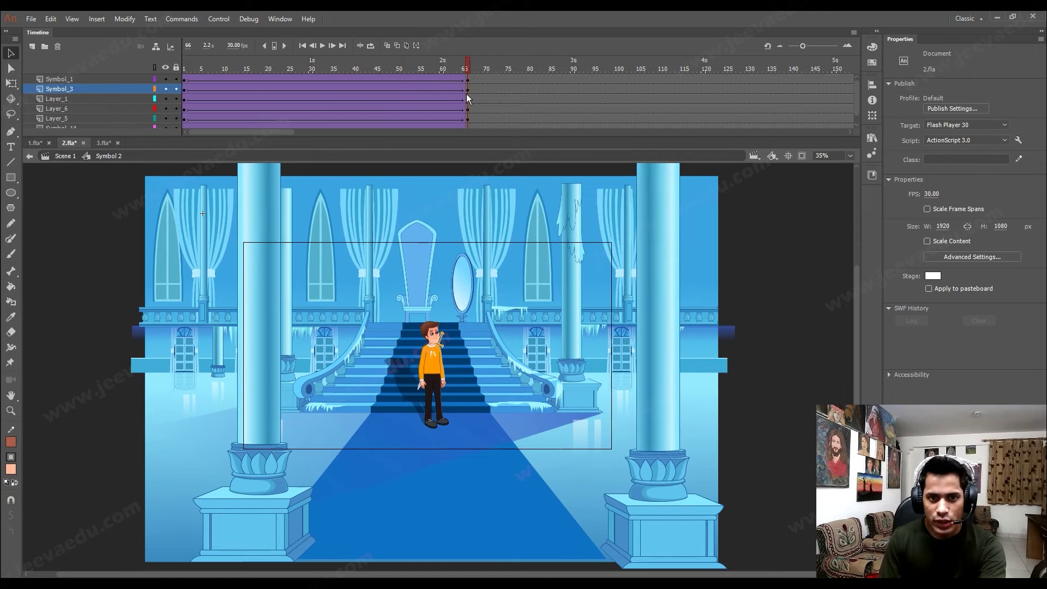
Clip the content outside the stage, then scrub and play back the tween to check the camera push-in.
click(800, 157)
drag(476, 65, 122, 113)
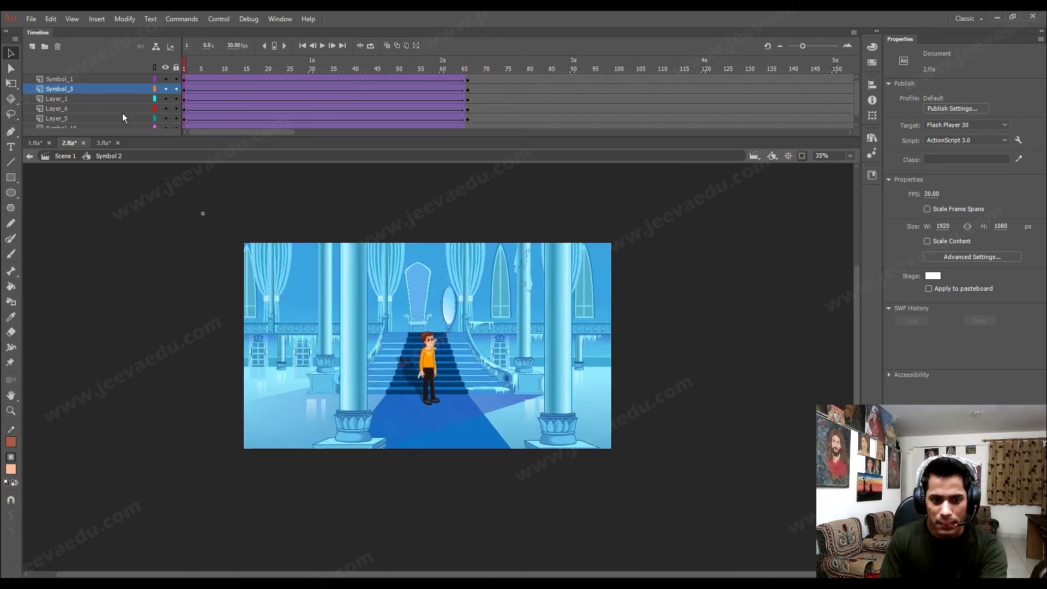
key(Return)
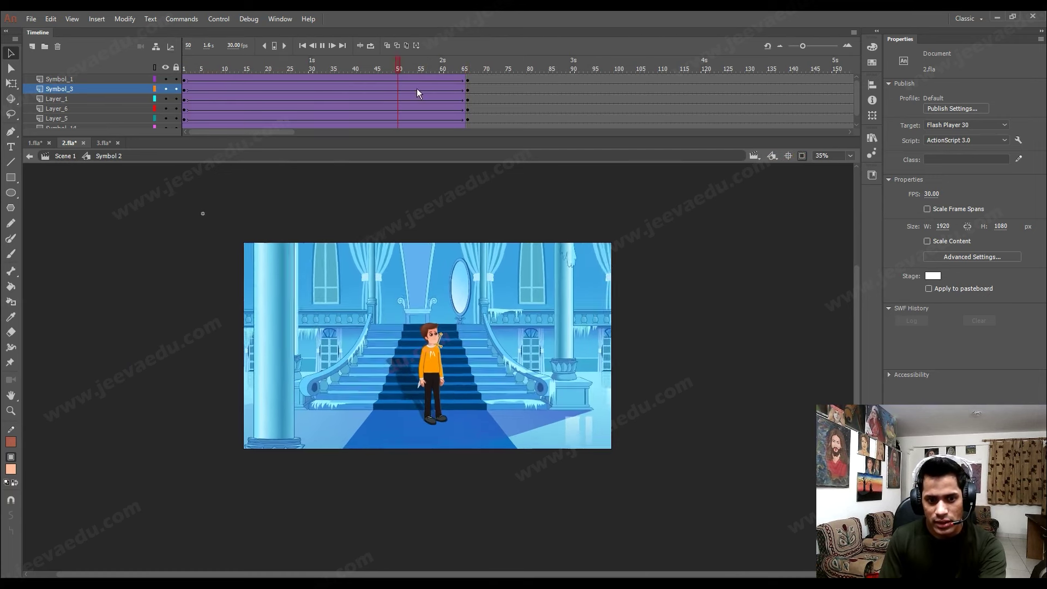
drag(459, 94, 161, 112)
click(250, 93)
key(Return)
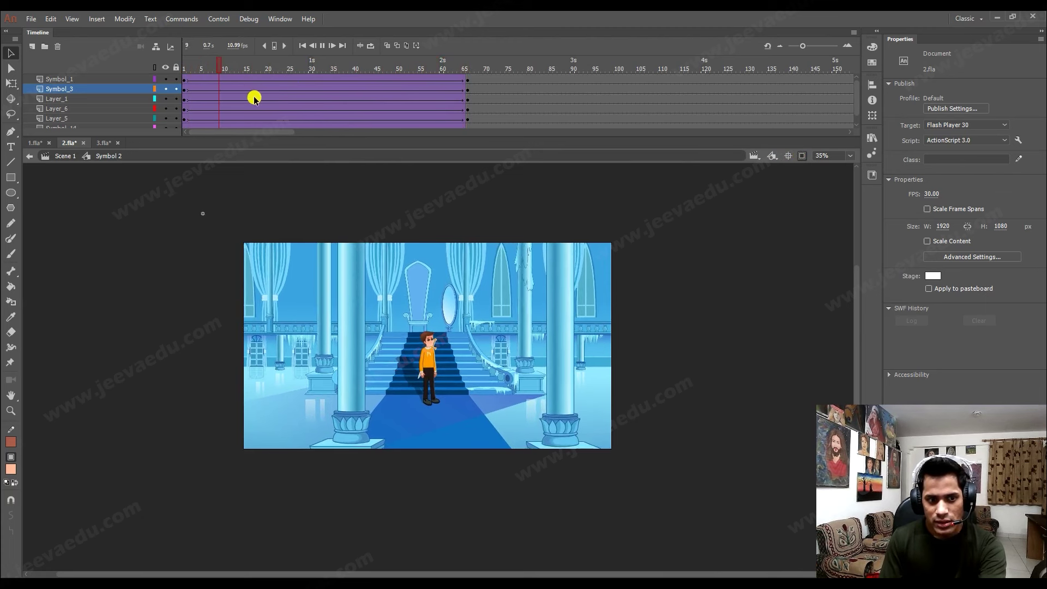
key(Return)
drag(354, 77, 466, 101)
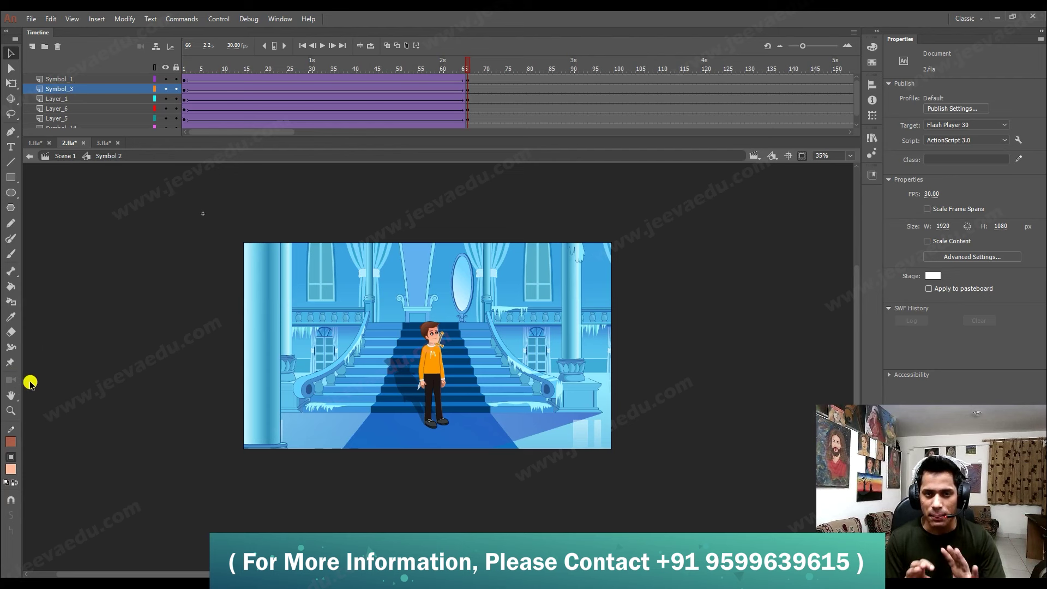
drag(445, 60, 474, 95)
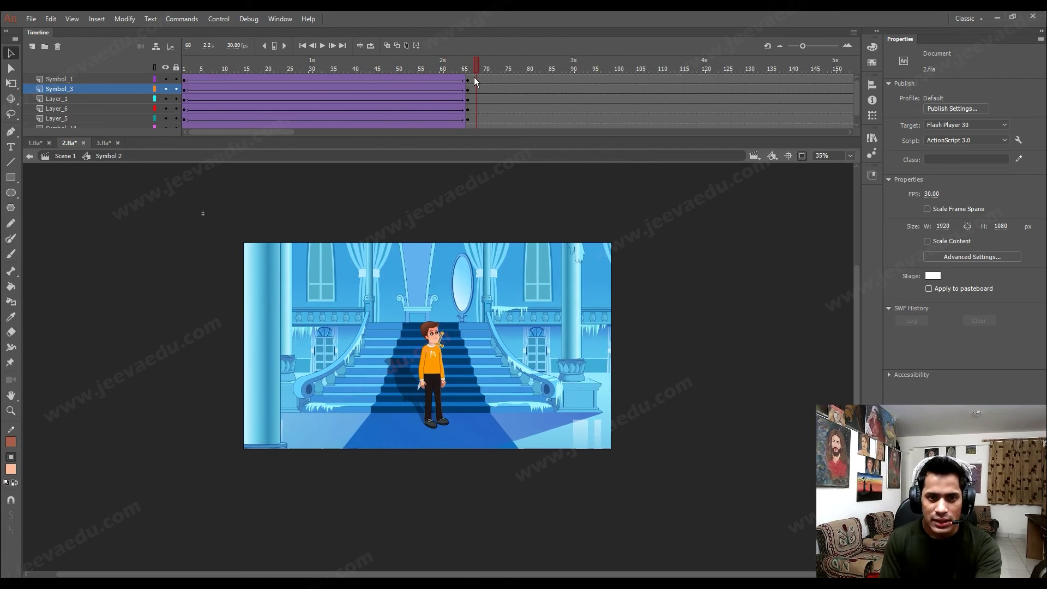
Switch to the reference video in VLC and examine its cut to the character's close-up.
click(161, 579)
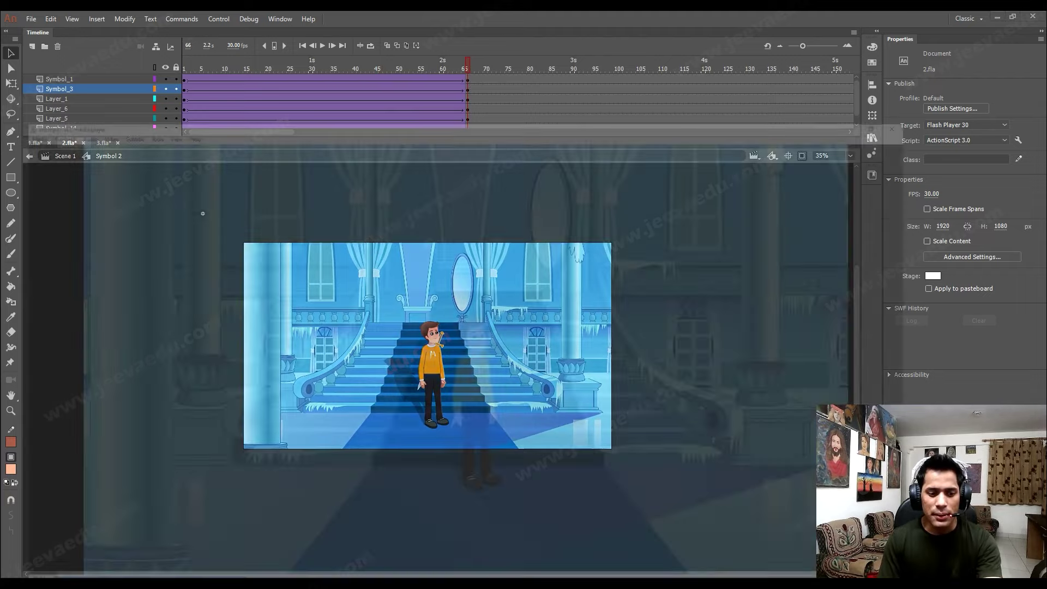
double_click(608, 418)
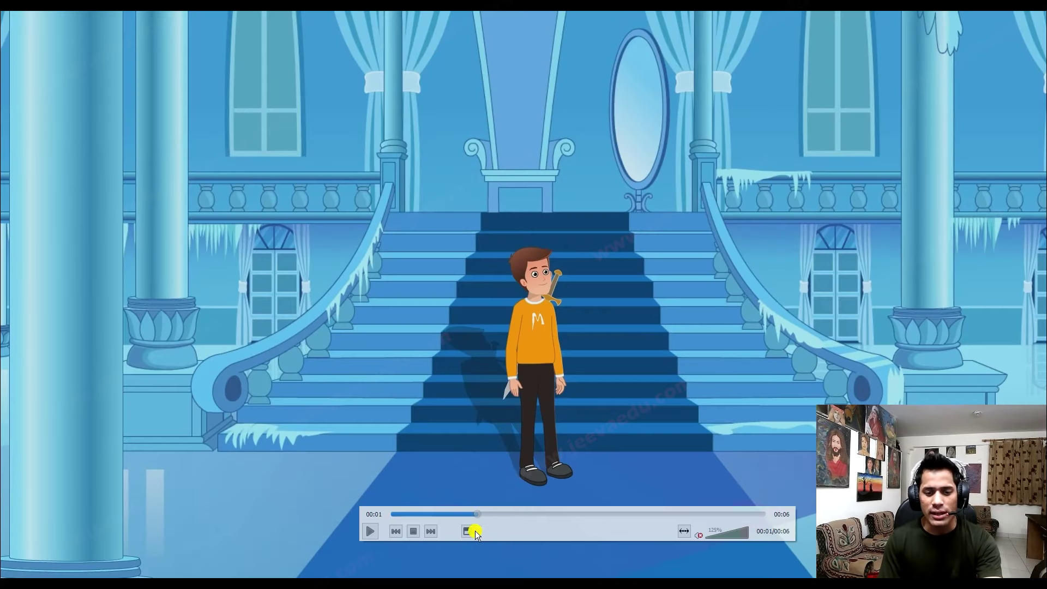
click(499, 514)
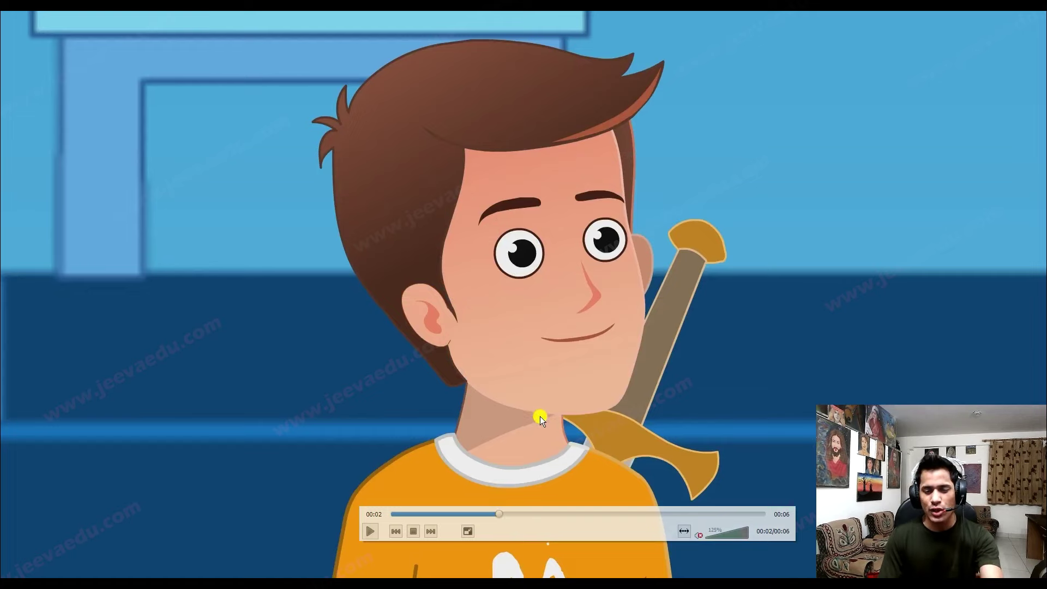
double_click(826, 175)
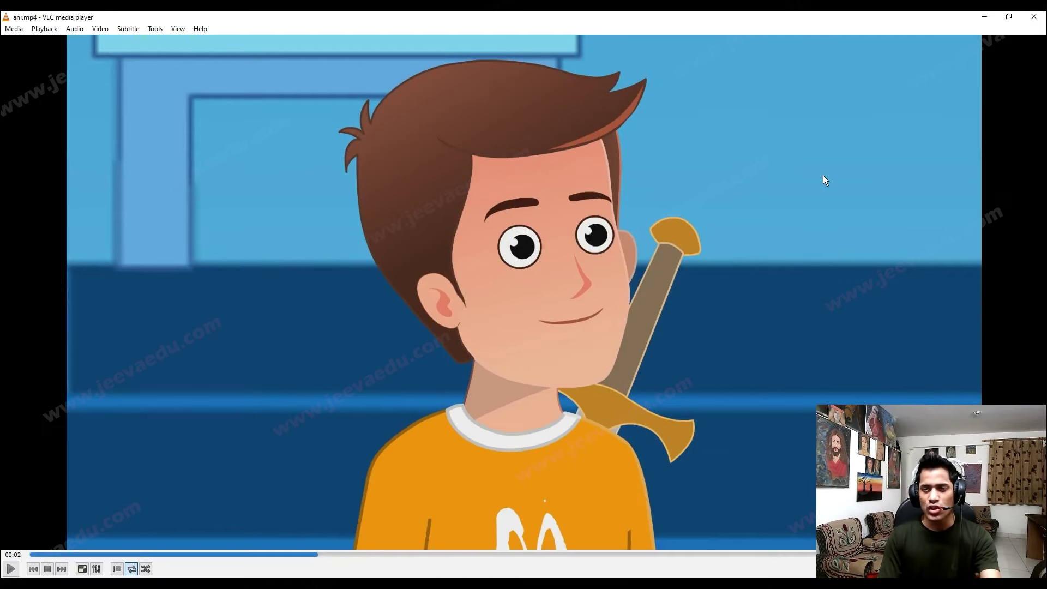
click(985, 16)
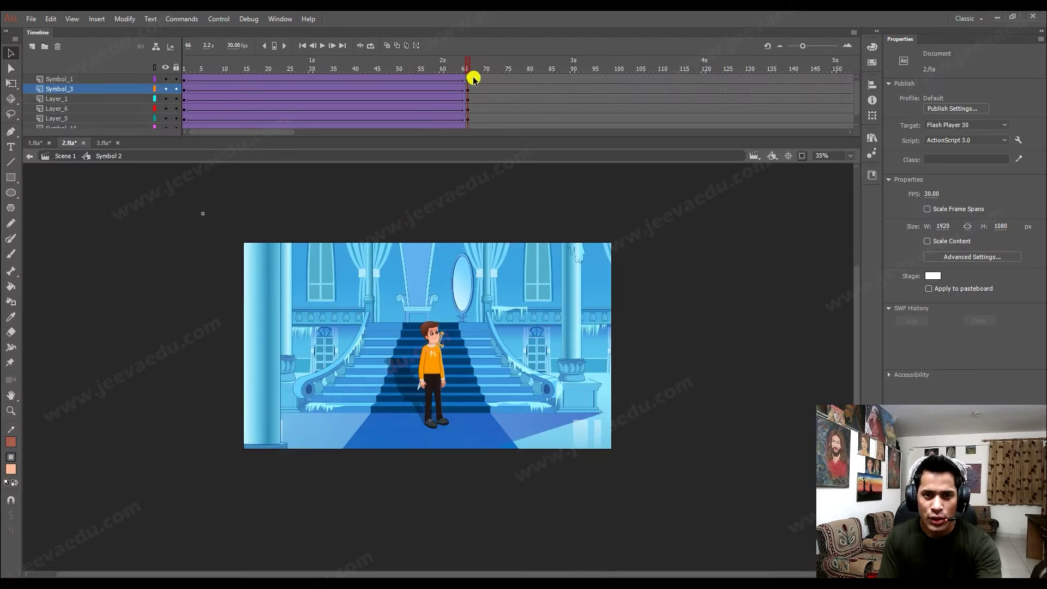
Insert keyframes on all layers at frame 67 and enlarge the whole scene repeatedly toward a close-up of the character.
mouse_move(473, 103)
mouse_down()
mouse_move(470, 141)
mouse_move(478, 91)
mouse_move(472, 117)
mouse_up()
key(F6)
key(ctrl+alt+s)
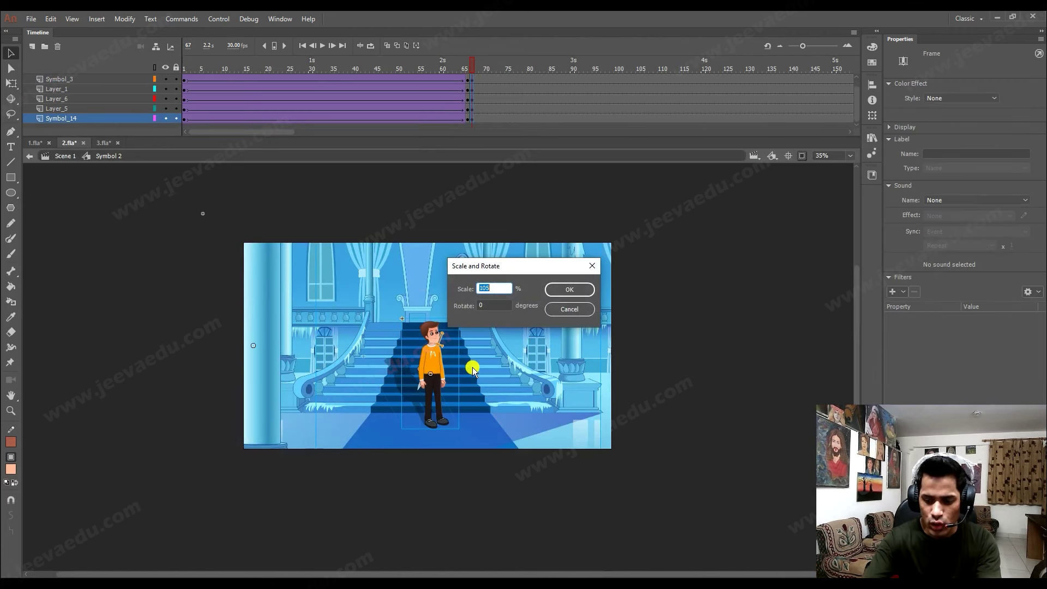
key(Return)
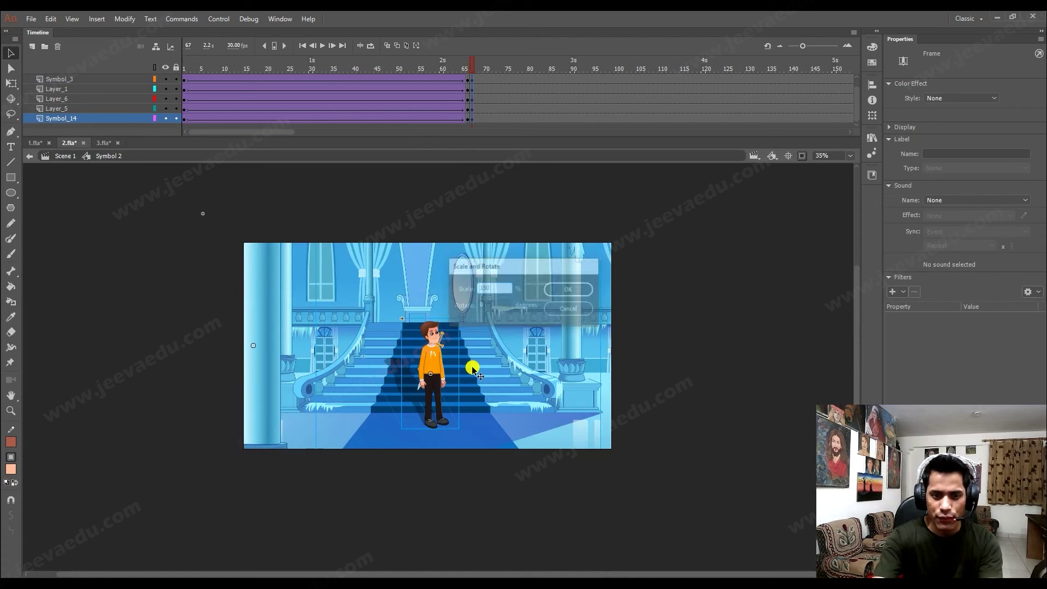
key(ctrl+alt+s)
key(Return)
key(ctrl+alt+s)
key(Return)
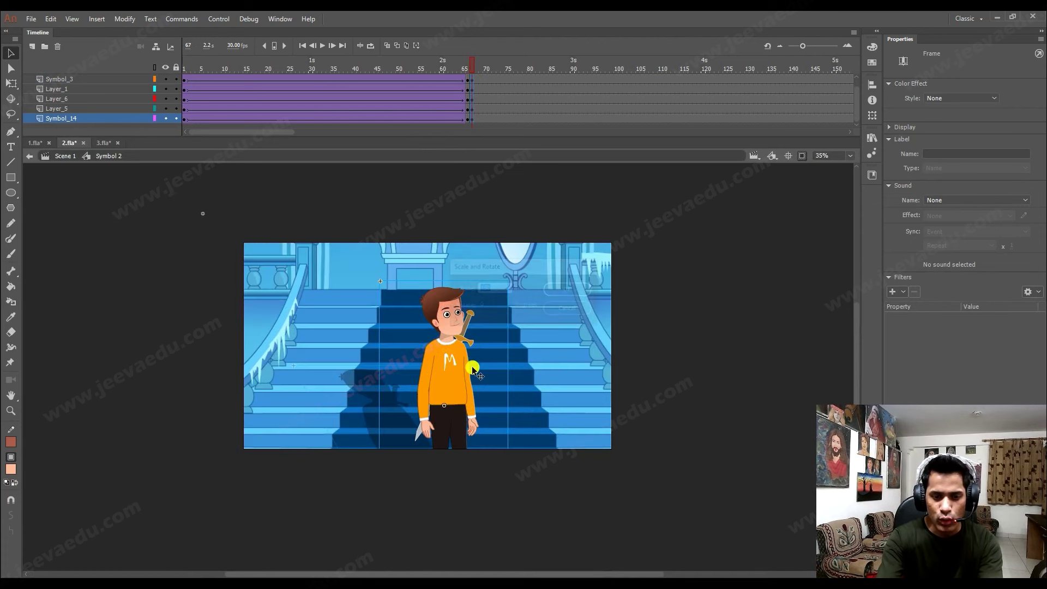
key(ctrl+alt+s)
key(Return)
key(ctrl+alt+s)
key(Return)
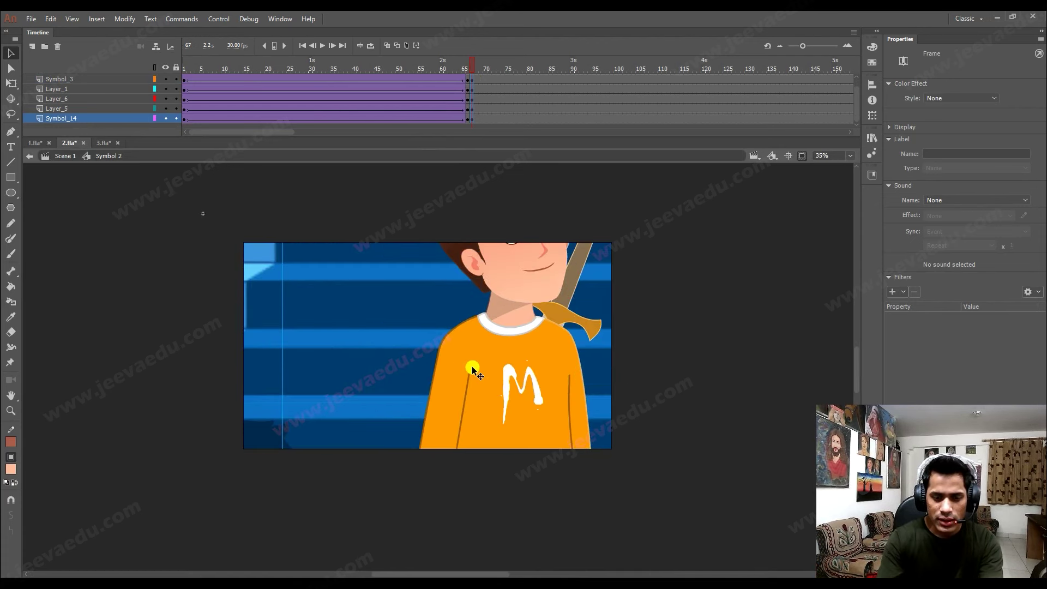
Frame the character's head and shoulders at frame 67 by repositioning the scene and scaling it to 95% twice.
click(472, 368)
drag(419, 449, 420, 465)
key(ctrl+alt+s)
text(95)
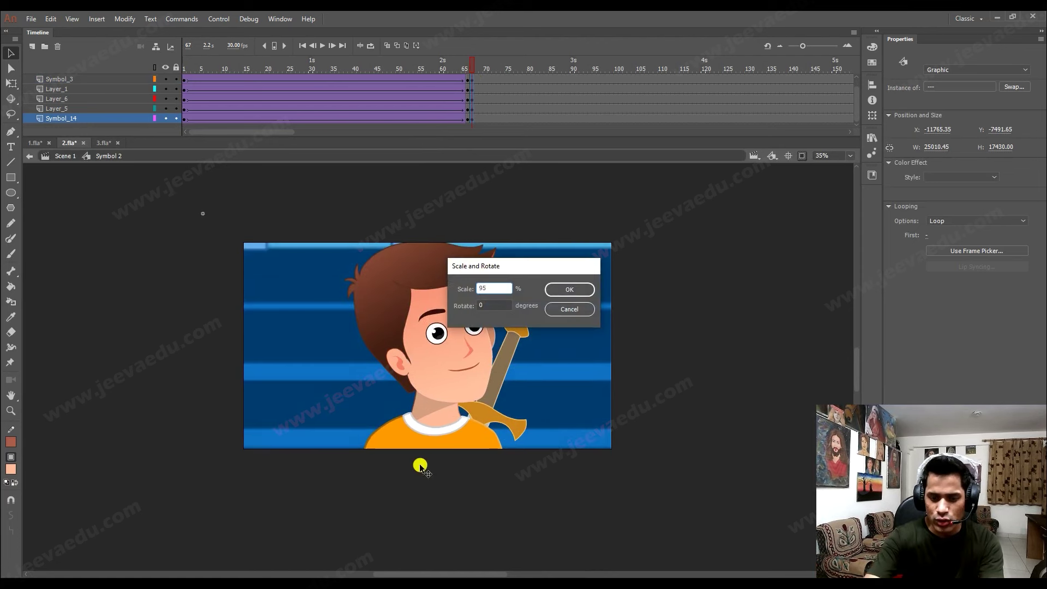
key(Return)
key(ctrl+alt+s)
key(Return)
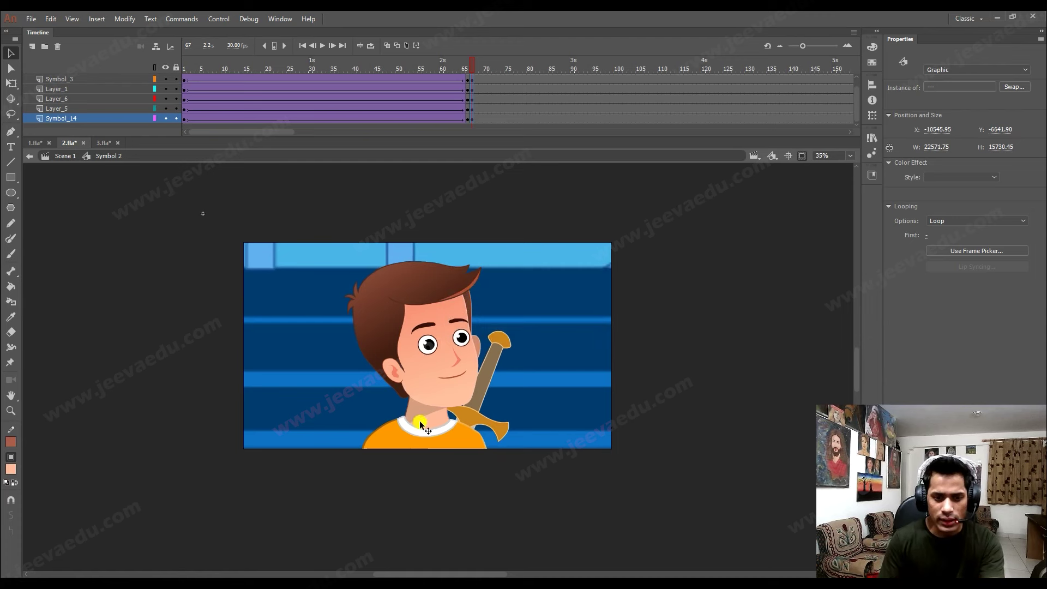
drag(420, 408, 424, 397)
click(561, 208)
Show the content outside the stage and delete both foreground pillars from the close-up at frame 67.
click(803, 158)
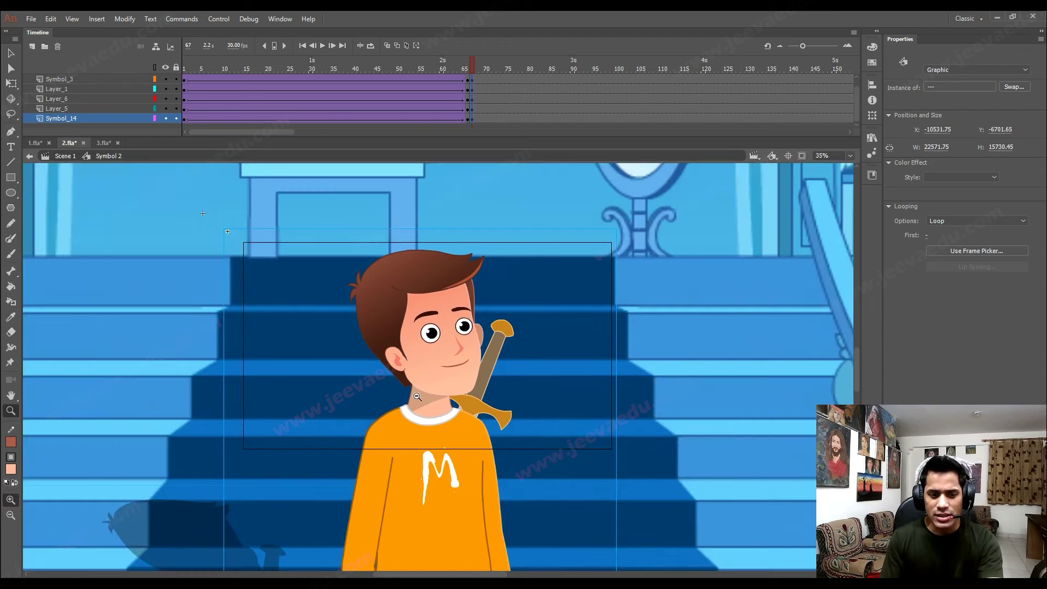
click(435, 514)
click(293, 447)
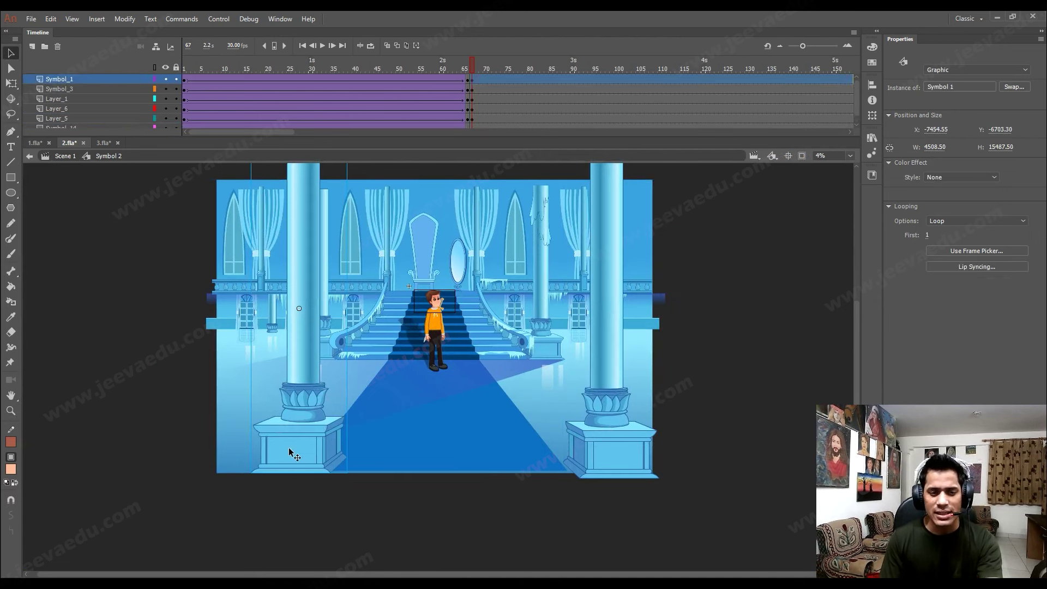
key(Delete)
click(601, 423)
key(Delete)
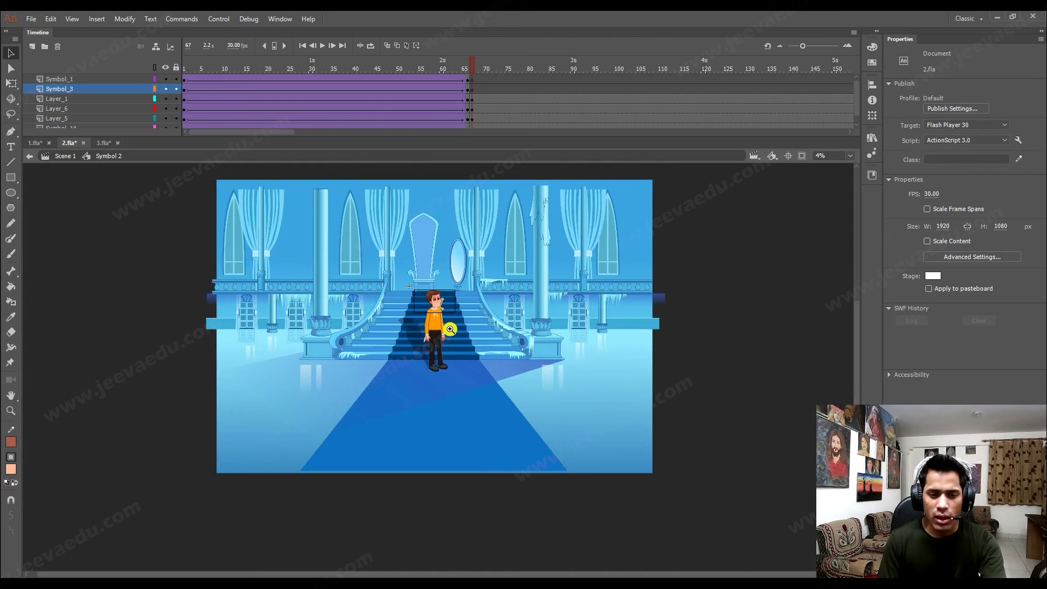
Delete the 70% alpha background copy on Layer_6 and the character's black shadow on Layer_5 at frame 67.
key(ctrl+=)
click(368, 395)
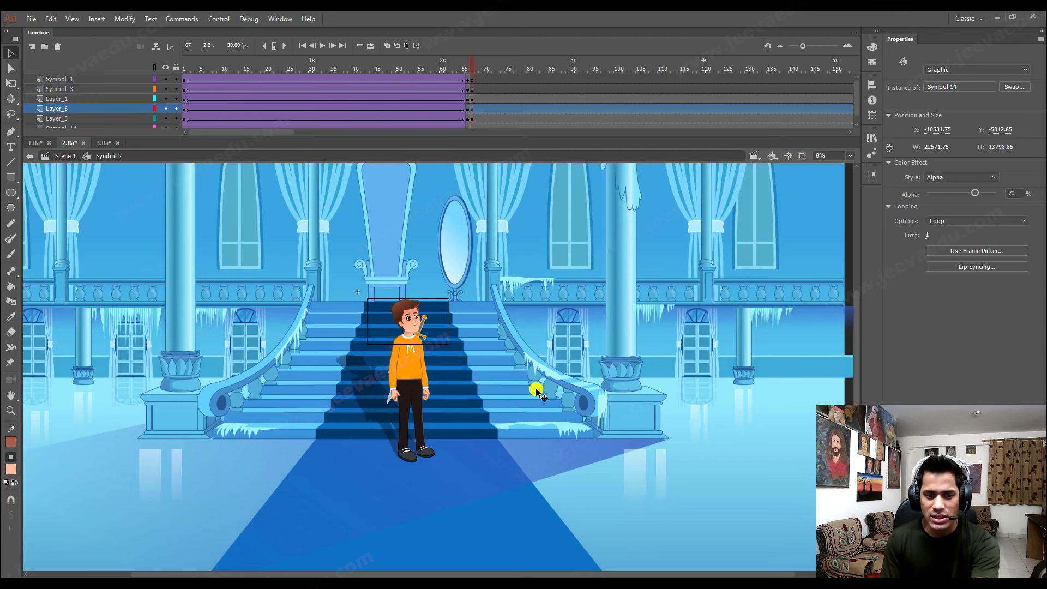
key(z)
alt+click(466, 408)
key(v)
click(435, 509)
click(408, 423)
key(Delete)
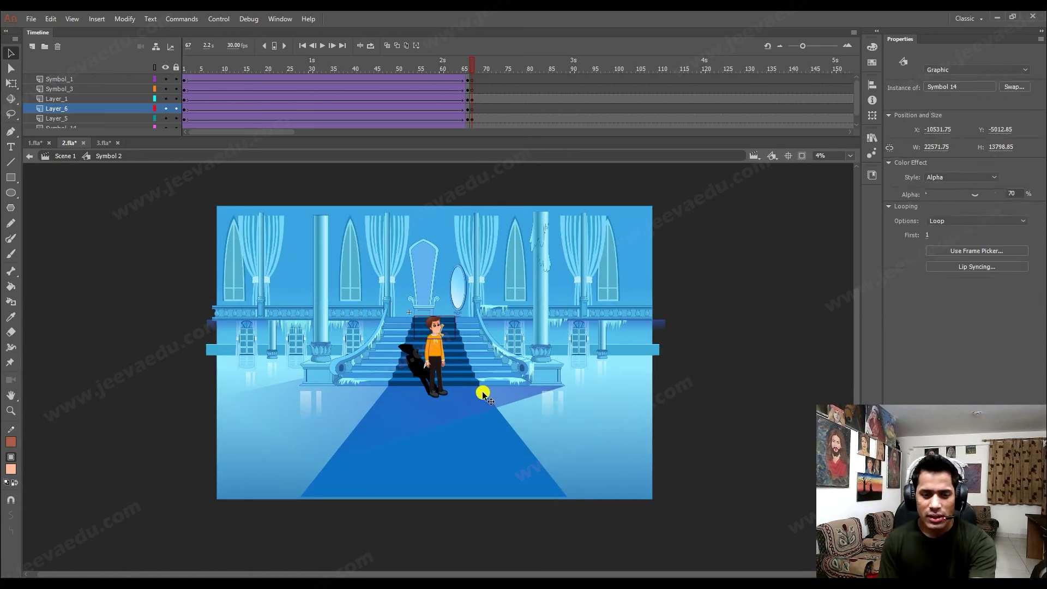
click(420, 371)
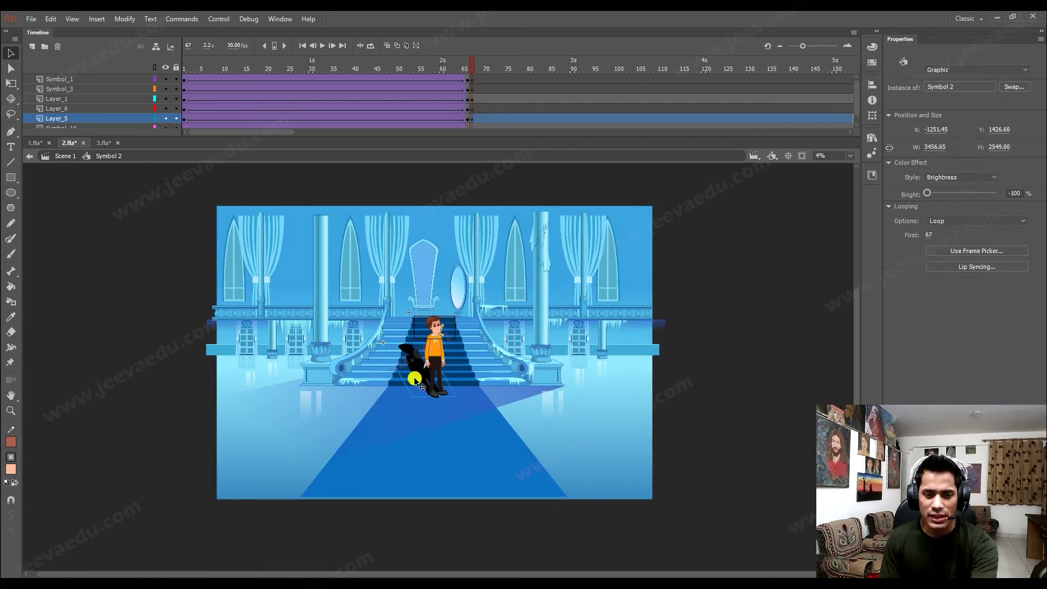
key(Delete)
Move the close-up character's frame 67 keyframe from Layer_1 to Layer_5.
click(472, 99)
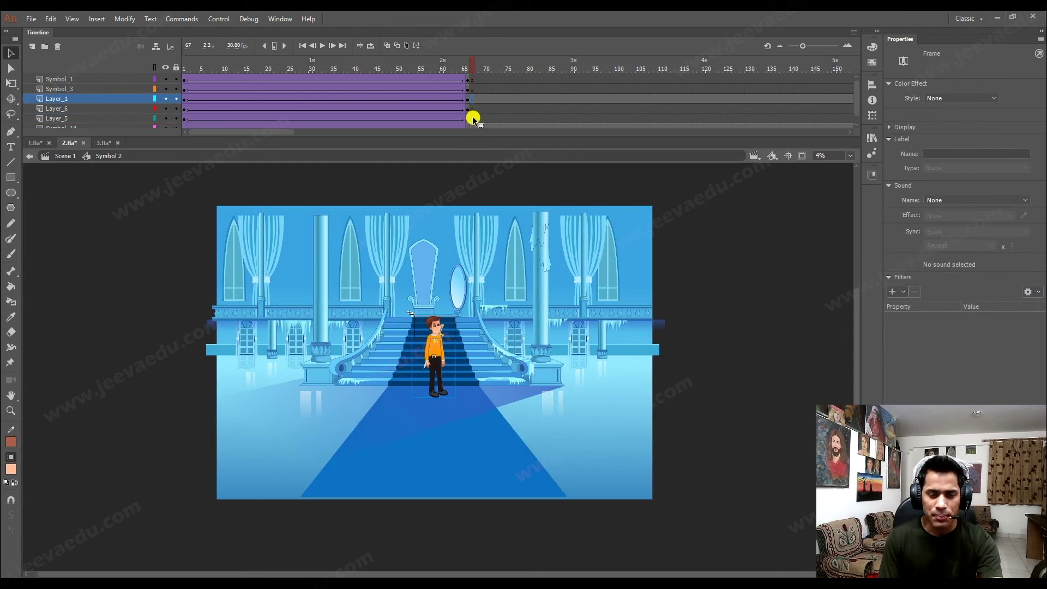
click(473, 118)
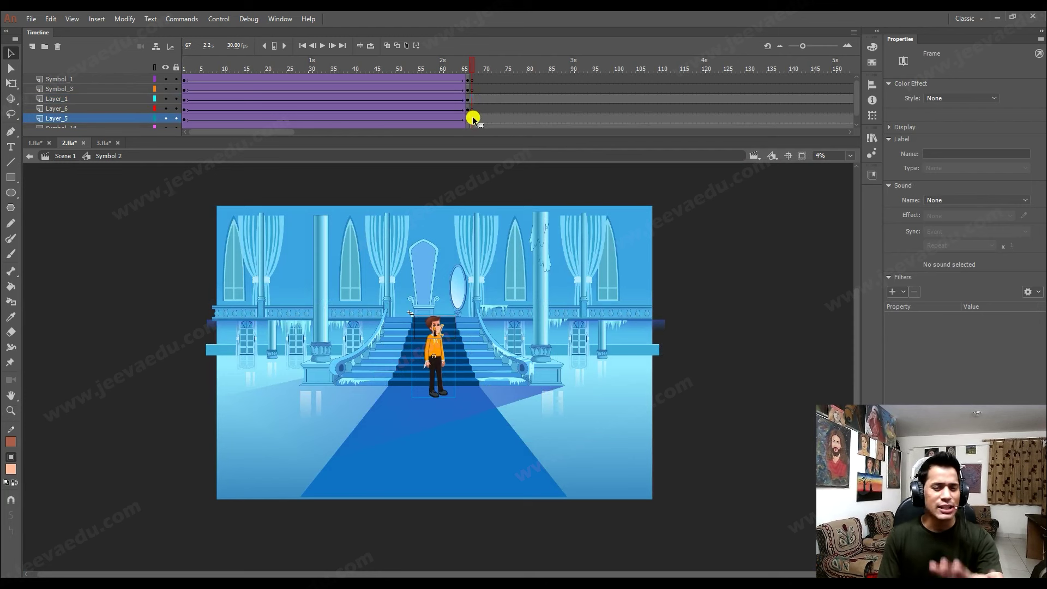
click(473, 98)
click(477, 59)
click(476, 118)
scroll(471, 113, down, 1)
click(471, 113)
Clip the content outside the stage and play back the cut from the wide shot to the close-up.
click(802, 155)
click(452, 354)
key(z)
click(444, 339)
click(438, 347)
click(437, 347)
drag(427, 401, 461, 357)
key(v)
click(470, 89)
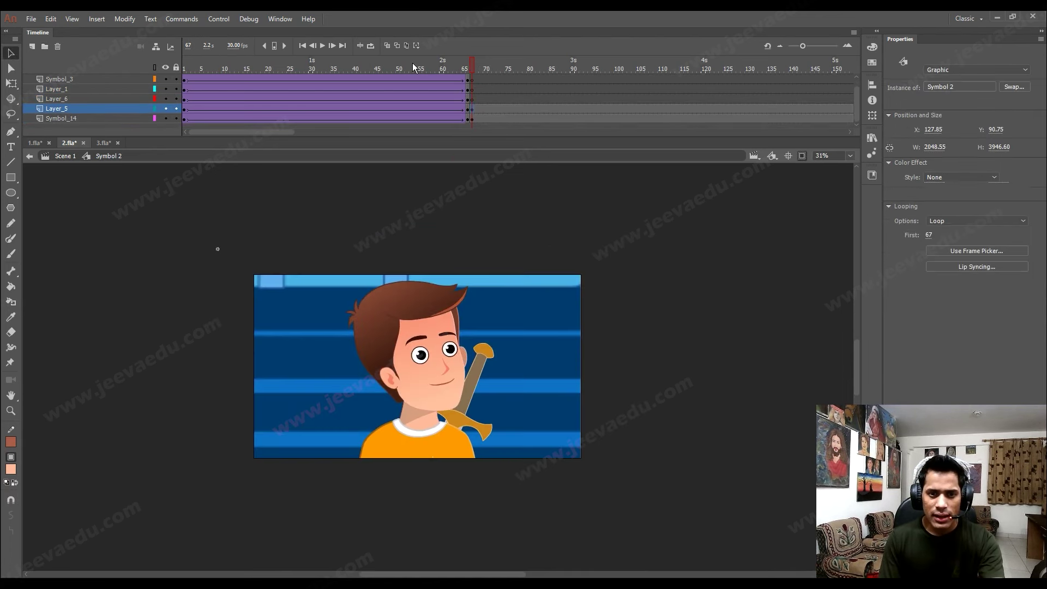
click(413, 68)
key(Return)
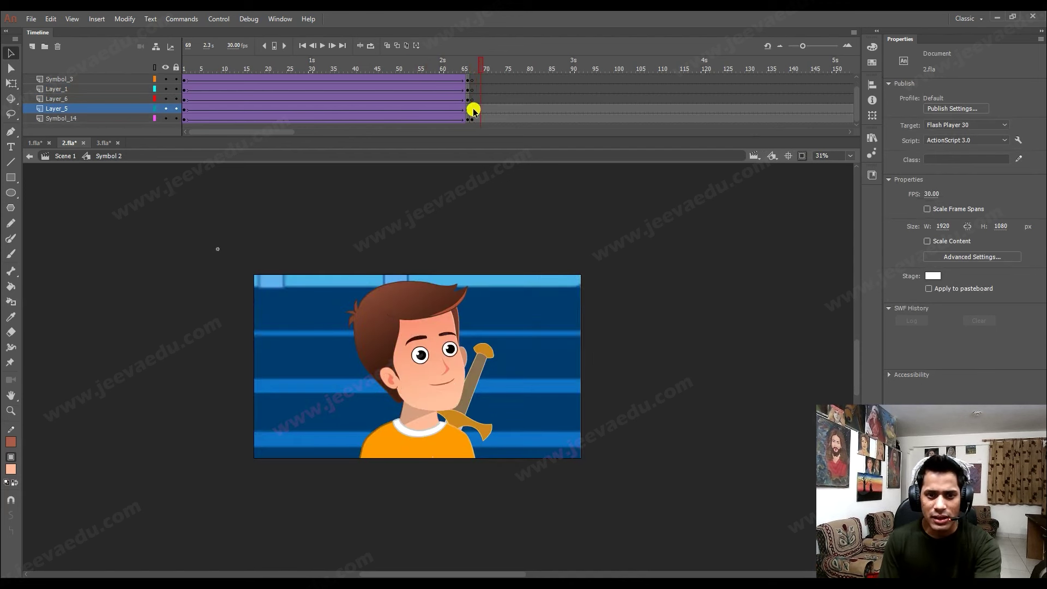
Inspect the close-up character's looping settings and its symbol's internal animation, and return to the parent scene symbol.
click(473, 109)
click(446, 379)
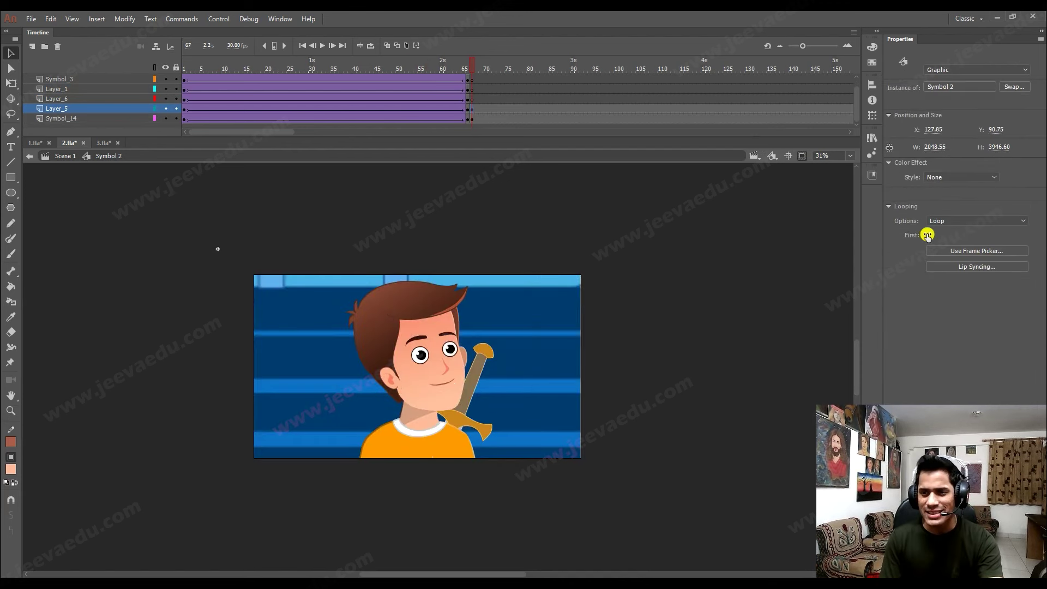
double_click(443, 390)
drag(344, 62, 101, 116)
key(Return)
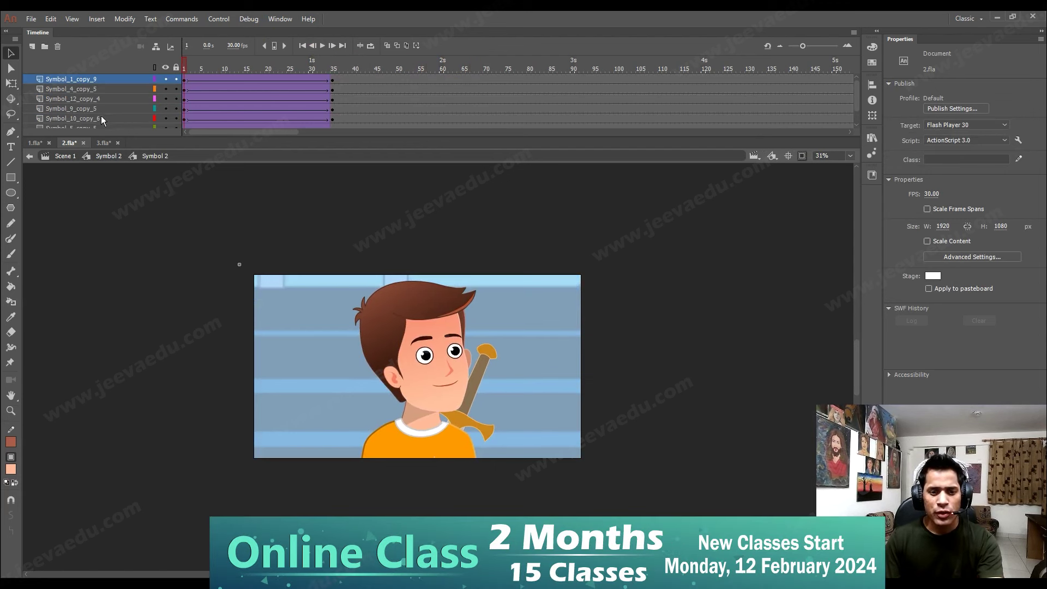
click(105, 156)
click(431, 376)
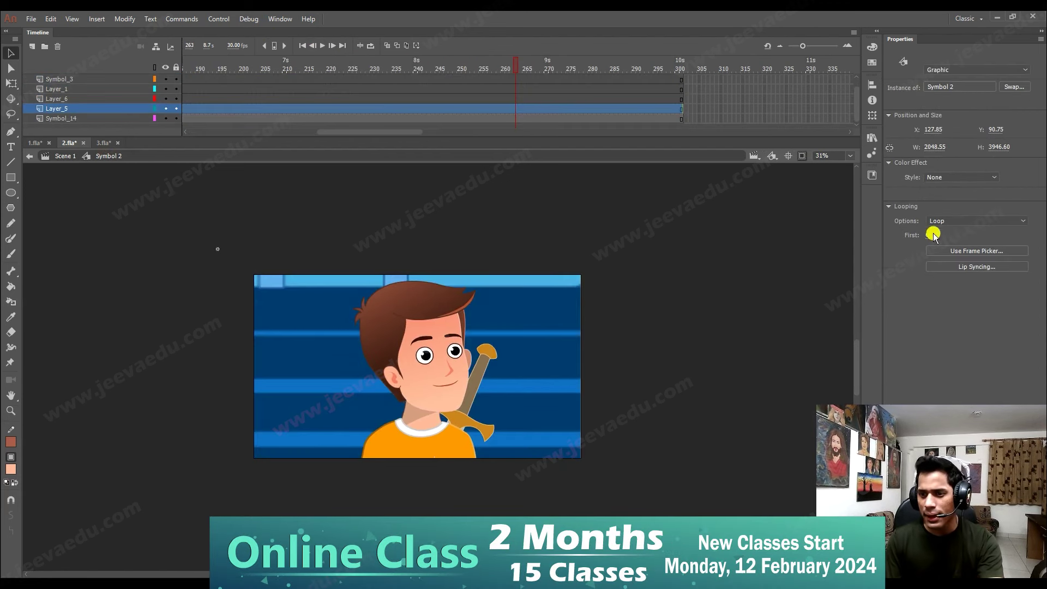
Return to frame 66 and replay the transition into the close-up.
drag(404, 133, 292, 131)
click(366, 80)
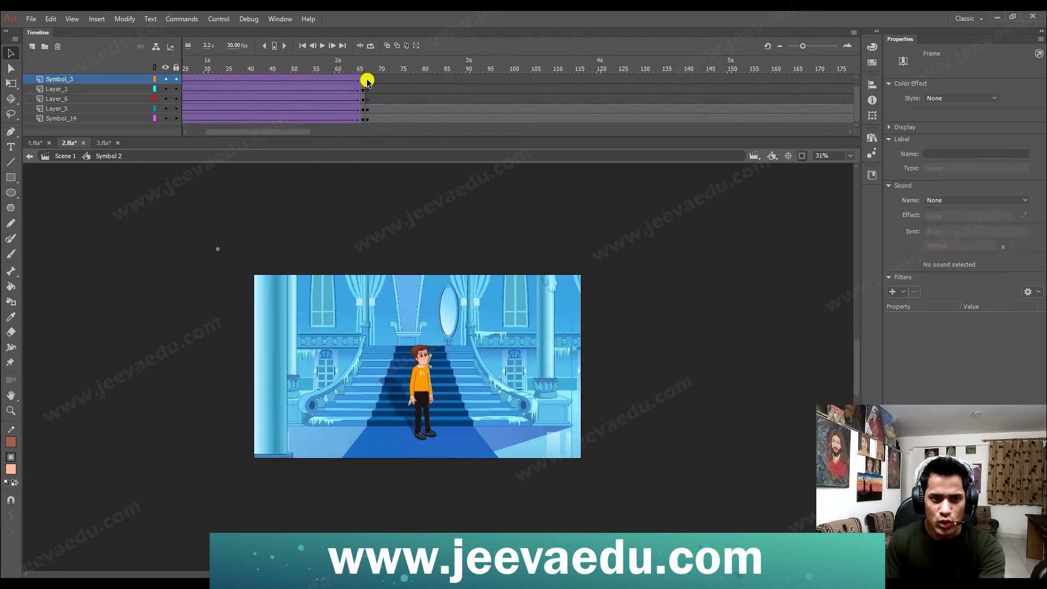
key(Return)
key(Return)
Move the close-up's background artwork down behind the character to X -10554.15, Y -4356.85.
click(515, 372)
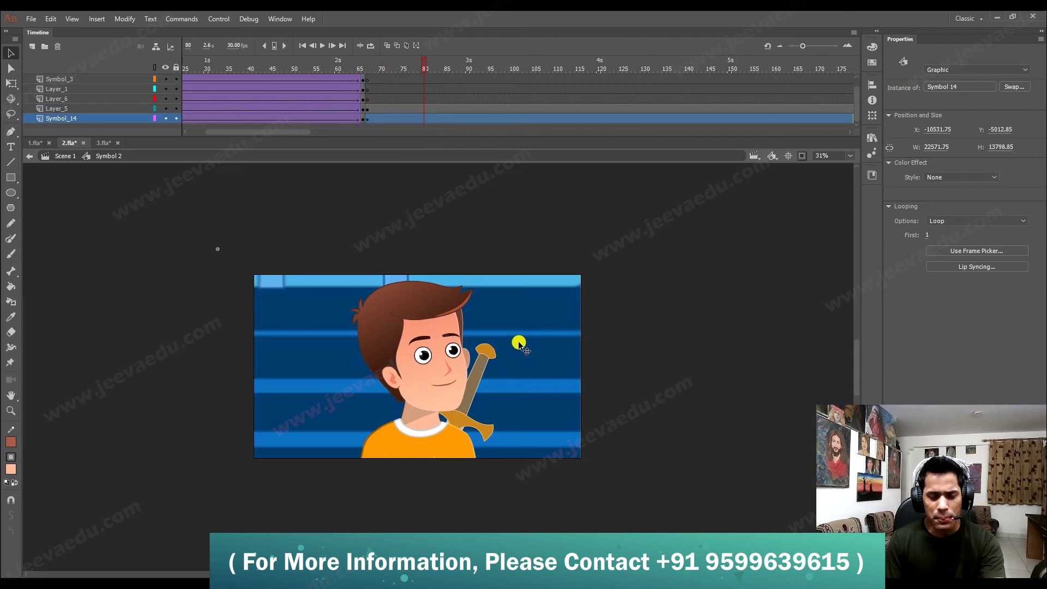
drag(527, 371, 525, 449)
click(369, 113)
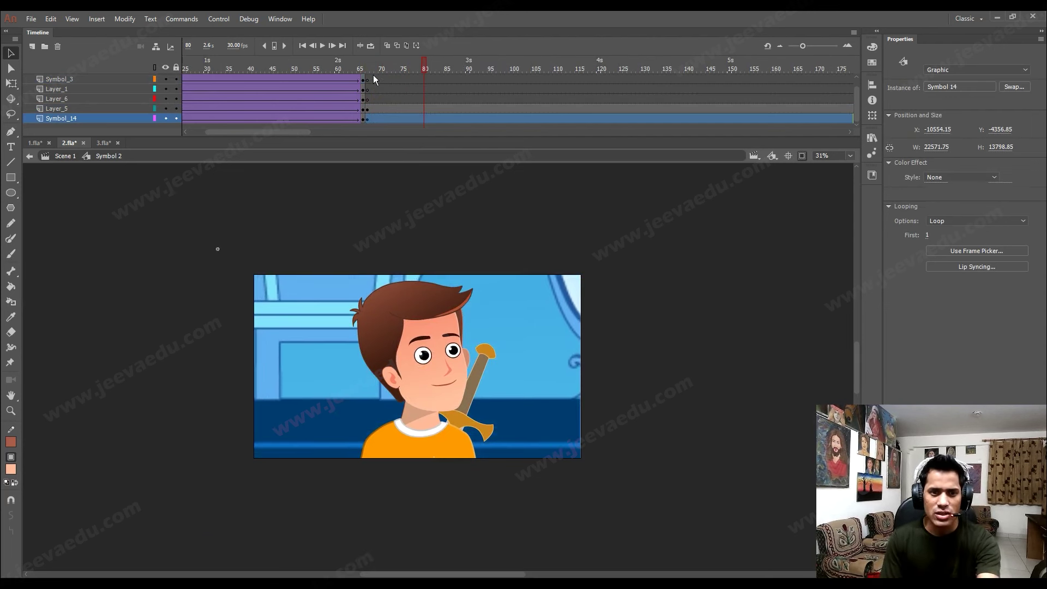
Replay the cut from the wide shot and scrub through the close-up's frames.
click(324, 74)
key(Return)
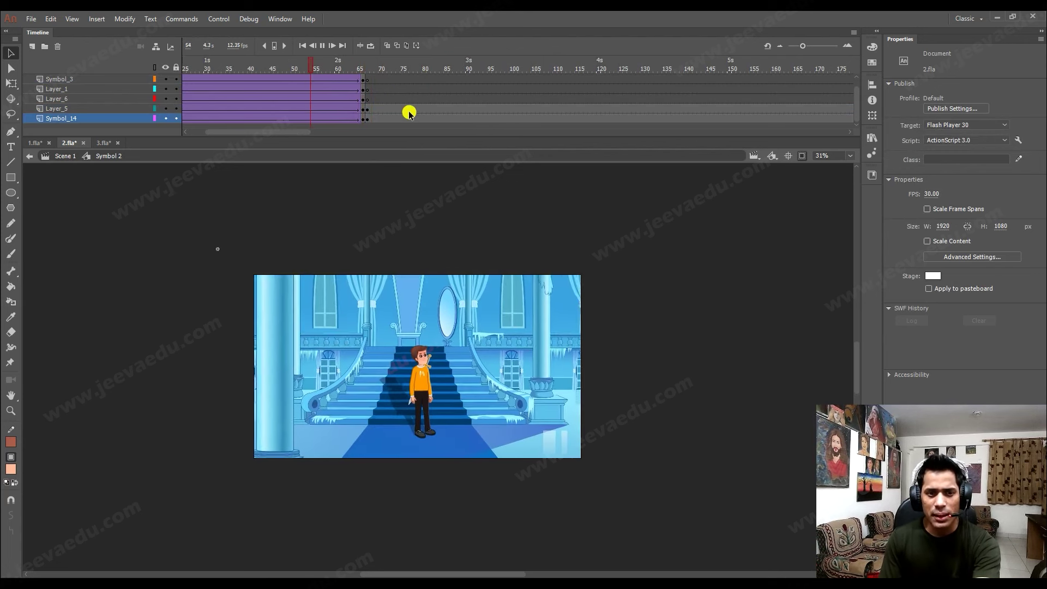
drag(454, 83, 477, 72)
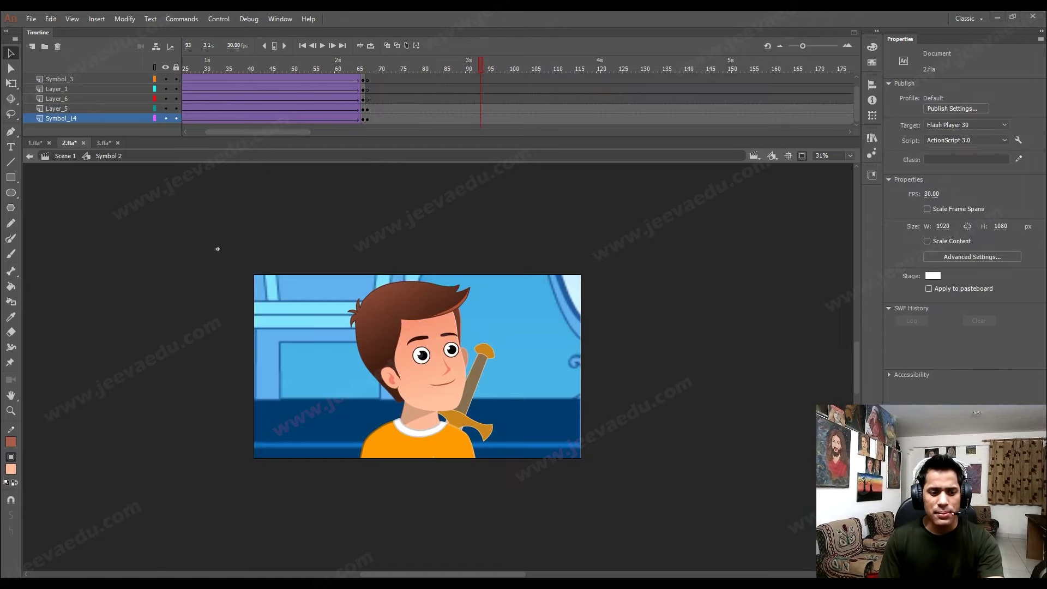
Switch to the reference video, watch how the close-up leads into the sword-drawing shot, and return to the animation.
key(alt+Tab)
double_click(518, 525)
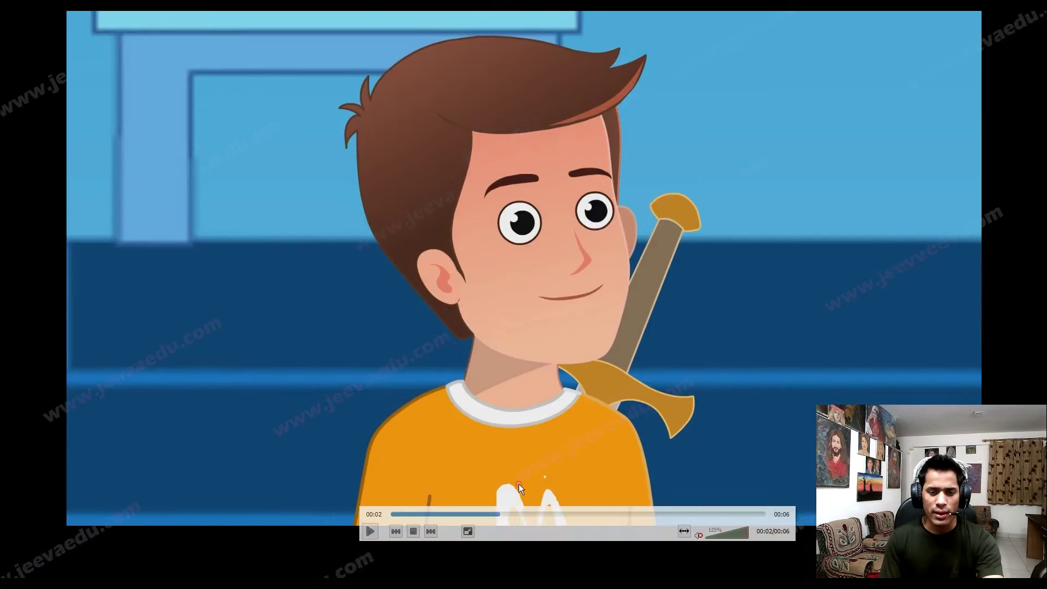
key(space)
key(space)
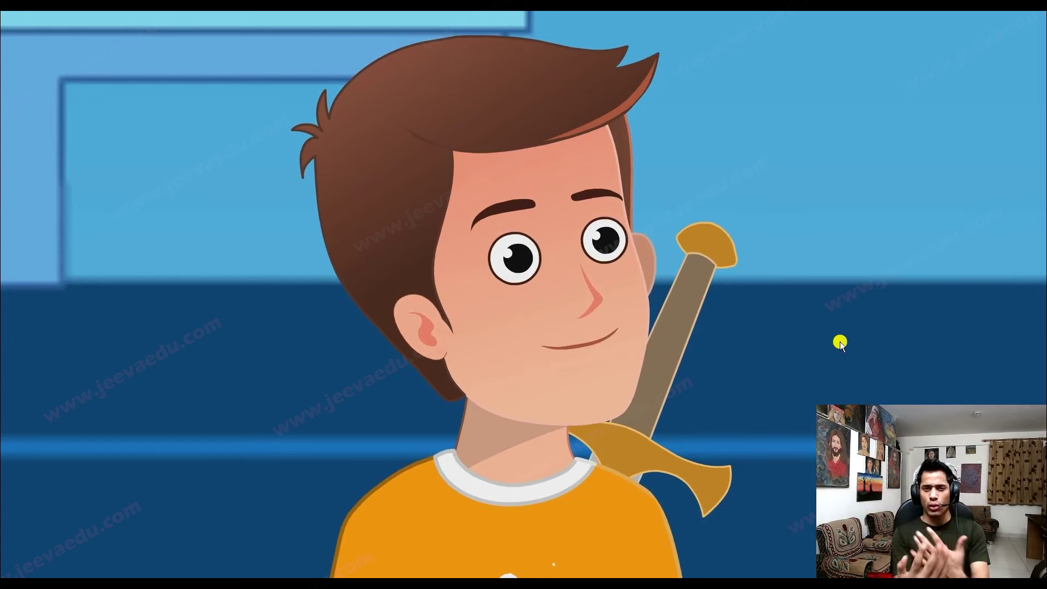
key(space)
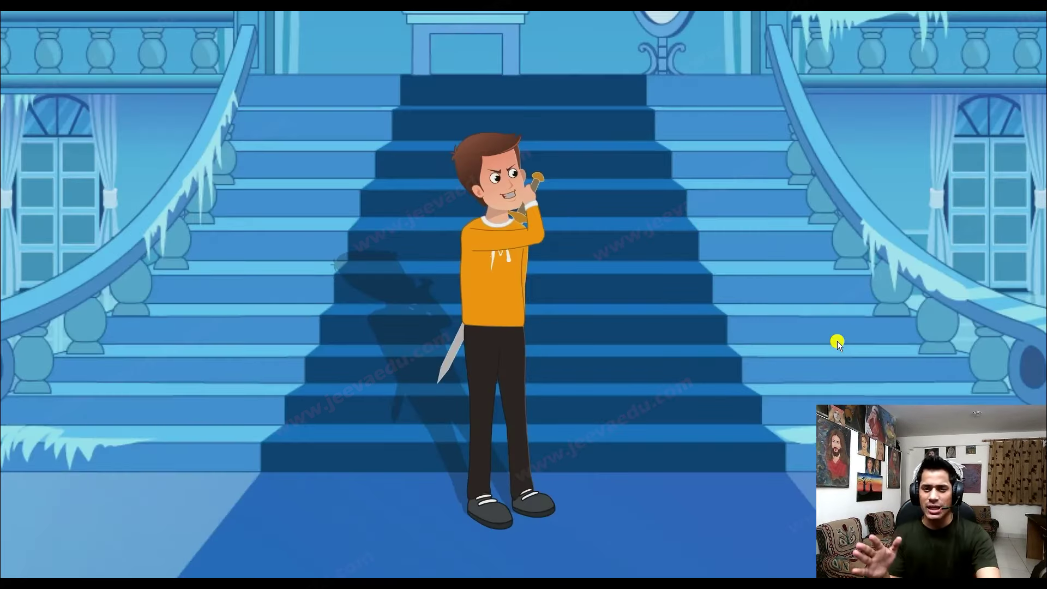
key(space)
mouse_move(556, 299)
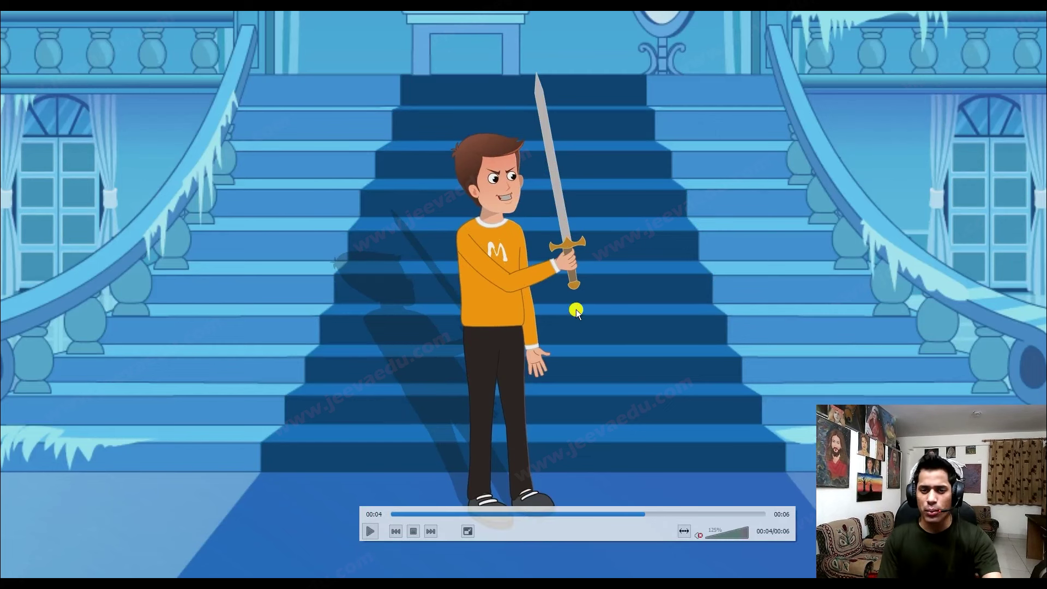
double_click(576, 309)
click(991, 18)
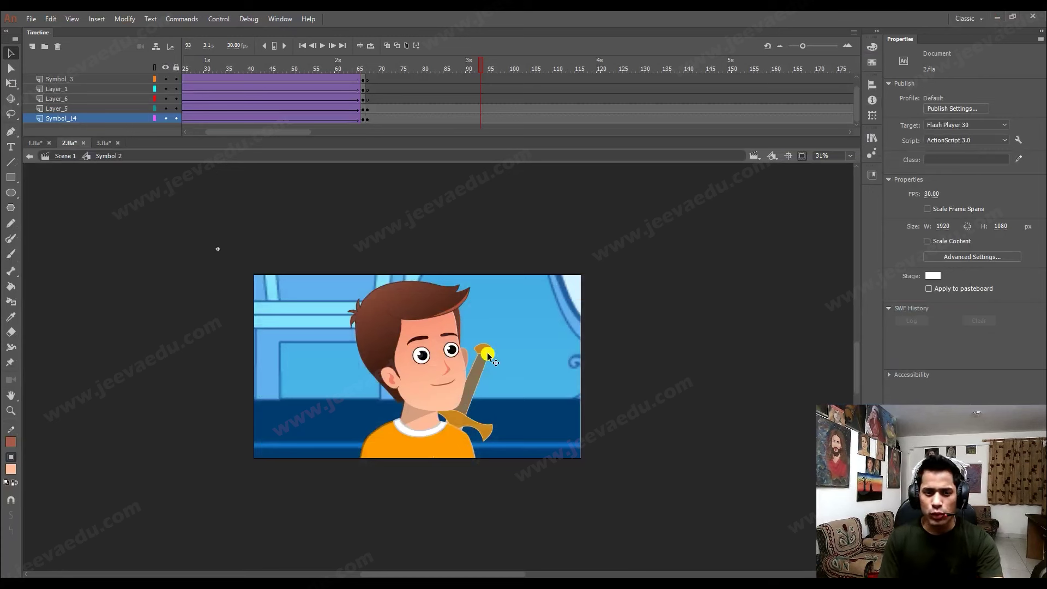
Insert keyframes at frame 116 on Layer_5 and Symbol_14 and create classic tweens across the close-up.
drag(448, 68, 362, 73)
key(Return)
click(601, 81)
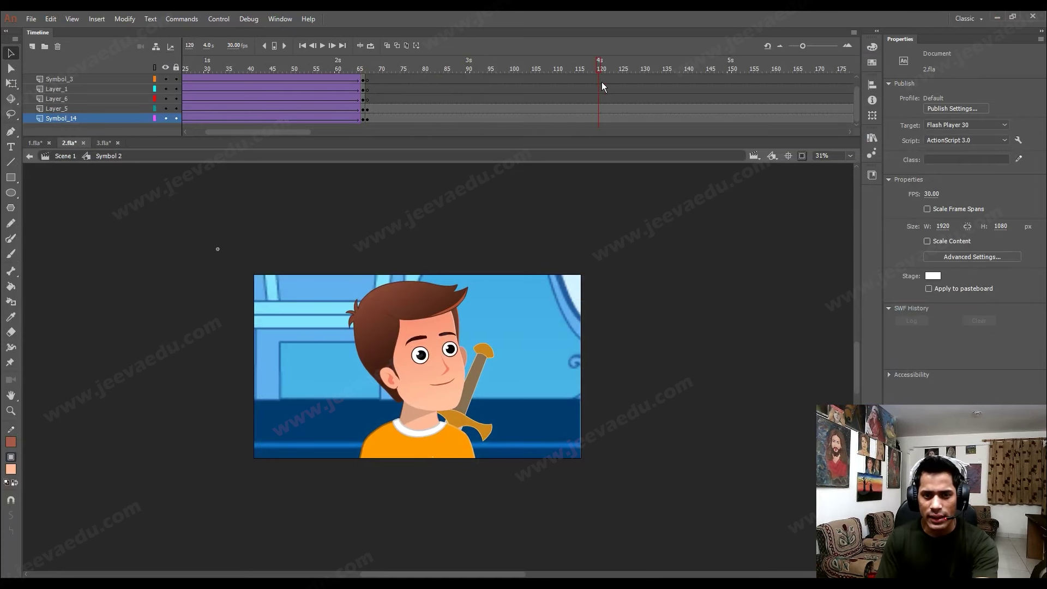
click(584, 108)
drag(584, 115, 525, 112)
key(F6)
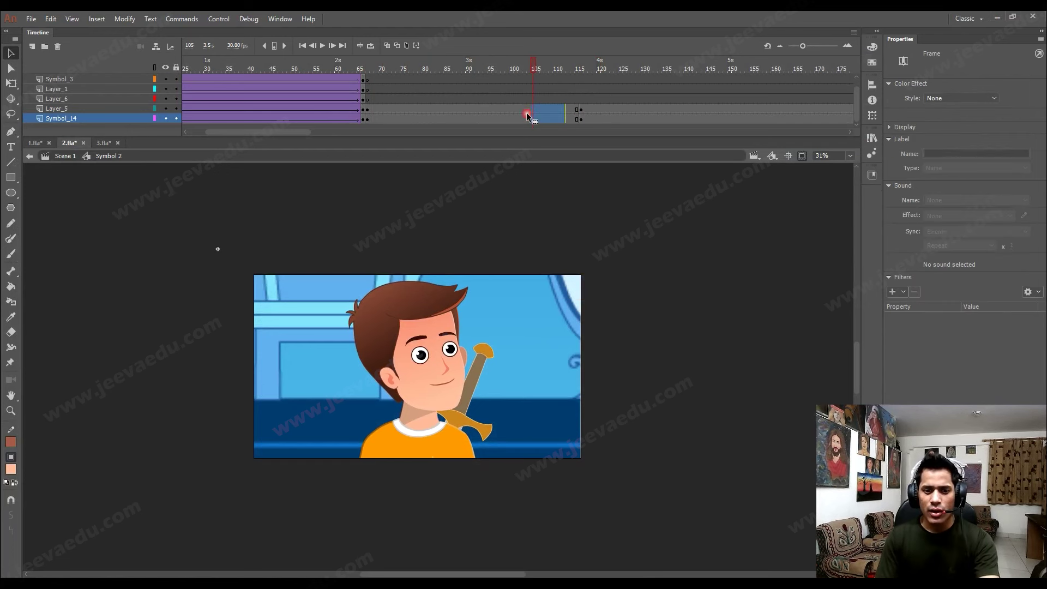
right_click(526, 113)
click(567, 151)
click(973, 250)
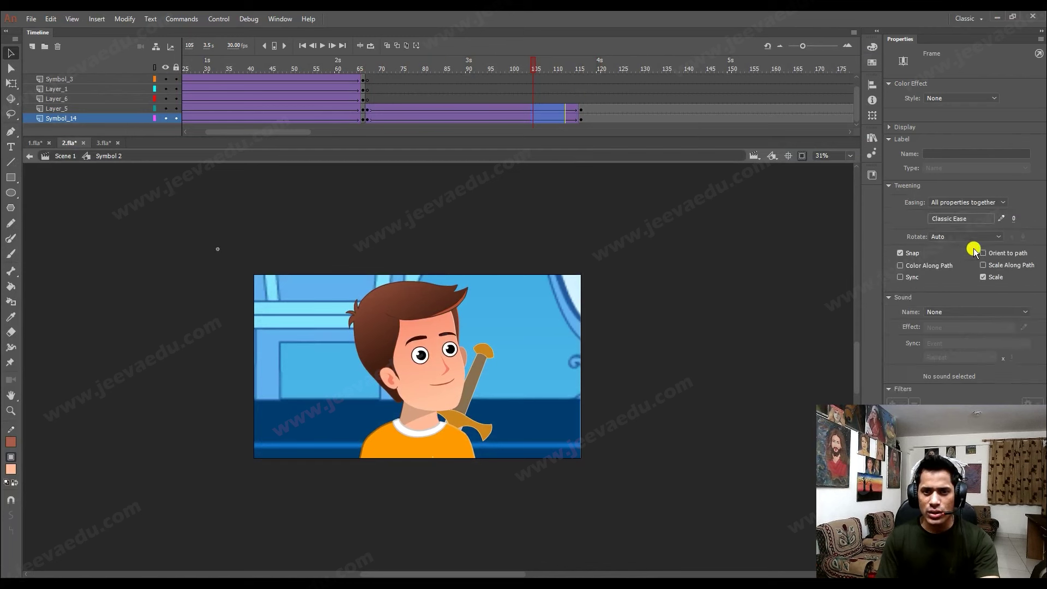
Scale the close-up character and background to 105% at frame 116 and move both down to keep the face framed.
click(582, 111)
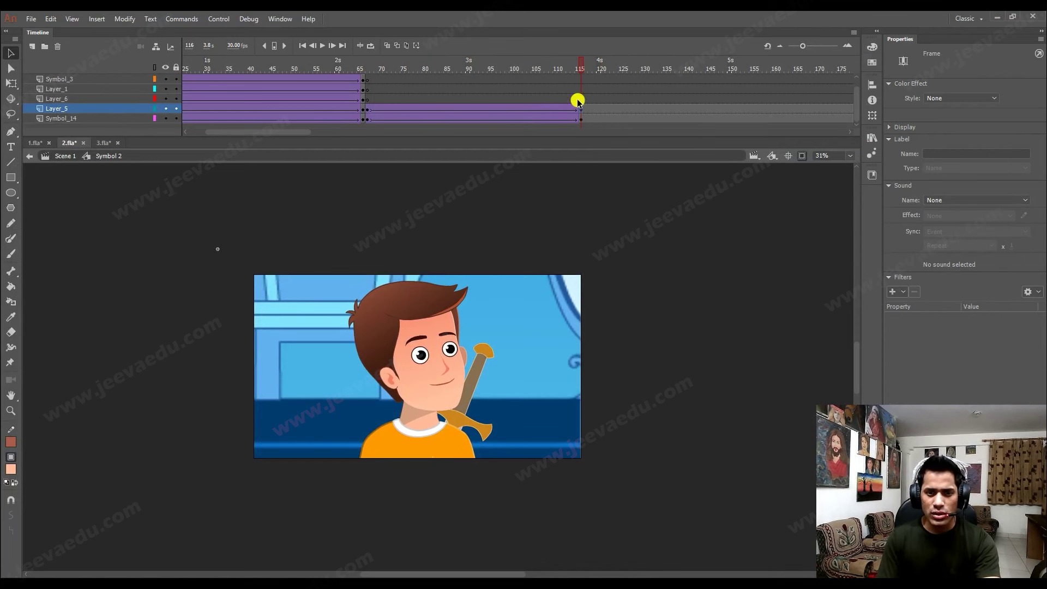
click(588, 118)
key(ctrl+alt+s)
text(105)
key(Return)
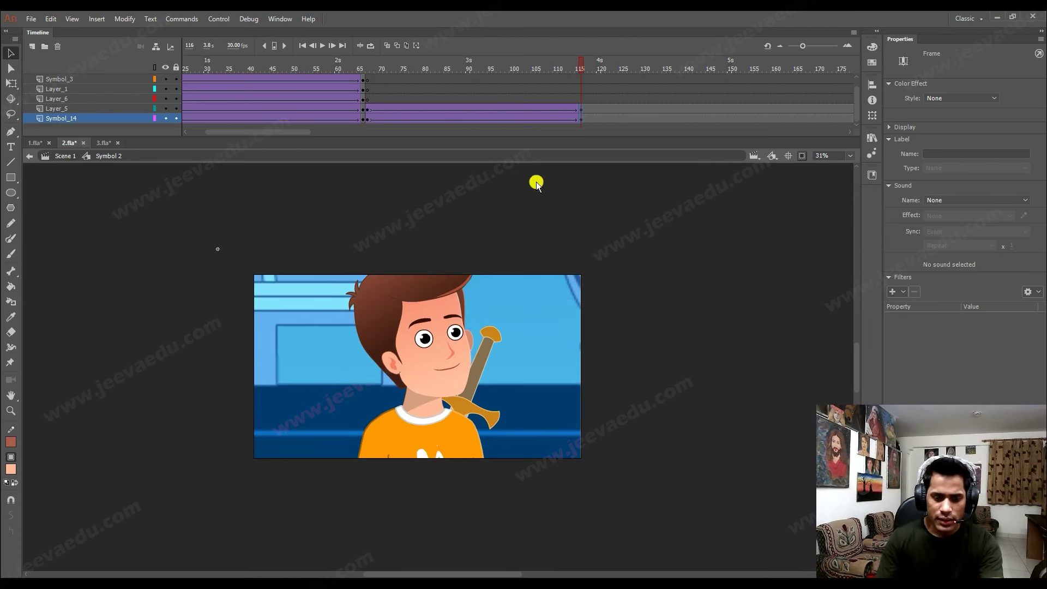
drag(468, 356, 466, 374)
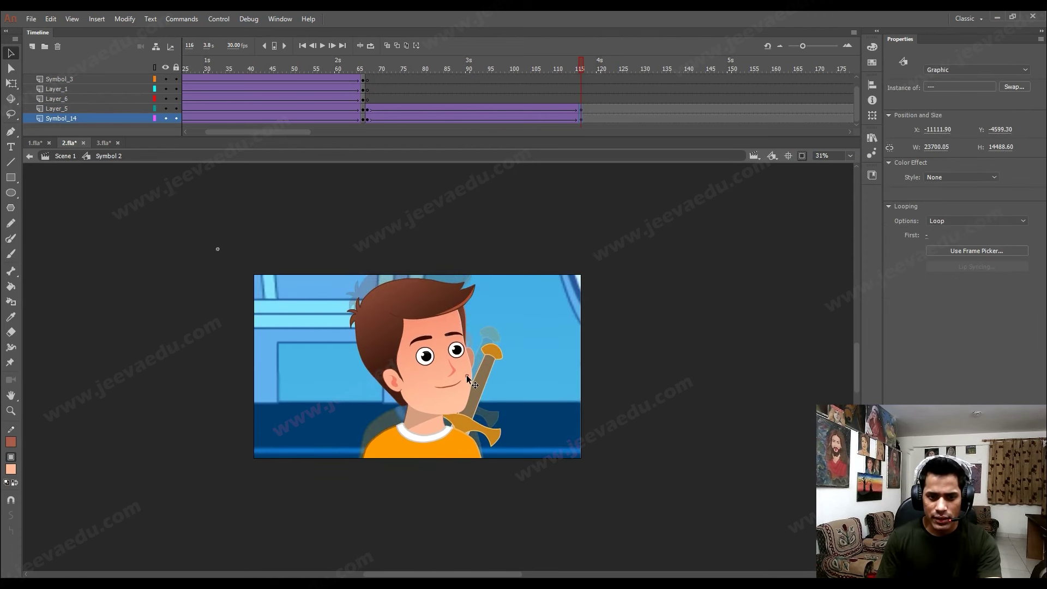
Shift only the background artwork left to X -11207.90 at frame 116 for a parallax drift behind the character.
mouse_move(578, 91)
mouse_down()
mouse_move(381, 81)
mouse_move(584, 97)
mouse_up()
click(571, 381)
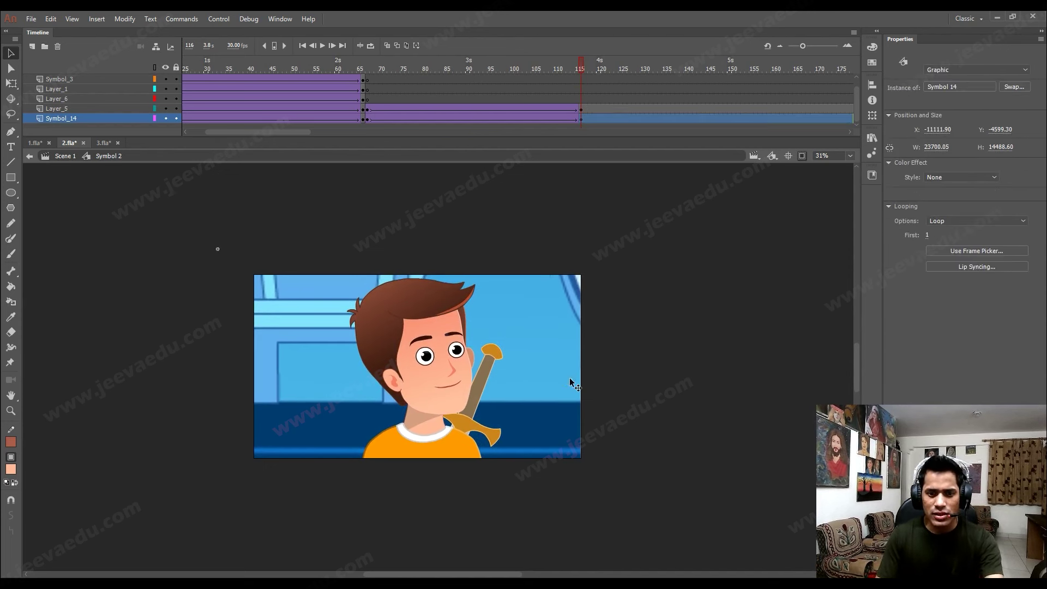
key(shift+Left)
key(shift+Left)
key(shift+Left)
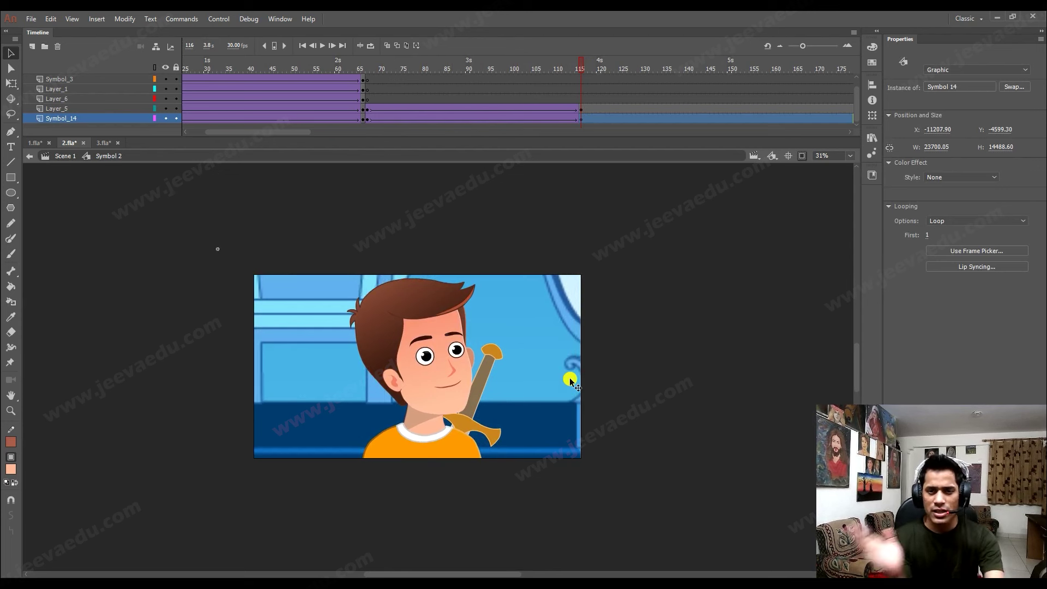
Play back the cut at a closer zoom and scrub through the close-up's push-in to check its parallax.
drag(581, 69, 581, 113)
click(582, 108)
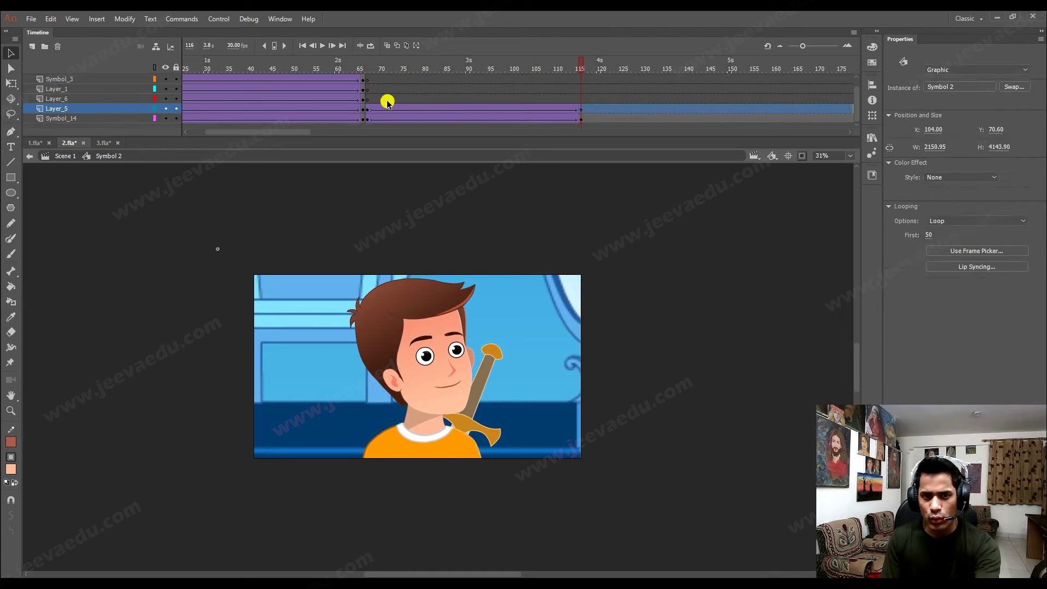
drag(375, 73, 469, 76)
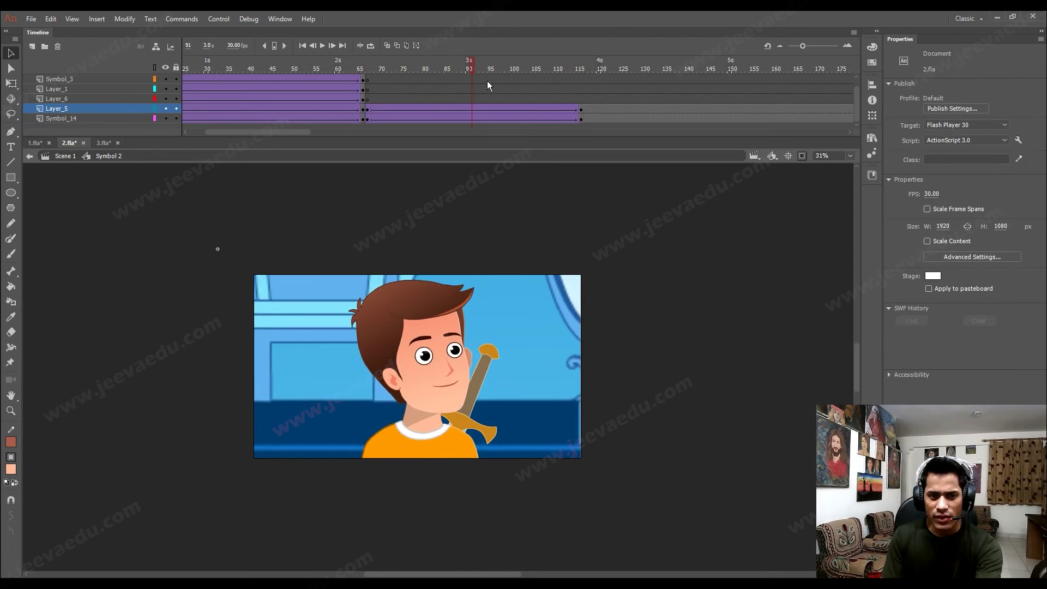
click(298, 71)
key(Return)
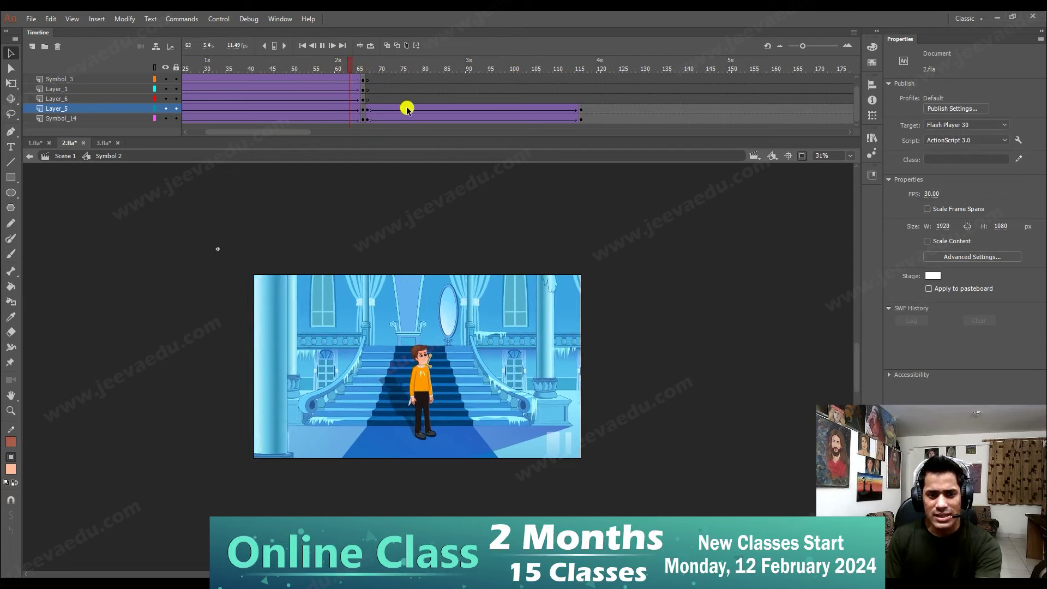
key(z)
click(420, 370)
click(377, 58)
click(365, 72)
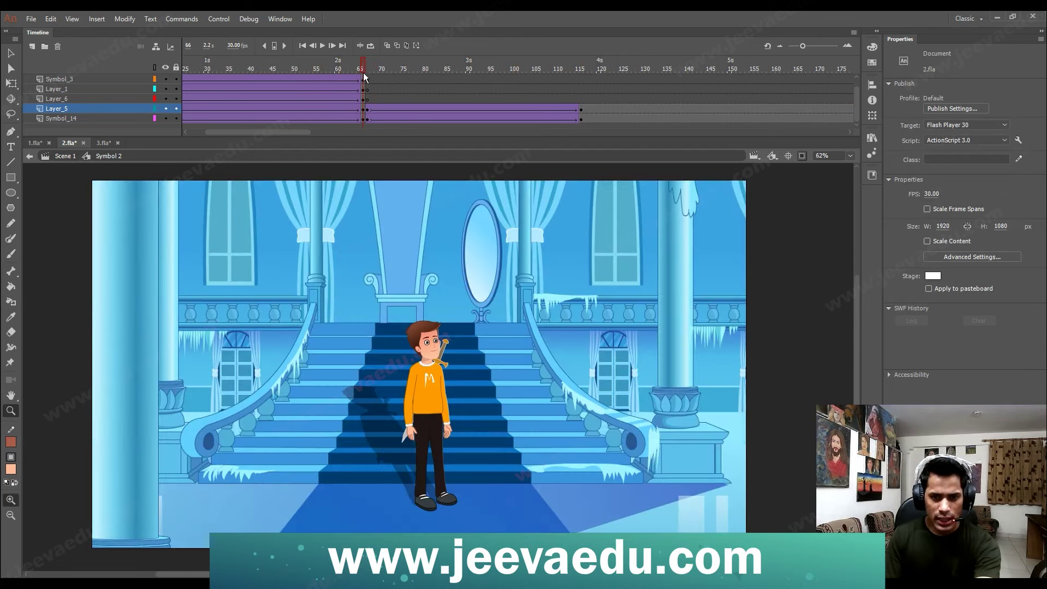
key(Return)
drag(364, 73, 570, 107)
click(582, 104)
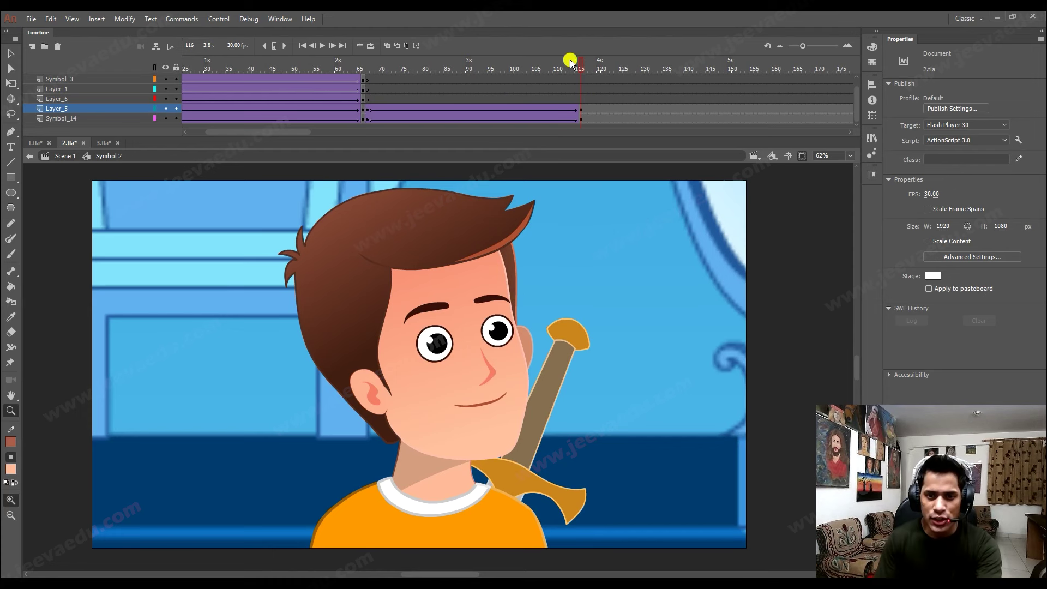
drag(581, 61, 428, 61)
Insert blank keyframes on all layers at frame 117 to end the close-up.
drag(443, 96, 583, 81)
click(585, 119)
key(F7)
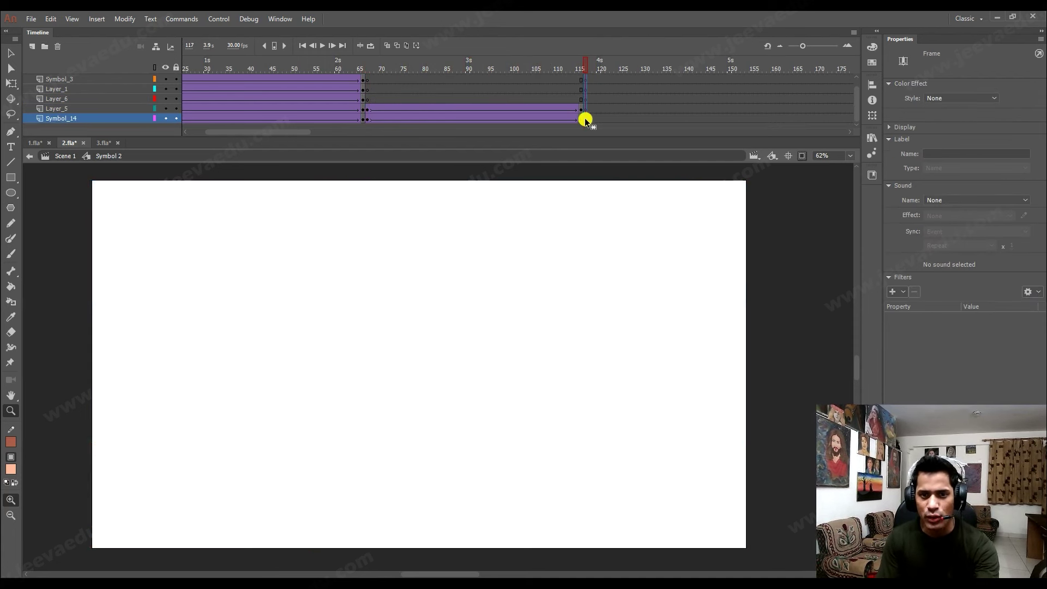
Copy all layers' first-frame keyframes to frame 117 and remove the classic tweens from the copies.
alt+click(443, 364)
click(300, 132)
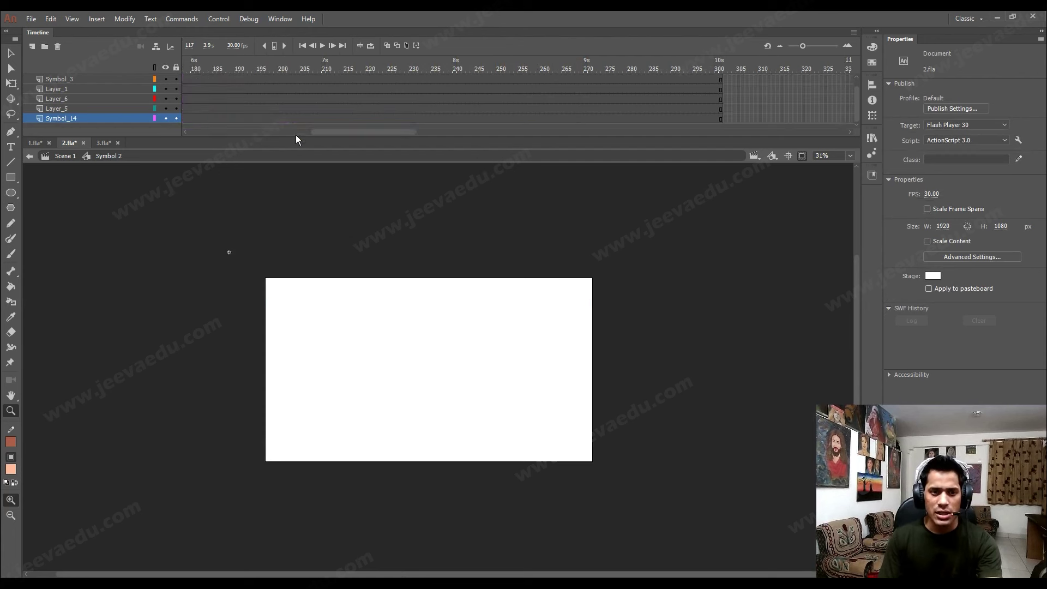
drag(375, 132, 229, 137)
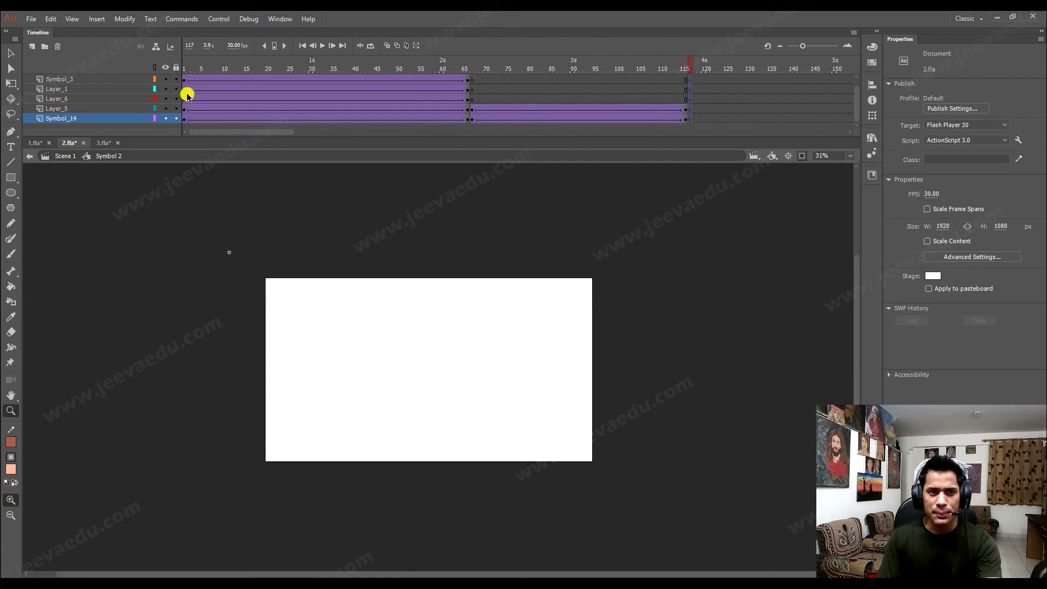
scroll(183, 78, up, 1)
drag(183, 77, 185, 114)
drag(603, 117, 690, 113)
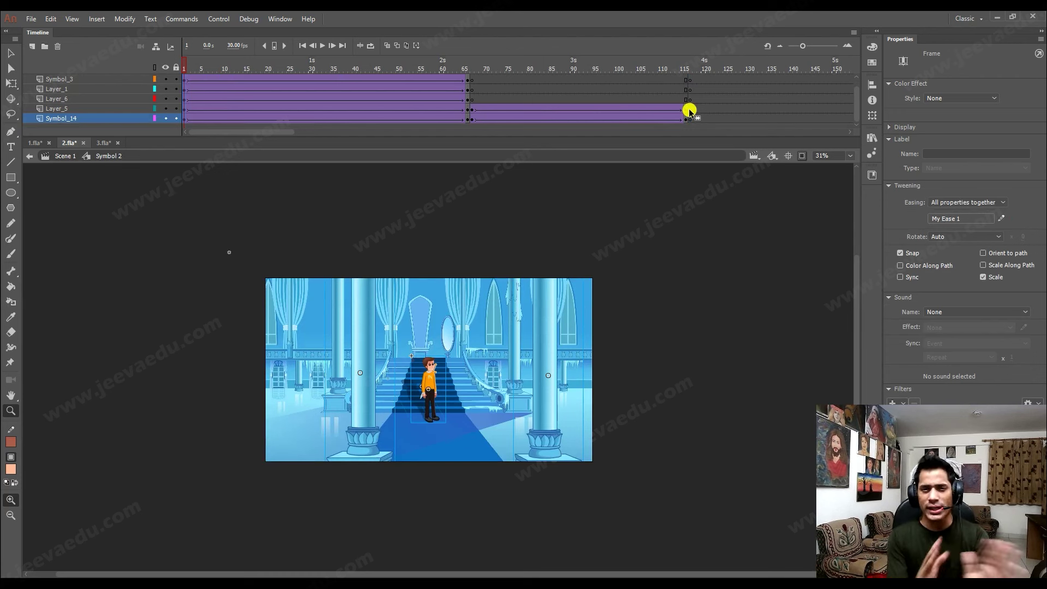
drag(686, 109, 700, 117)
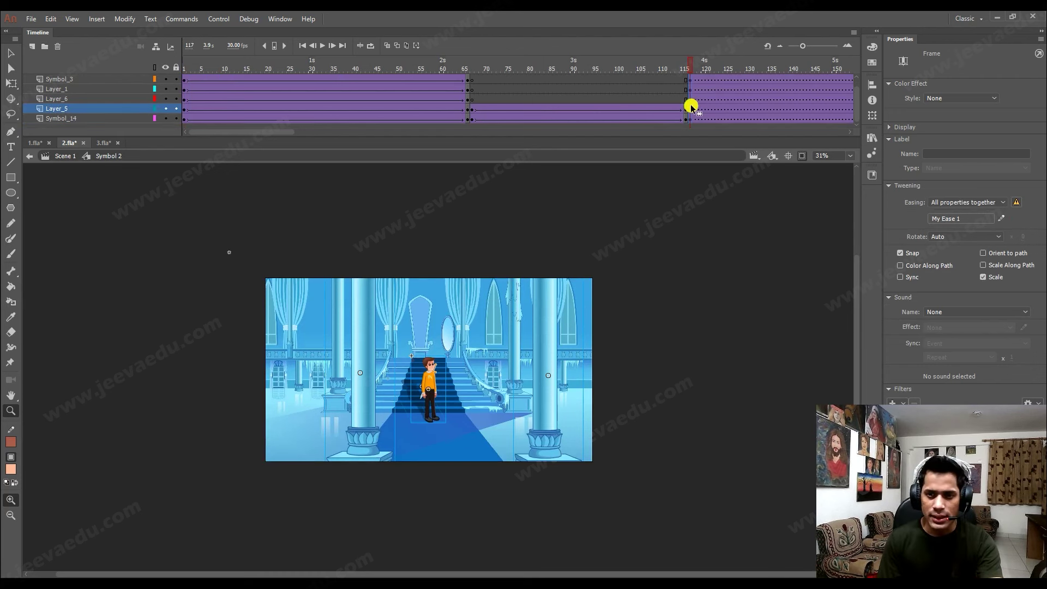
right_click(691, 107)
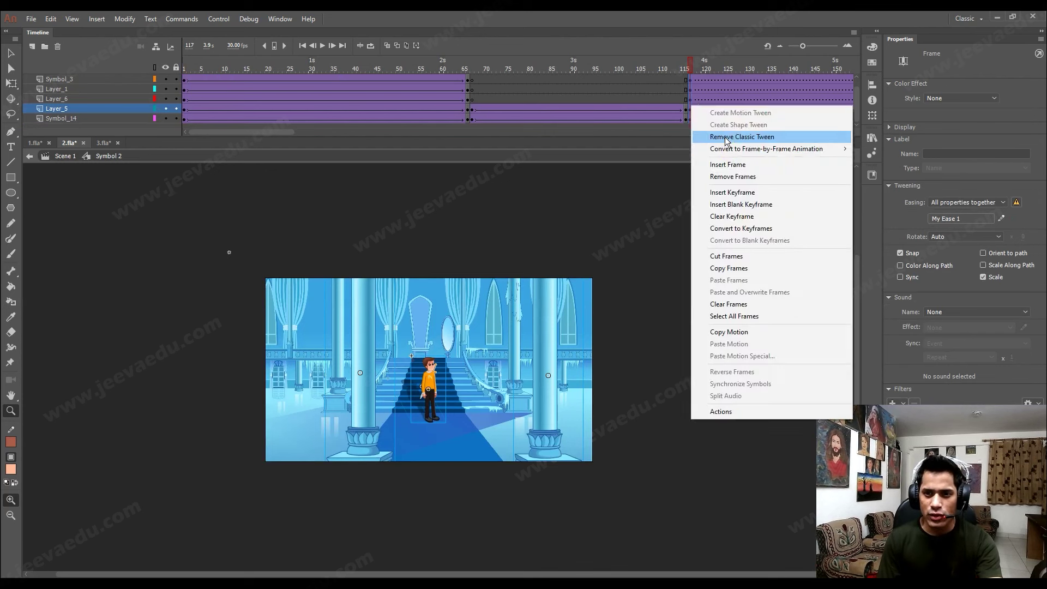
click(725, 176)
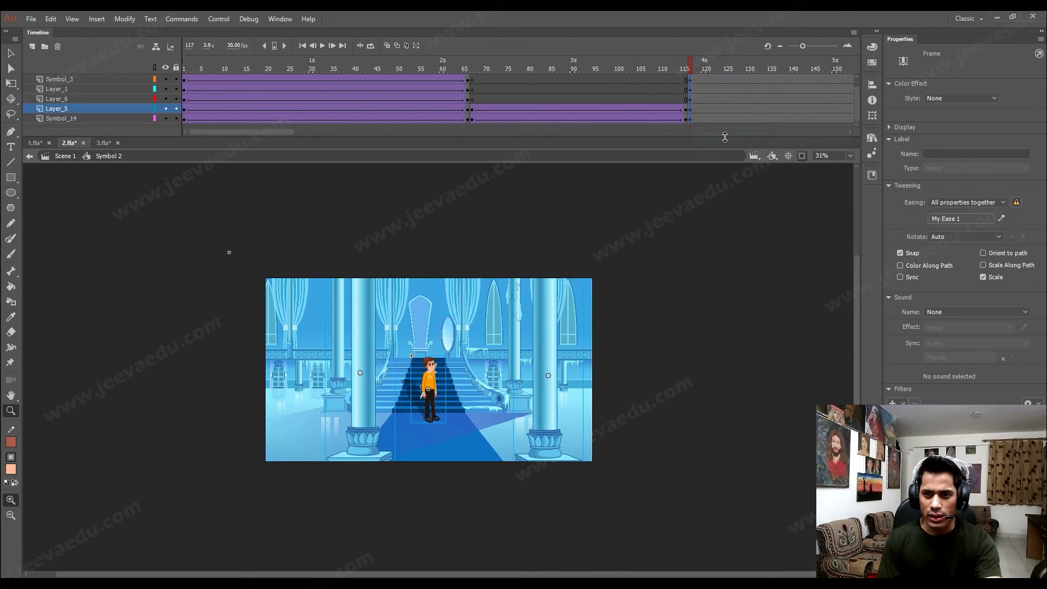
Show the content outside the stage and delete both foreground pillars at frame 117.
click(801, 156)
key(v)
click(368, 377)
key(Delete)
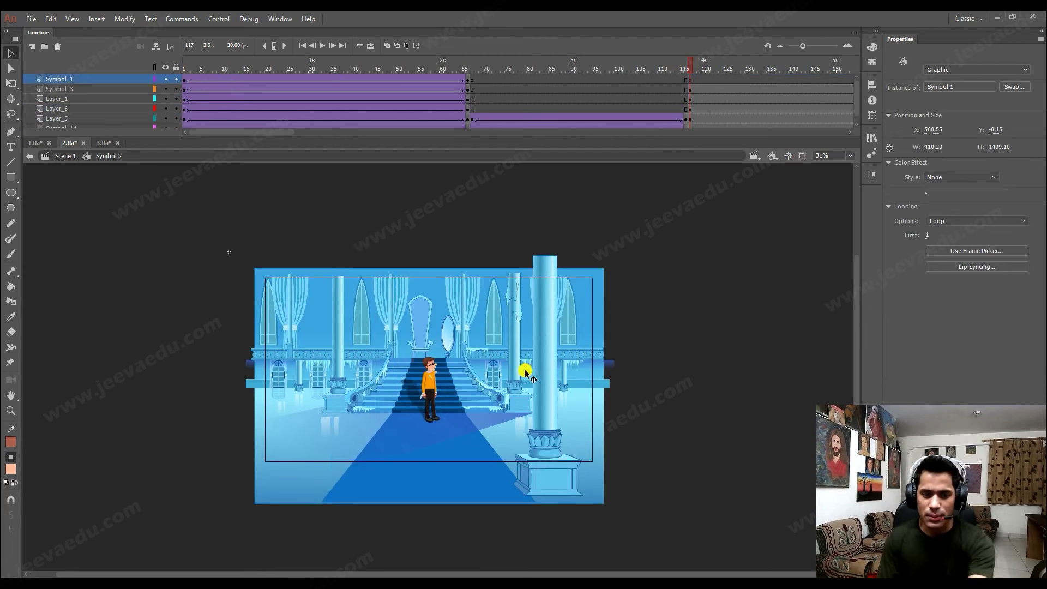
click(544, 378)
key(Delete)
Examine the sword-drawing animation inside the middle character's symbol in 1.fla and return to its main scene.
click(418, 398)
key(z)
click(436, 382)
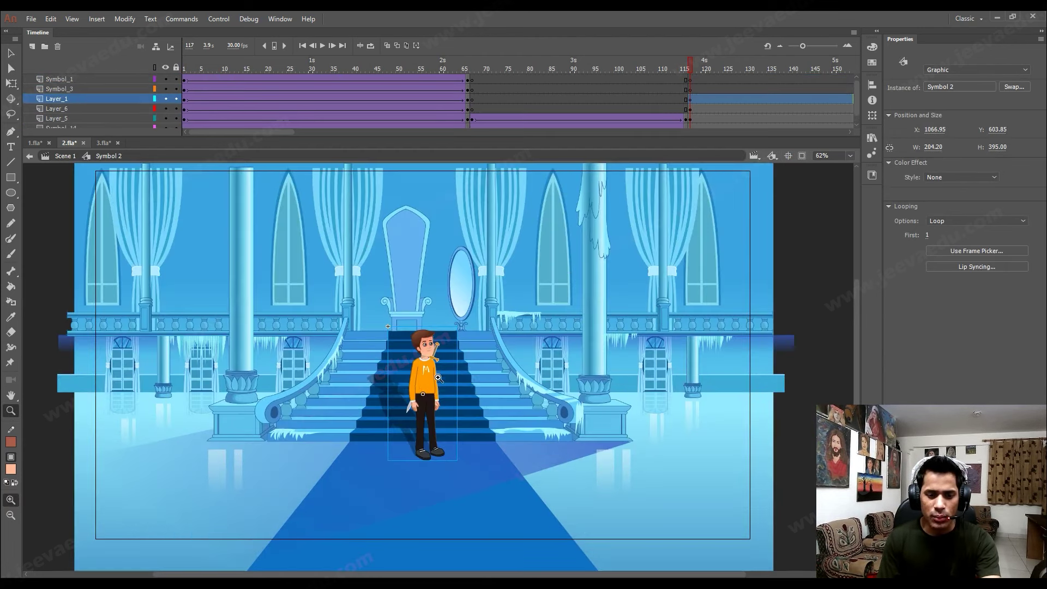
click(35, 145)
click(456, 366)
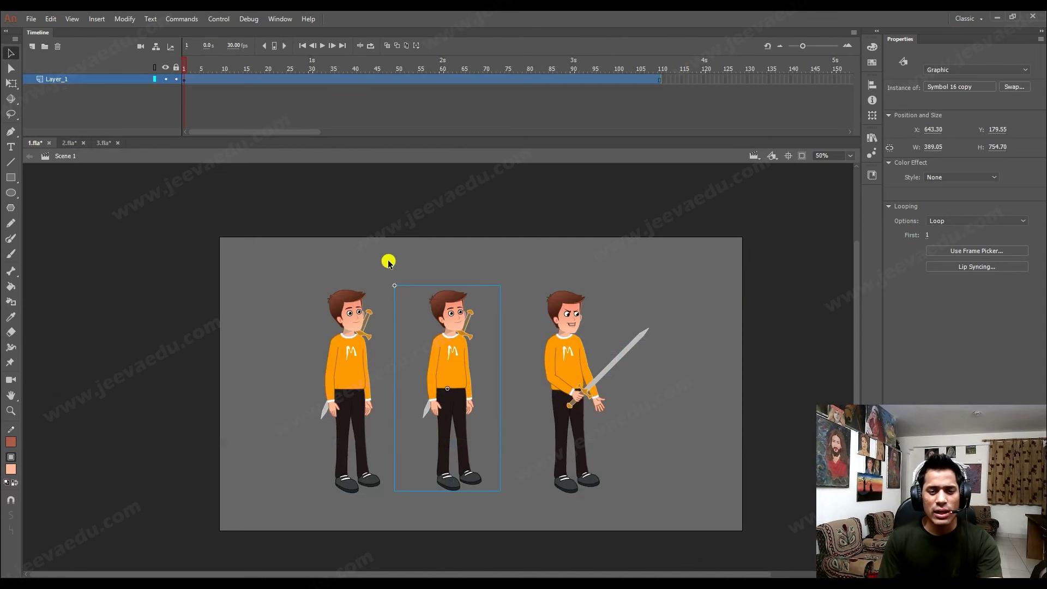
double_click(474, 379)
key(Return)
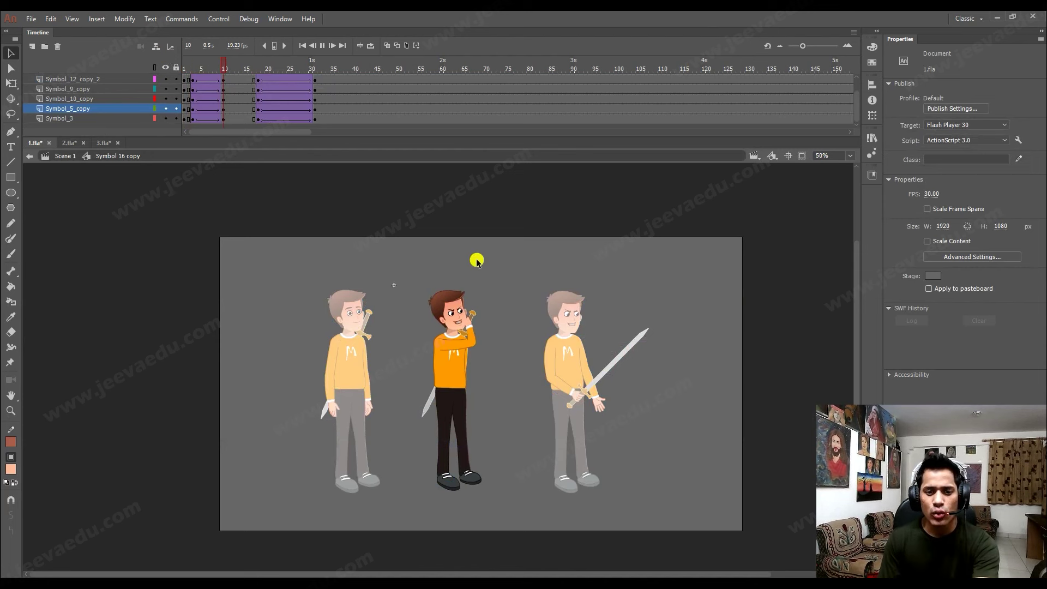
drag(308, 65, 398, 66)
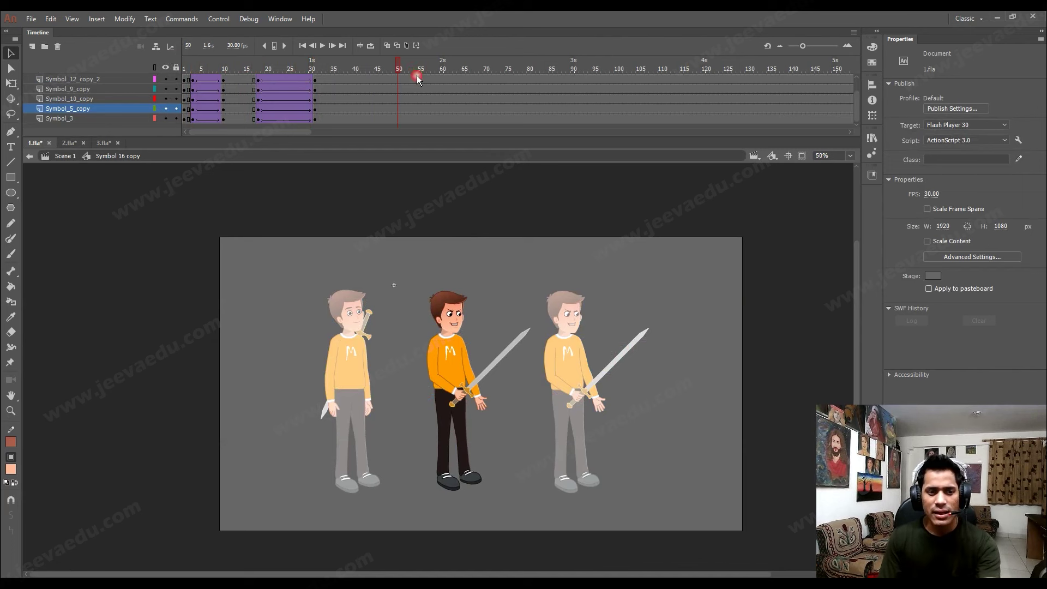
click(64, 156)
click(425, 371)
key(alt+v)
click(445, 377)
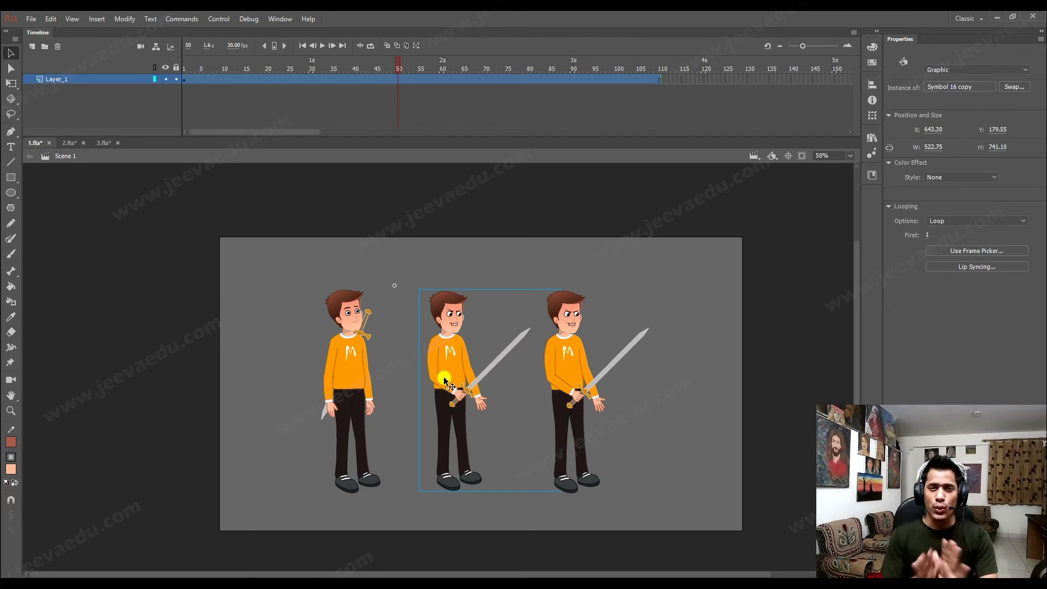
Return to 2.fla, clip the content outside the stage, and select the standing character at frame 117.
click(68, 143)
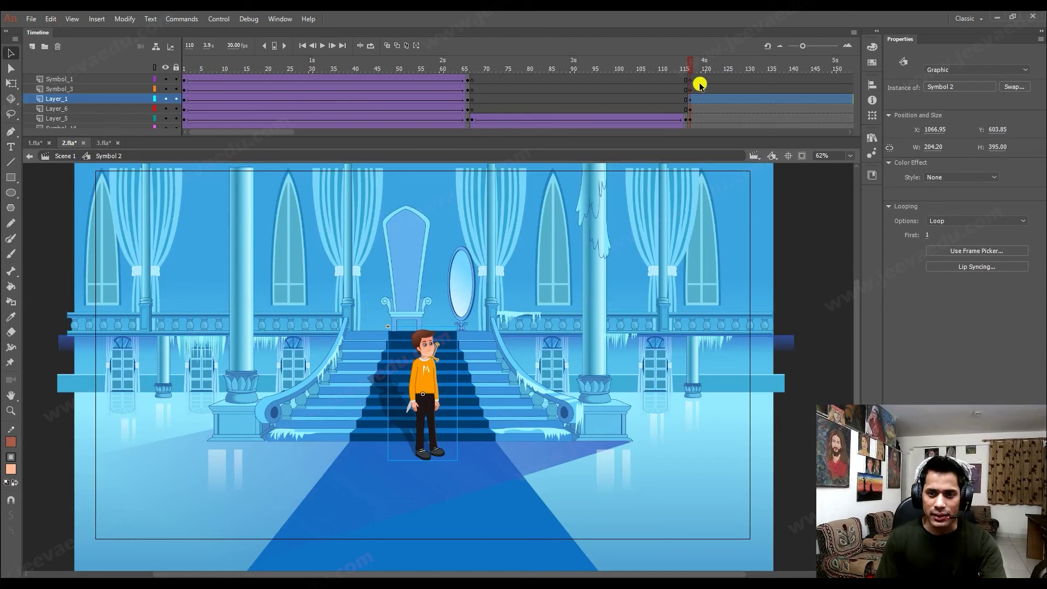
click(801, 156)
click(455, 431)
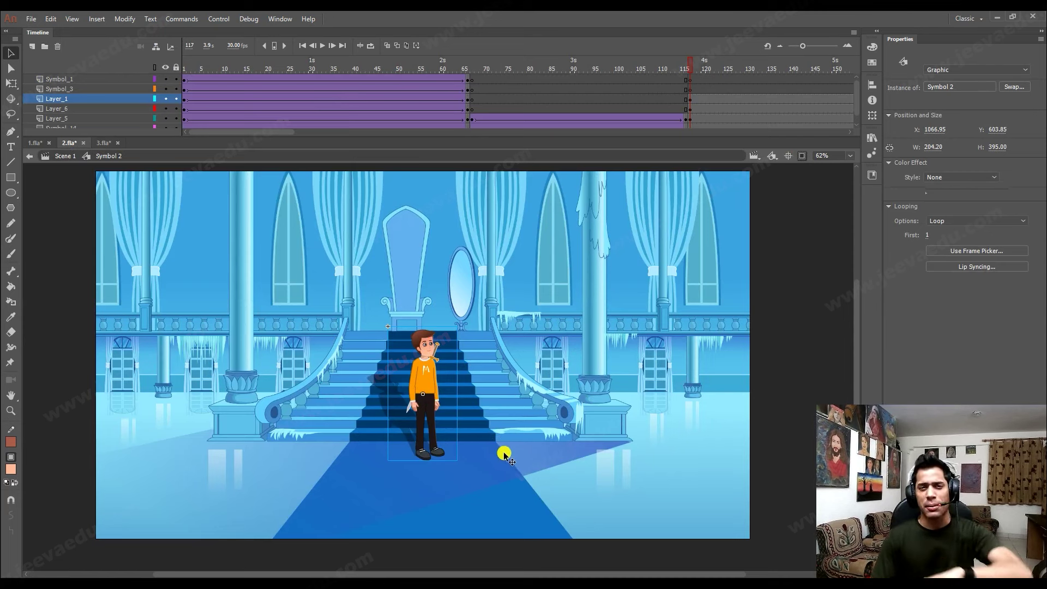
Paste the sword-drawing character into Layer_1 at frame 117 and scale it down to about 335 by 474 px.
key(ctrl+v)
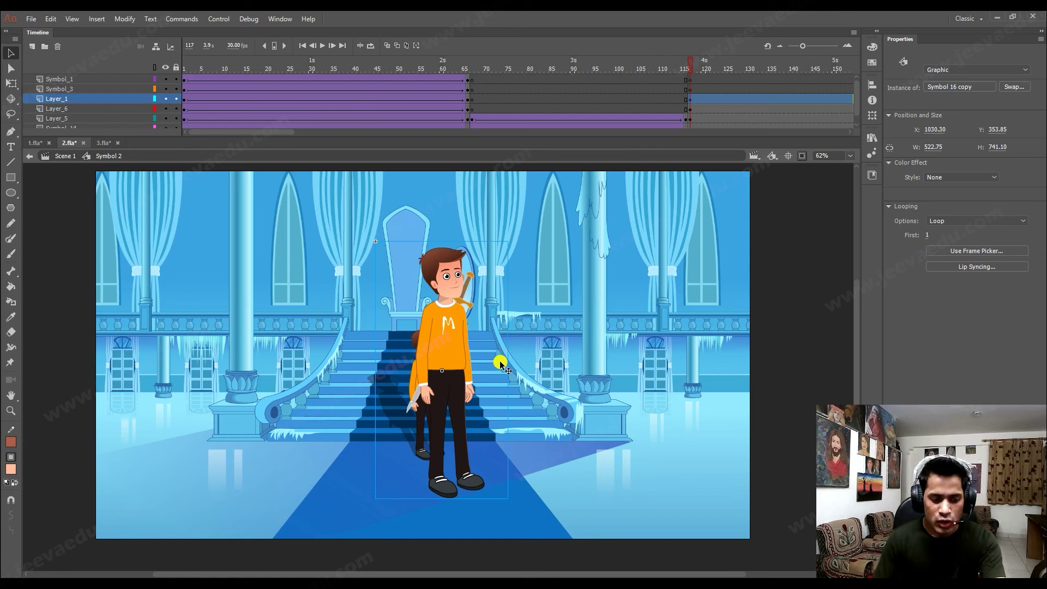
key(ctrl+alt+s)
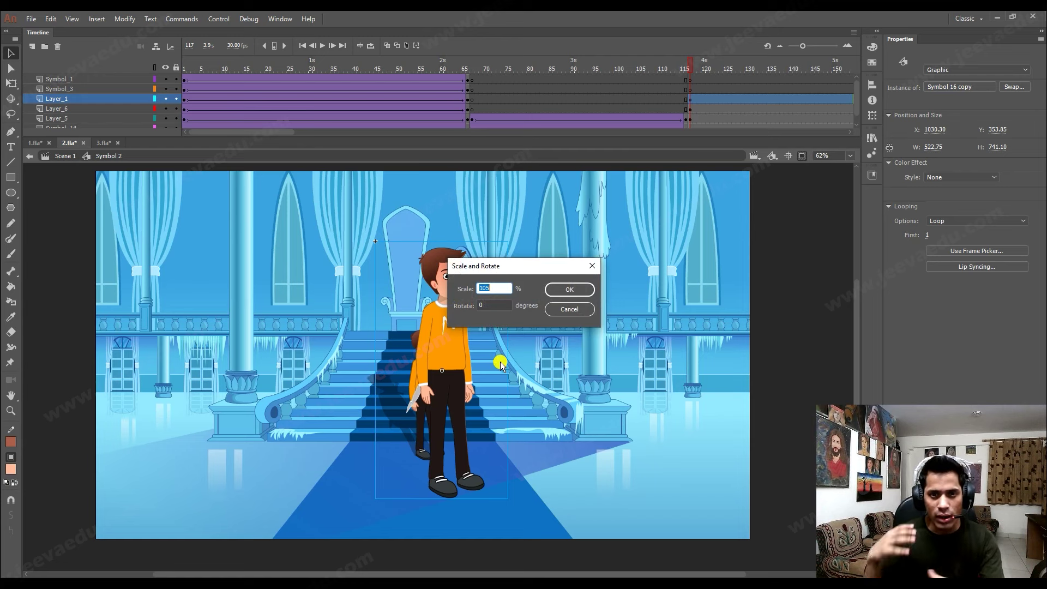
click(569, 312)
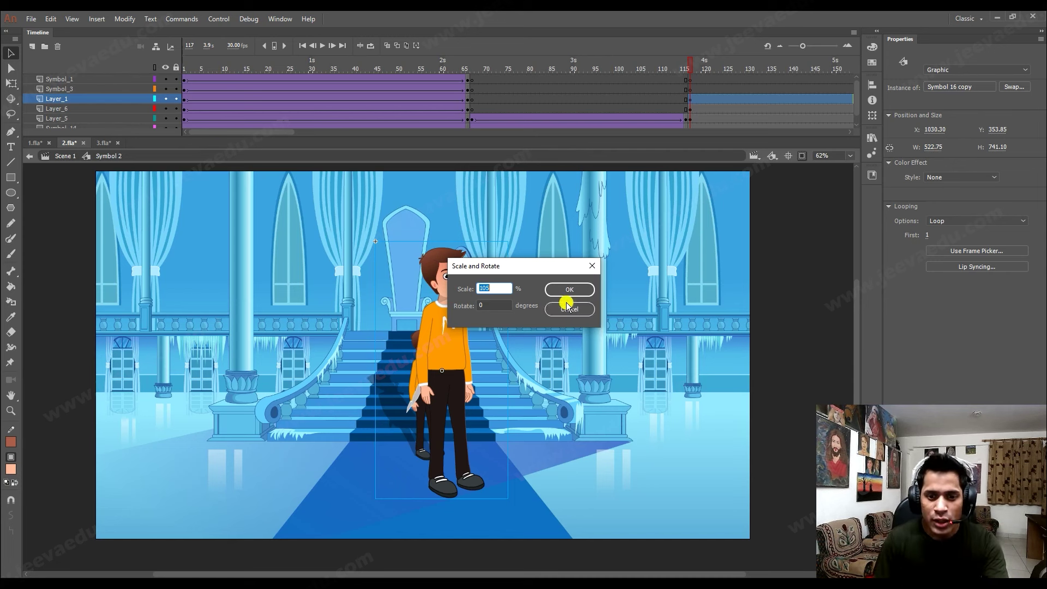
key(Return)
key(ctrl+alt+s)
key(Return)
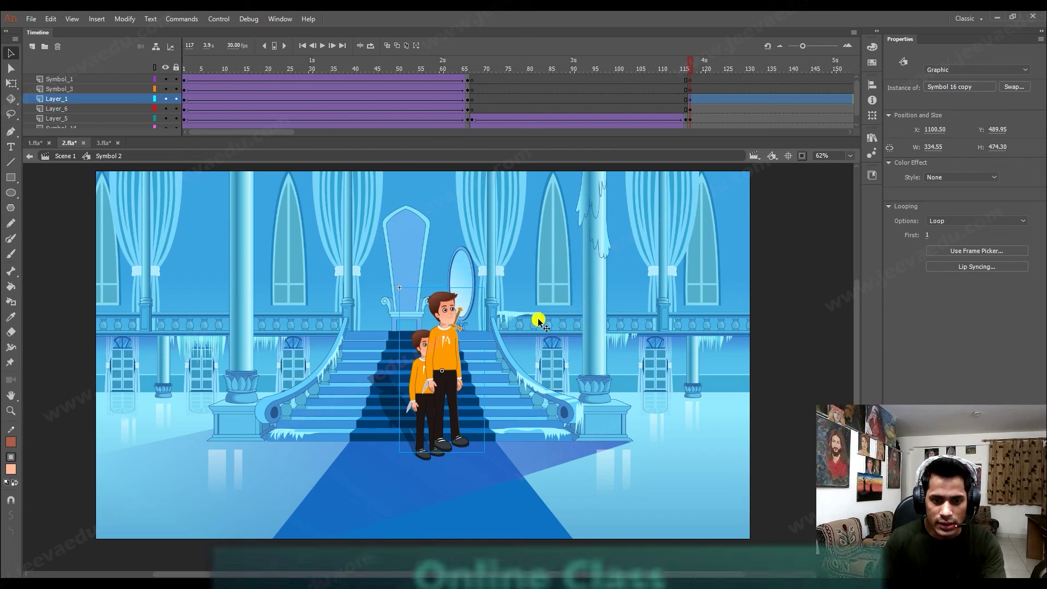
Scale the pasted character down to about 268 by 379 px and place it over the original standing character.
drag(459, 352, 450, 364)
key(ctrl+alt+s)
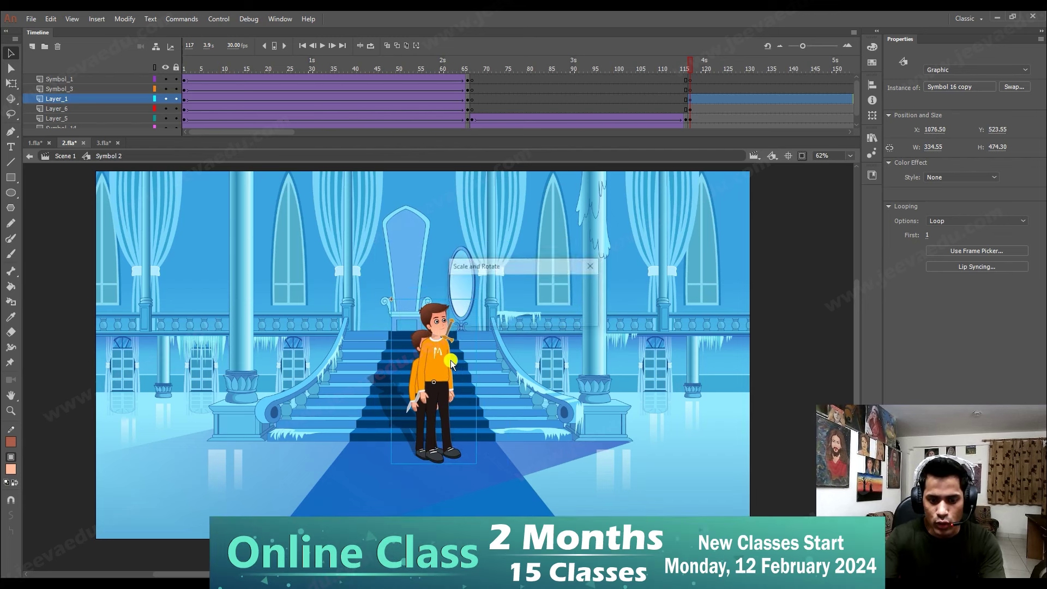
key(Return)
key(z)
click(445, 365)
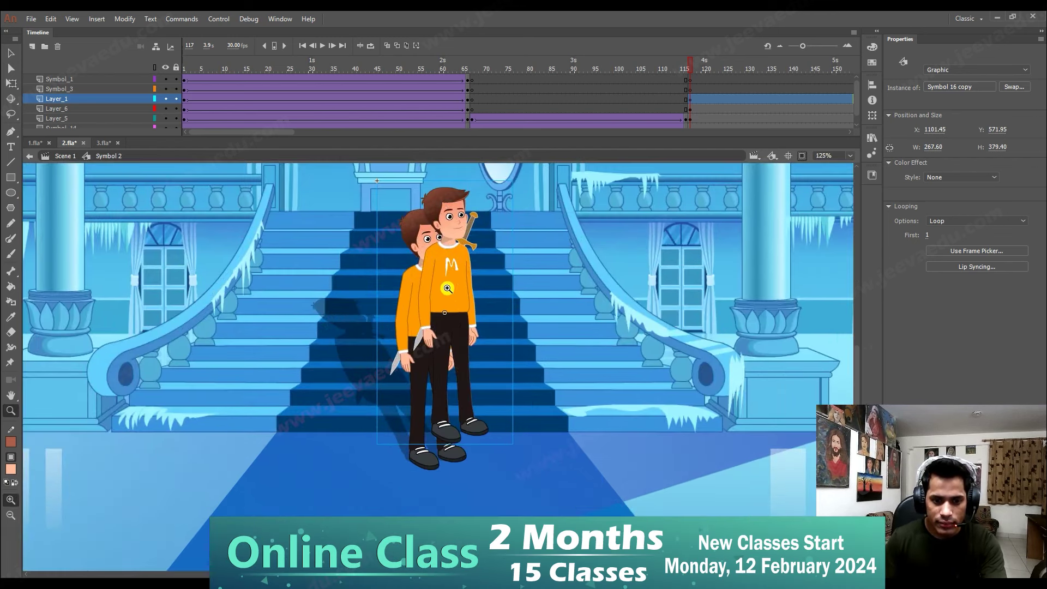
key(v)
drag(447, 289, 431, 317)
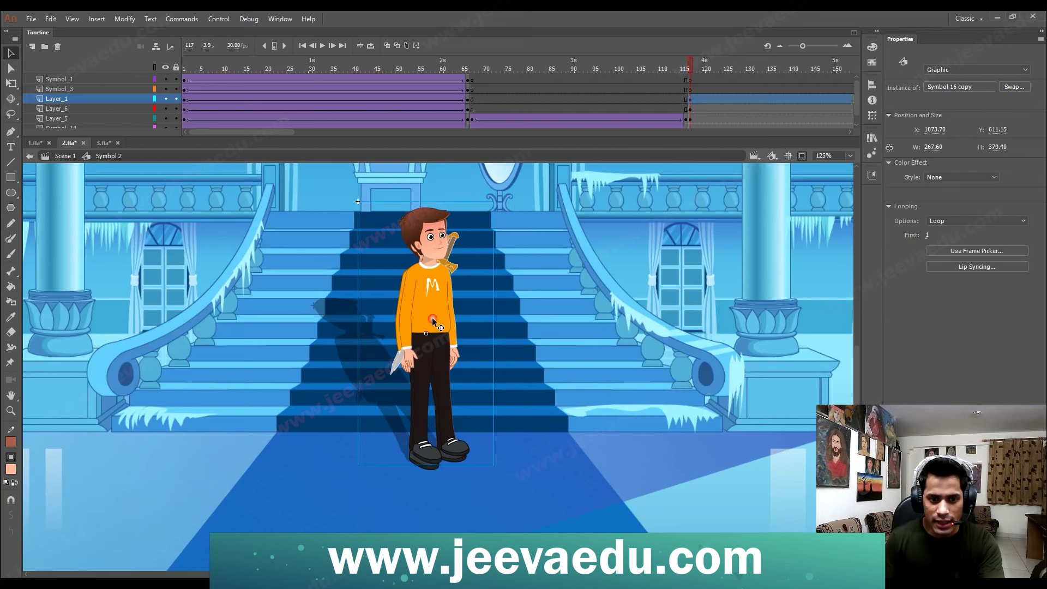
Scale the pasted character to 102% and align it exactly with the original character's body and feet.
key(ctrl+alt+s)
text(102)
key(Return)
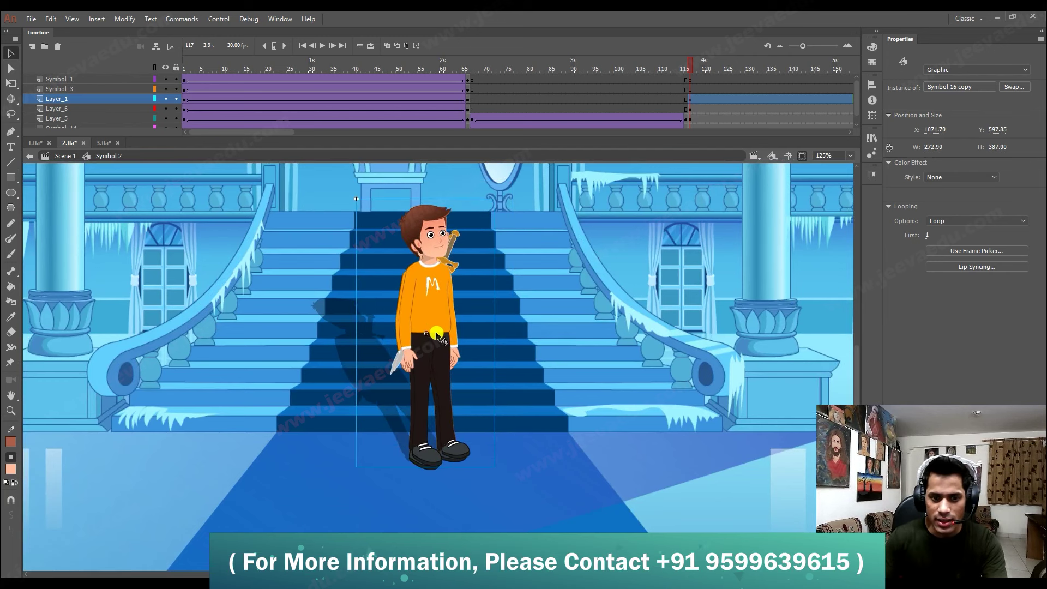
key(Down)
key(Down)
key(Down)
key(Down)
key(Down)
key(Down)
key(Left)
key(Left)
key(Left)
key(Left)
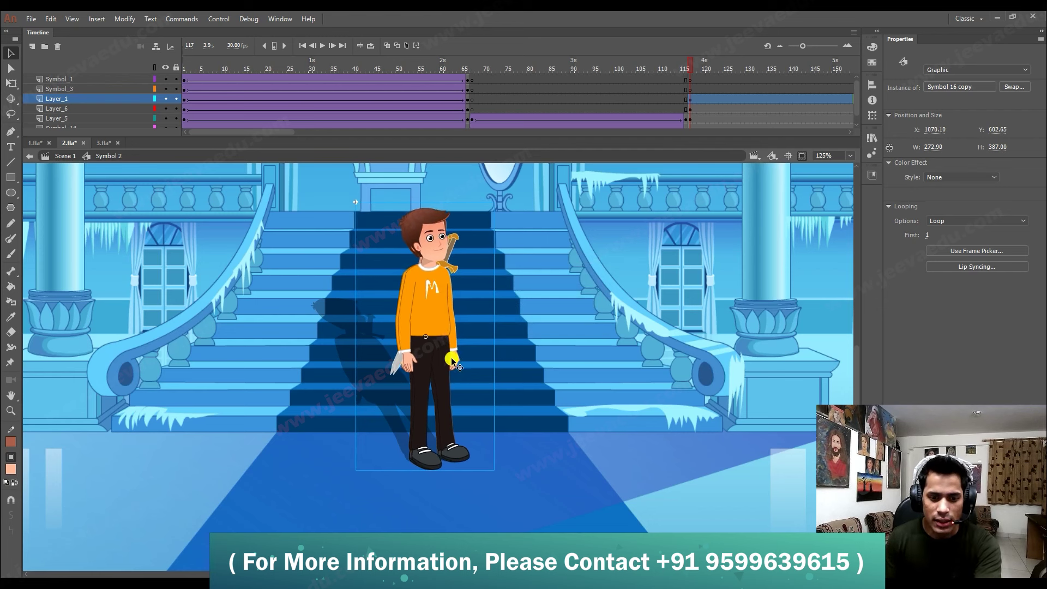
drag(439, 340, 439, 341)
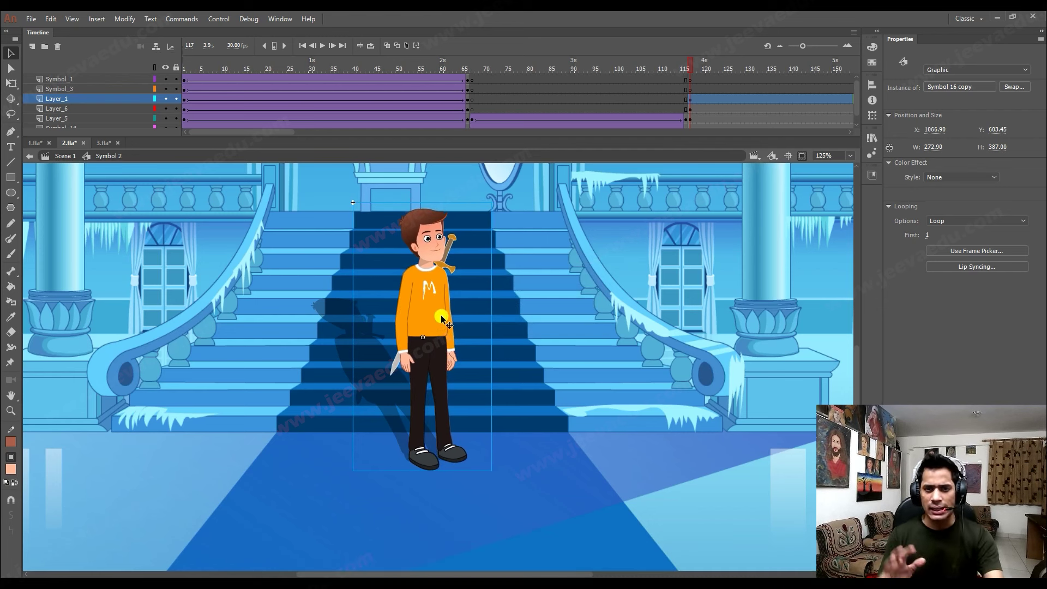
Remove the original standing character at frame 117, keeping the sword-drawing character in its place.
key(z)
alt+click(442, 319)
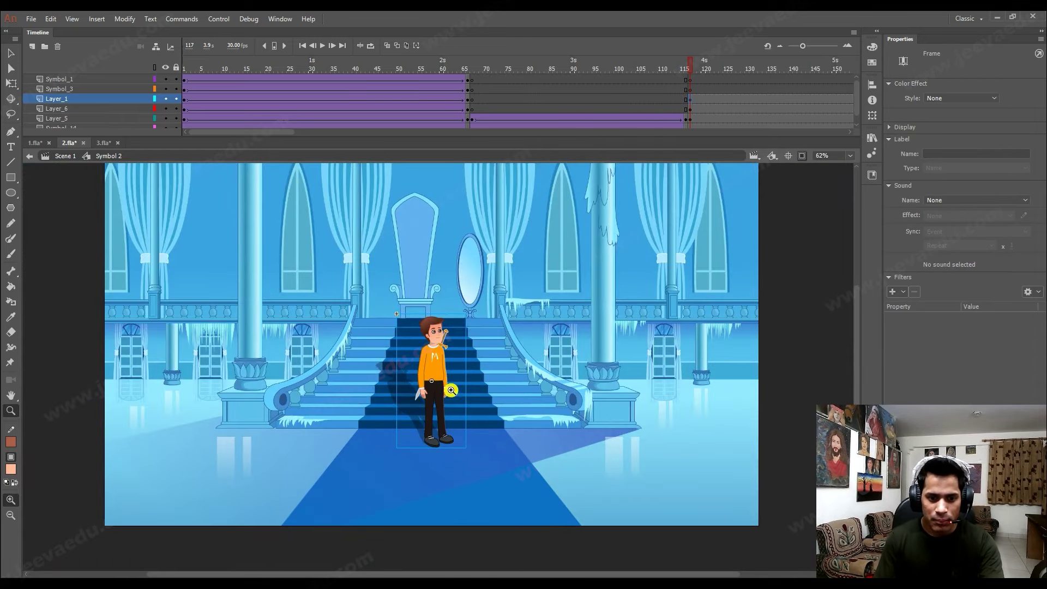
click(436, 380)
key(v)
click(415, 369)
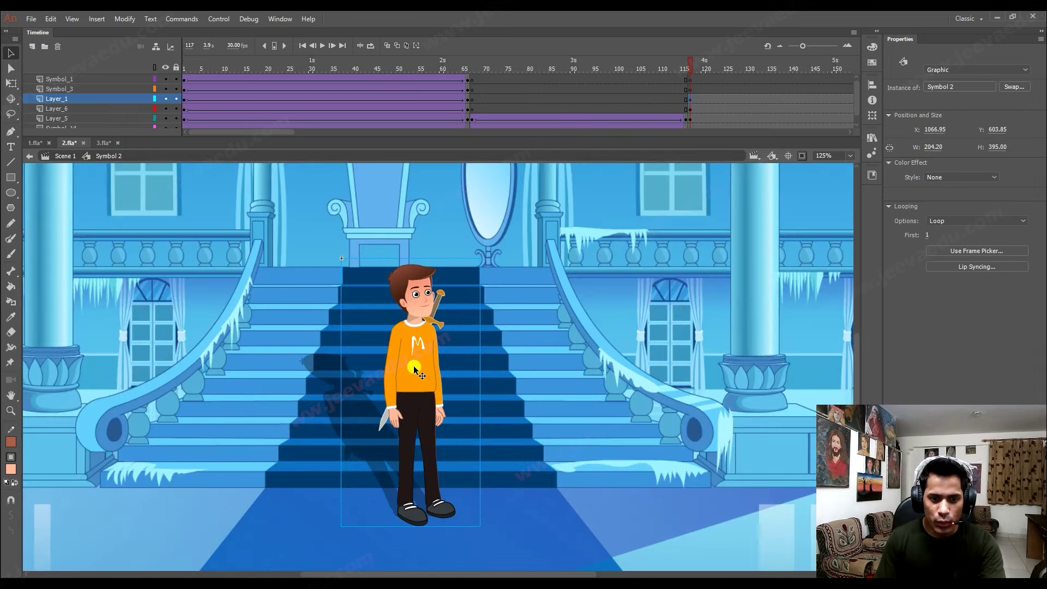
click(492, 301)
drag(689, 68, 690, 103)
key(z)
alt+click(491, 374)
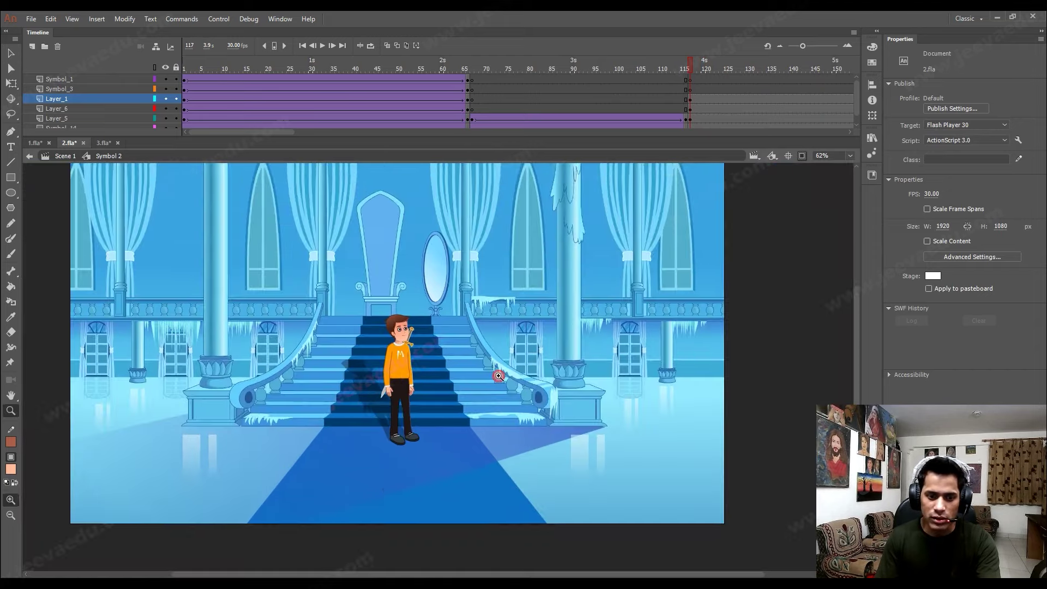
Show the content outside the stage and hide Layer_6 at frame 117 to expose the black shadow.
drag(480, 393, 483, 380)
key(v)
click(377, 382)
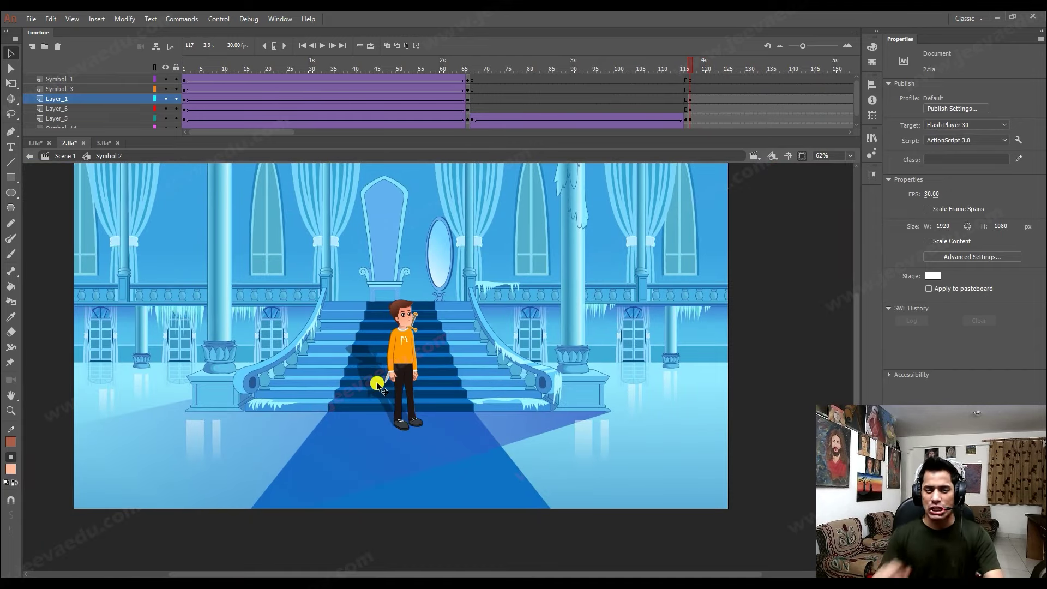
click(366, 377)
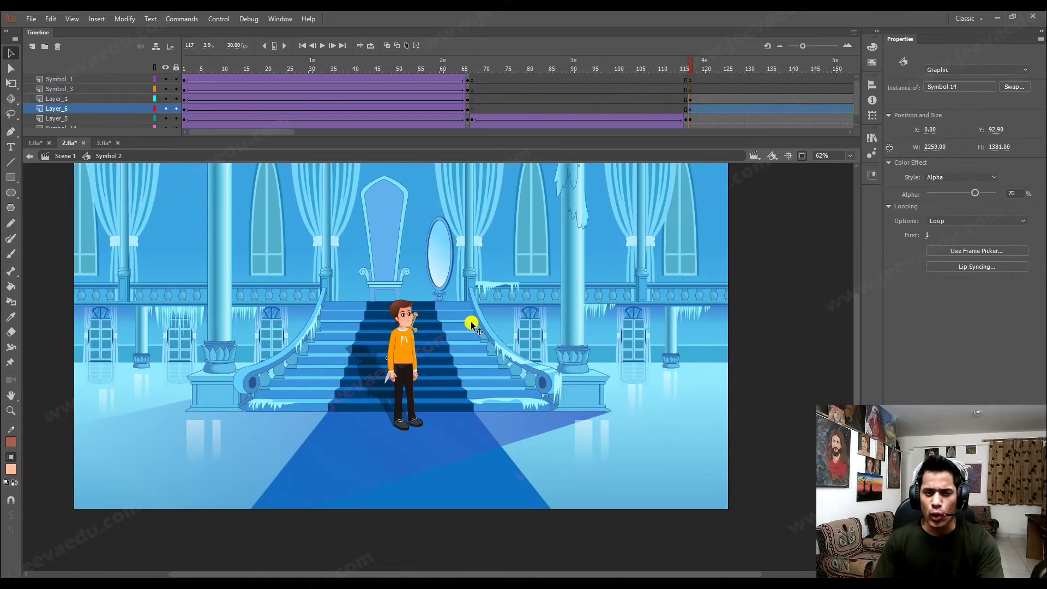
click(802, 155)
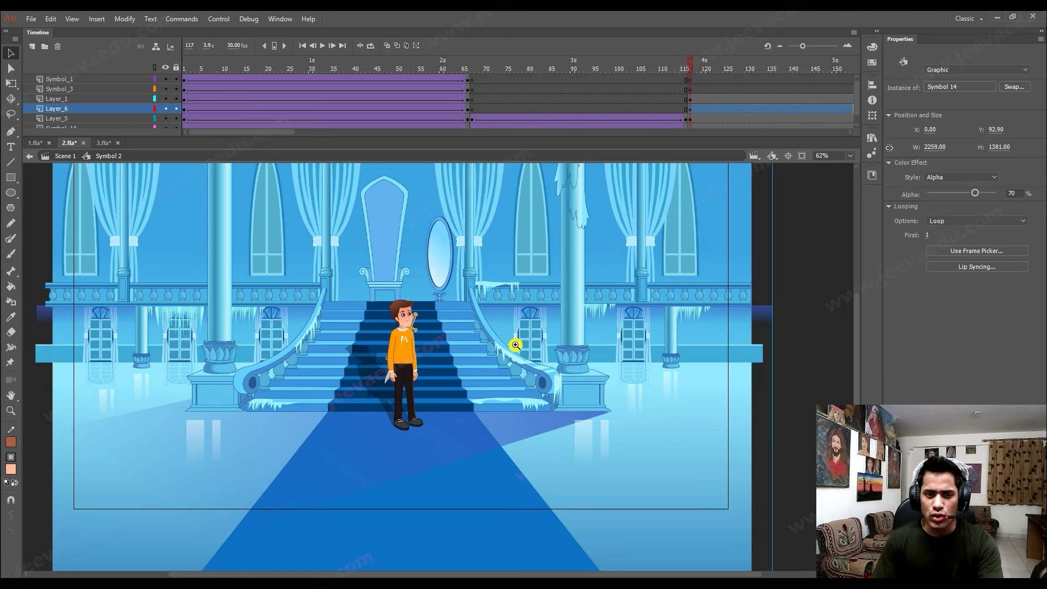
key(z)
alt+click(448, 389)
key(v)
drag(338, 402, 357, 391)
key(ctrl+z)
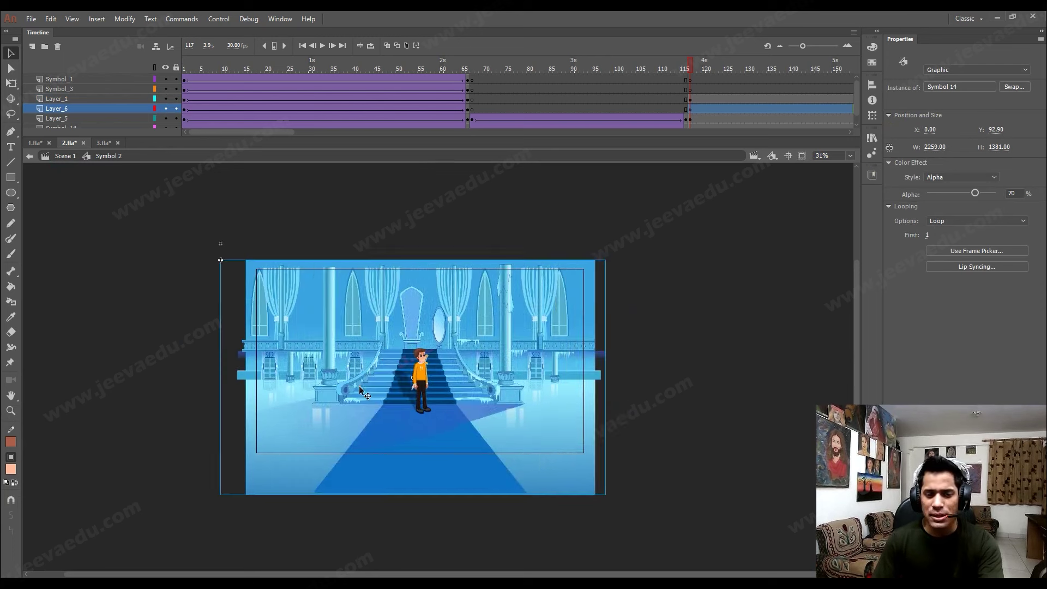
click(166, 109)
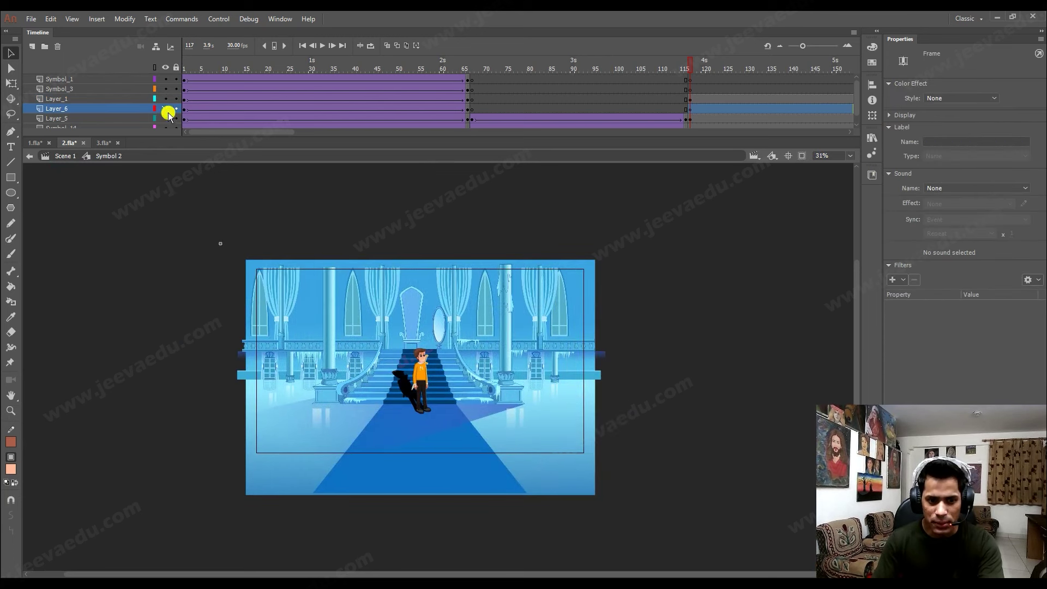
Select the character's black shadow on Layer_5 and lock all other layers.
key(z)
click(396, 374)
key(v)
click(451, 398)
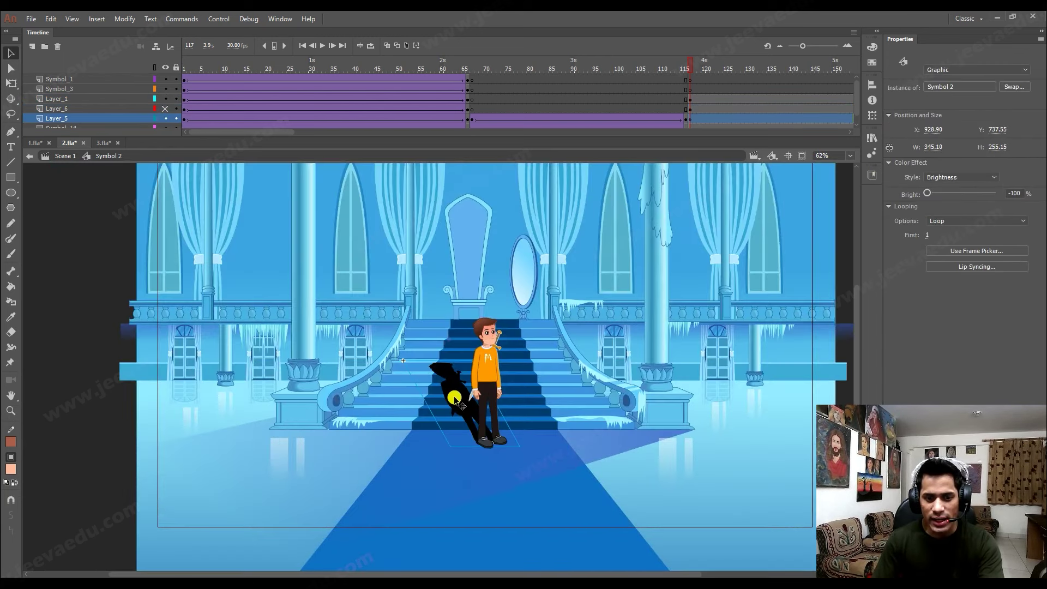
click(491, 380)
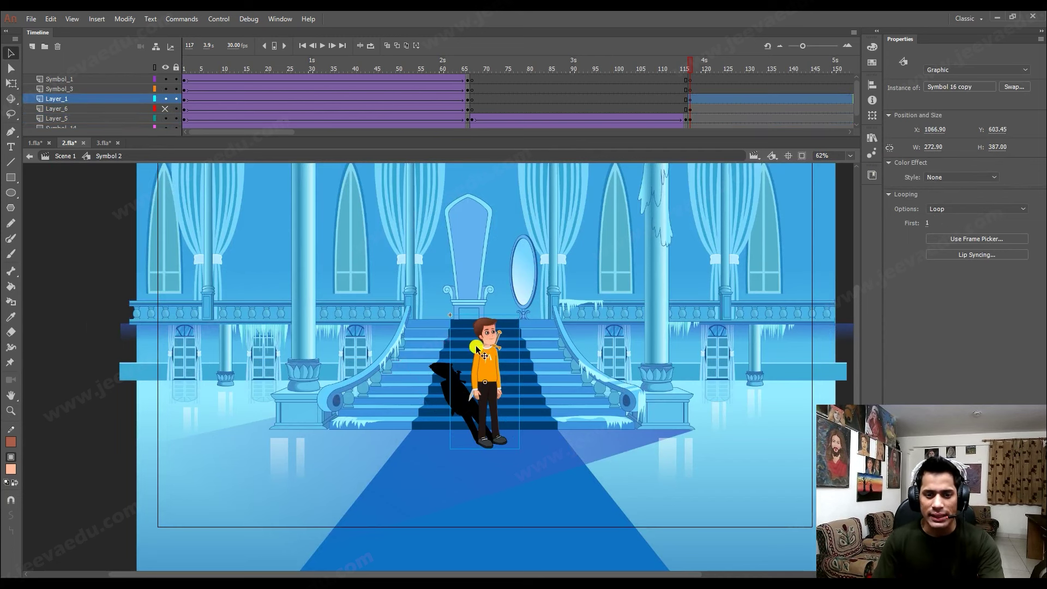
click(458, 394)
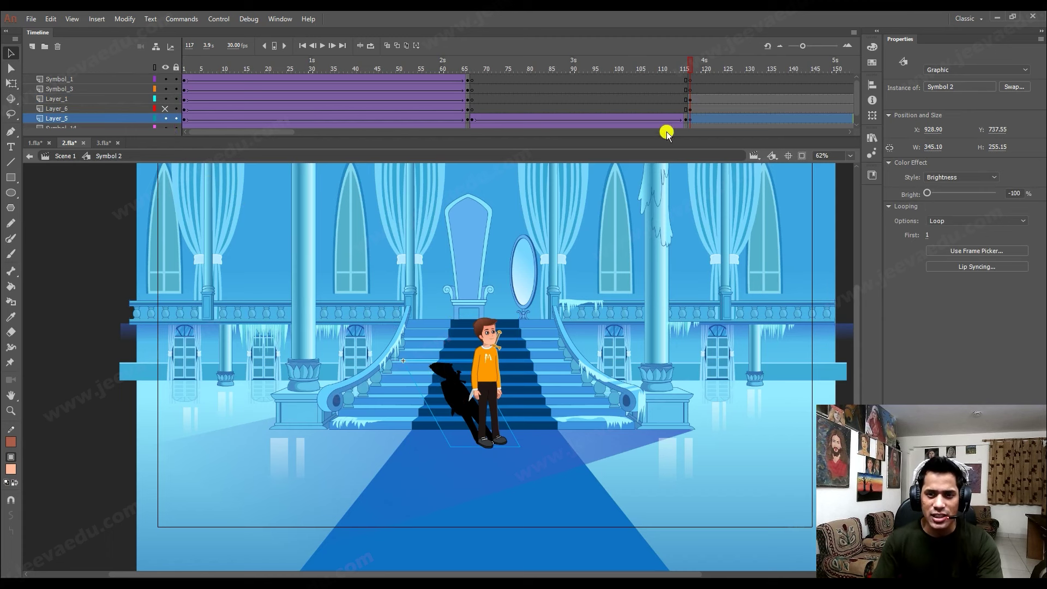
alt+click(175, 118)
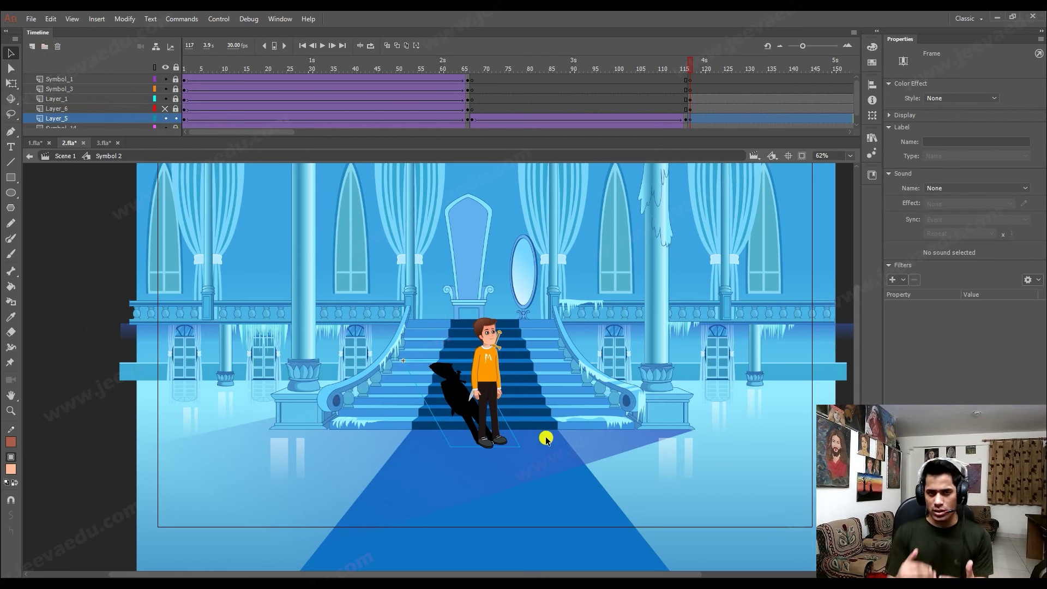
Paste the sword-drawing character onto Layer_5 beside the original and apply a Brightness effect of -100%.
key(ctrl+v)
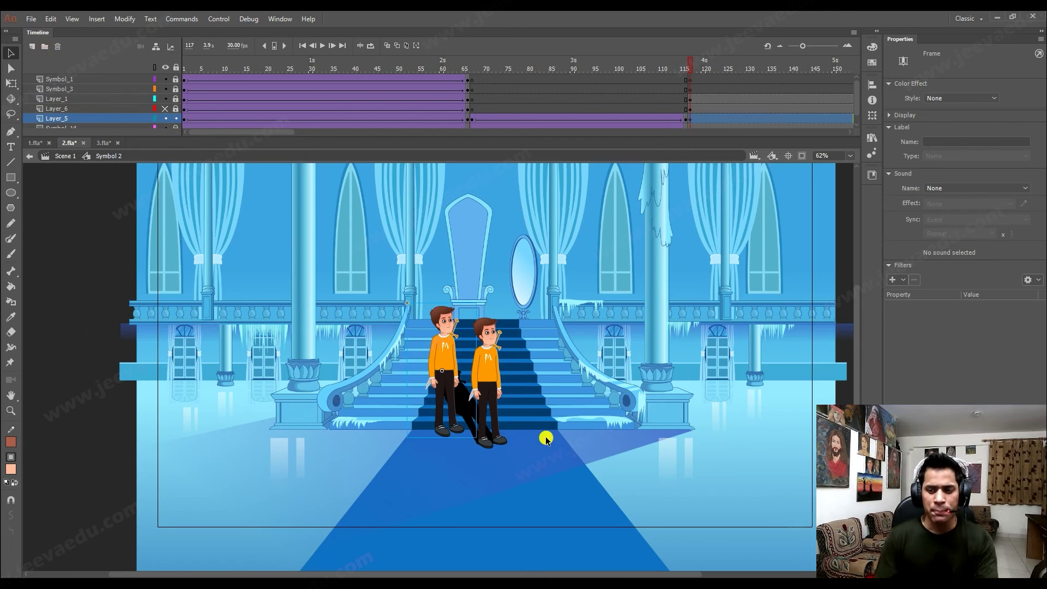
drag(447, 377, 471, 383)
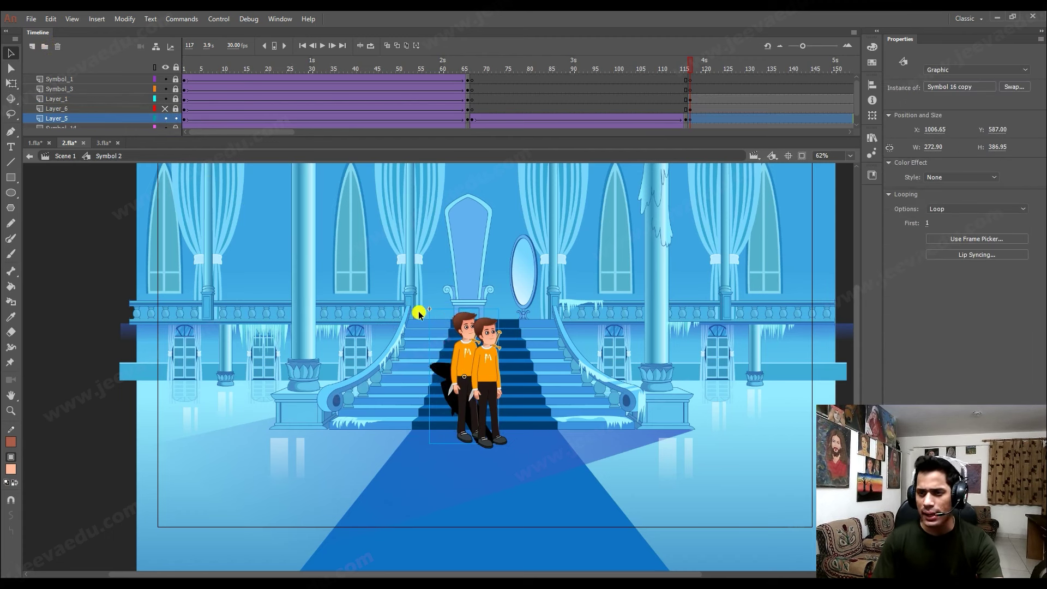
click(952, 178)
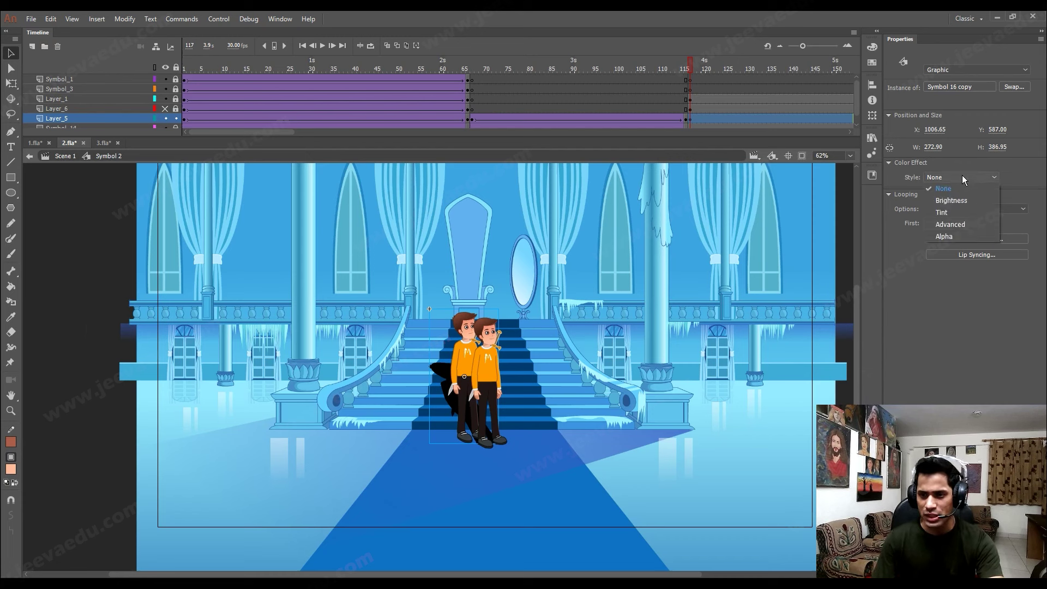
click(952, 200)
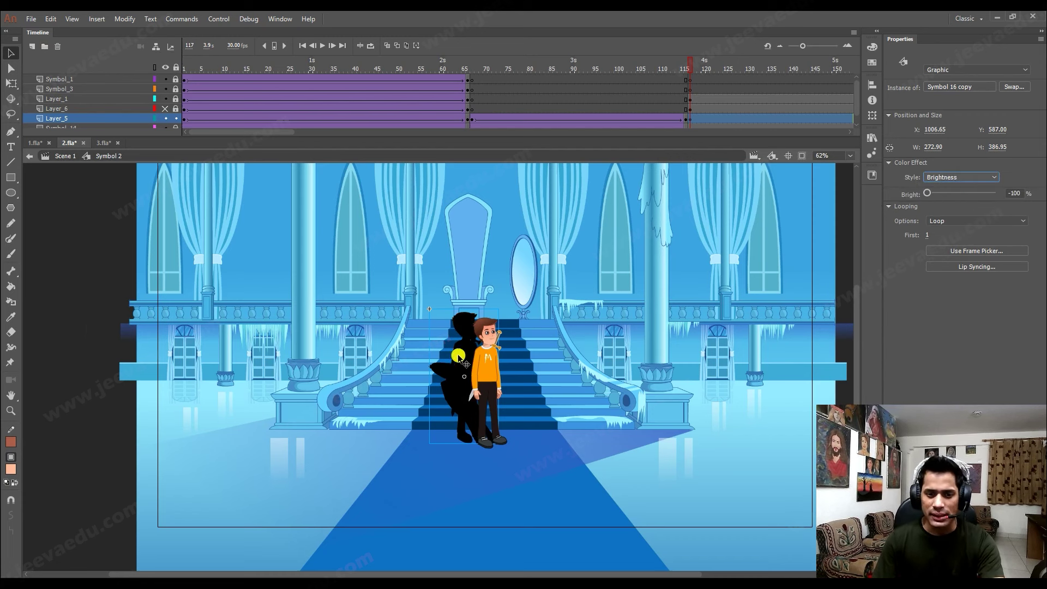
Move the black copy behind the character, then skew and flatten it to match the old shadow.
key(z)
click(470, 384)
key(v)
drag(433, 330, 464, 335)
key(q)
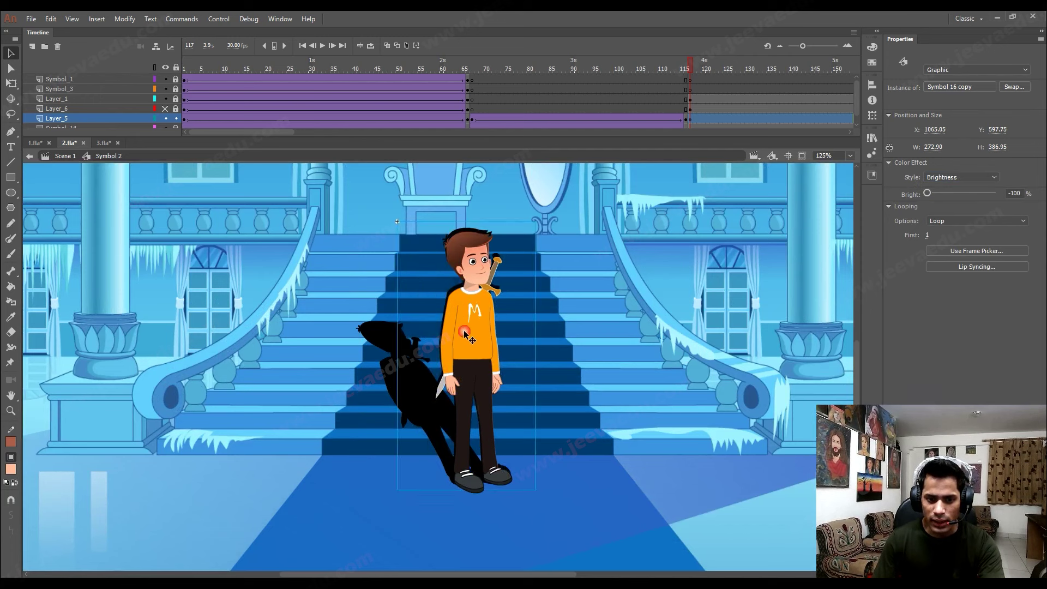
drag(446, 221, 373, 224)
drag(379, 271, 388, 312)
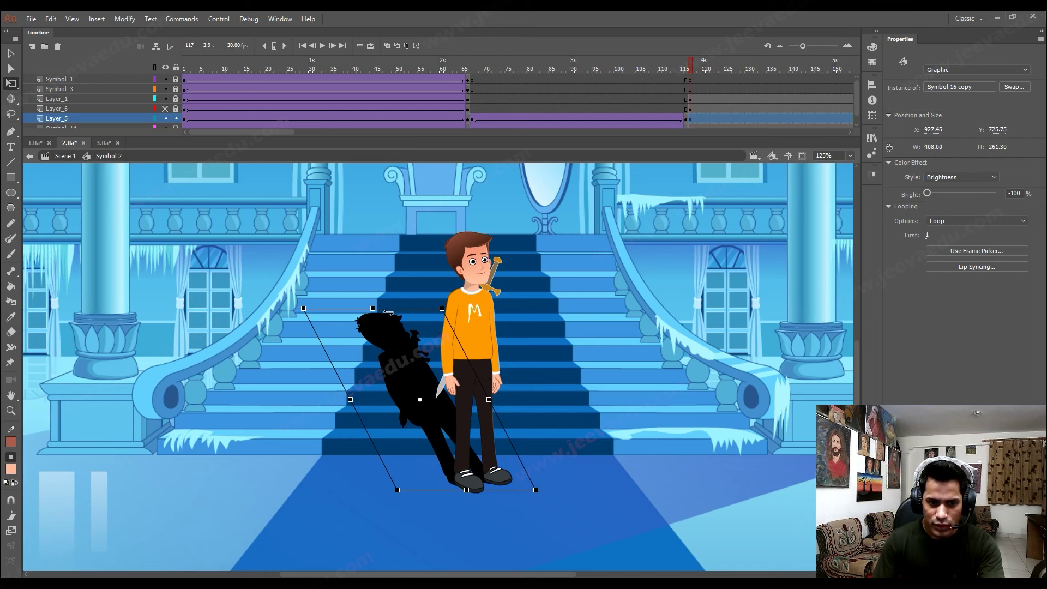
drag(423, 361, 425, 364)
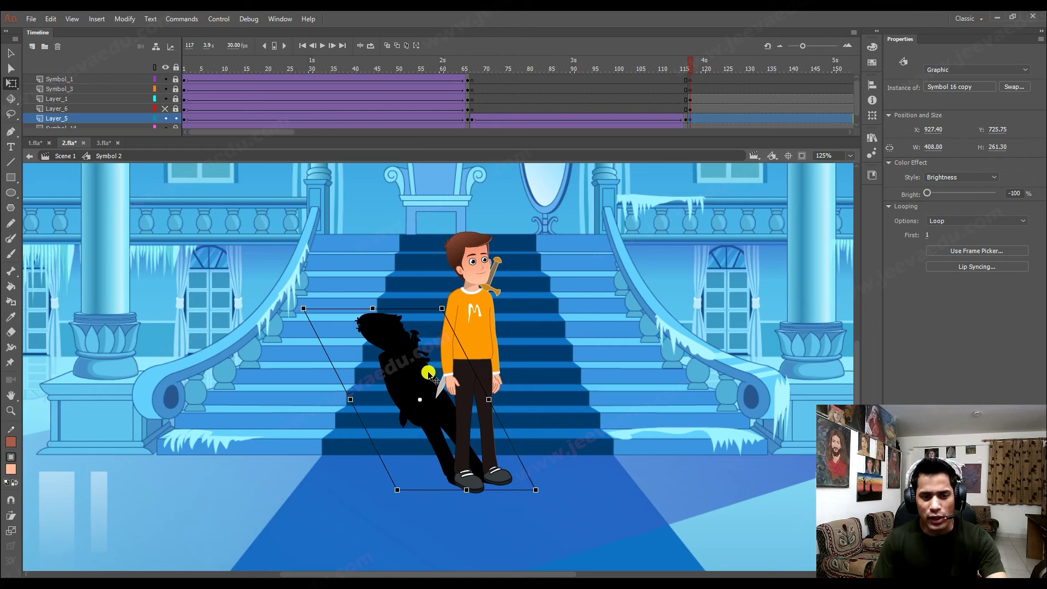
Delete the old shadow from Layer_5 and paste the new skewed shadow back in place.
click(420, 388)
click(420, 388)
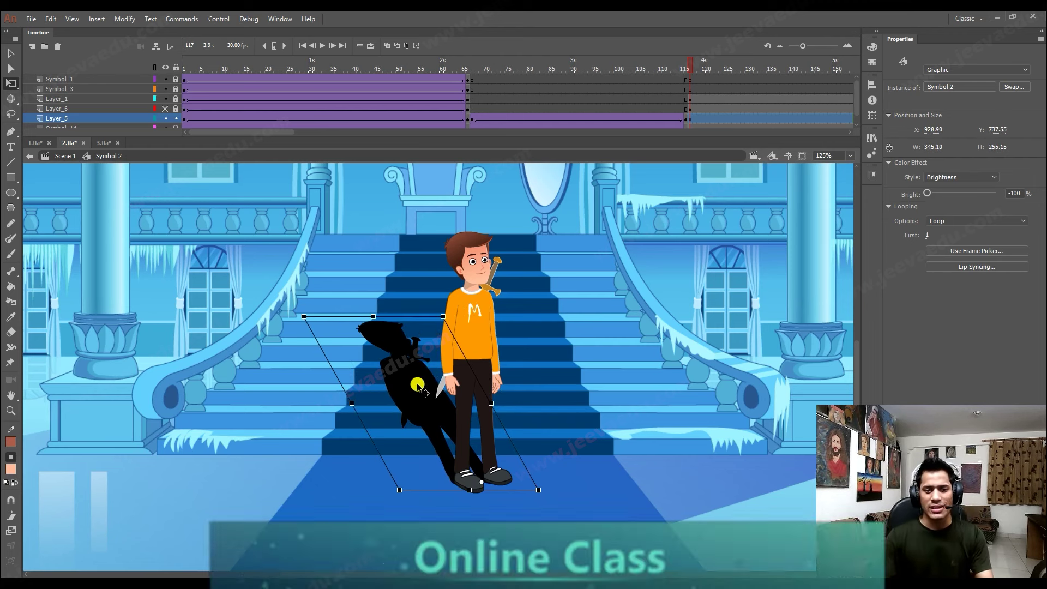
key(Delete)
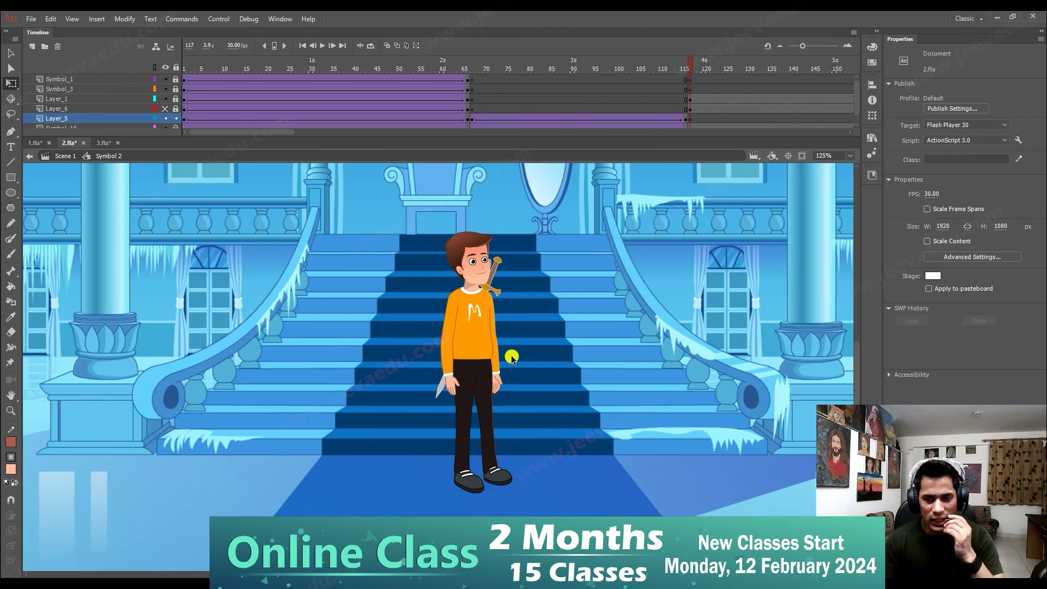
right_click(211, 251)
click(241, 293)
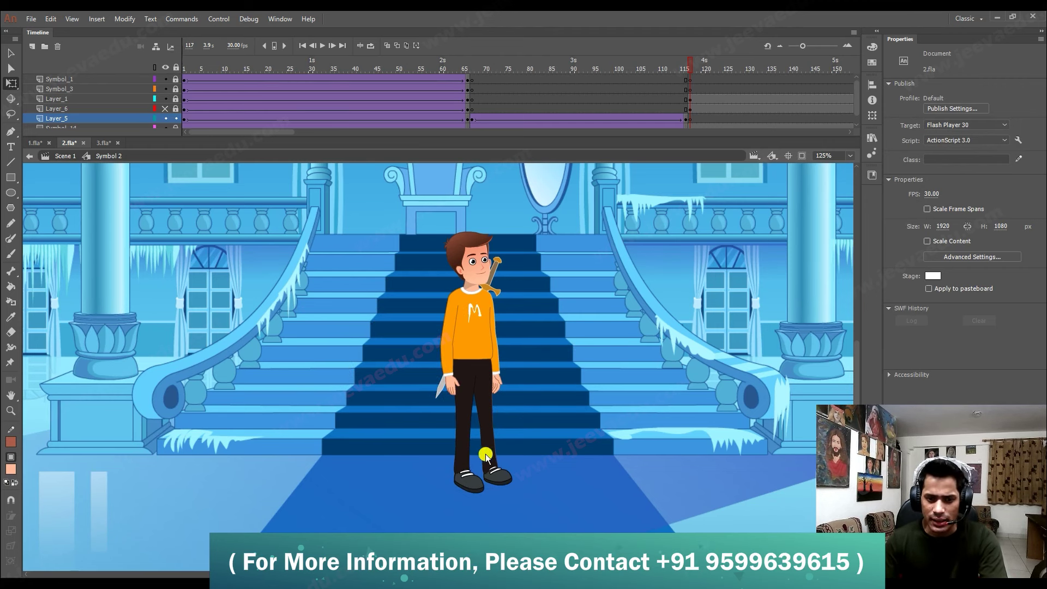
key(ctrl+shift+v)
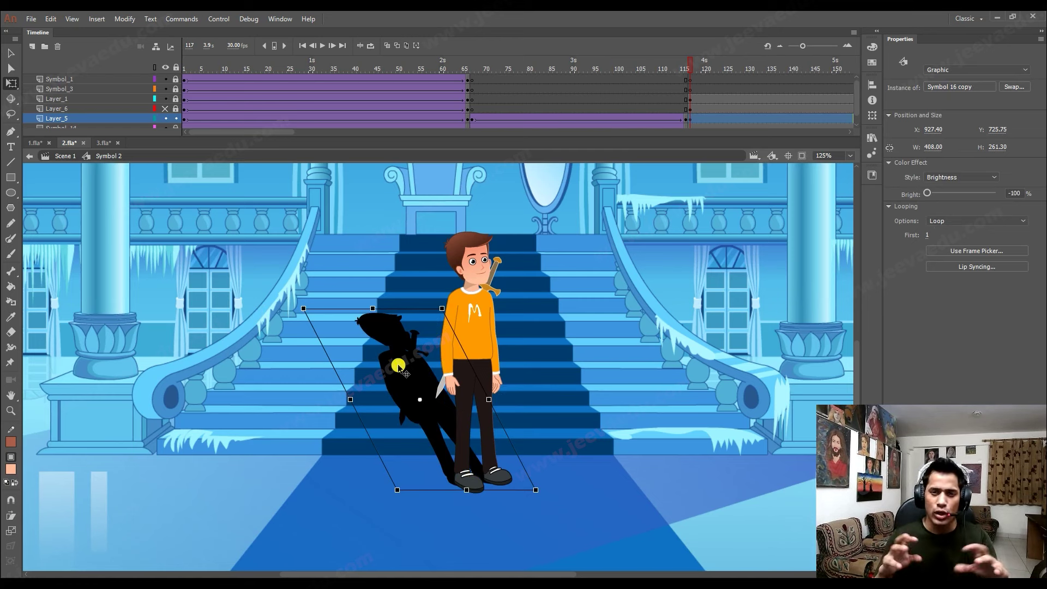
Show Layer_6 again over the new shadow.
click(165, 109)
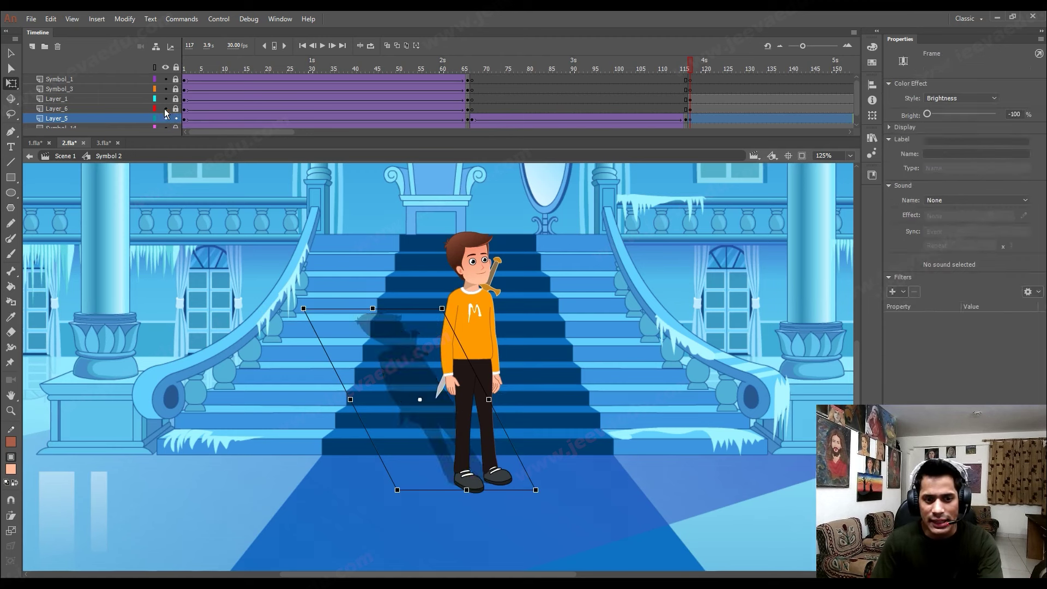
click(165, 109)
click(164, 109)
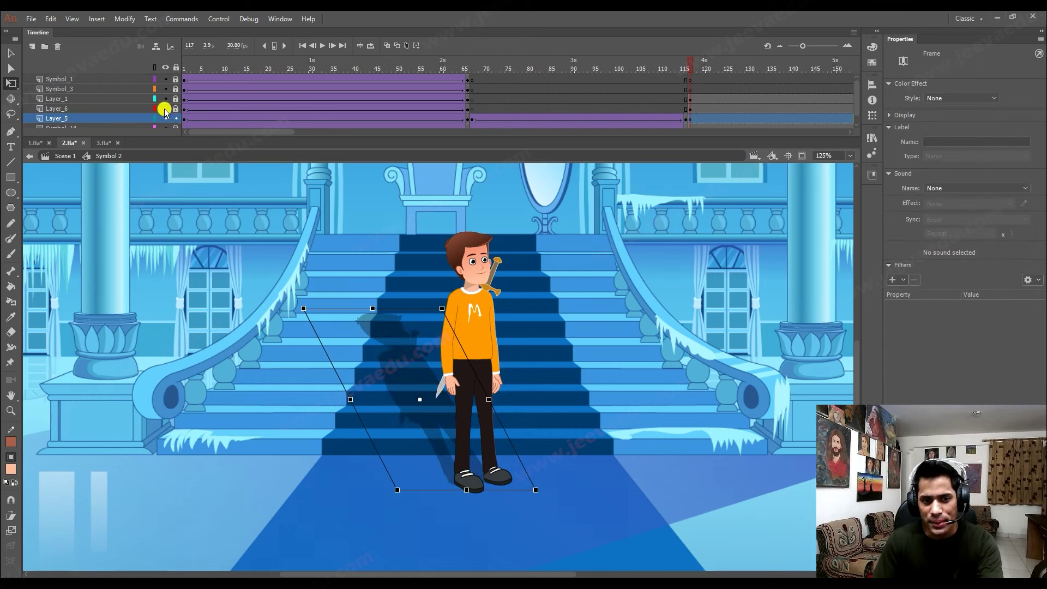
Unlock all the layers, try moving the Layer_6 palace overlay, and undo that move.
click(371, 337)
key(z)
key(ctrl+minus)
key(ctrl+minus)
key(v)
click(451, 325)
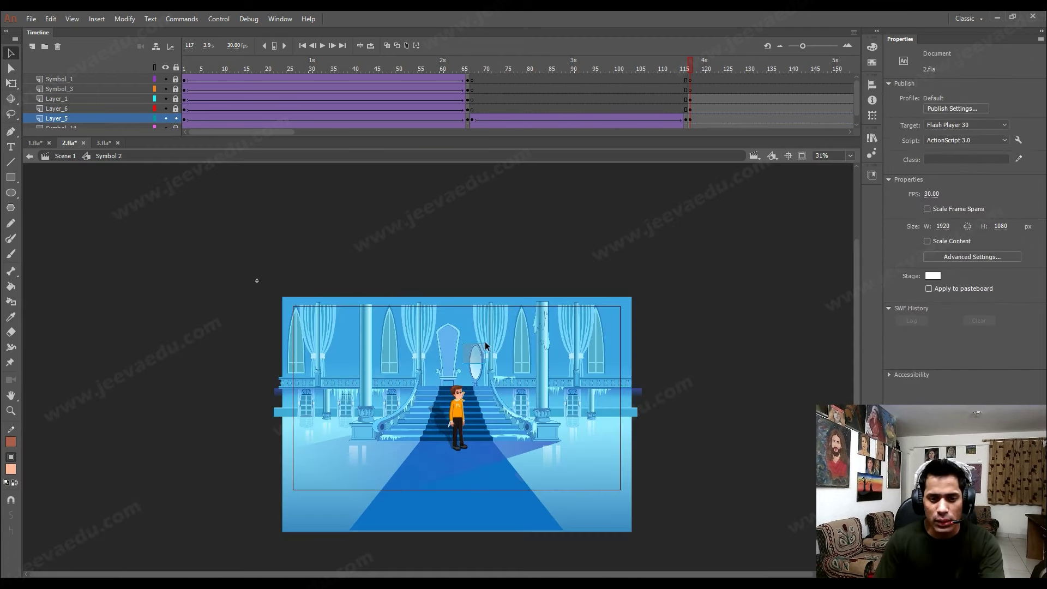
click(173, 89)
click(434, 368)
drag(465, 364, 495, 350)
key(ctrl+z)
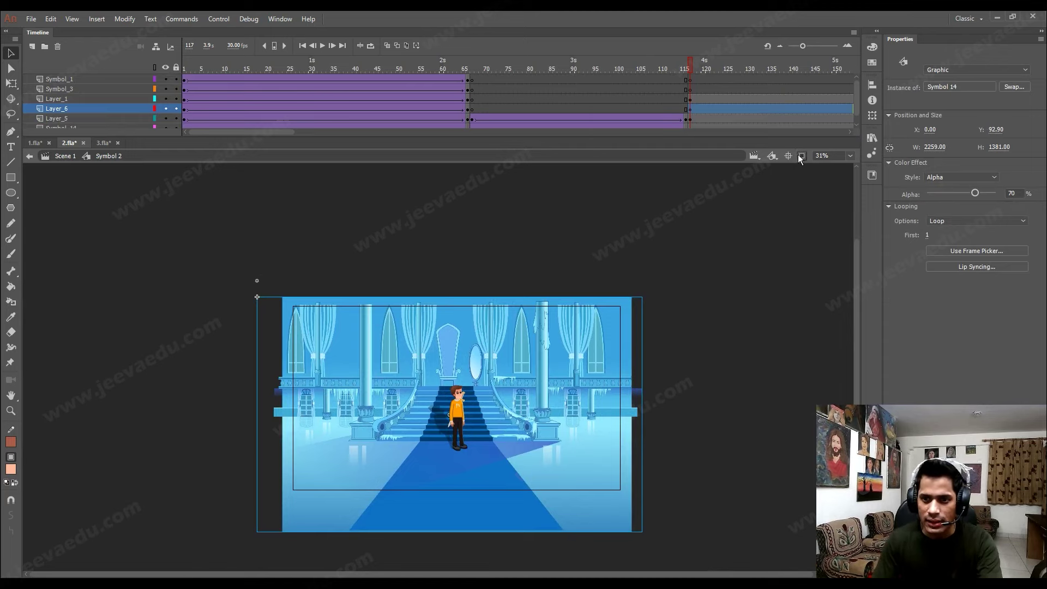
Clip the content outside the stage and check the character's shot and shadow at frame 117.
click(801, 157)
key(z)
click(486, 401)
drag(496, 412, 524, 401)
click(453, 389)
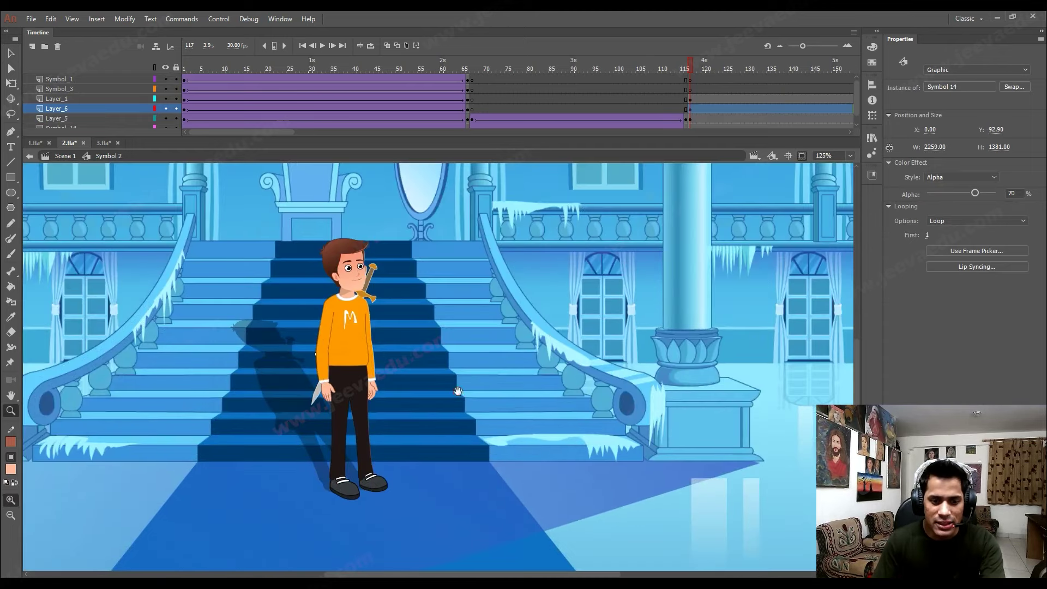
drag(458, 391, 529, 414)
drag(693, 73, 689, 99)
alt+click(460, 410)
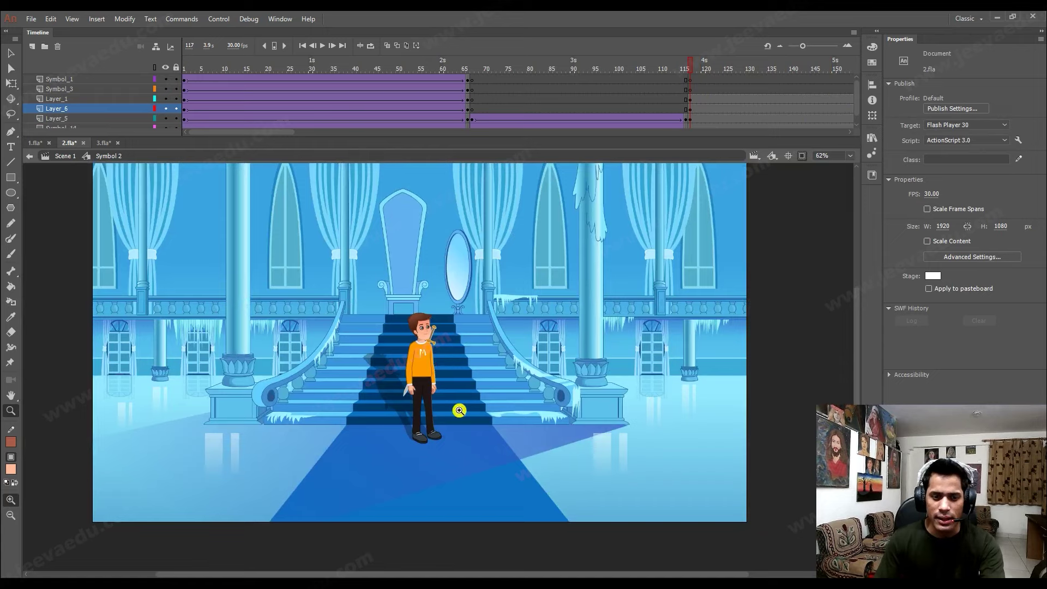
drag(448, 390, 479, 409)
alt+click(486, 393)
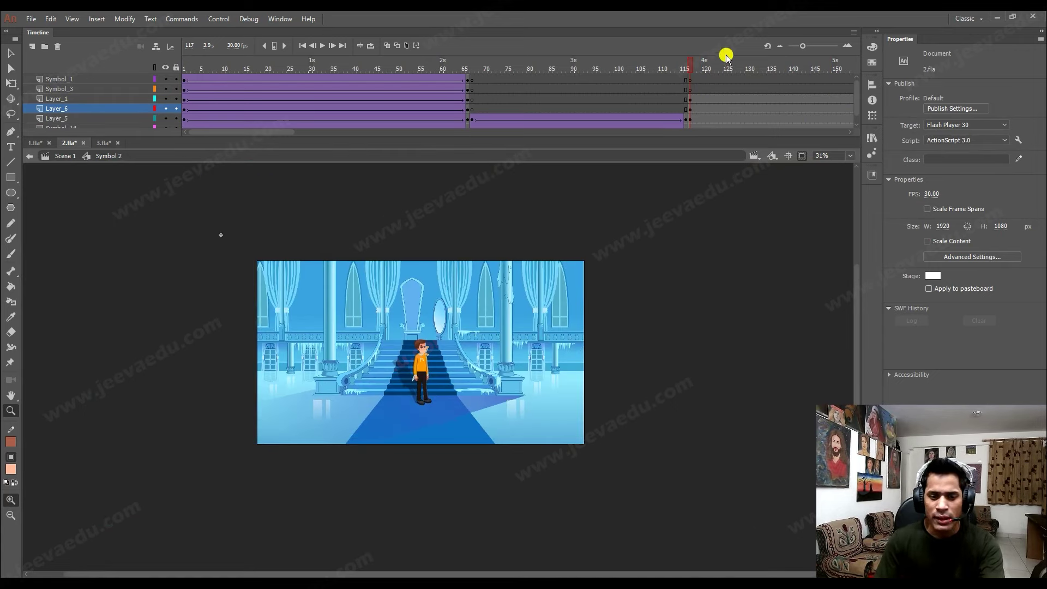
Scale the artwork on all layers at frame 117 by 150%.
scroll(690, 109, down, 1)
click(690, 119)
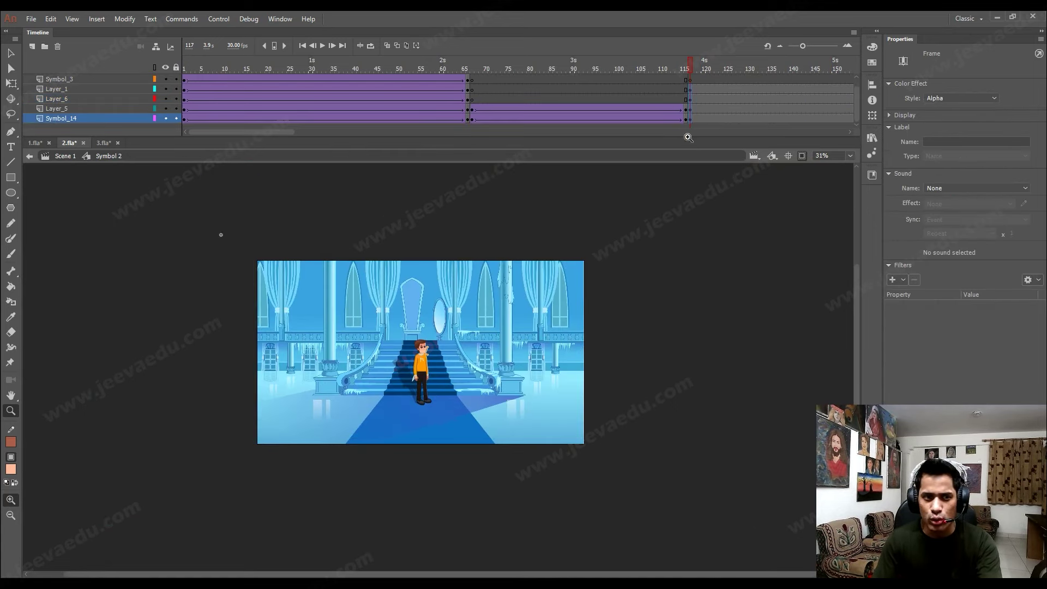
key(ctrl+alt+s)
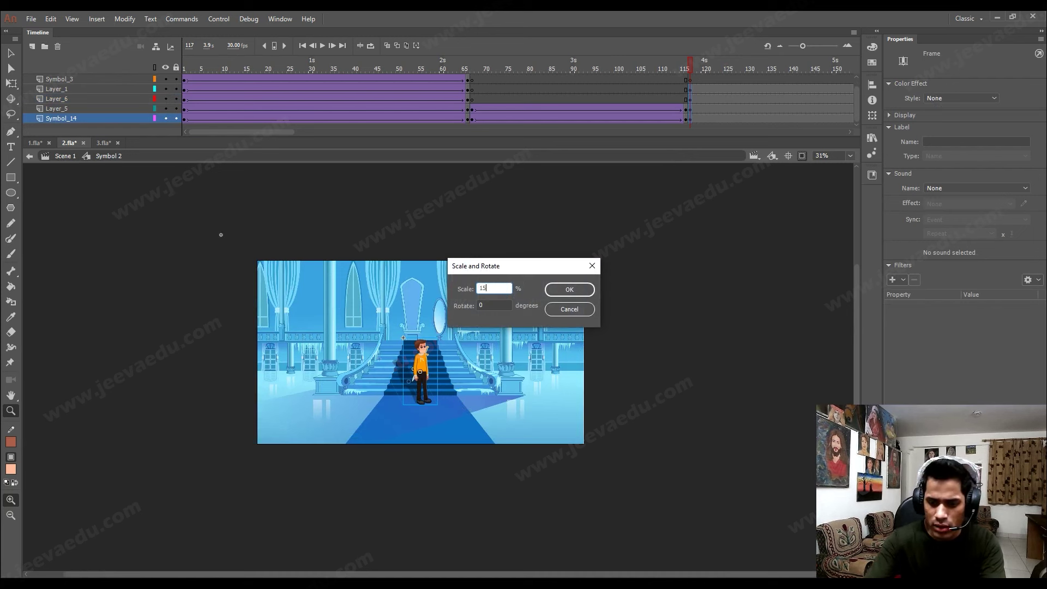
text(150)
key(Return)
key(ctrl+alt+s)
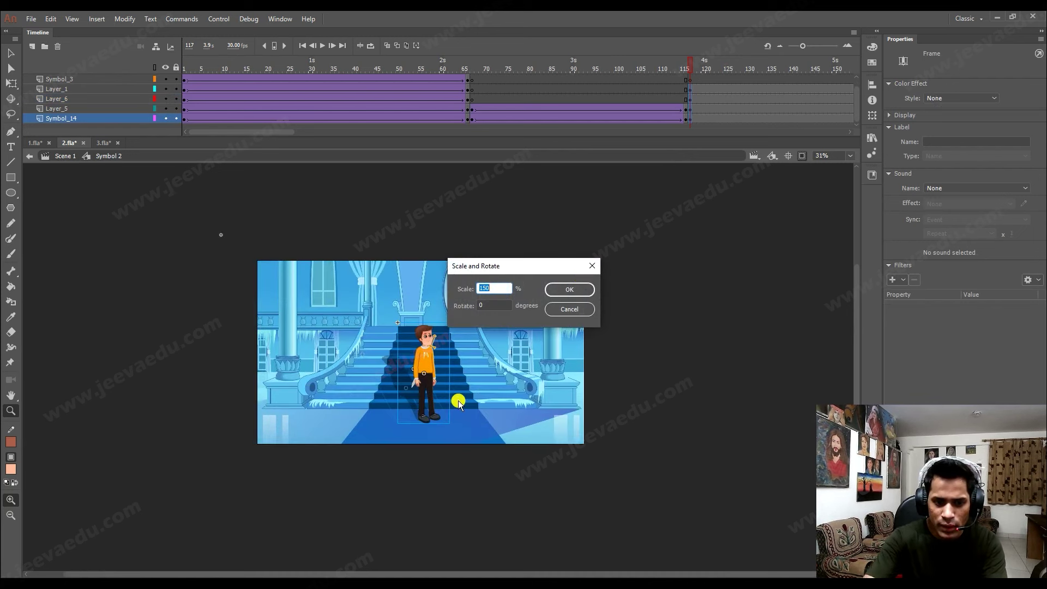
click(566, 311)
Reposition the whole frame 117 shot to center the character on stage, and scale it by 105% twice.
key(ctrl+a)
key(v)
drag(430, 395, 422, 381)
click(422, 381)
key(ctrl+alt+s)
text(105)
key(Return)
key(ctrl+alt+s)
key(Return)
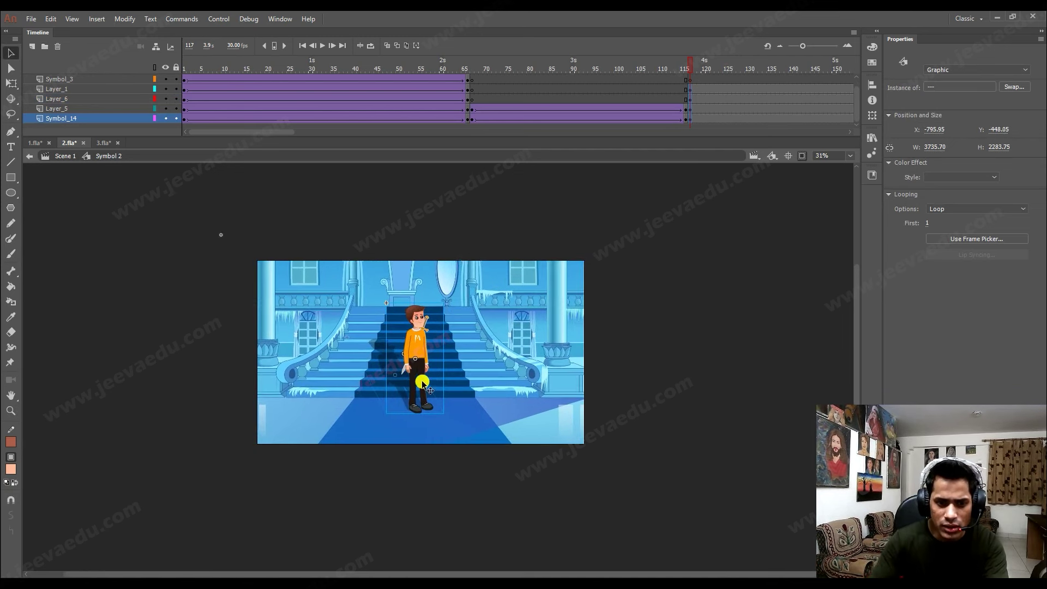
Play back the cut from the moving close-up to the sword-drawing shot.
key(z)
drag(421, 368, 425, 372)
drag(689, 78, 606, 86)
click(601, 80)
key(Return)
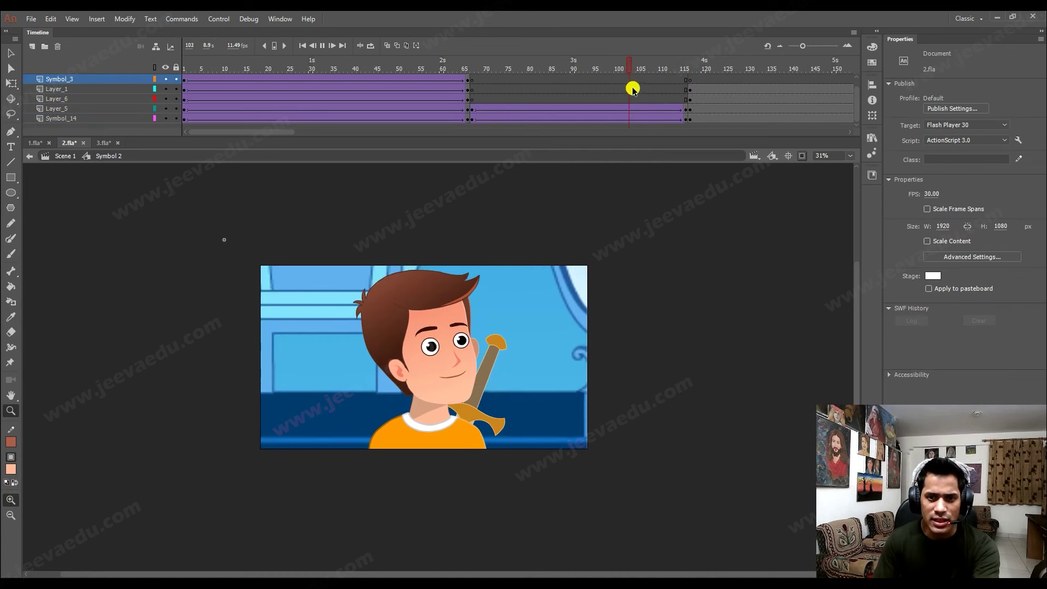
Insert keyframes on all layers at frame 150, where the sword is drawn.
drag(720, 63, 680, 116)
key(F6)
mouse_move(674, 63)
mouse_down()
mouse_move(713, 64)
mouse_move(596, 64)
mouse_move(675, 64)
mouse_up()
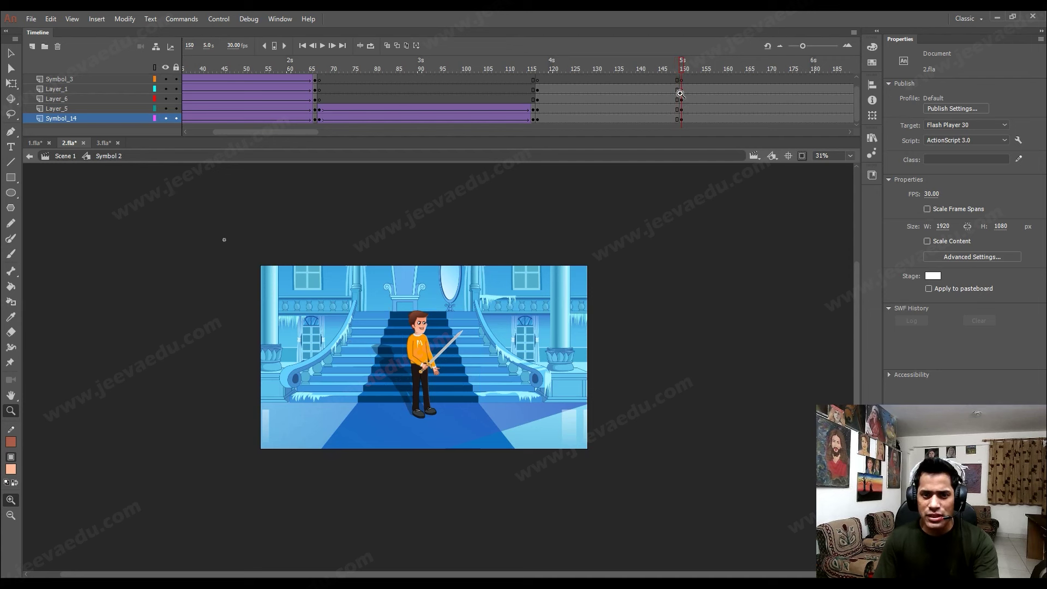
Scale the artwork on all layers at frame 150 by 150% three times.
key(v)
click(680, 90)
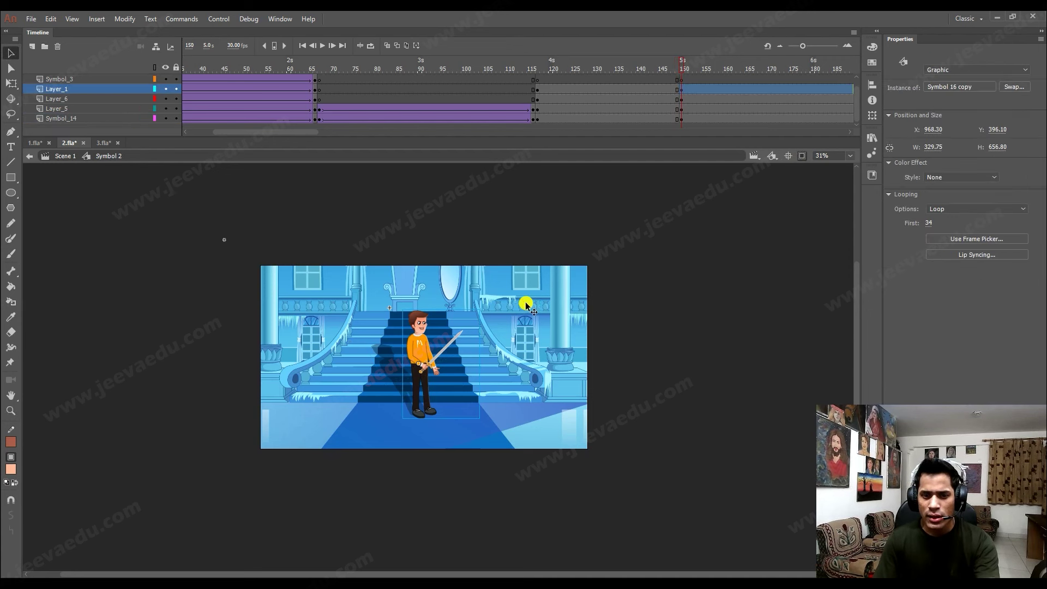
click(686, 108)
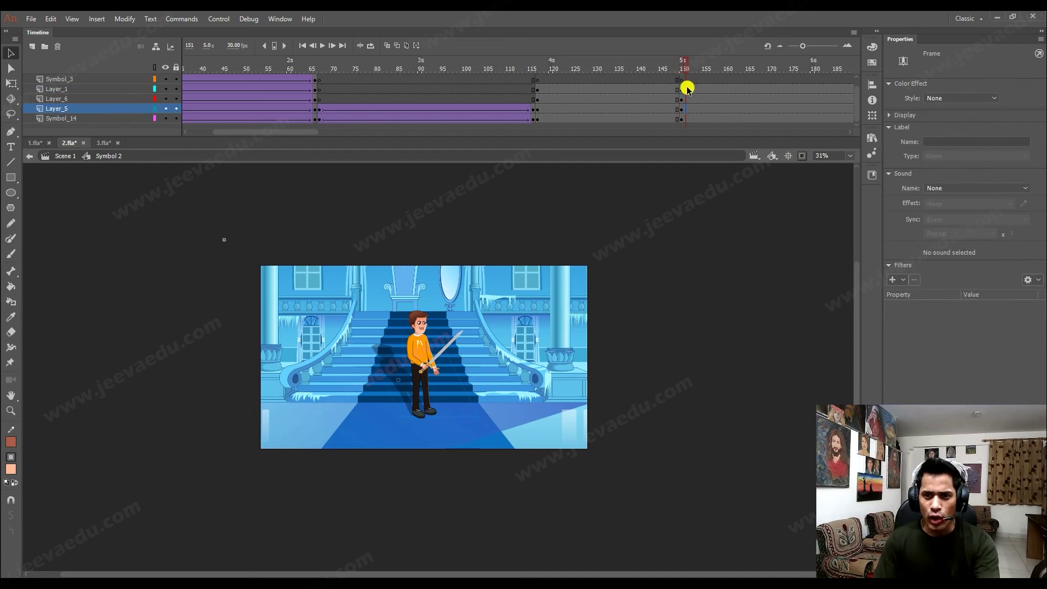
click(680, 119)
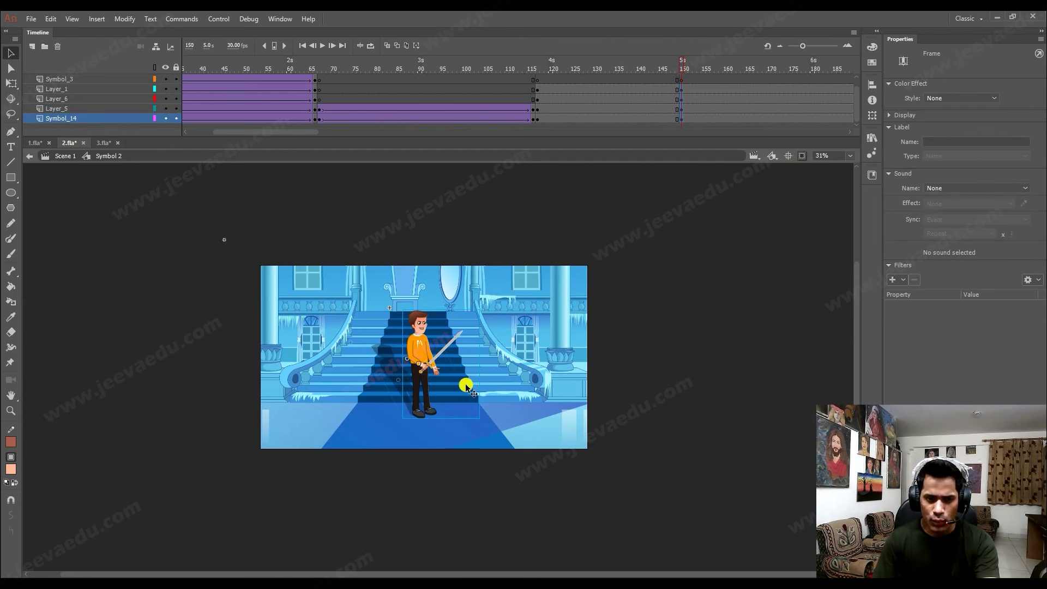
key(ctrl+alt+s)
key(Return)
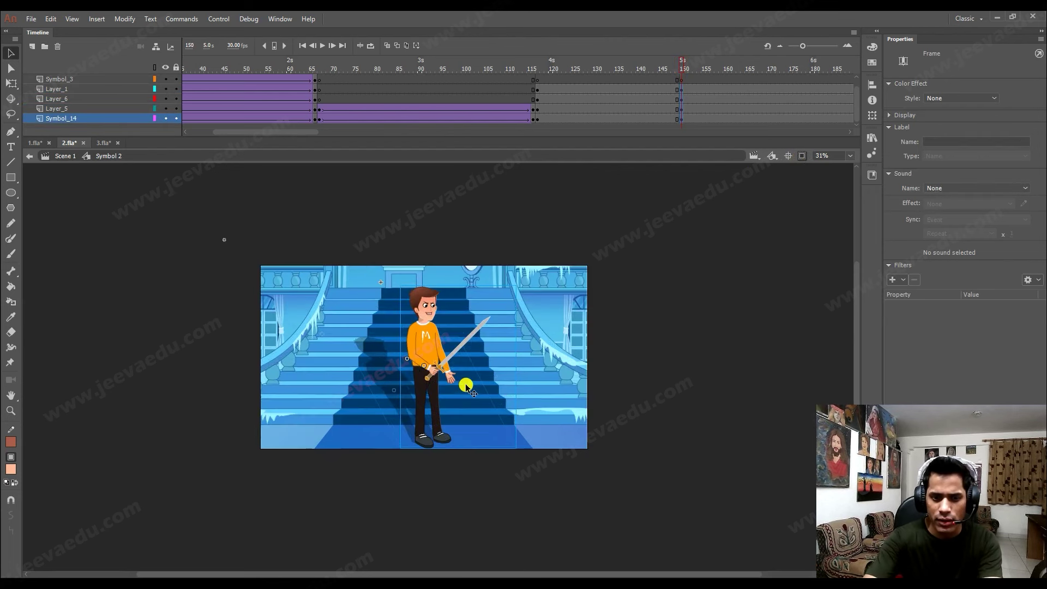
key(ctrl+y)
key(ctrl+y)
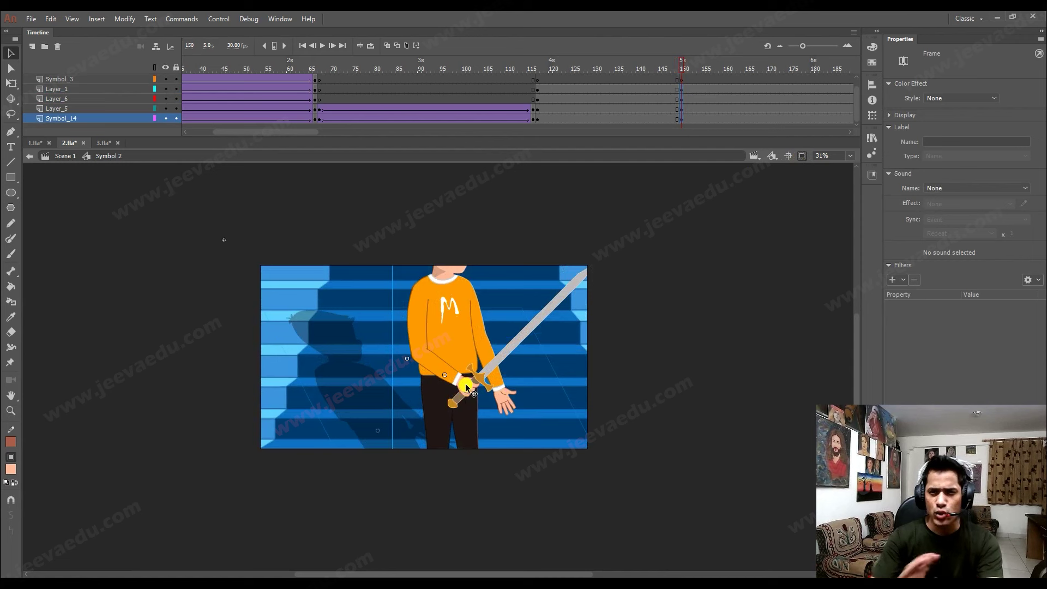
Scale the frame 150 artwork by another 150% and reposition it to frame the character's face as a close-up.
drag(466, 320, 442, 411)
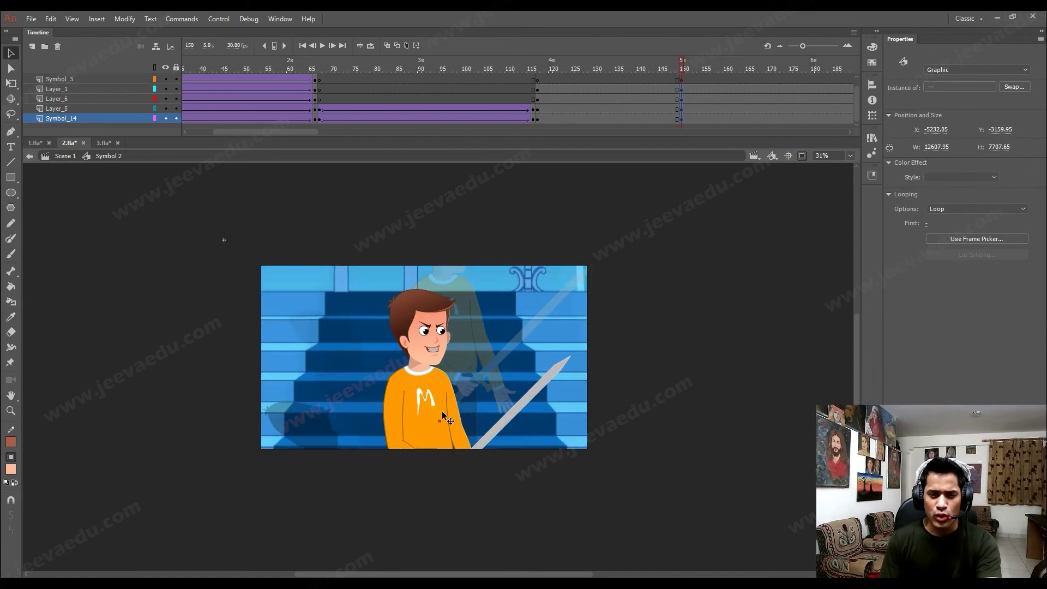
key(ctrl+alt+s)
key(Return)
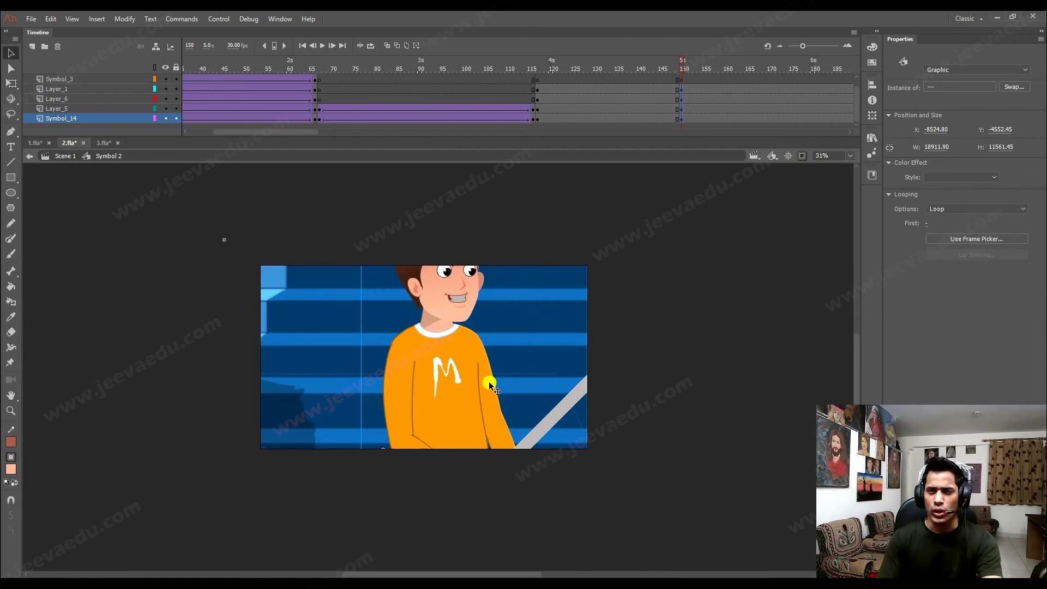
drag(477, 417, 464, 451)
key(ctrl+alt+s)
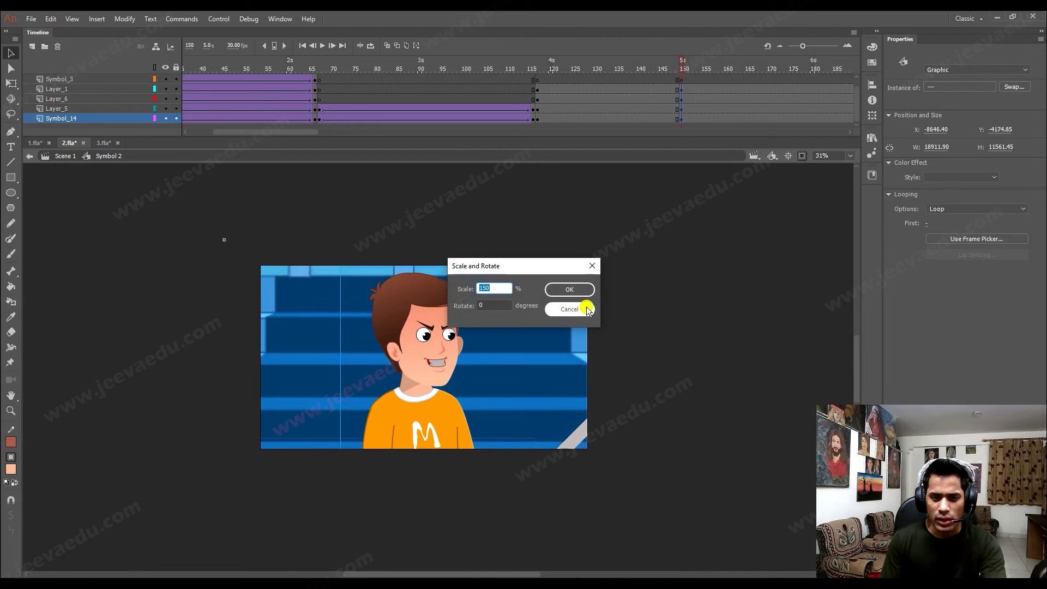
click(570, 307)
Turn off stage clipping and delete the palace overlay and the character's shadow from frame 150.
click(800, 155)
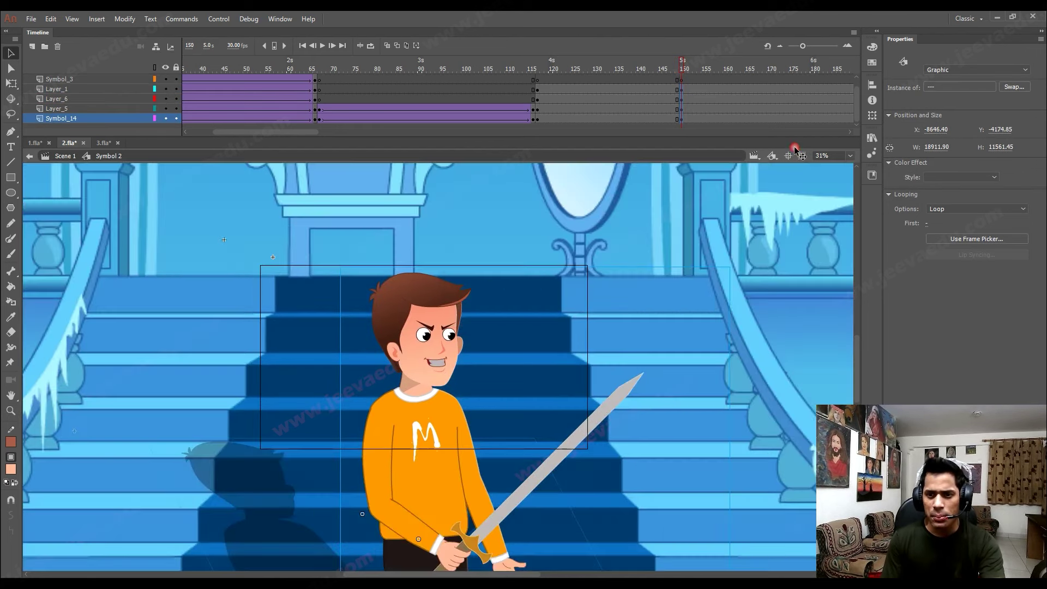
key(z)
alt+click(438, 372)
alt+click(439, 377)
alt+click(449, 436)
key(v)
click(341, 399)
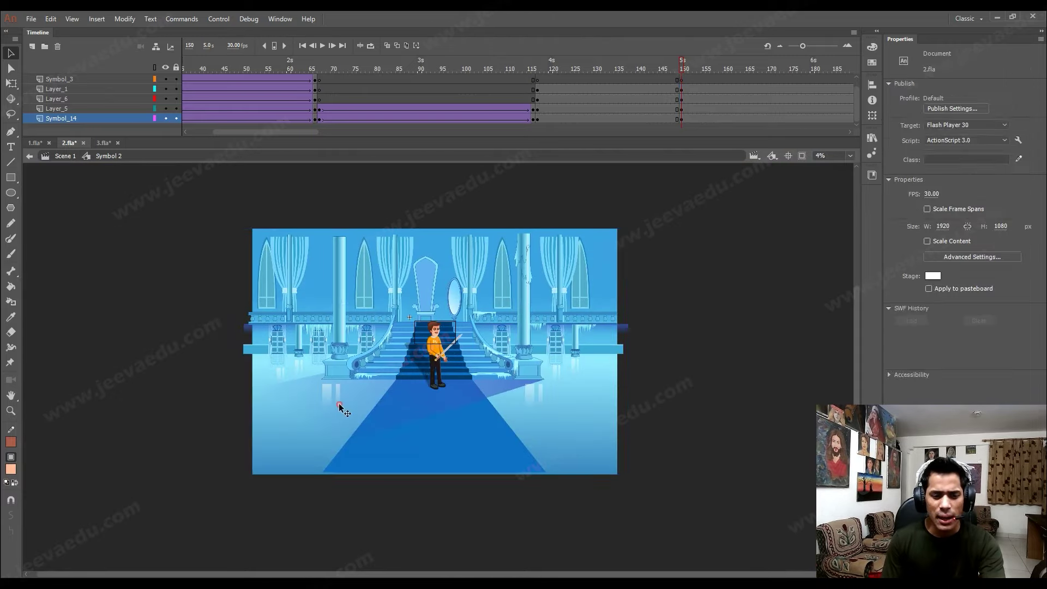
key(Delete)
click(417, 367)
key(Delete)
click(431, 362)
Examine the framing of the character's face in the new close-up at frames 150 and 155.
key(z)
click(435, 323)
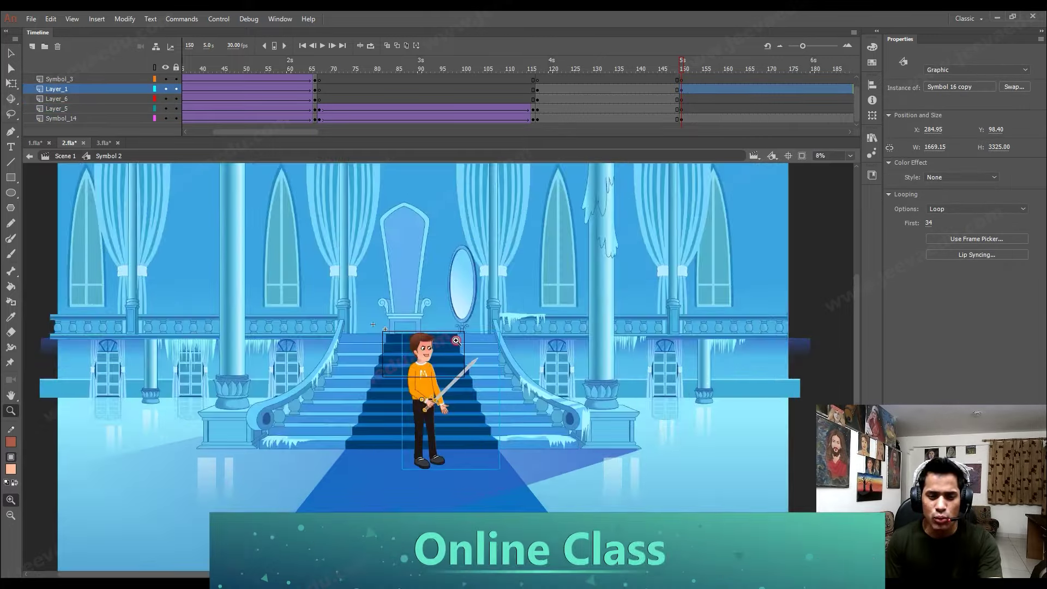
click(437, 335)
click(440, 345)
click(439, 344)
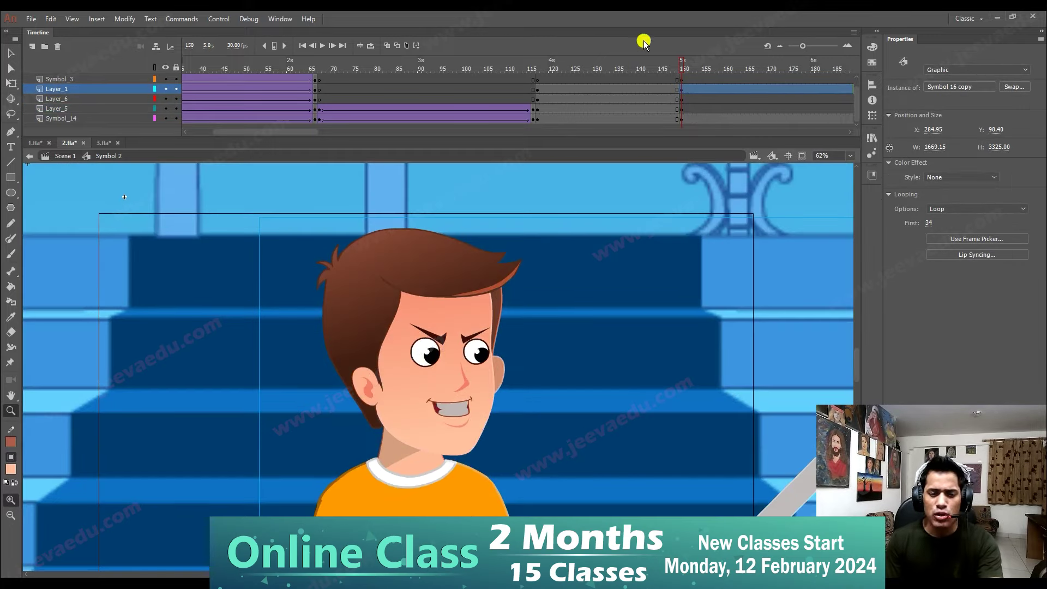
click(703, 70)
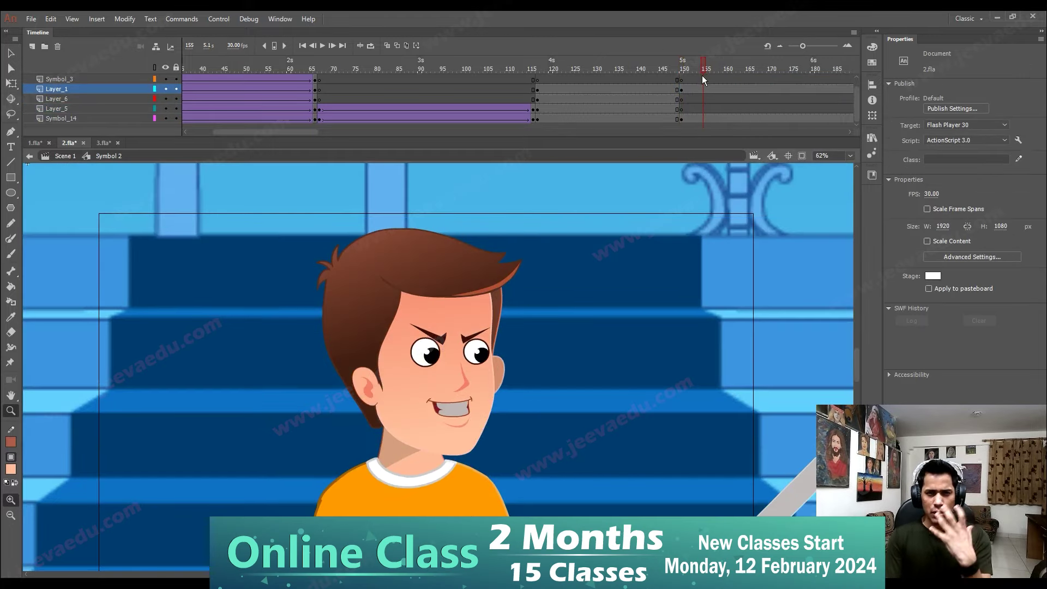
click(700, 78)
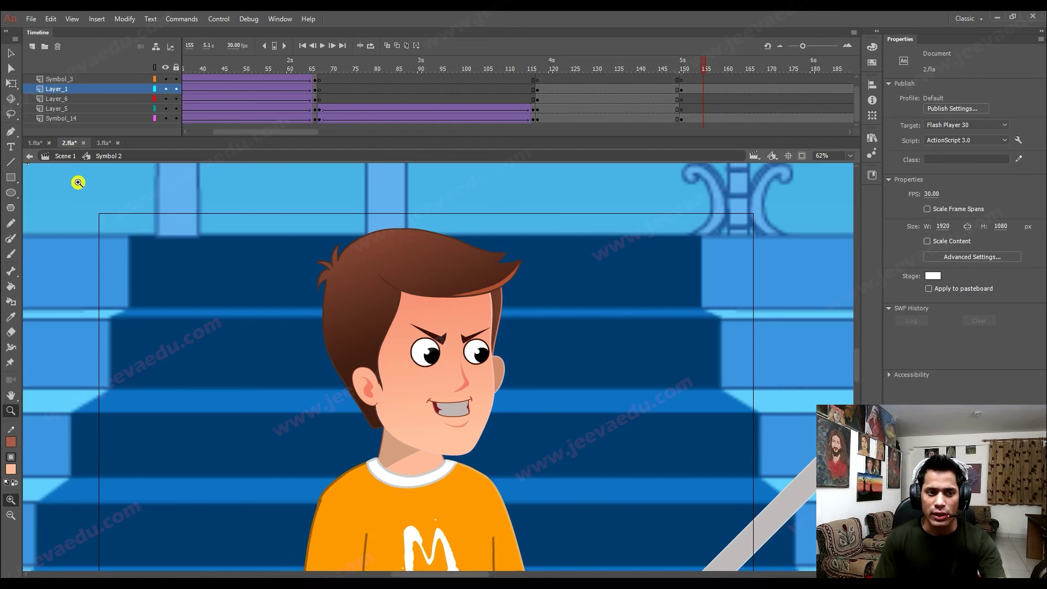
Switch to 1.fla and scrub through the sword-drawing animation of the third character.
click(34, 143)
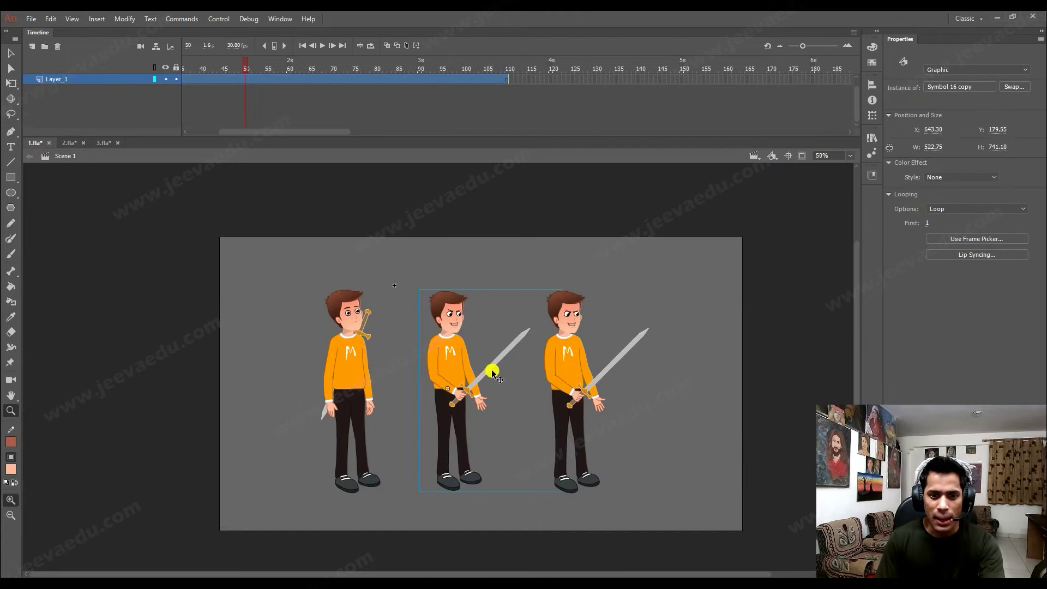
click(573, 338)
click(519, 346)
click(385, 347)
drag(307, 357, 384, 360)
drag(210, 59, 1, 94)
drag(66, 96, 336, 101)
alt+click(327, 324)
key(v)
click(428, 363)
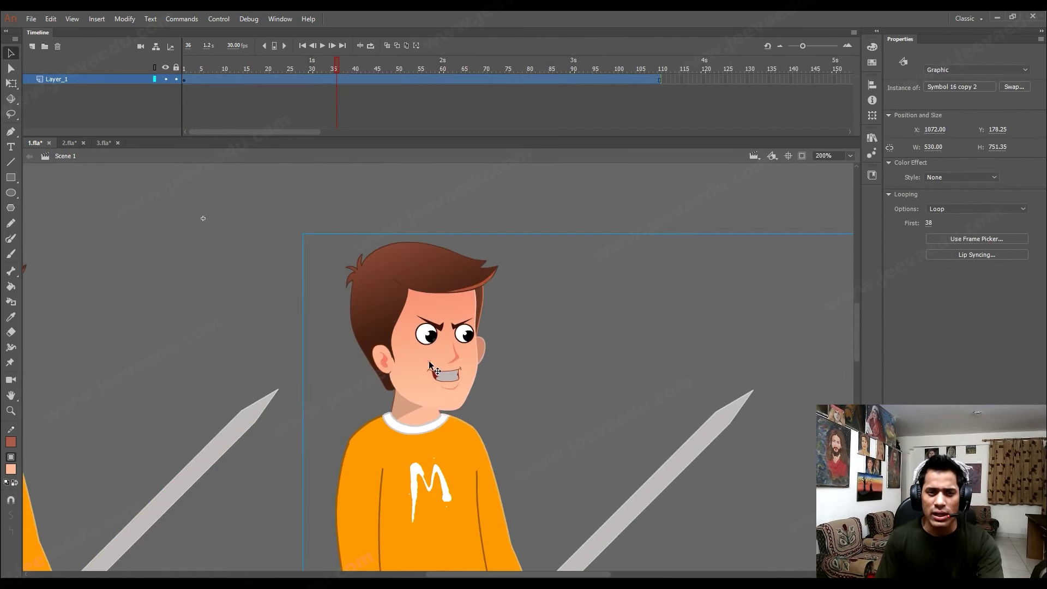
Open the third character's nested head symbol and play its facial animation.
double_click(429, 361)
drag(420, 68, 330, 73)
key(z)
click(421, 366)
double_click(440, 342)
key(Return)
key(Return)
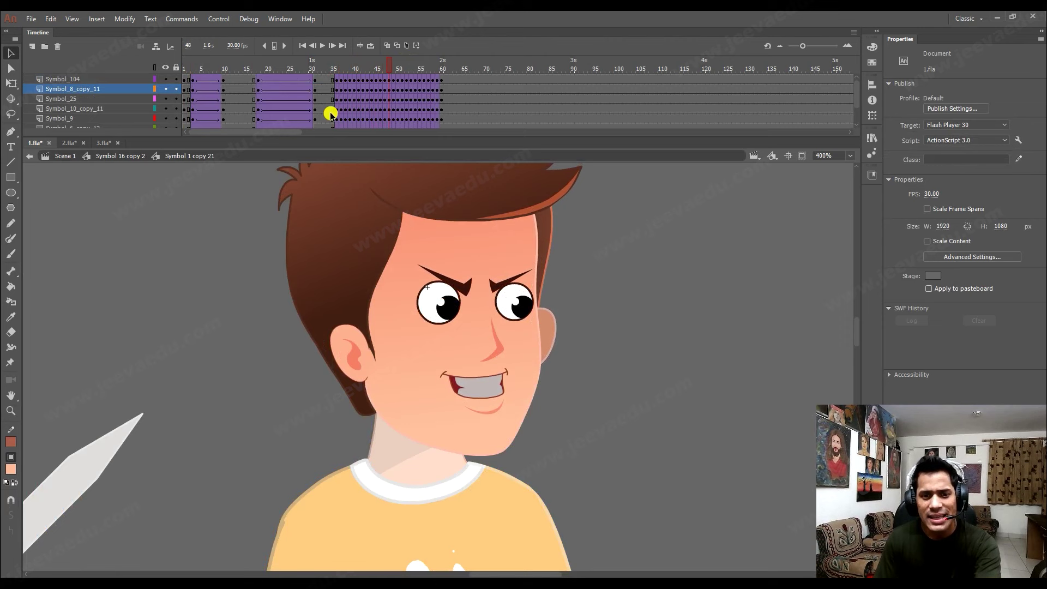
Return to the main scene of 1.fla and copy the third character.
key(z)
alt+click(457, 222)
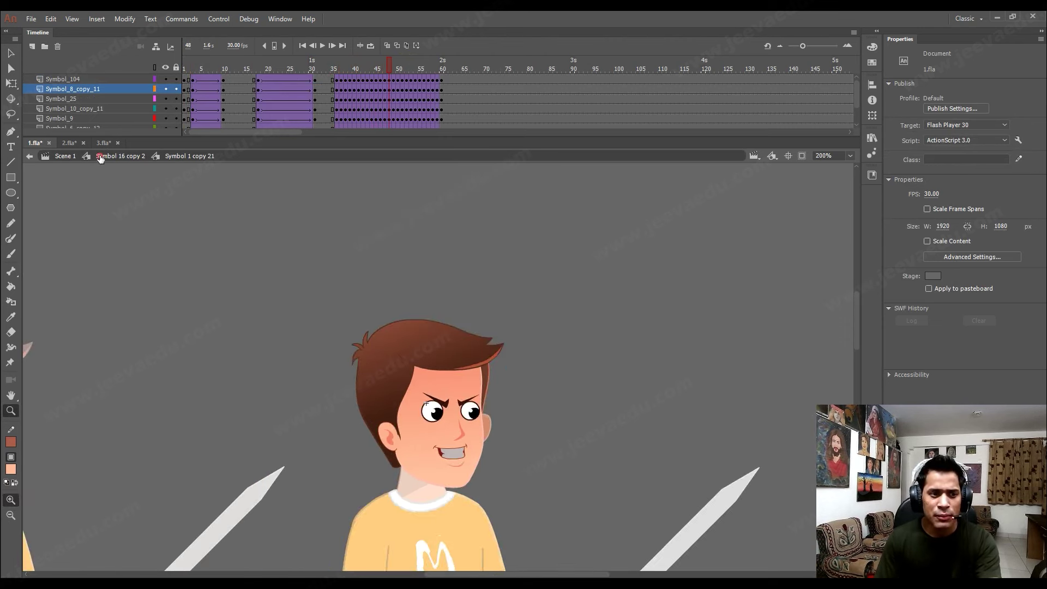
click(101, 157)
key(ctrl+e)
drag(476, 425, 413, 299)
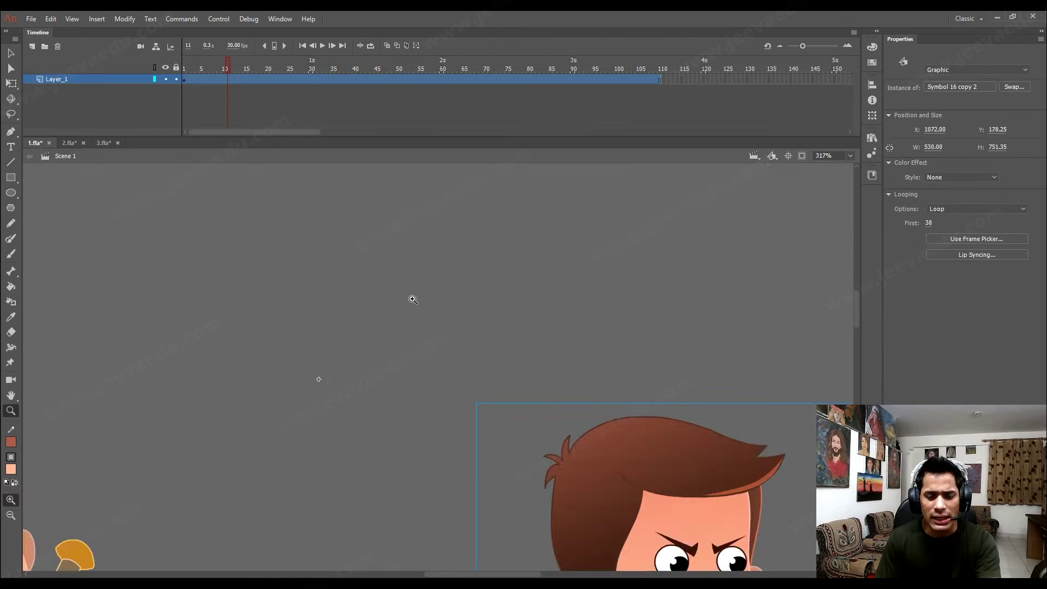
alt+click(485, 381)
alt+click(484, 392)
alt+click(492, 421)
key(v)
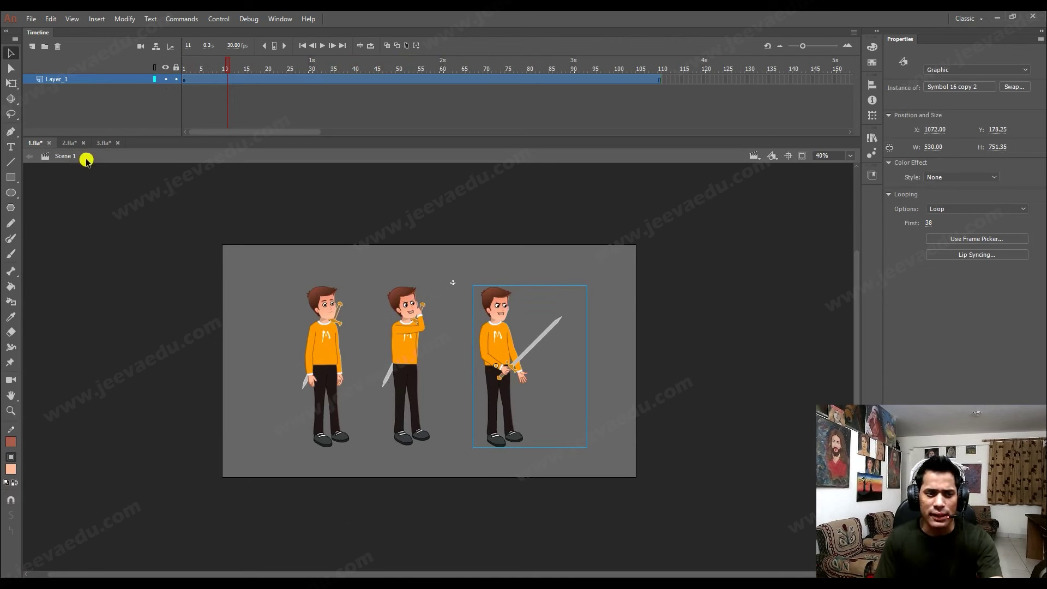
Replace the character at frame 150 in 2.fla with the third character from 1.fla, pasting it in place on Layer_5.
click(69, 142)
drag(367, 131, 315, 127)
click(479, 109)
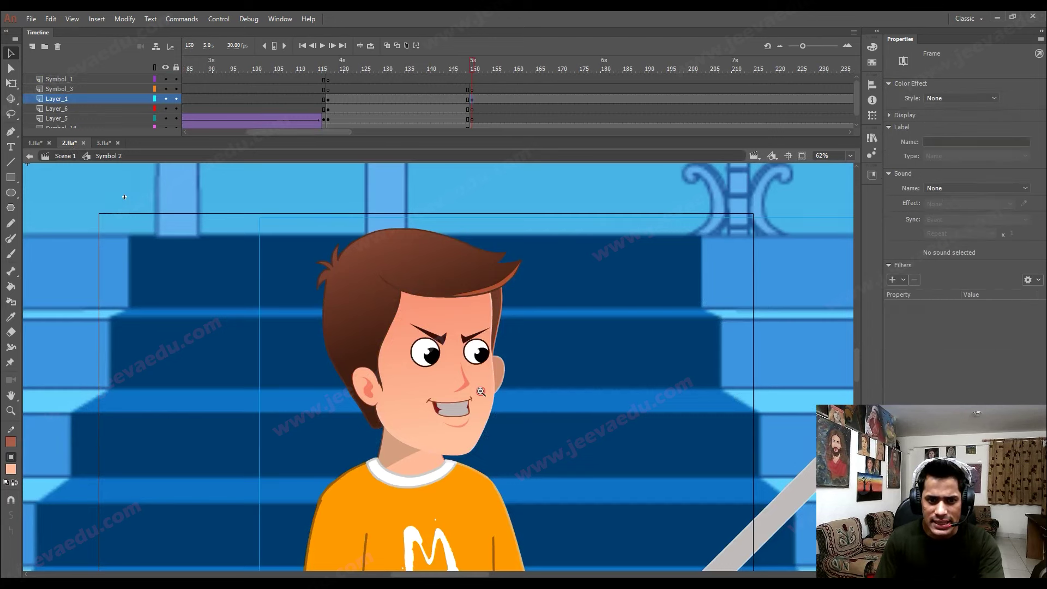
key(z)
alt+click(483, 392)
alt+click(434, 431)
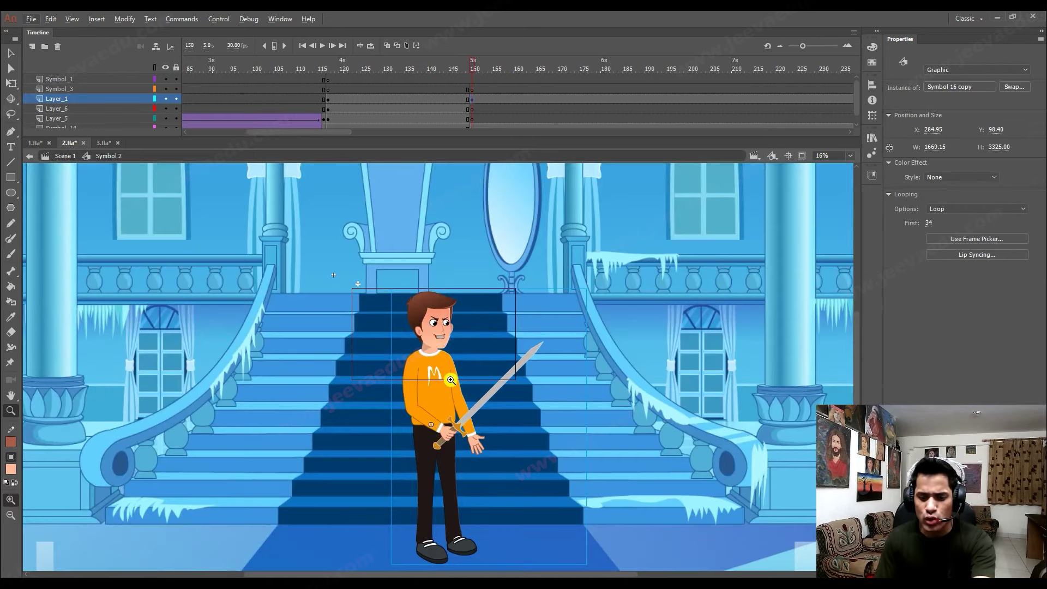
key(Delete)
click(476, 118)
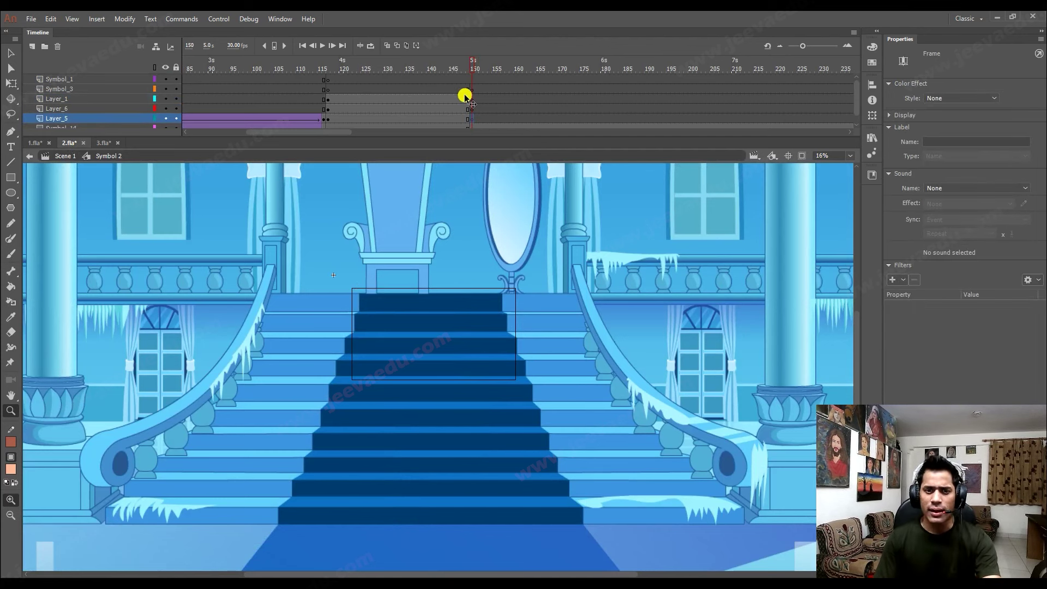
key(ctrl+shift+v)
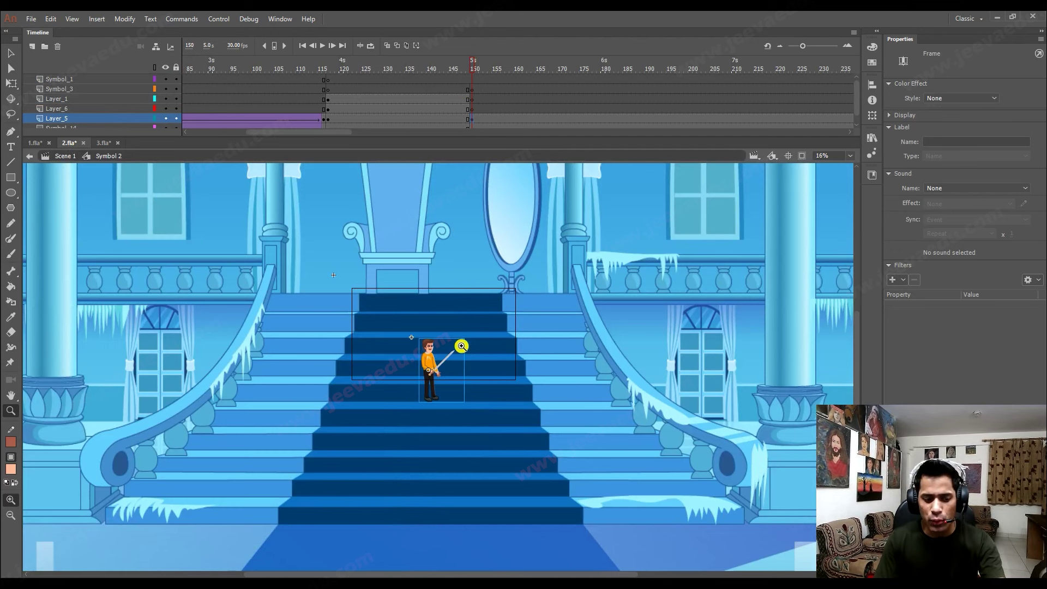
Enlarge the third character at frame 150 and place it over the stairs as a close-up.
click(431, 363)
key(q)
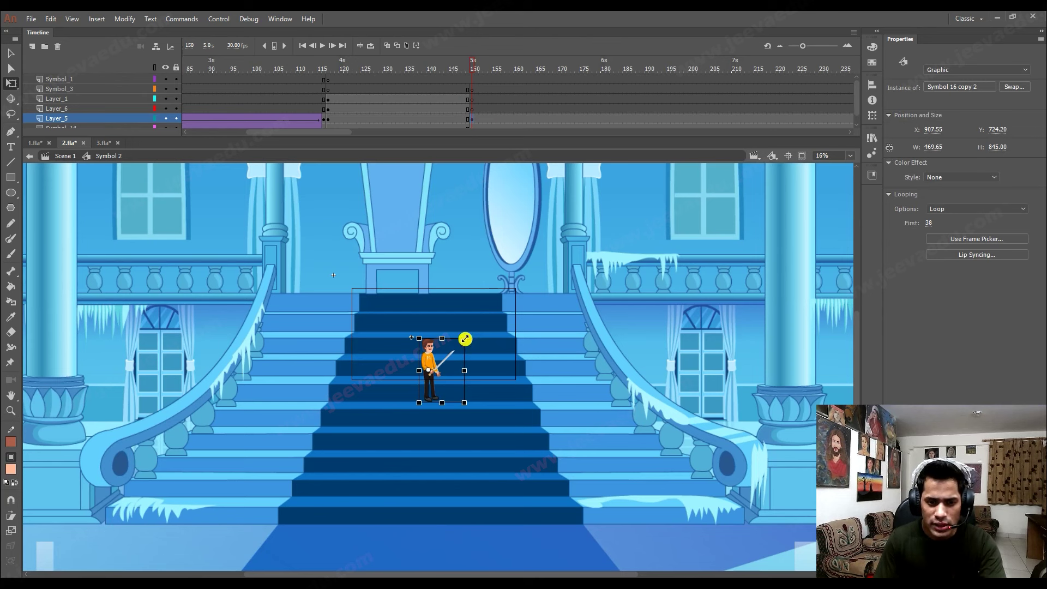
drag(494, 297, 527, 236)
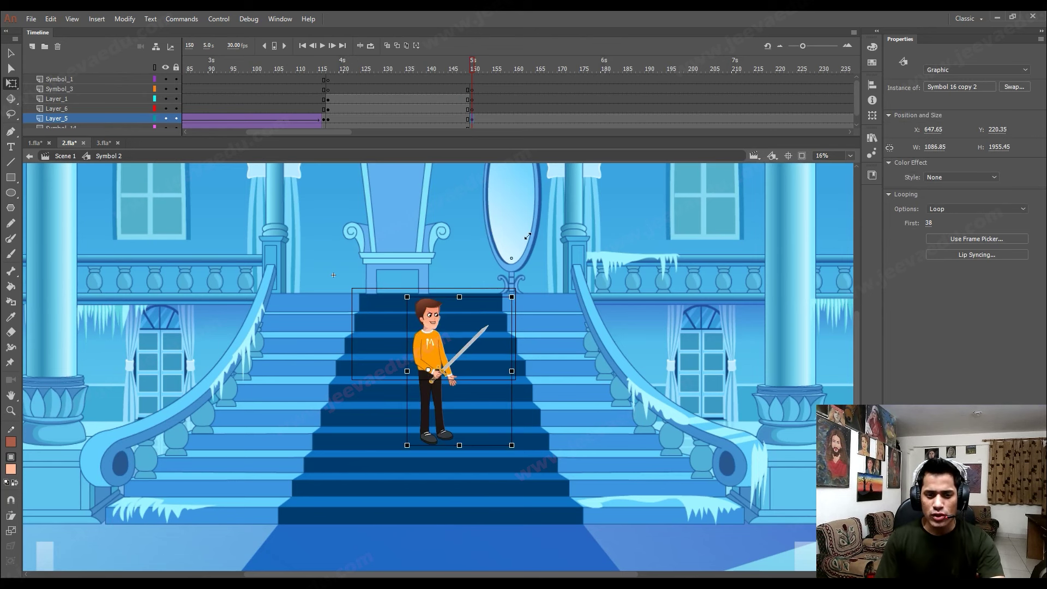
drag(561, 188, 630, 82)
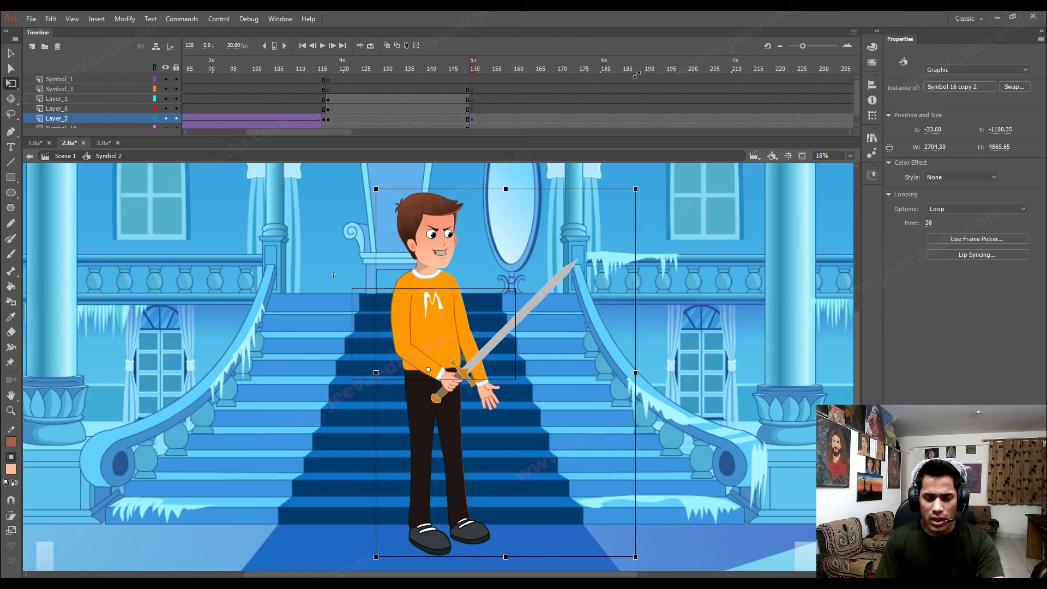
drag(433, 299, 437, 397)
drag(640, 285, 601, 318)
drag(440, 357, 406, 351)
Clip the view to the stage and refine the character's close-up framing, reducing it slightly, scaling it by 102% and repositioning it.
click(802, 156)
key(z)
click(462, 338)
key(v)
key(q)
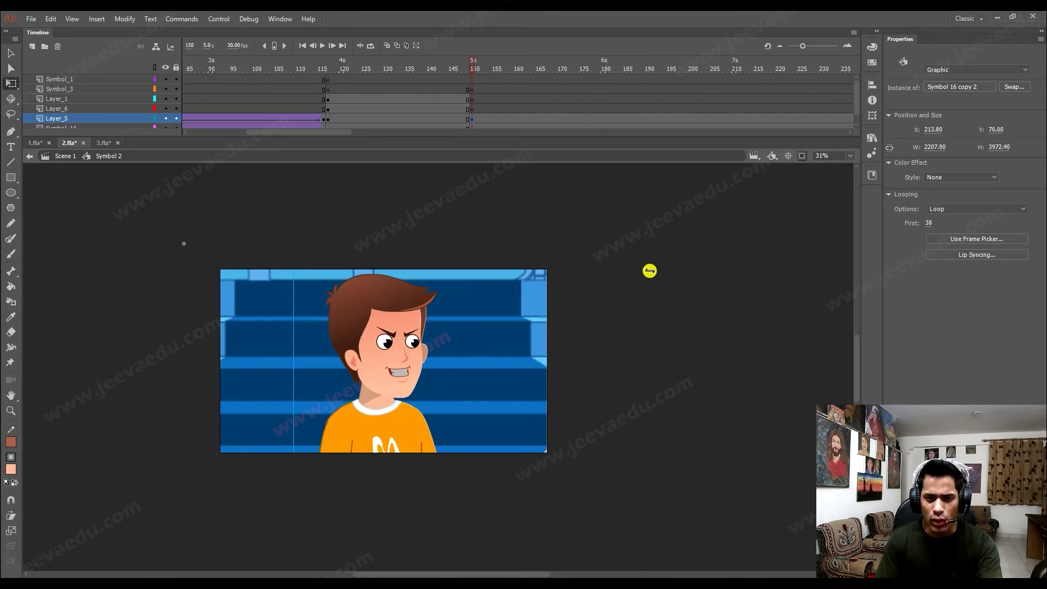
drag(718, 268, 691, 276)
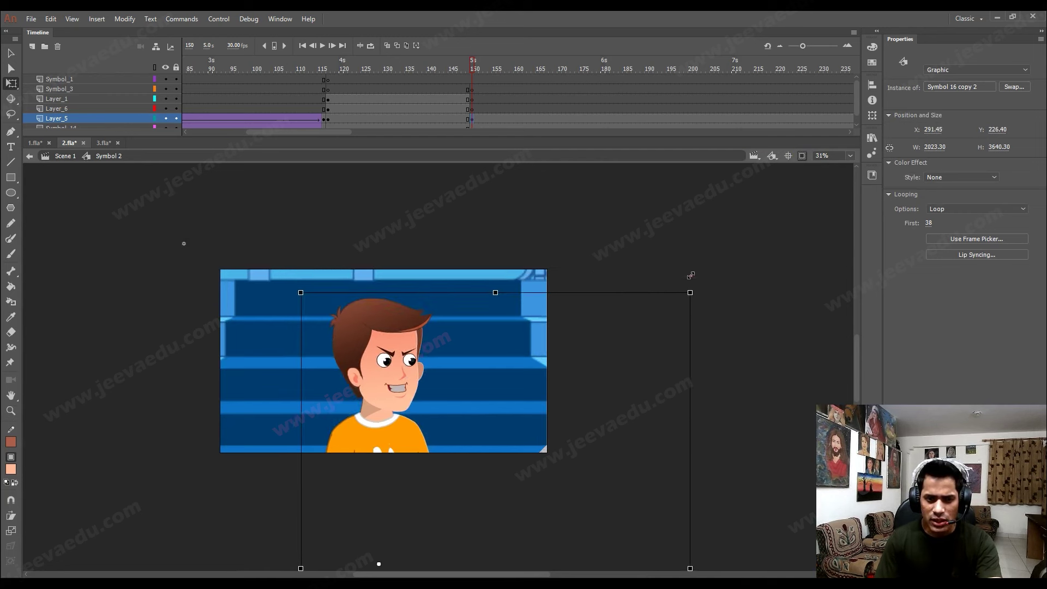
drag(365, 403, 365, 388)
key(ctrl+alt+s)
text(102)
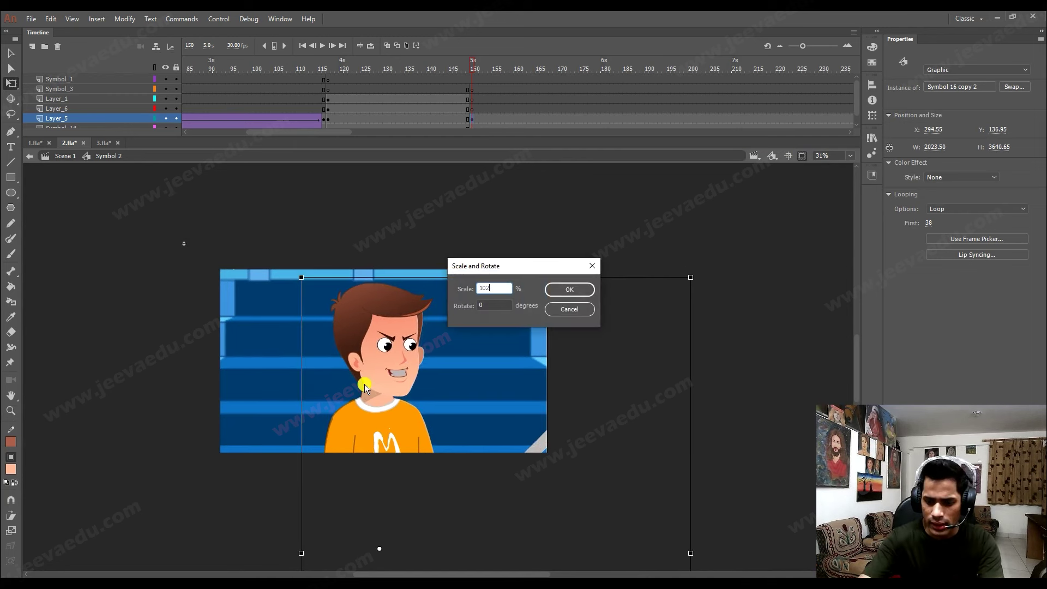
key(Return)
drag(364, 384, 374, 382)
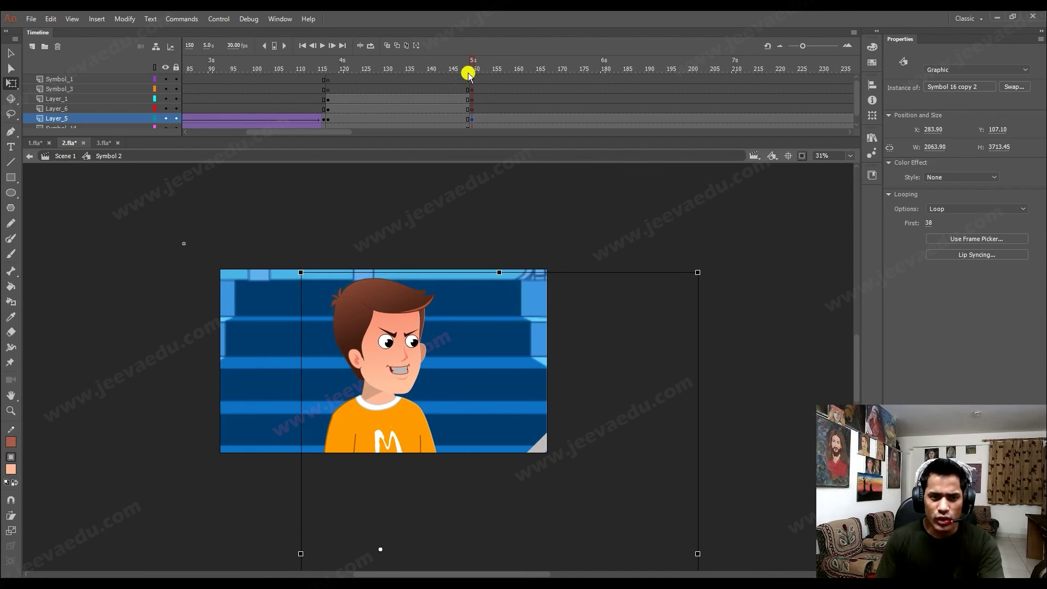
Zoom in on the character's face and play the close-up from frame 150 to check the framing.
key(z)
click(397, 351)
drag(406, 343, 413, 332)
key(Return)
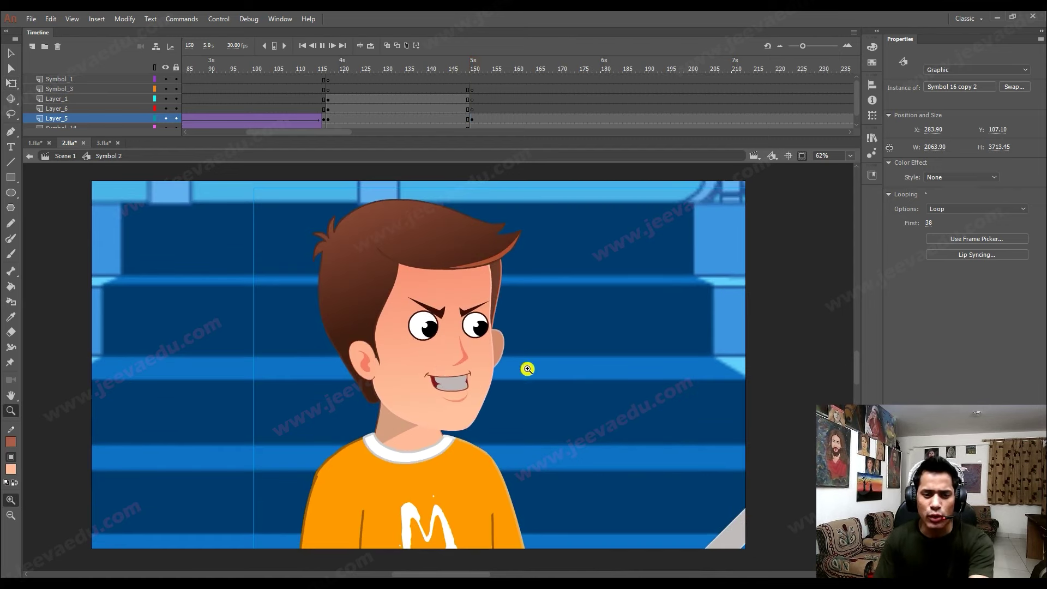
key(Return)
click(483, 69)
key(Return)
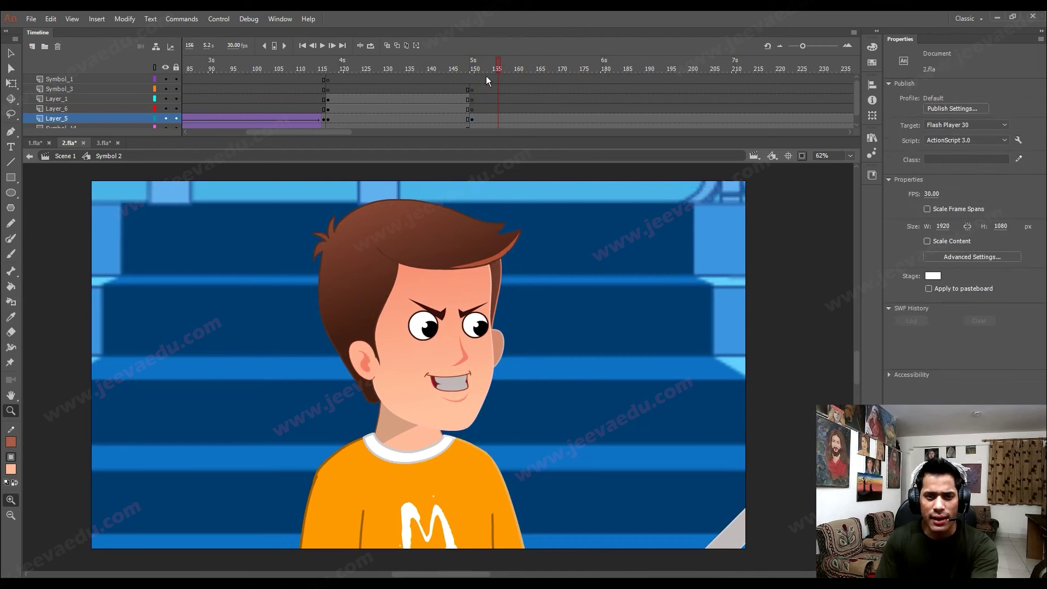
Move the Symbol_14 palace background down at frame 150 so the throne base and mirror sit behind the character.
click(467, 70)
click(469, 119)
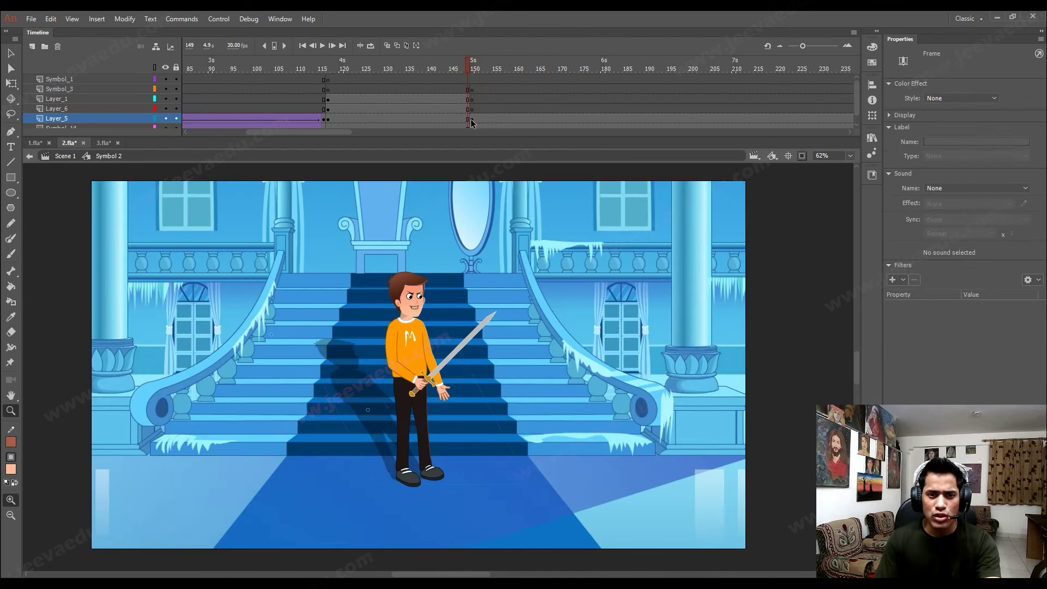
key(ctrl+minus)
key(v)
click(508, 345)
drag(509, 335, 517, 431)
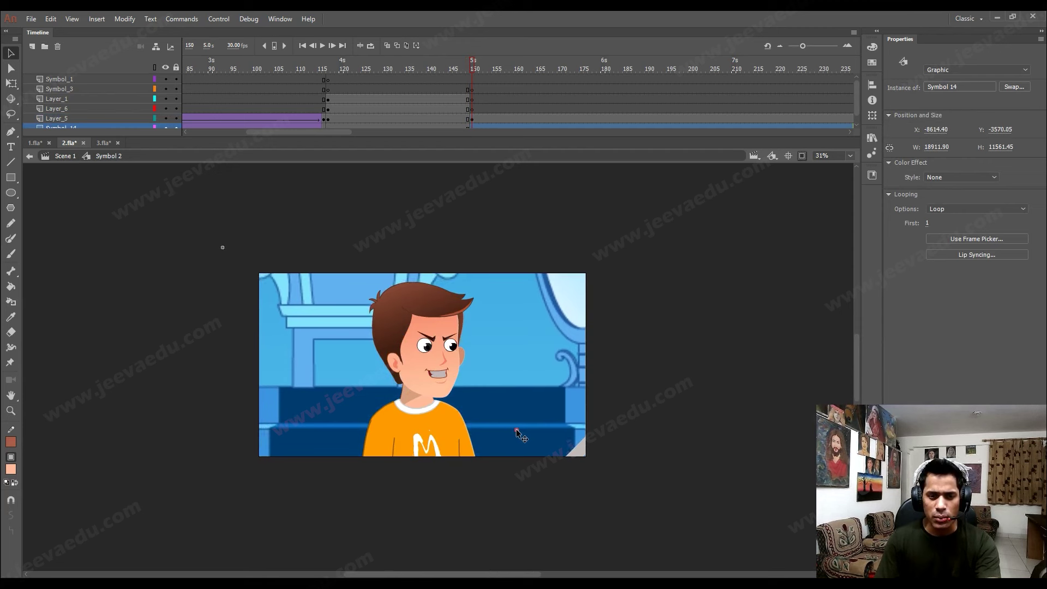
Play the close-up against the shifted background and scrub the frames after 150 to judge its timing.
click(460, 75)
key(Return)
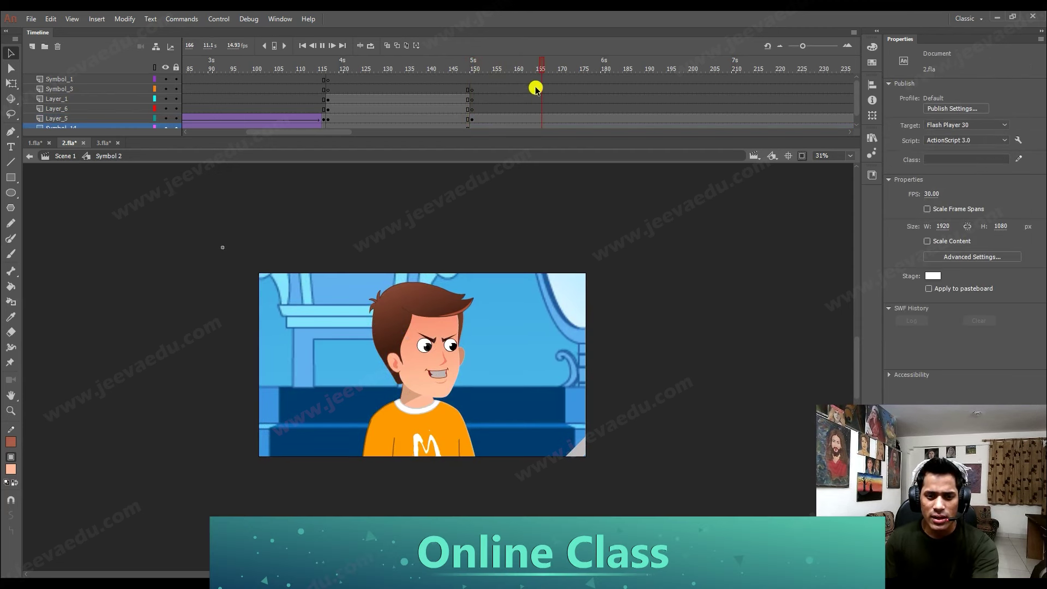
drag(661, 87, 537, 109)
drag(631, 114, 638, 142)
drag(621, 61, 470, 97)
key(Return)
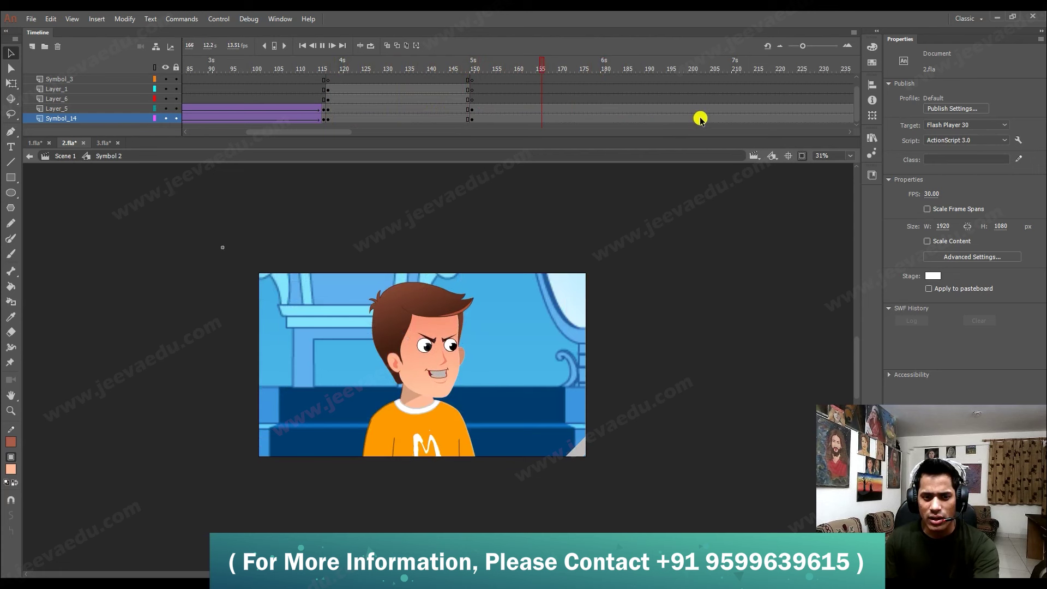
key(Return)
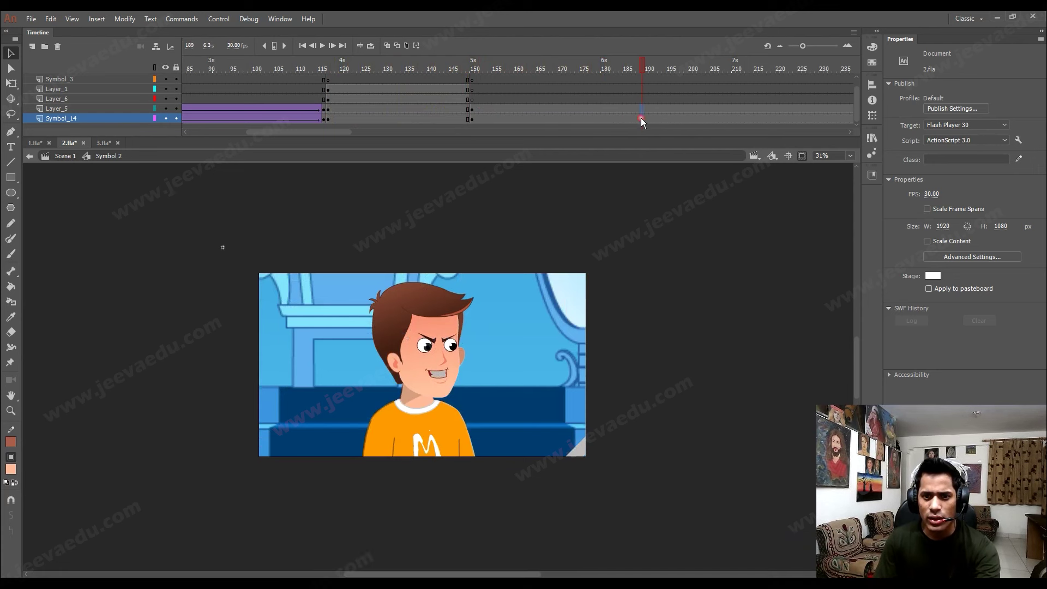
Add keyframes at frame 187 on Layer_5 and Symbol_14, create classic tweens from frame 150, and play the section.
drag(635, 109, 596, 125)
key(F6)
right_click(597, 127)
click(632, 140)
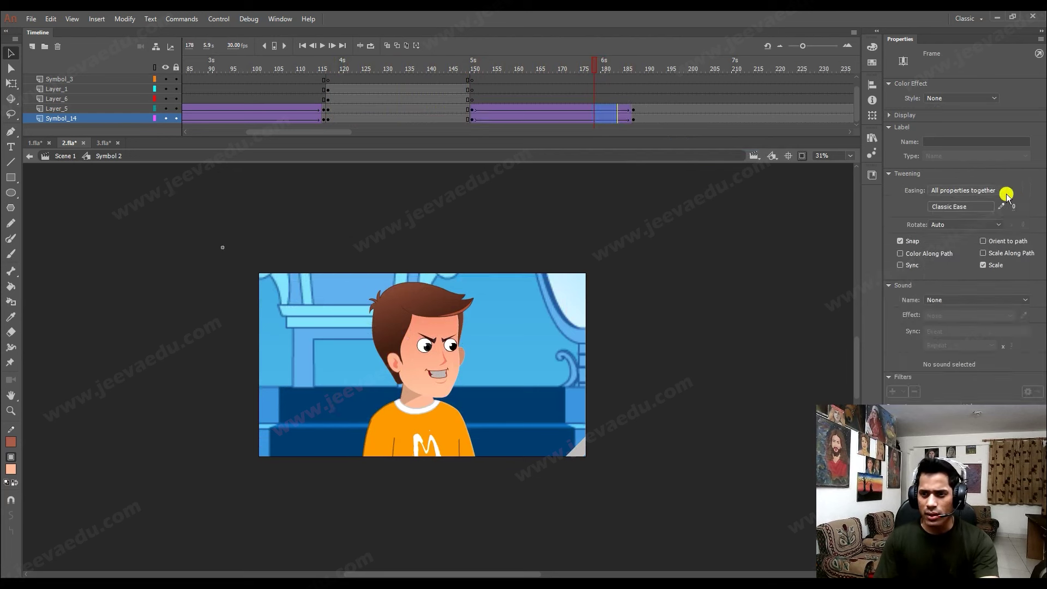
drag(573, 69, 437, 71)
key(Return)
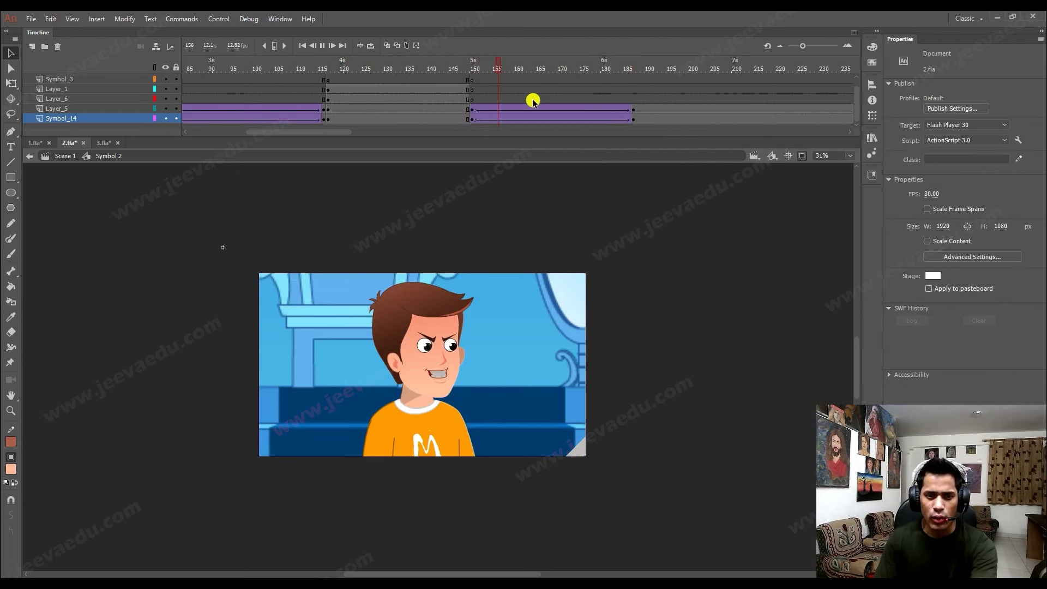
key(Return)
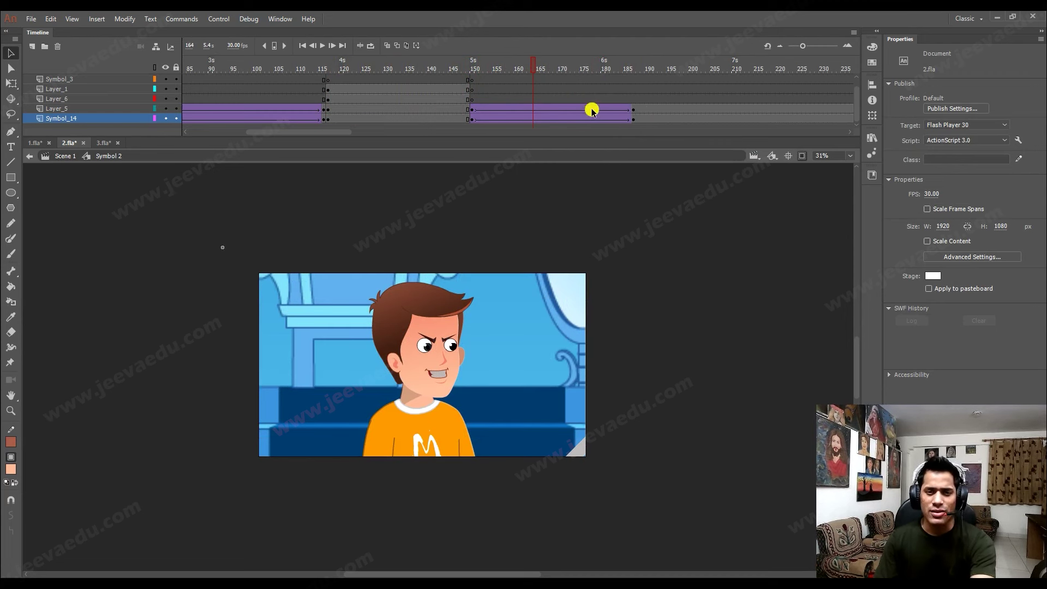
Remove the classic tweens and end keyframes after frame 150 from Layer_5 and Symbol_14.
drag(551, 111, 585, 118)
right_click(570, 107)
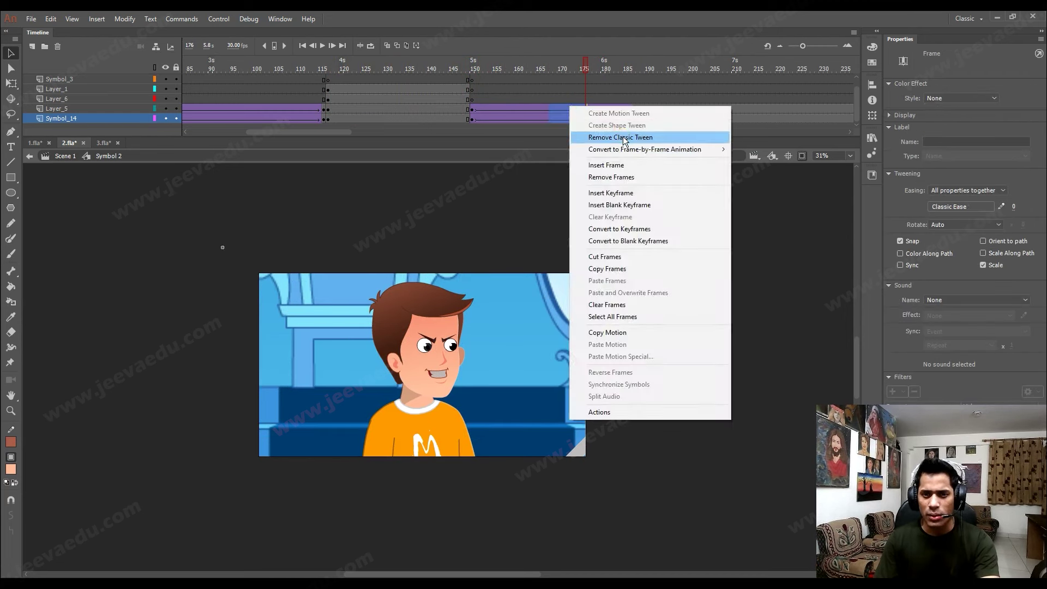
click(623, 140)
right_click(626, 111)
click(676, 224)
click(639, 67)
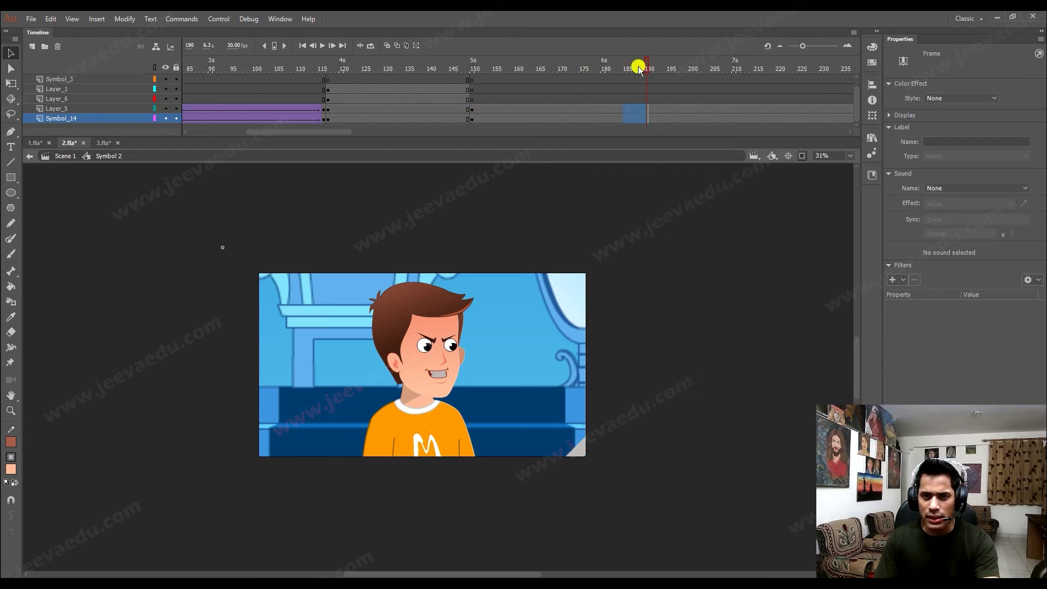
Insert keyframes at frame 177 on Layer_5 and Symbol_14 and create classic tweens from frame 150 with ease 100 out.
drag(467, 82, 446, 75)
key(Return)
click(533, 63)
key(z)
click(434, 367)
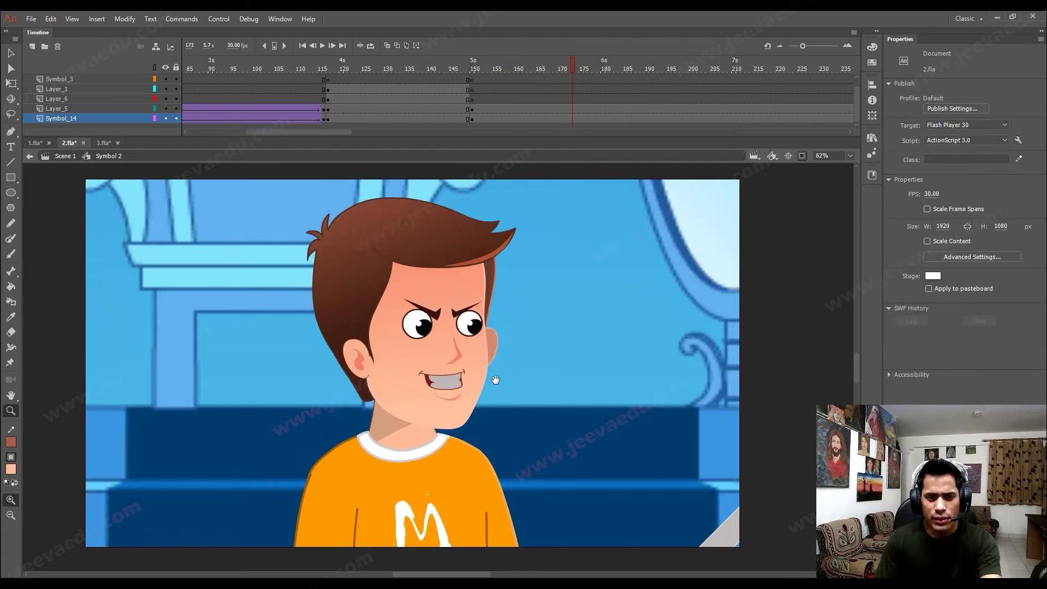
drag(572, 62, 537, 122)
key(F6)
right_click(551, 109)
click(591, 140)
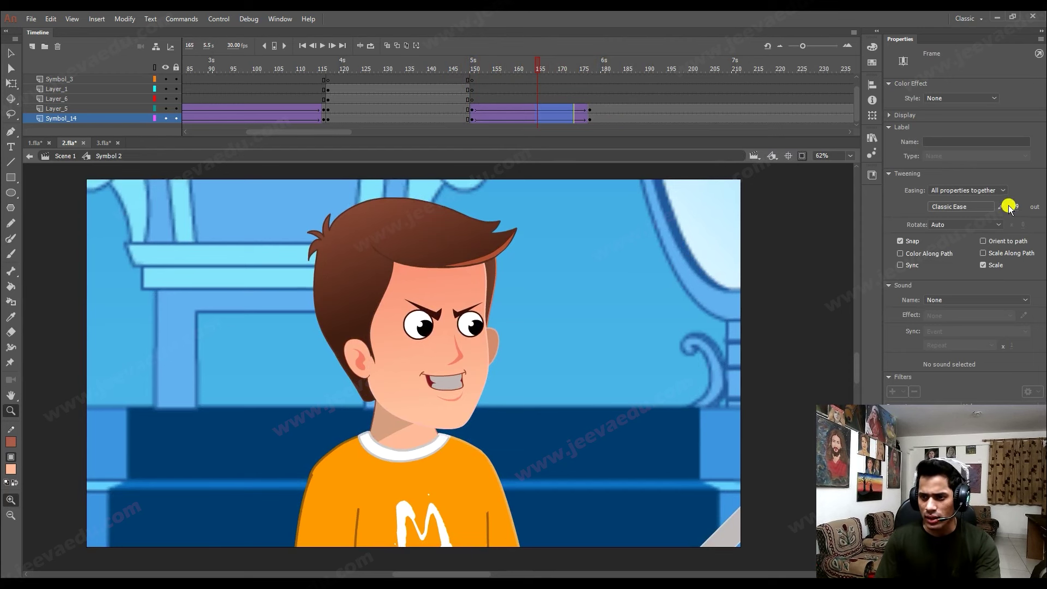
Scale the character and background together by 105% at frame 177 for the push-in.
drag(589, 109, 591, 120)
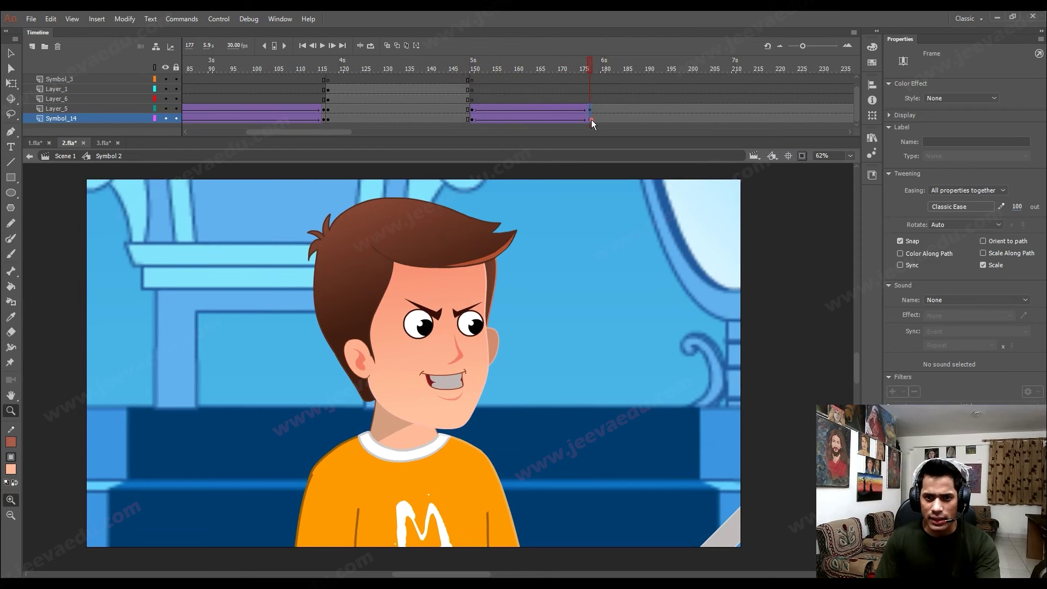
key(ctrl+minus)
key(ctrl+alt+s)
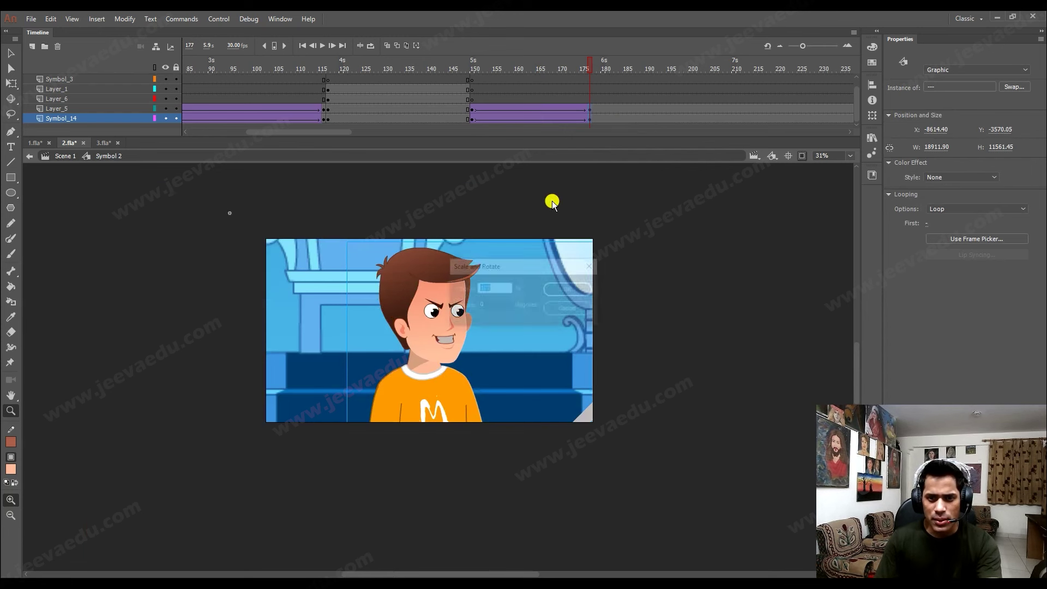
text(105)
key(Return)
key(v)
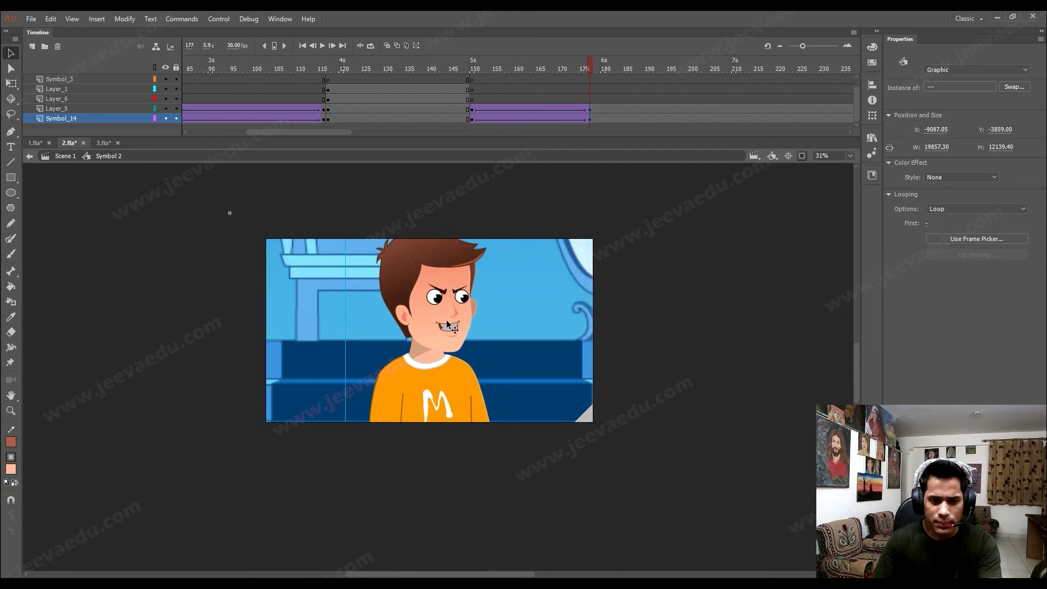
Enlarge the character and background further at frame 177, move them down to keep the head framed, and play the push-in.
drag(587, 70, 547, 68)
click(581, 87)
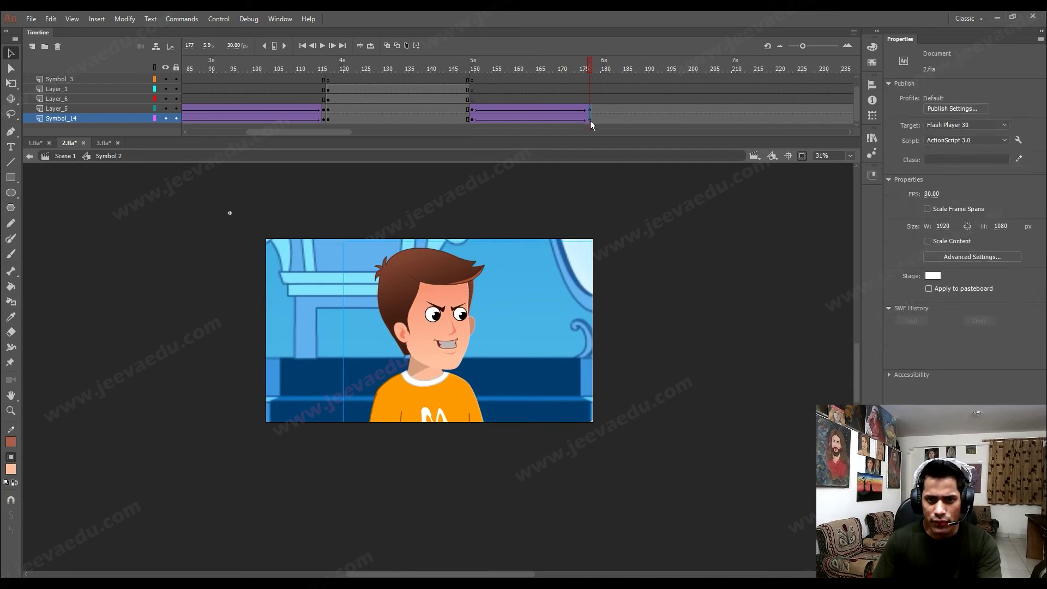
click(463, 302)
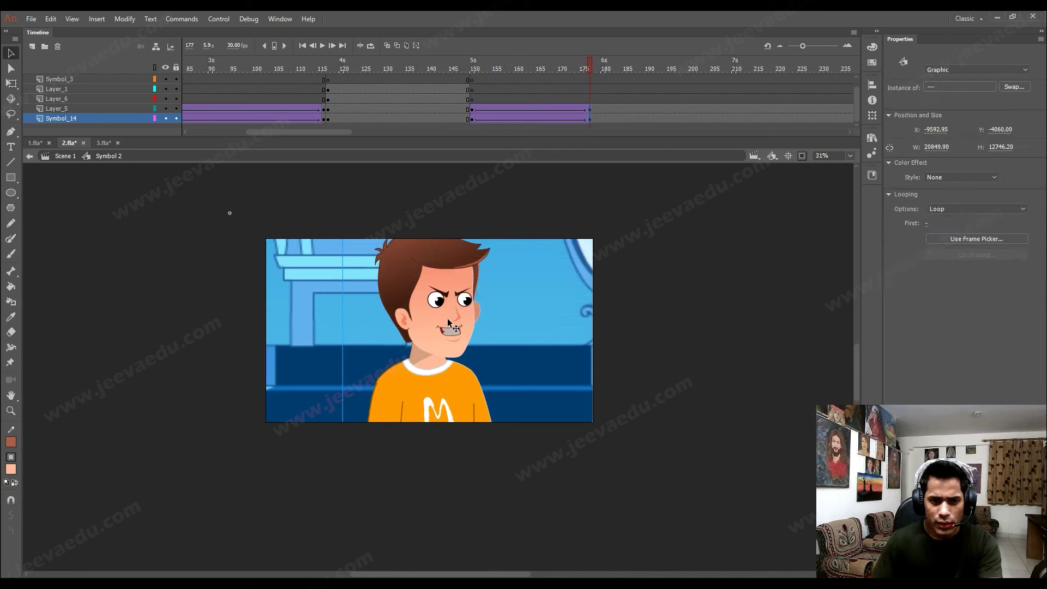
drag(573, 68, 576, 98)
click(462, 62)
scroll(462, 64, down, 1)
click(596, 98)
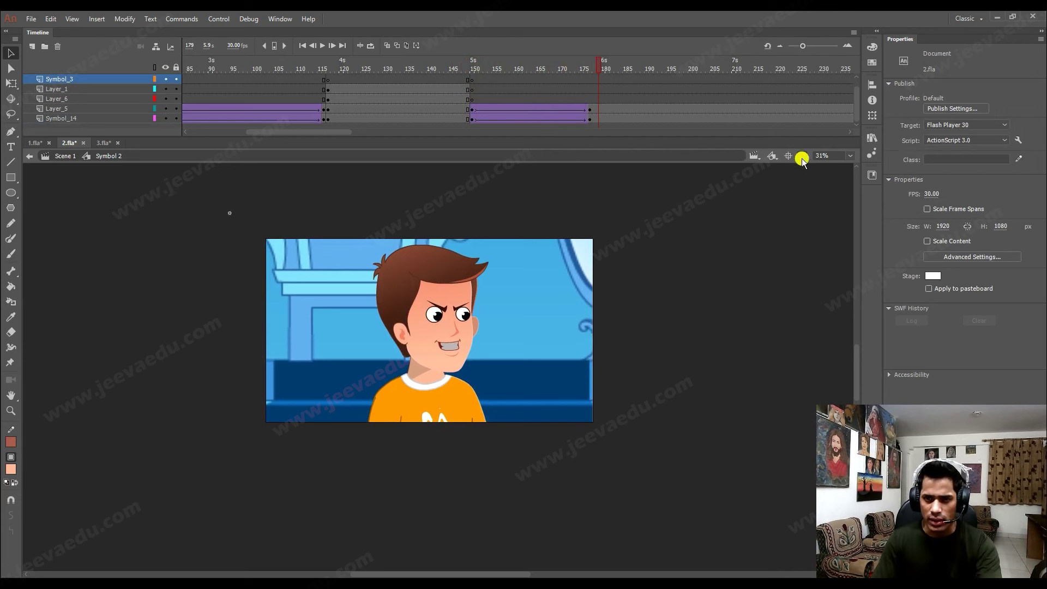
Delete the palace background from Symbol_14 at frames 177 and 150.
click(591, 118)
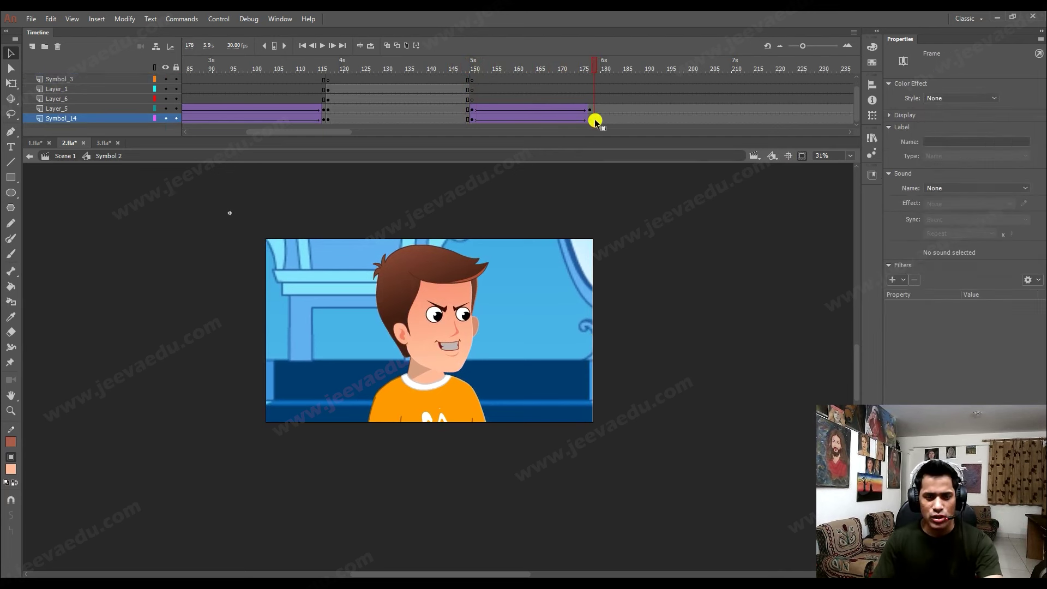
drag(593, 122, 590, 117)
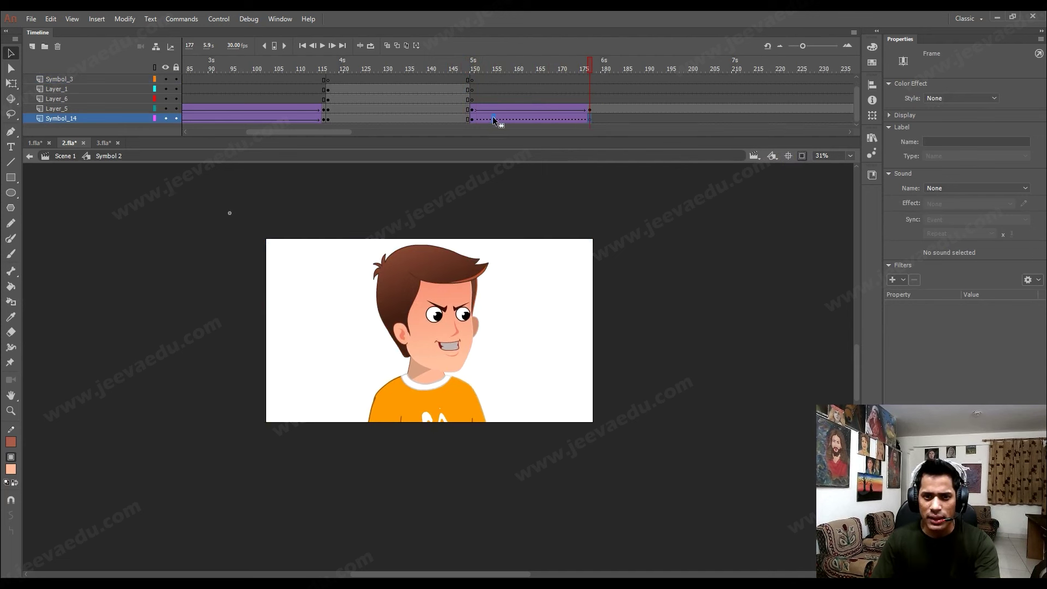
click(472, 116)
Switch to 3.fla, preview its lightning animation around frame 28, and copy the lightning graphic.
click(101, 143)
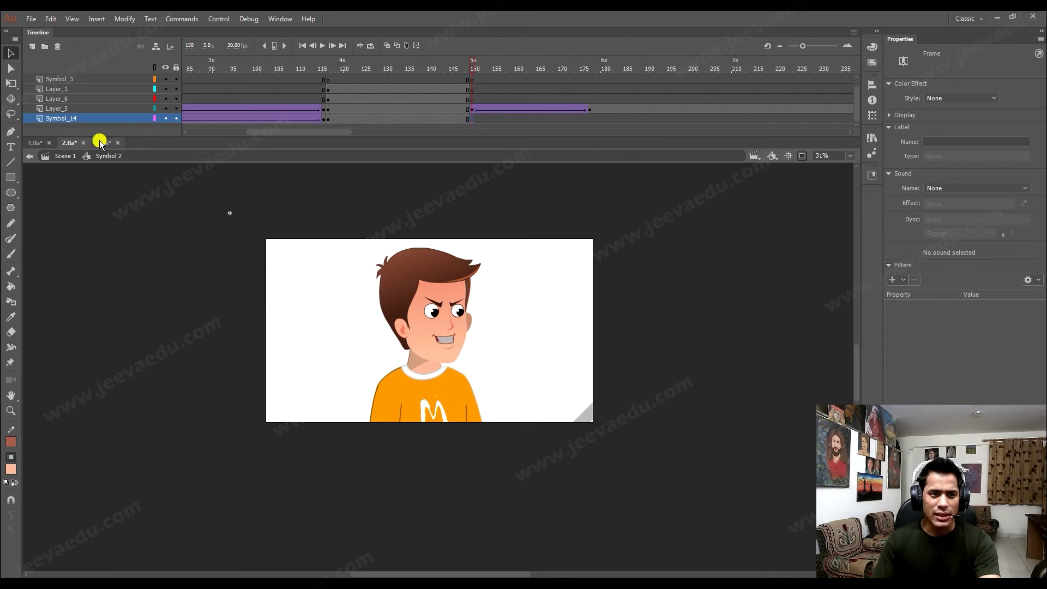
click(475, 351)
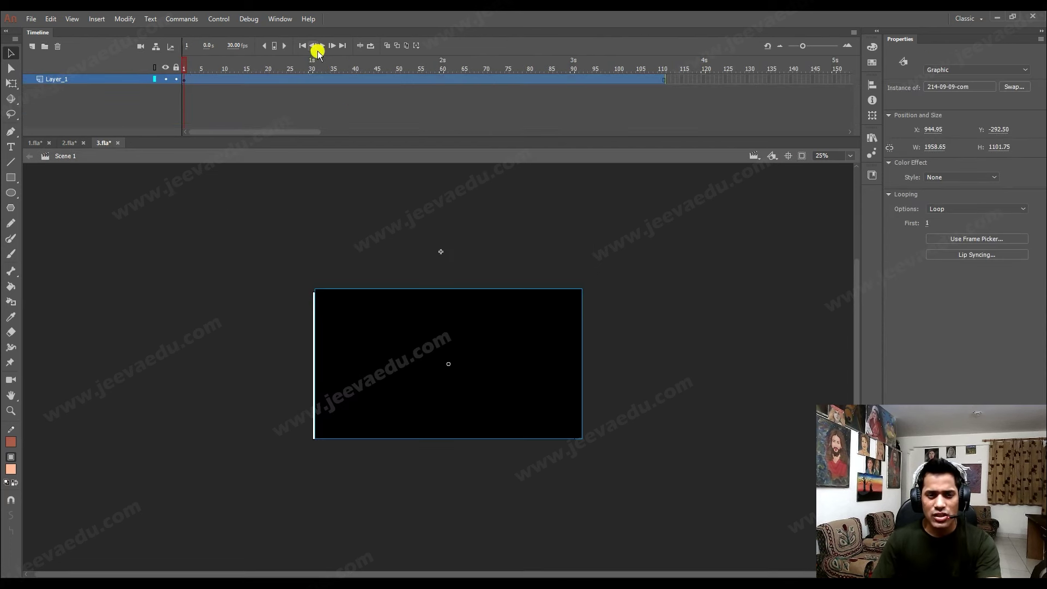
drag(272, 71, 301, 70)
click(560, 269)
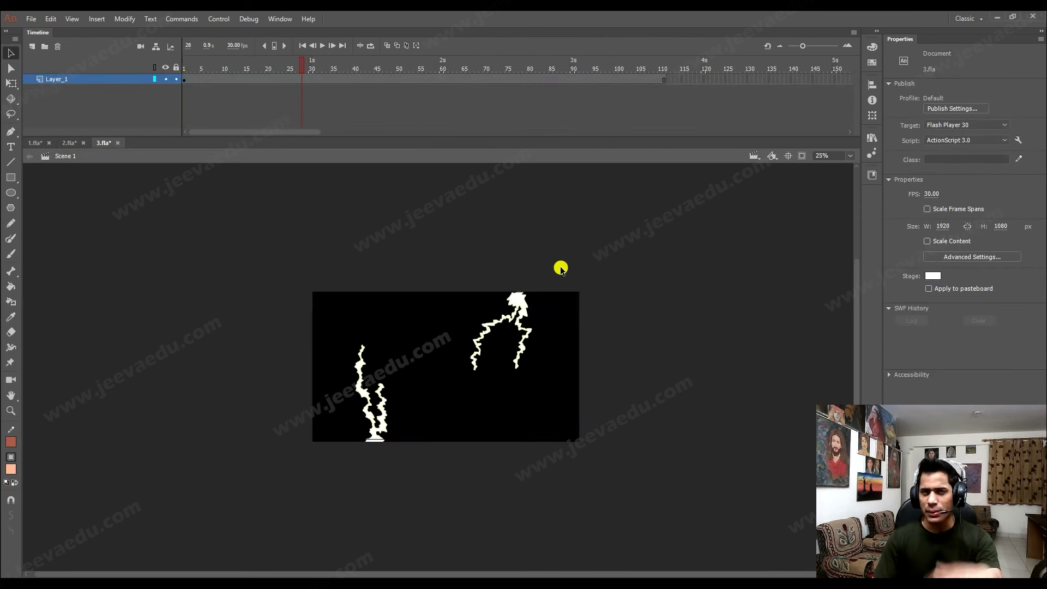
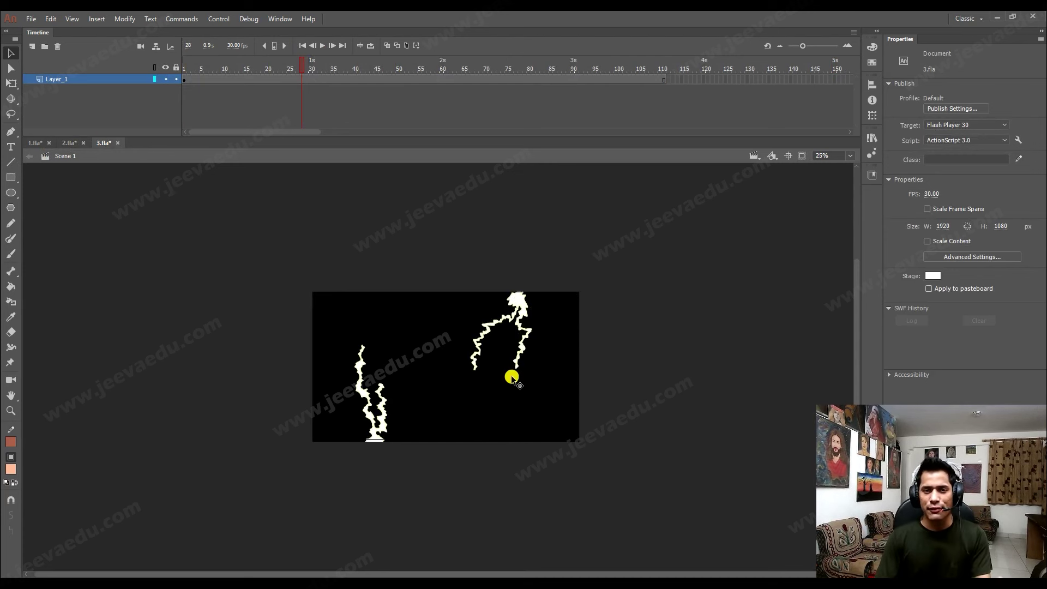
drag(507, 372, 498, 390)
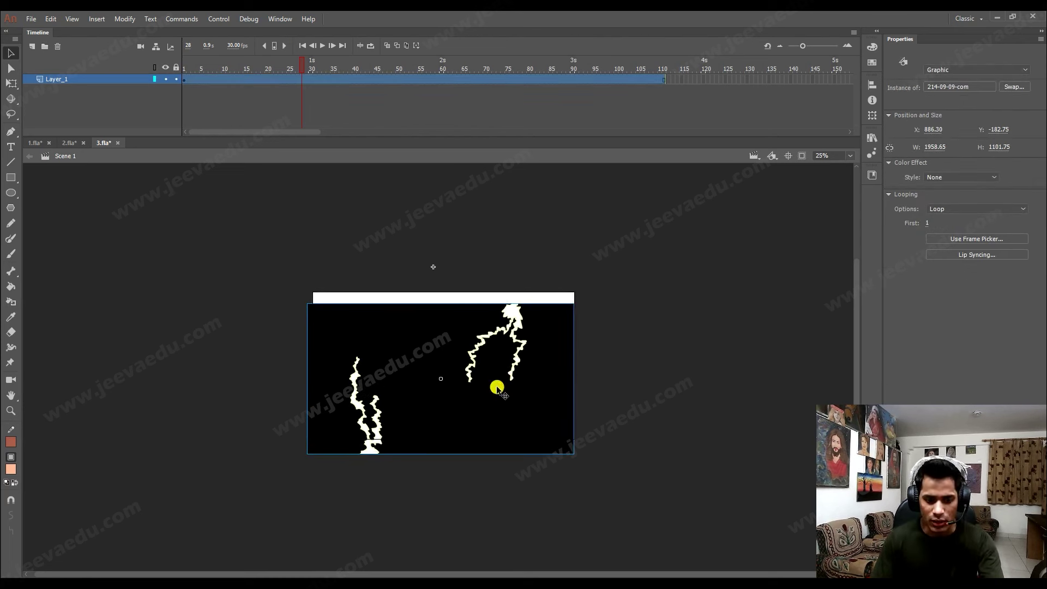
Paste the lightning graphic into 2.fla at frame 150 of Symbol_14 and position it over the stage behind the character.
click(70, 143)
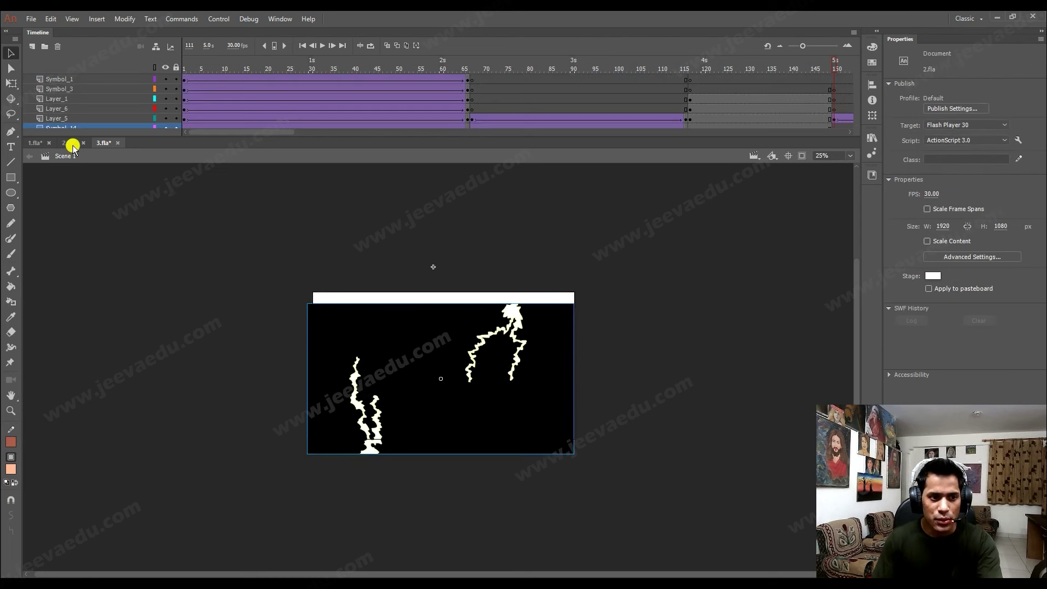
drag(257, 136, 282, 131)
scroll(593, 128, down, 1)
click(581, 119)
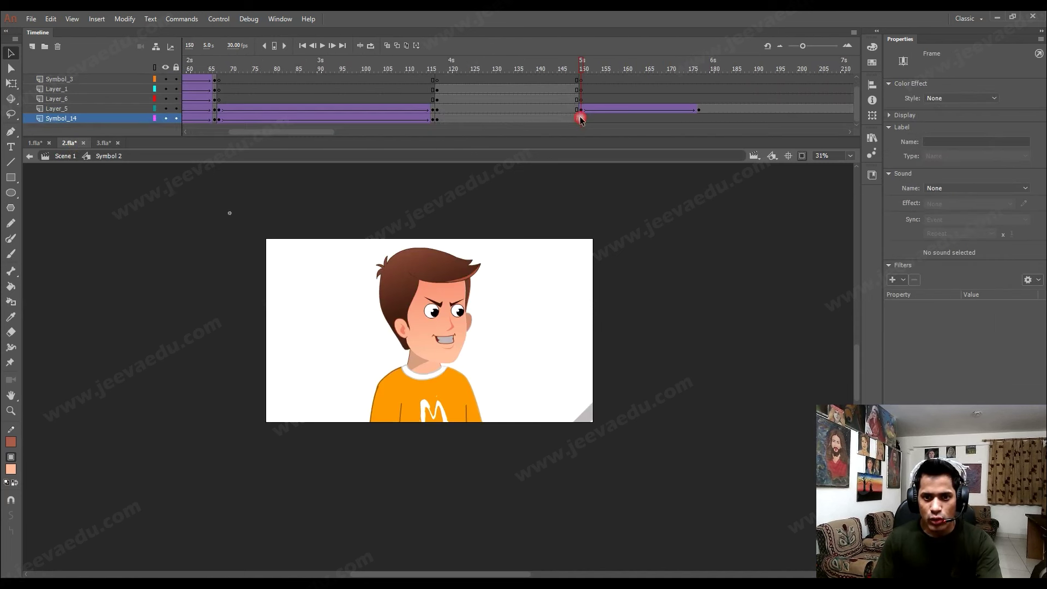
key(ctrl+v)
mouse_move(512, 316)
mouse_down()
mouse_move(503, 298)
mouse_move(518, 308)
mouse_up()
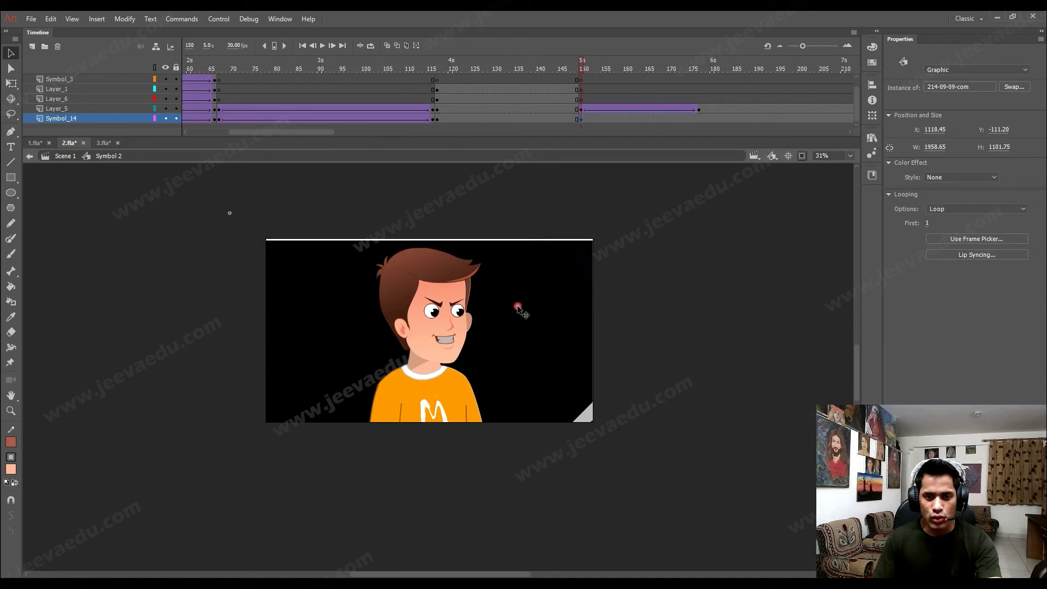
Enlarge the lightning background to about 2029 × 1141 and nudge it up and left until it covers the whole stage.
click(799, 155)
key(q)
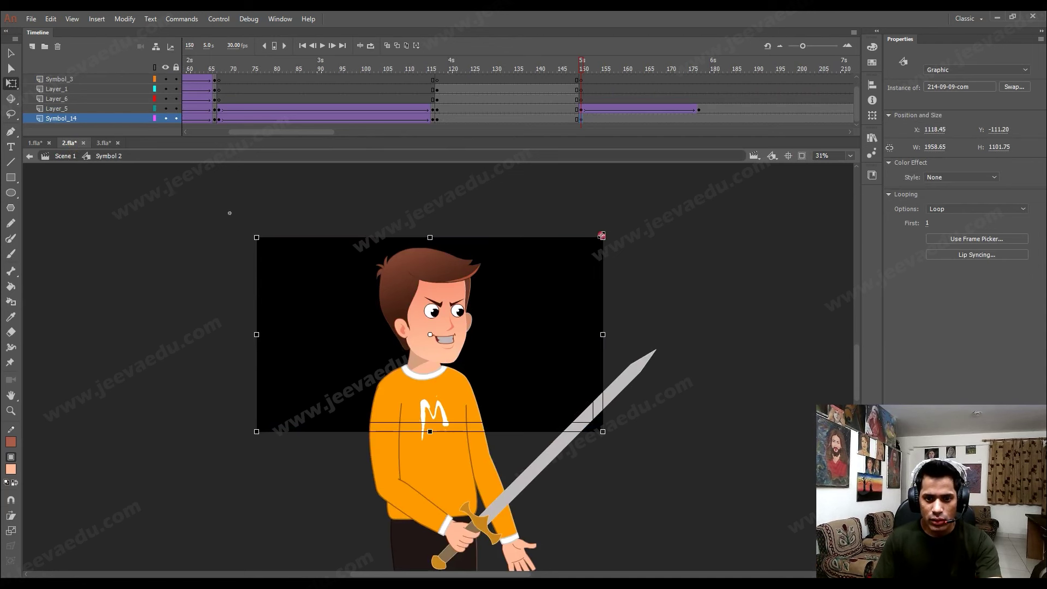
key(Up)
key(Up)
key(Up)
key(Up)
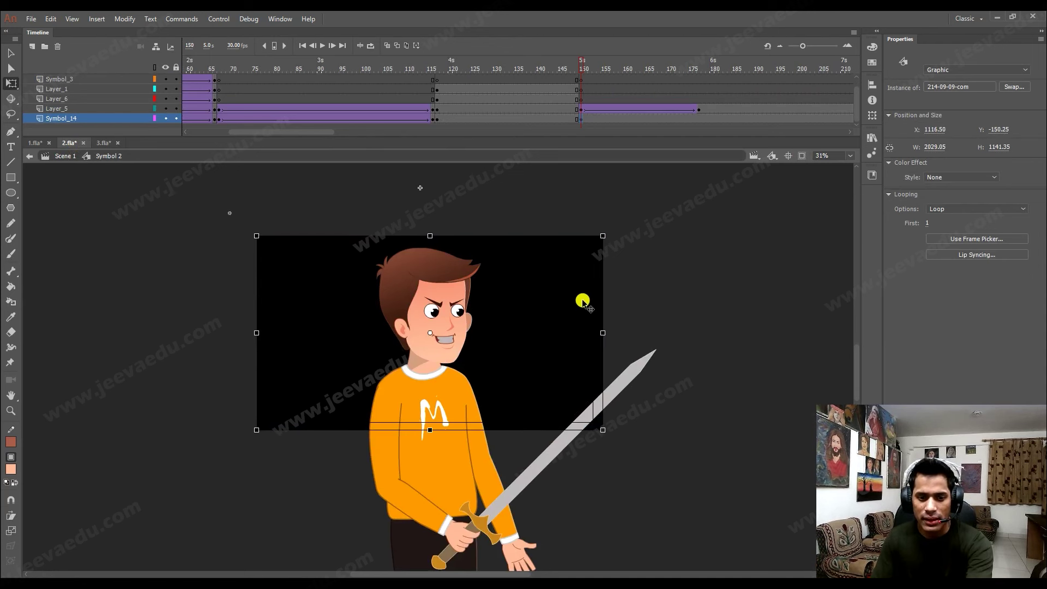
key(Left)
key(Left)
key(Left)
key(shift+Up)
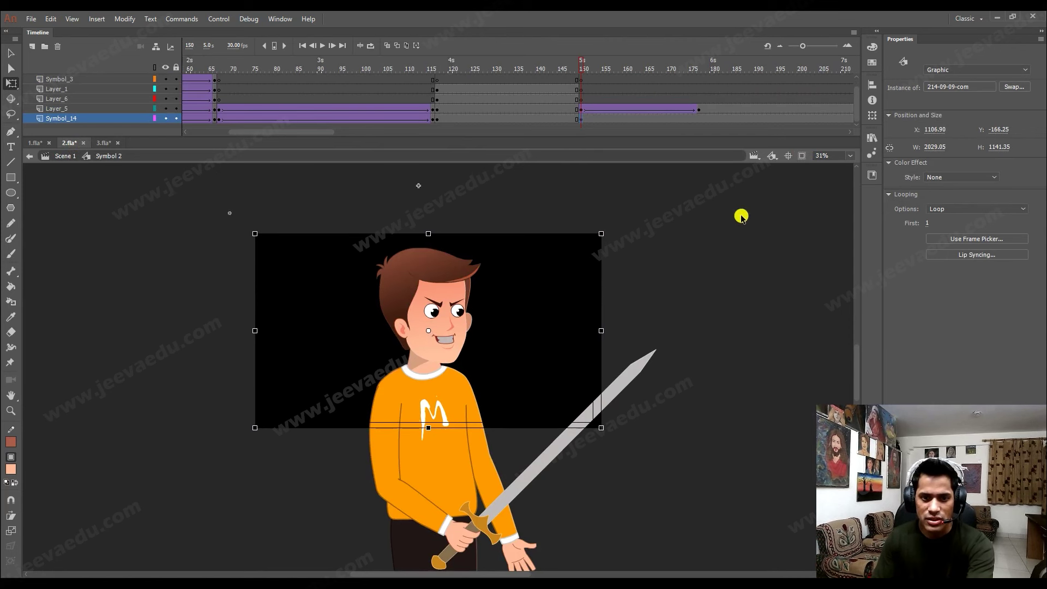
click(788, 160)
Play the cut from the palace shot at frame 148 into the lightning close-up and examine it.
key(z)
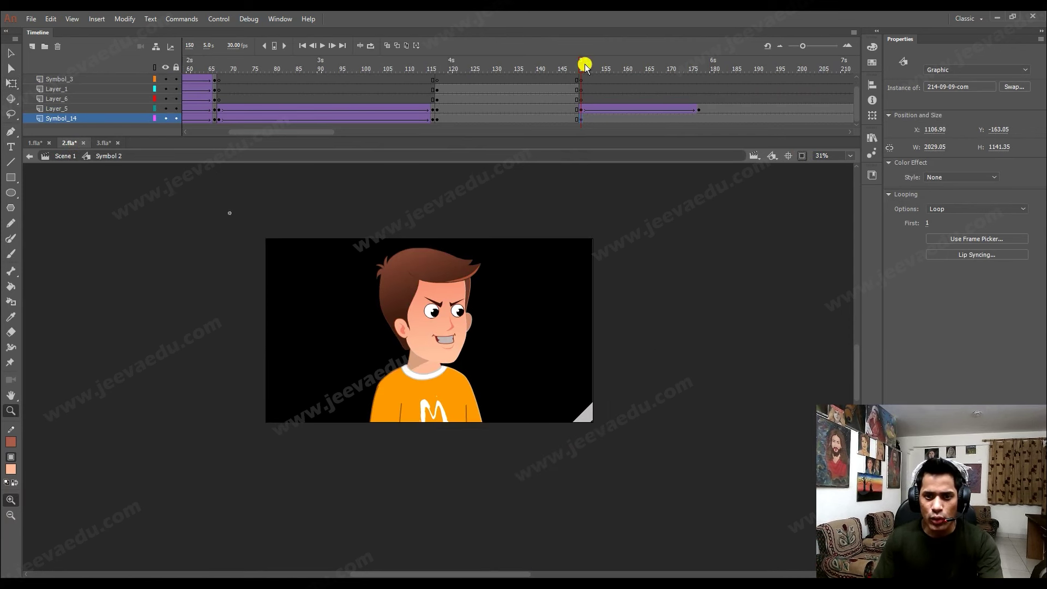
drag(585, 66, 574, 65)
click(802, 156)
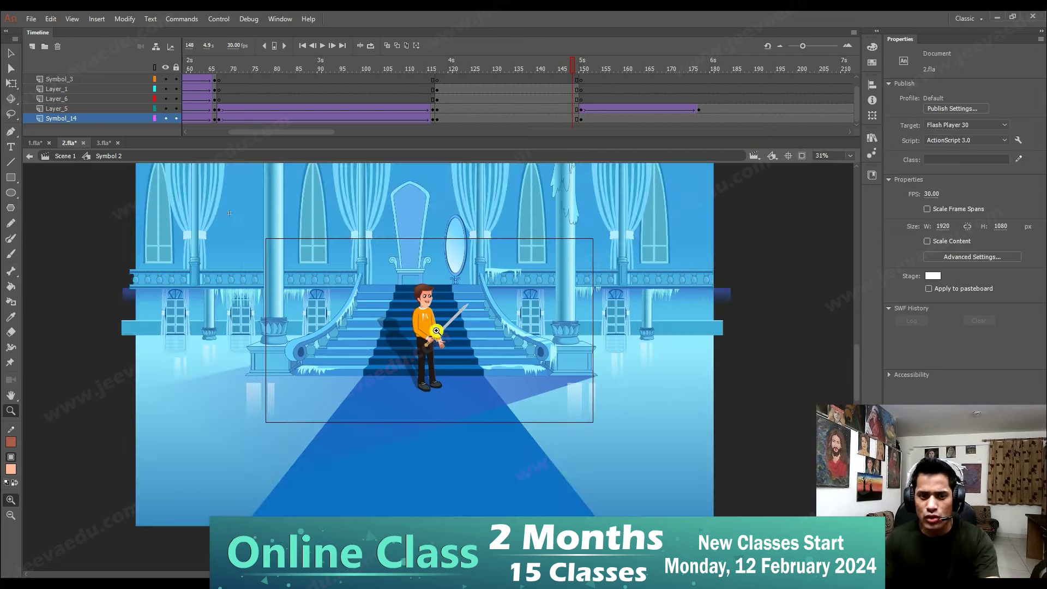
click(802, 156)
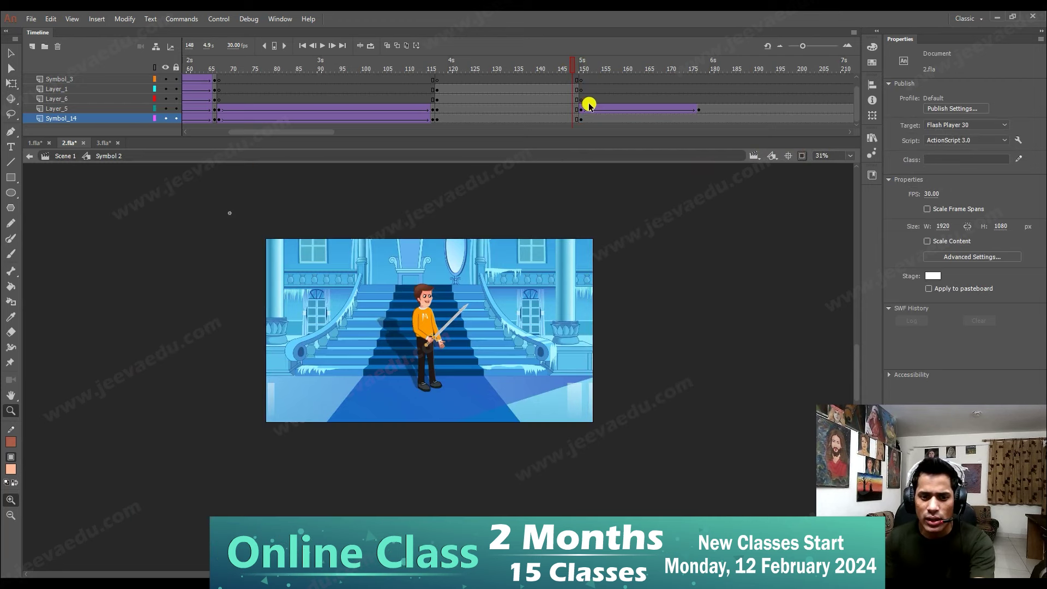
click(441, 339)
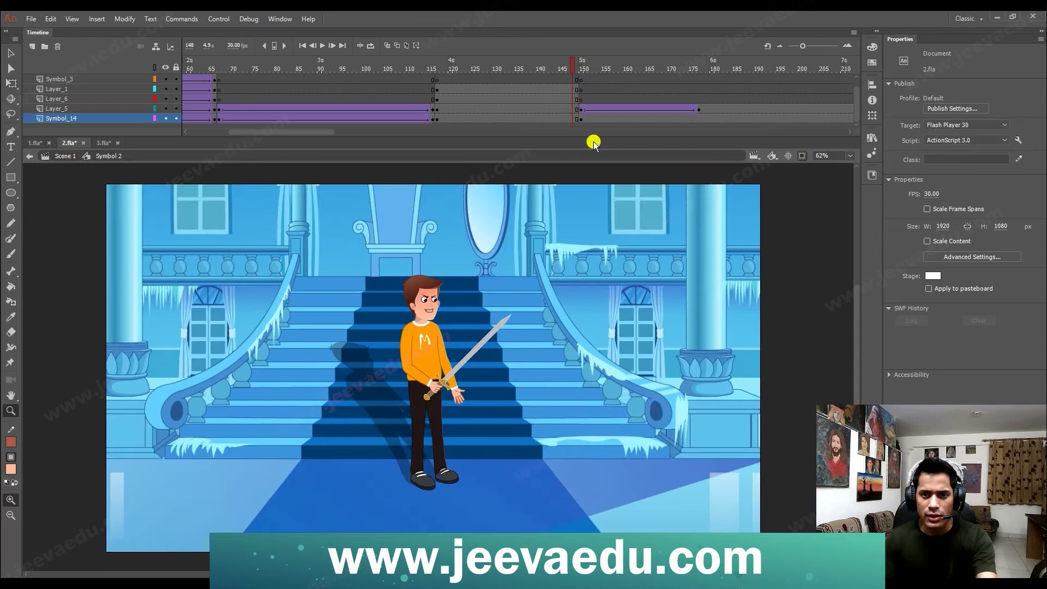
key(Return)
key(Return)
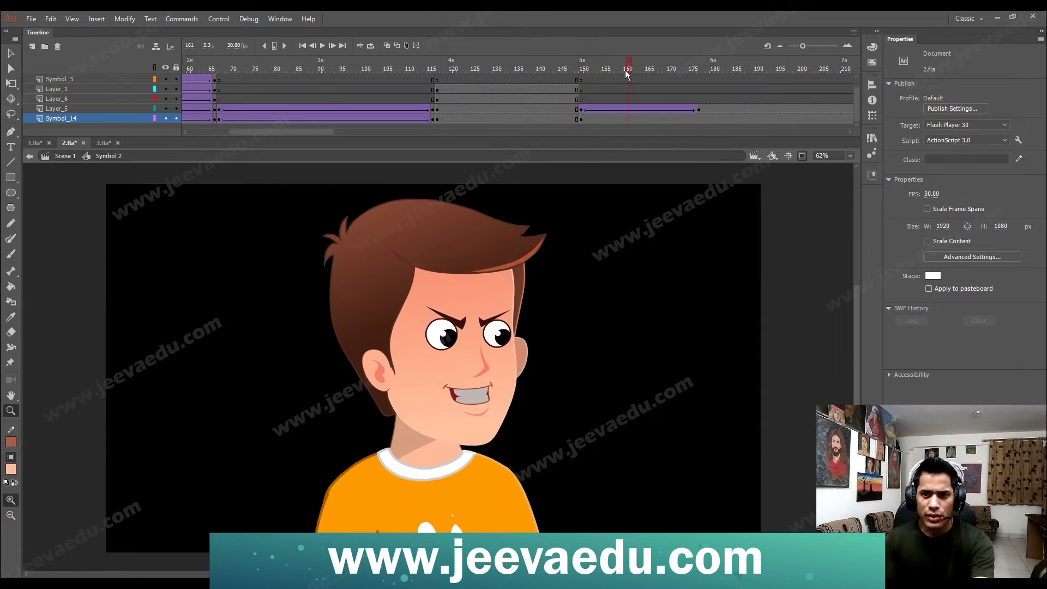
drag(626, 70, 632, 83)
Scale the character on Layer_5 by 105% at frame 177, reposition him slightly lower, and play the close-up.
click(699, 109)
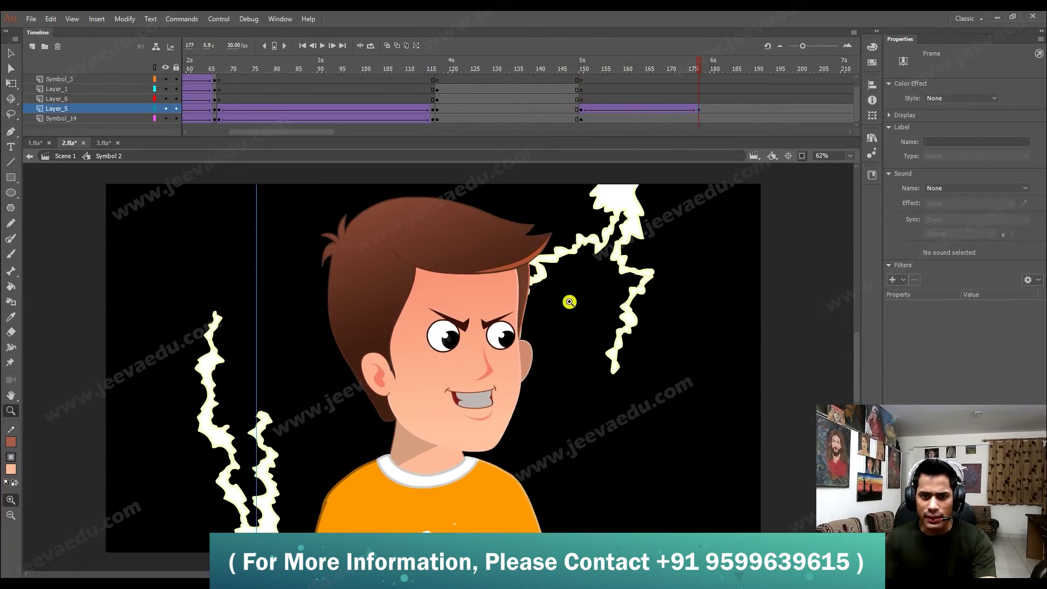
key(ctrl+alt+s)
key(Return)
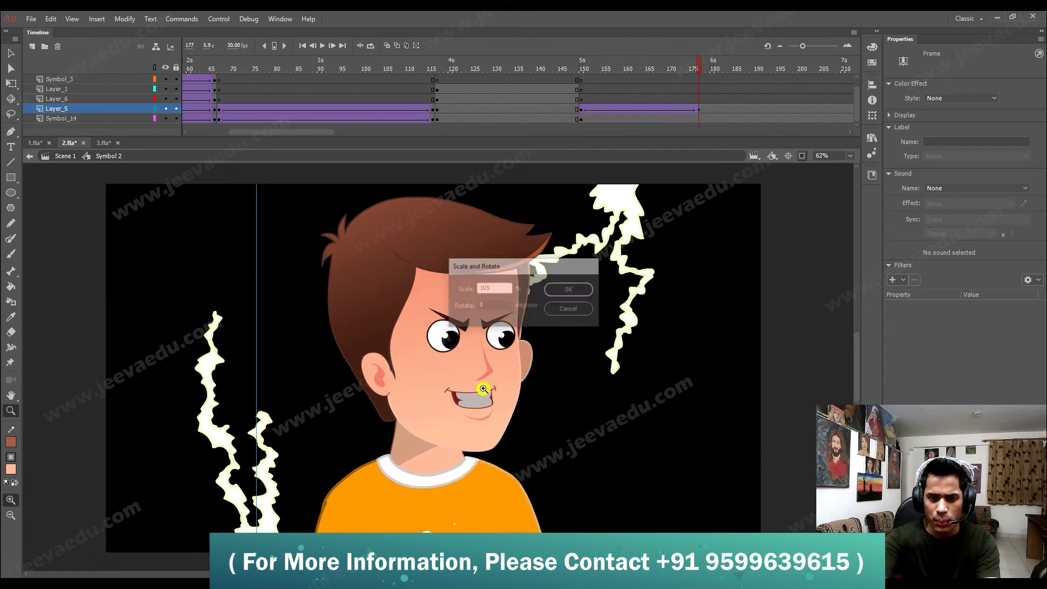
key(v)
drag(480, 368, 488, 392)
key(Return)
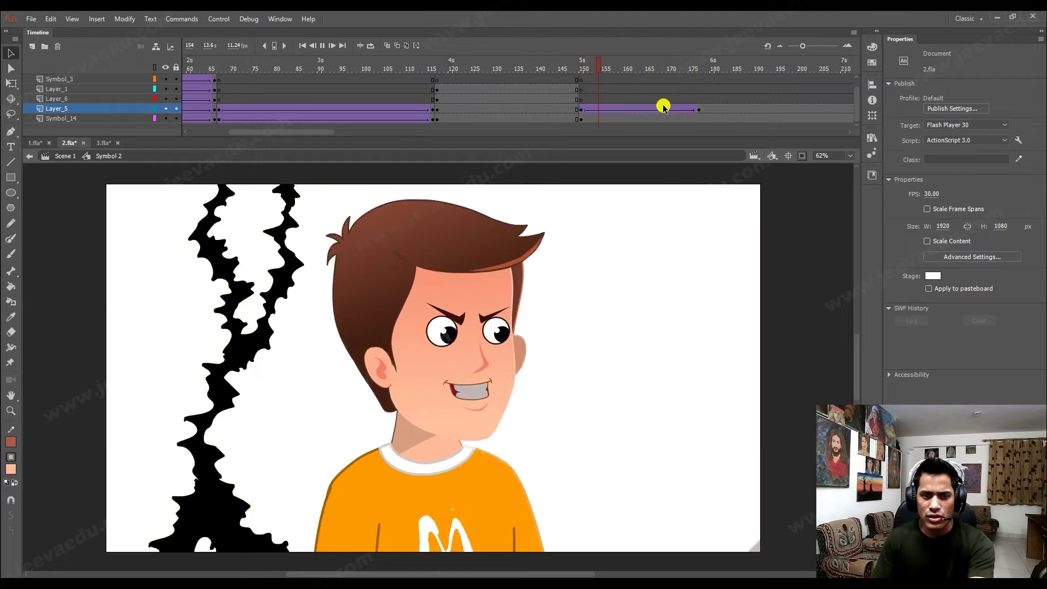
Delete frames 147 to 149 across all layers just before the close-up and replay the sword shot into the close-up.
click(578, 70)
drag(576, 70, 577, 129)
click(575, 99)
scroll(566, 82, down, 1)
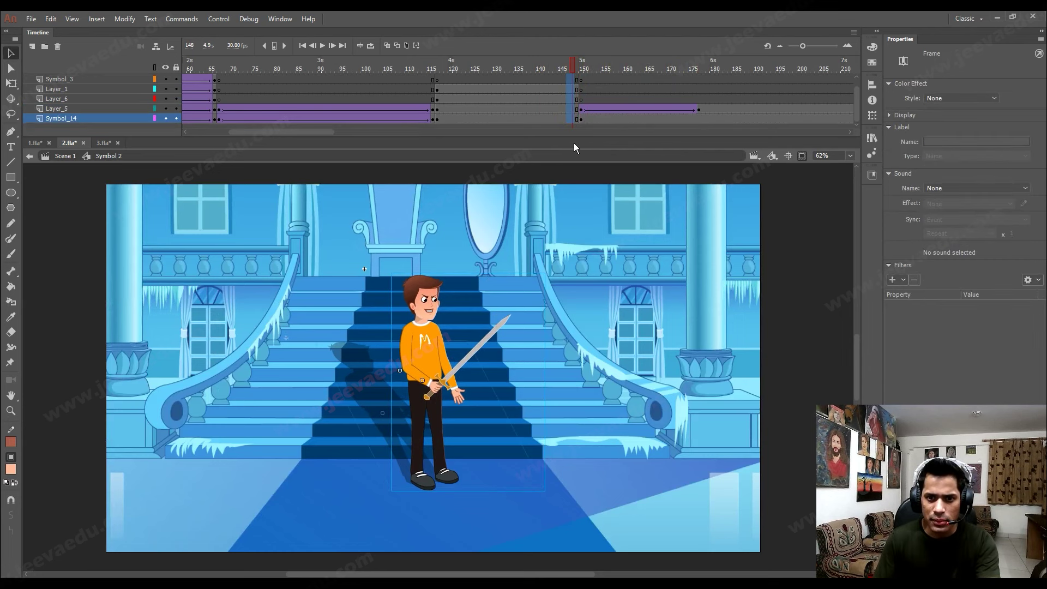
key(shift+F5)
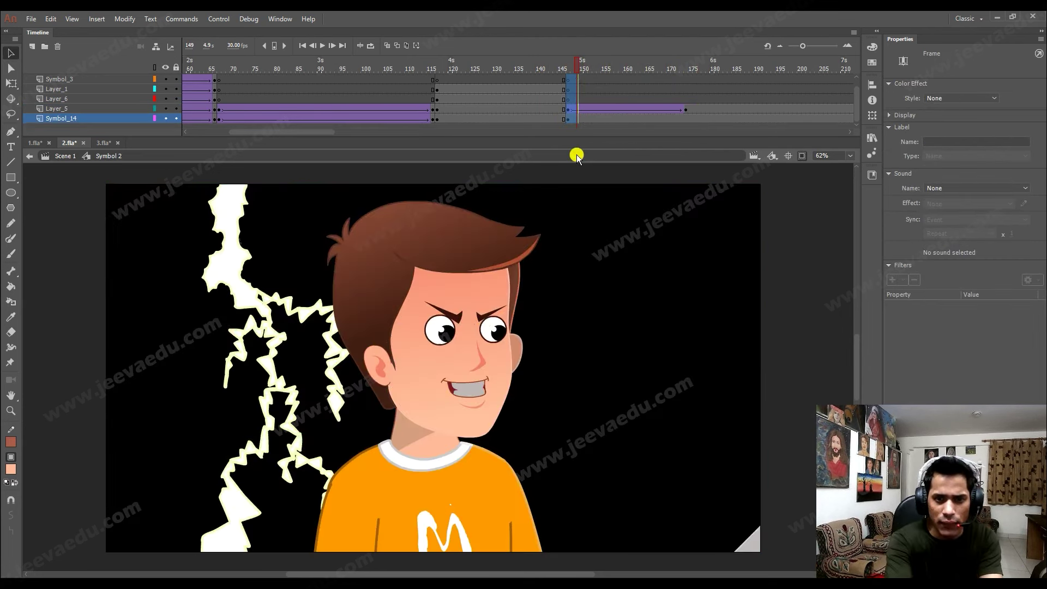
drag(576, 56, 453, 82)
key(Return)
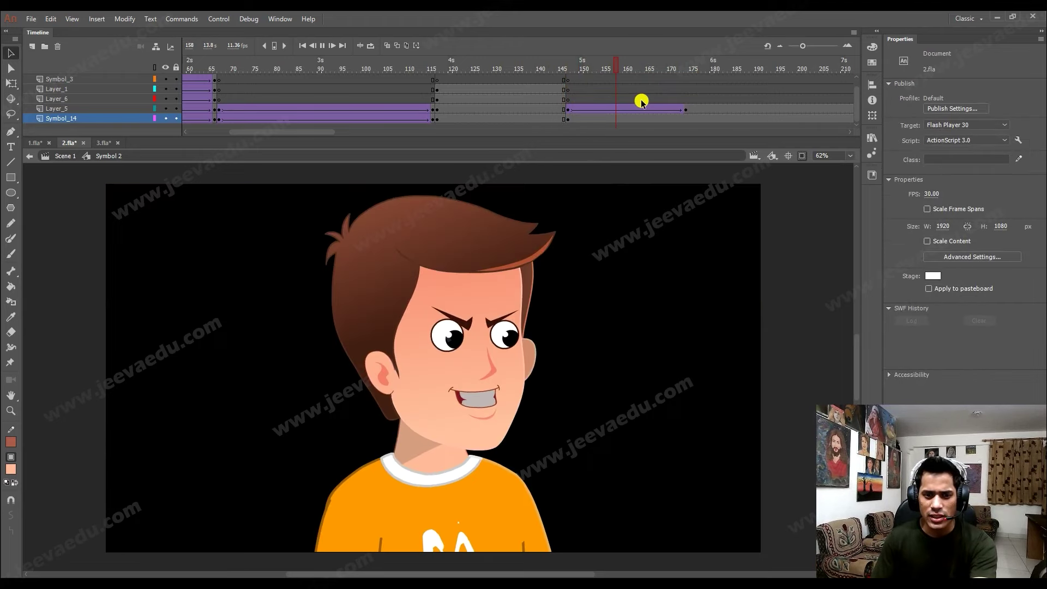
key(Return)
Scale the character on Layer_5 by 104% at frame 174, move him down to keep the head framed, and play the result.
click(647, 109)
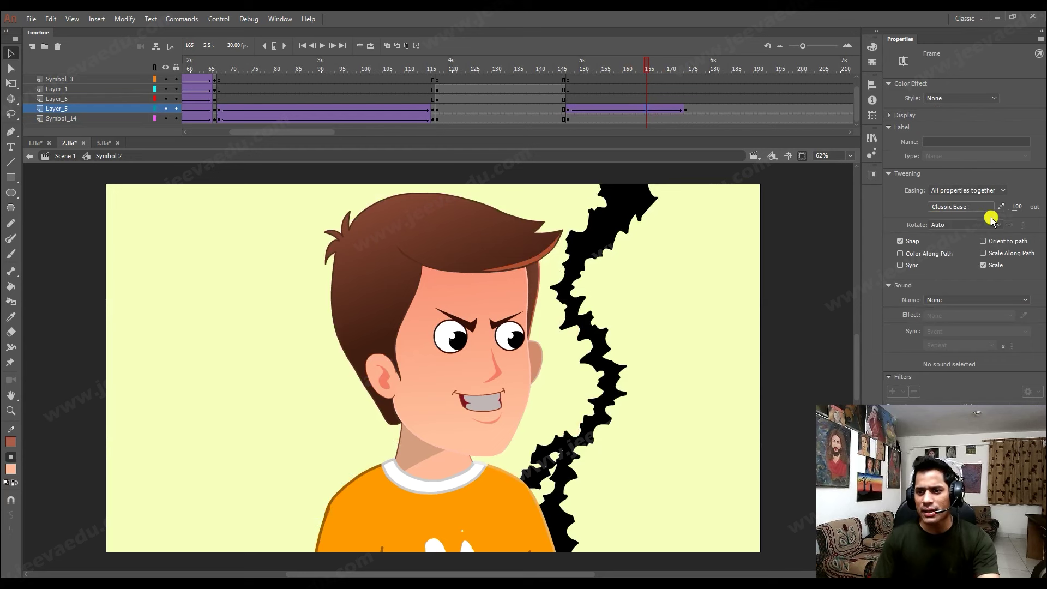
click(683, 109)
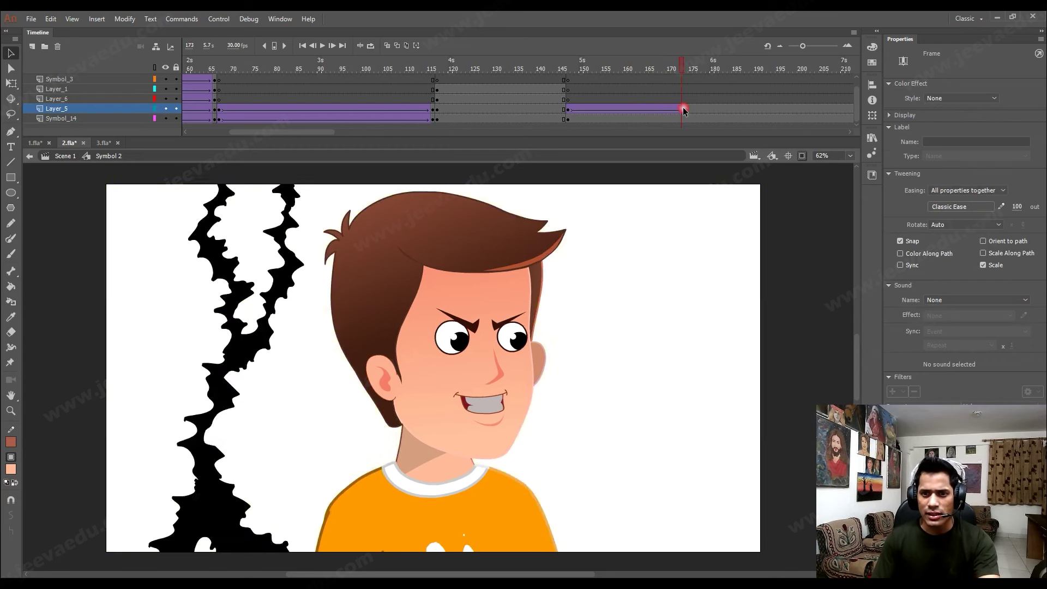
click(687, 109)
key(F6)
key(ctrl+alt+s)
text(104)
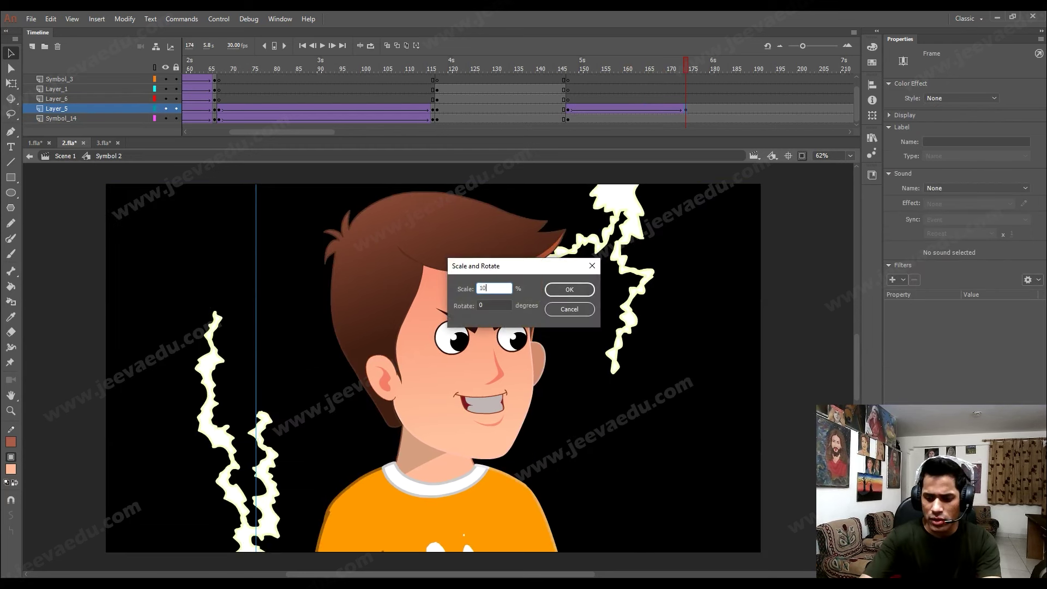
key(Return)
key(z)
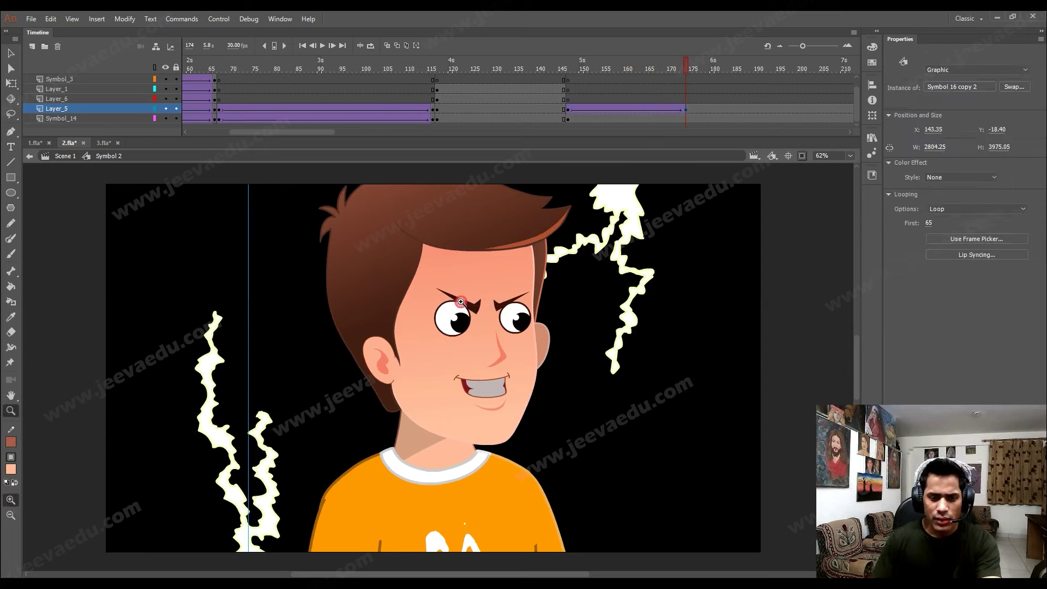
alt+click(456, 296)
key(v)
drag(448, 357, 447, 369)
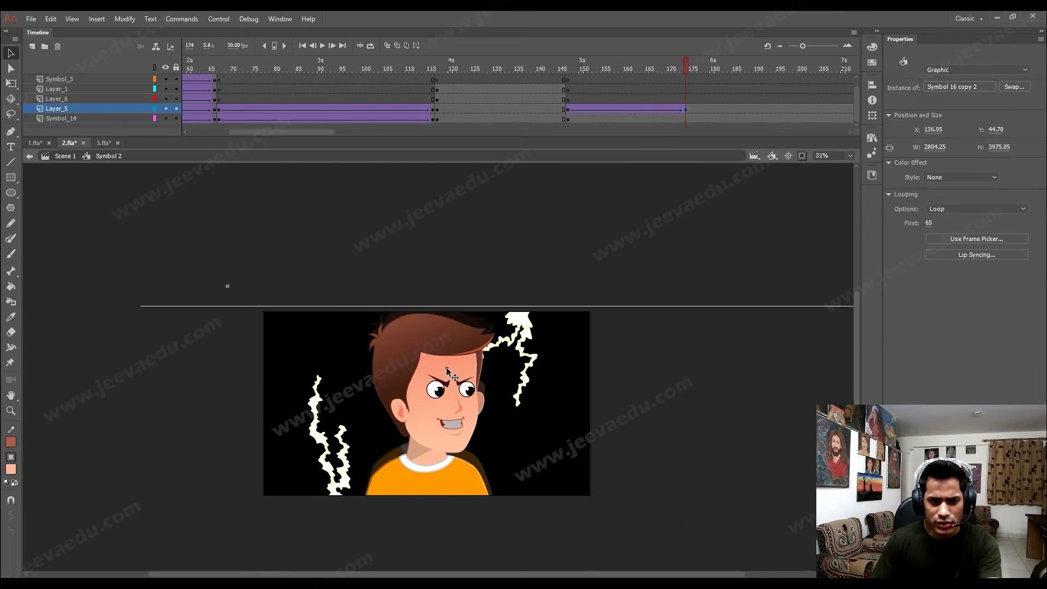
key(Return)
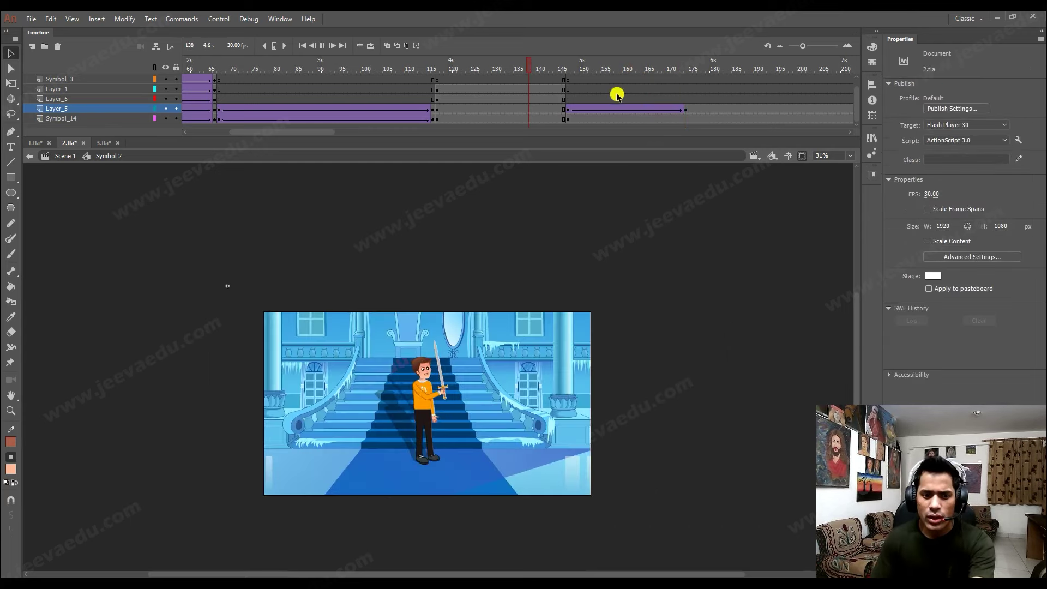
key(Return)
Delete all frames after frame 174 on every layer of Symbol 2.
key(z)
click(449, 404)
drag(472, 409, 493, 417)
drag(611, 72, 809, 124)
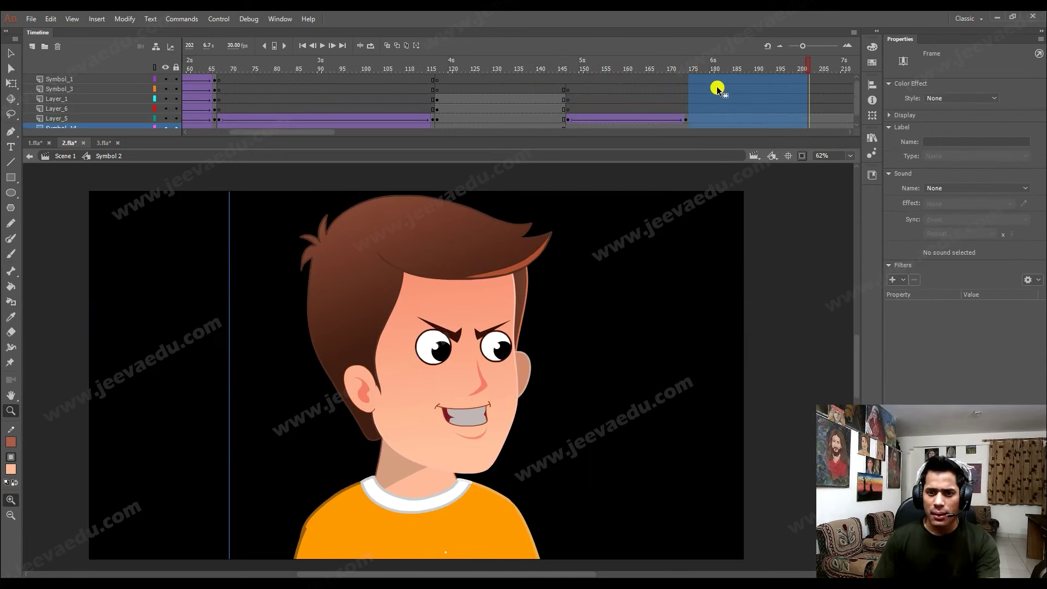
key(shift+F5)
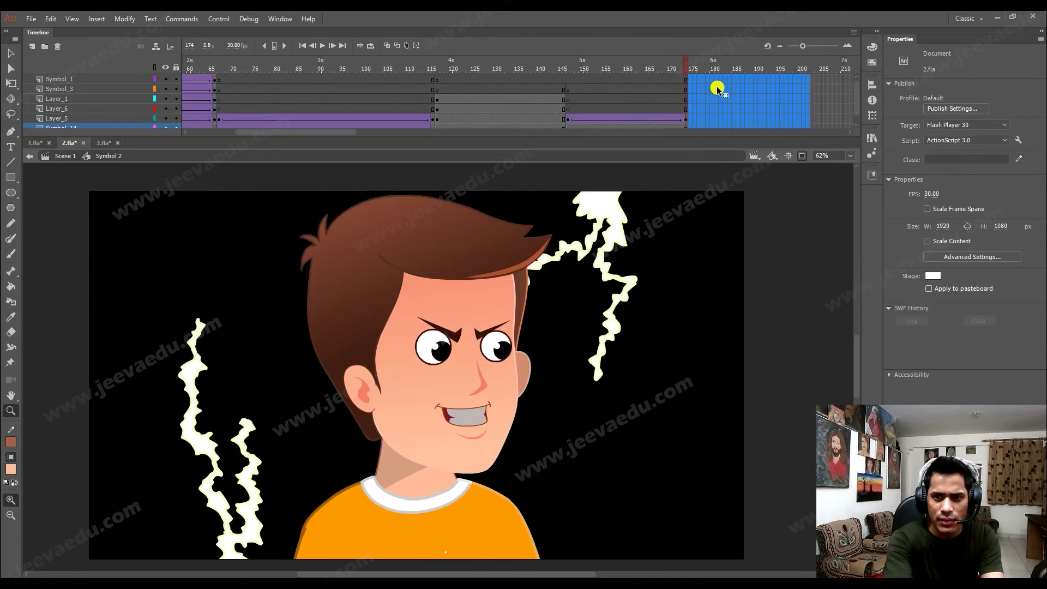
click(675, 68)
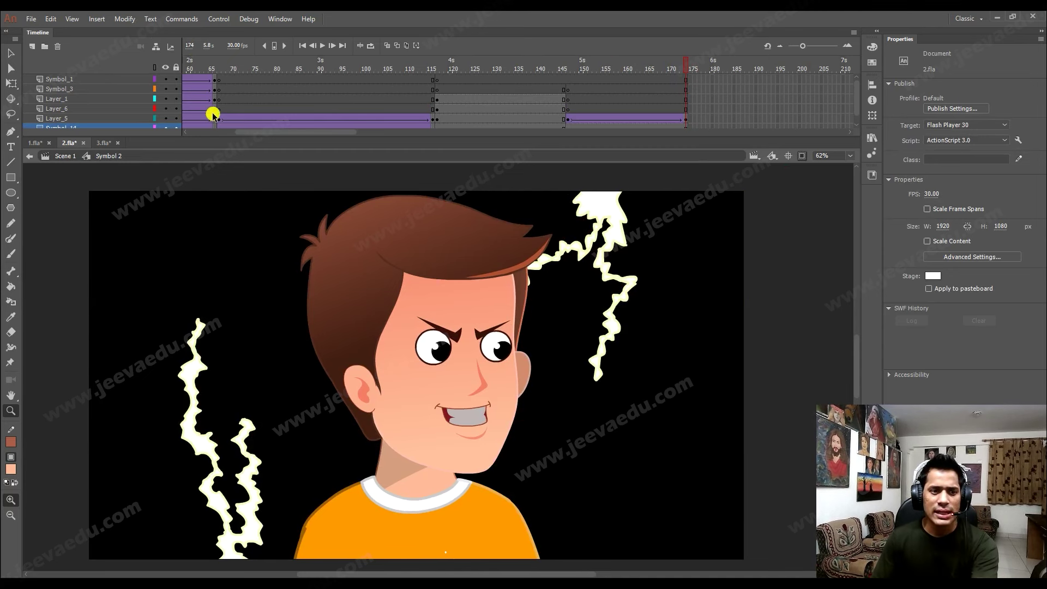
click(82, 79)
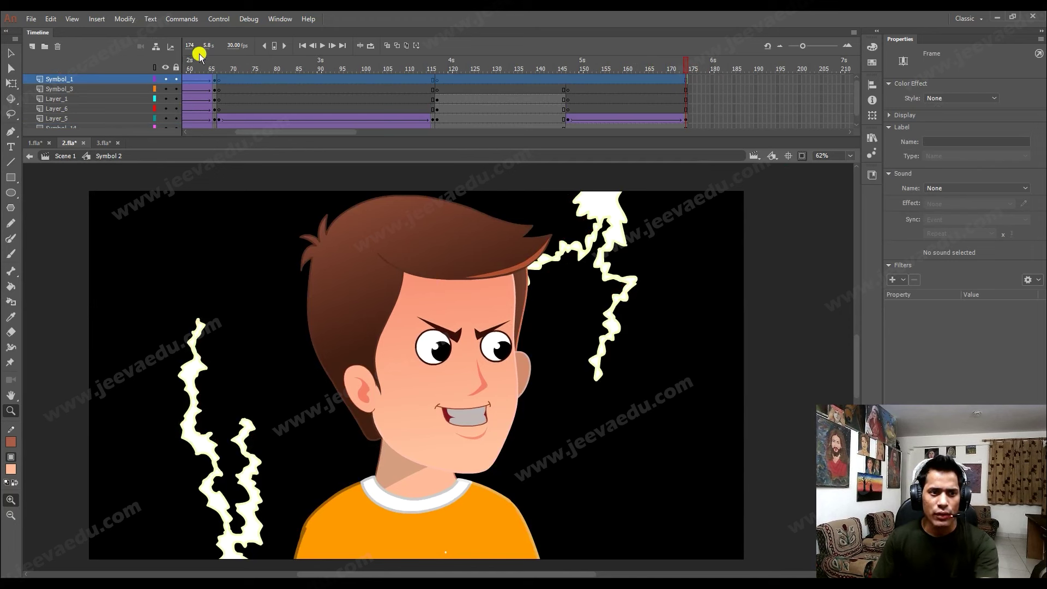
Return to Scene 1 and extend Layer_1 so that the main timeline runs through the lightning close-up.
click(64, 156)
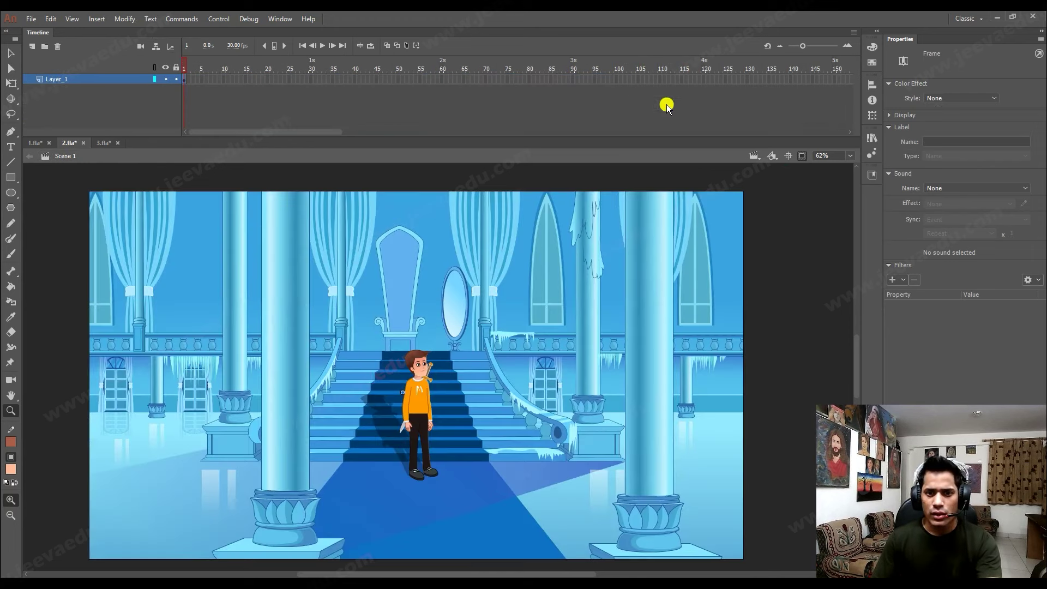
click(789, 81)
drag(301, 132, 347, 133)
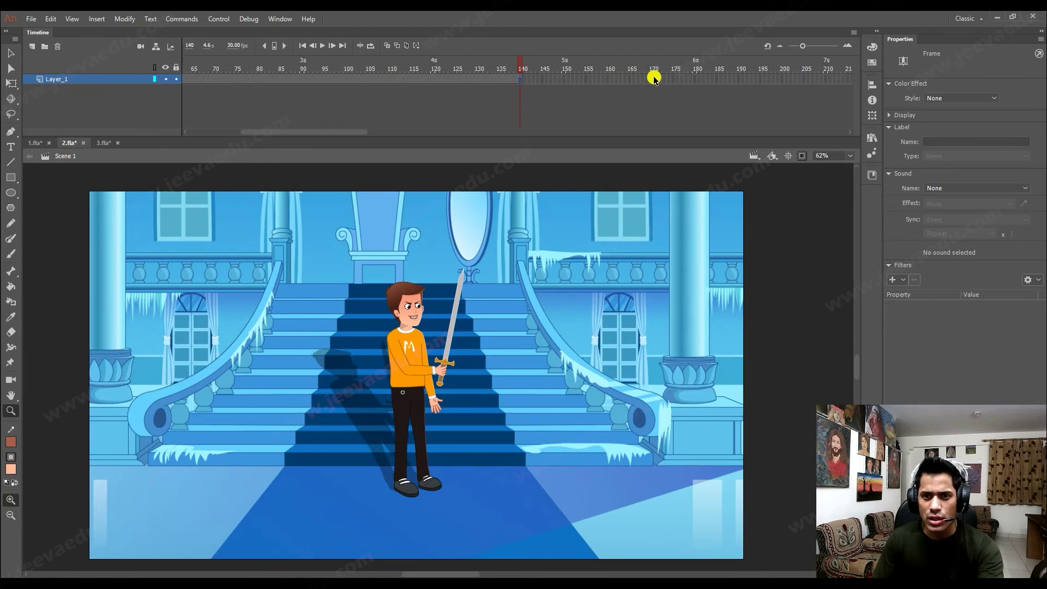
drag(670, 81, 645, 80)
drag(339, 133, 133, 123)
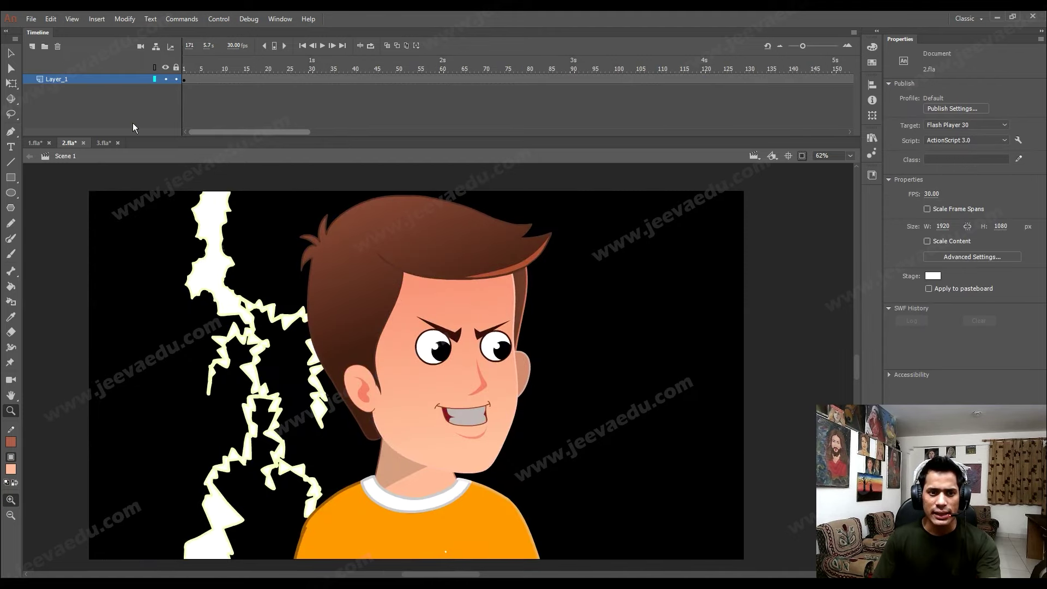
Scrub the main timeline in Scene 1 through the opening palace shot to examine the push-in towards the character.
click(206, 66)
drag(205, 65, 428, 74)
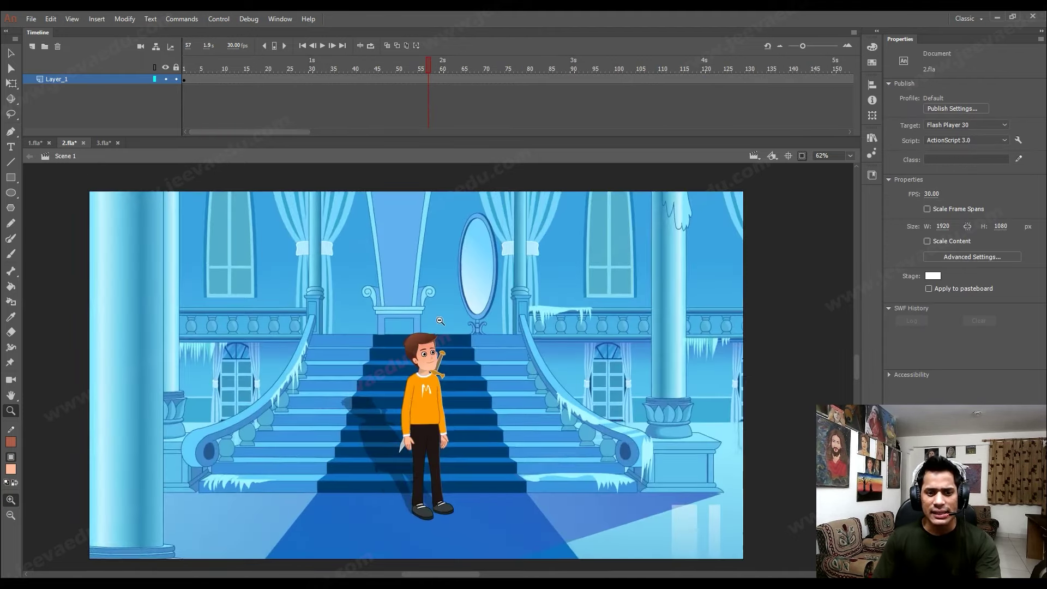
alt+click(437, 317)
click(384, 107)
drag(350, 66, 206, 67)
click(539, 466)
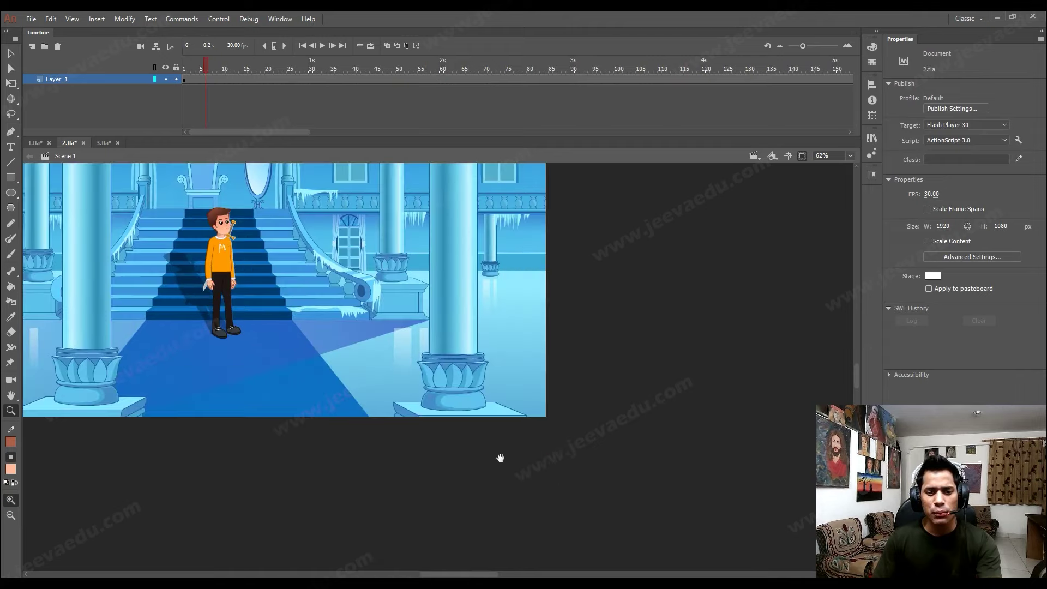
drag(488, 422, 584, 470)
drag(522, 434, 661, 505)
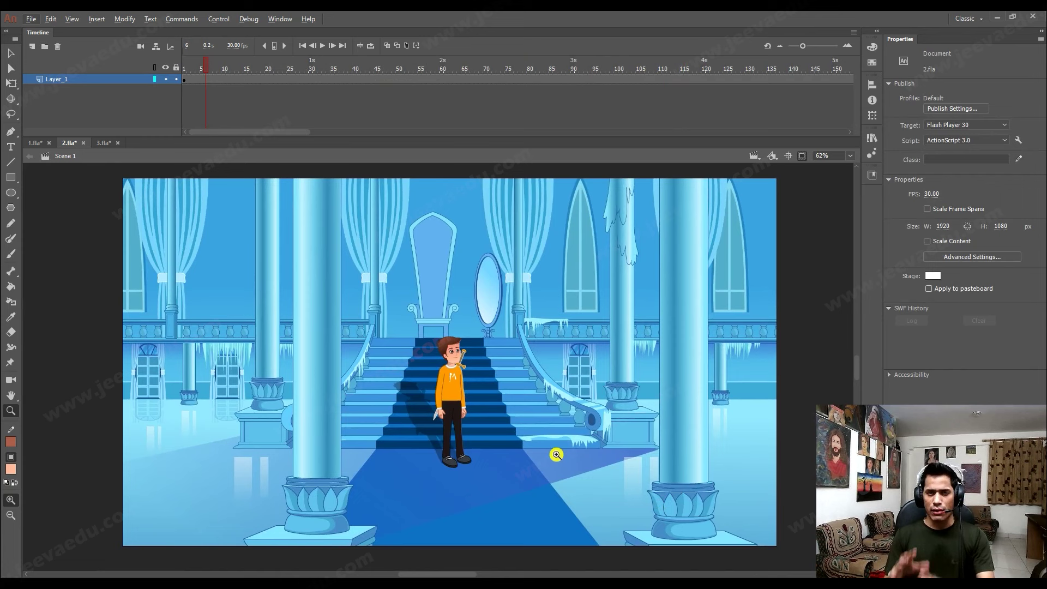
Play the main timeline from the first frame through the lightning close-up to review the complete sequence.
drag(206, 65, 150, 75)
key(Return)
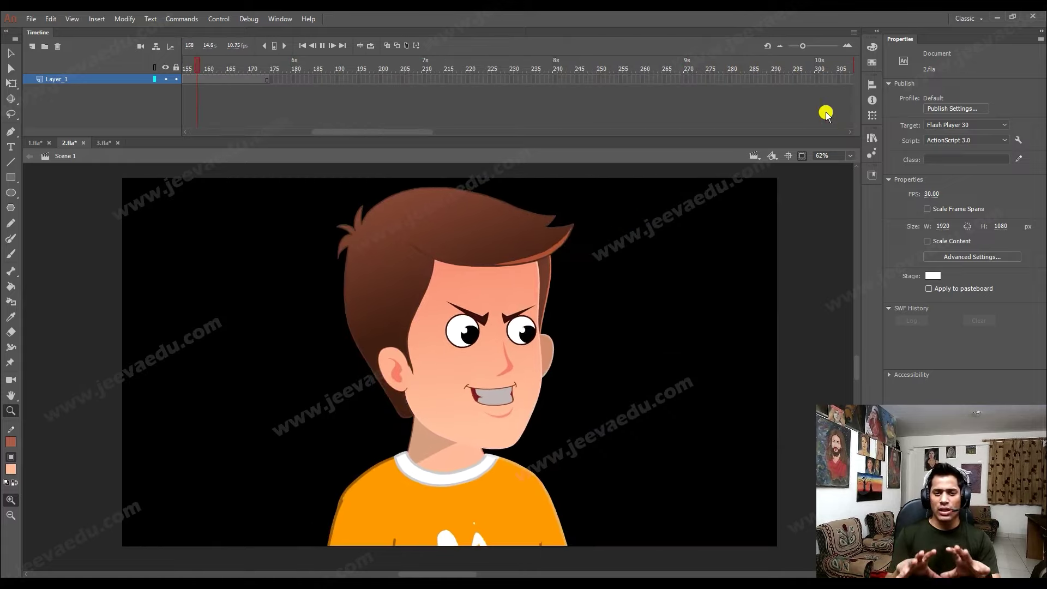
key(Return)
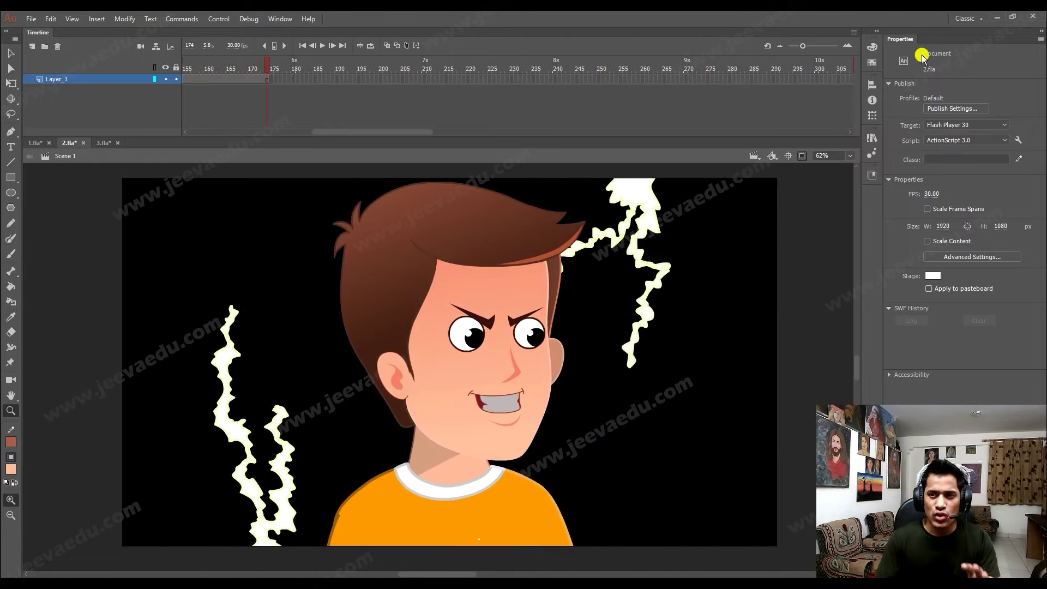
Export the finished palace scene as a video.
click(31, 19)
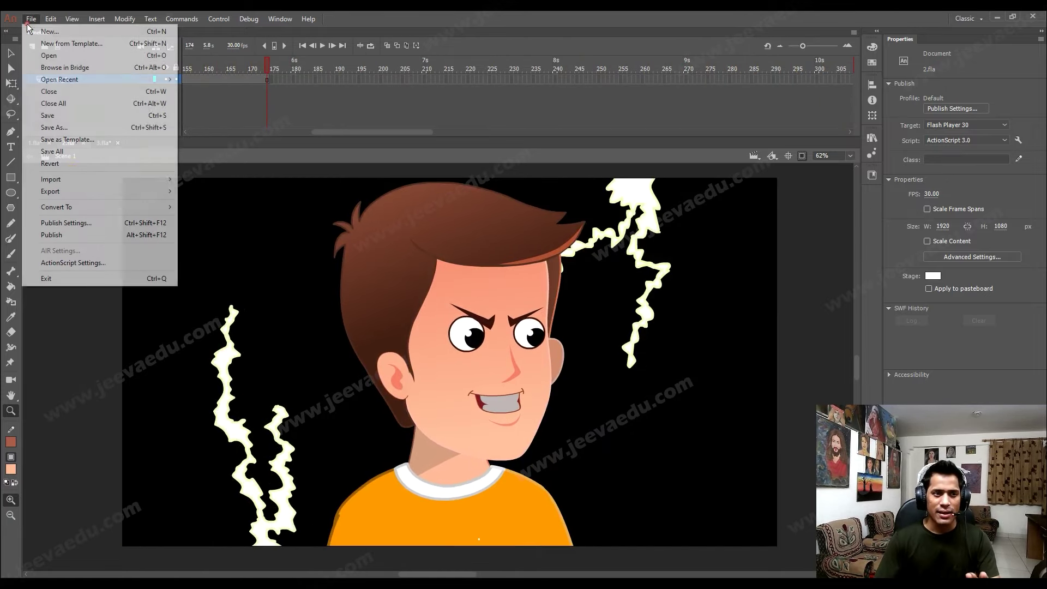
mouse_move(146, 192)
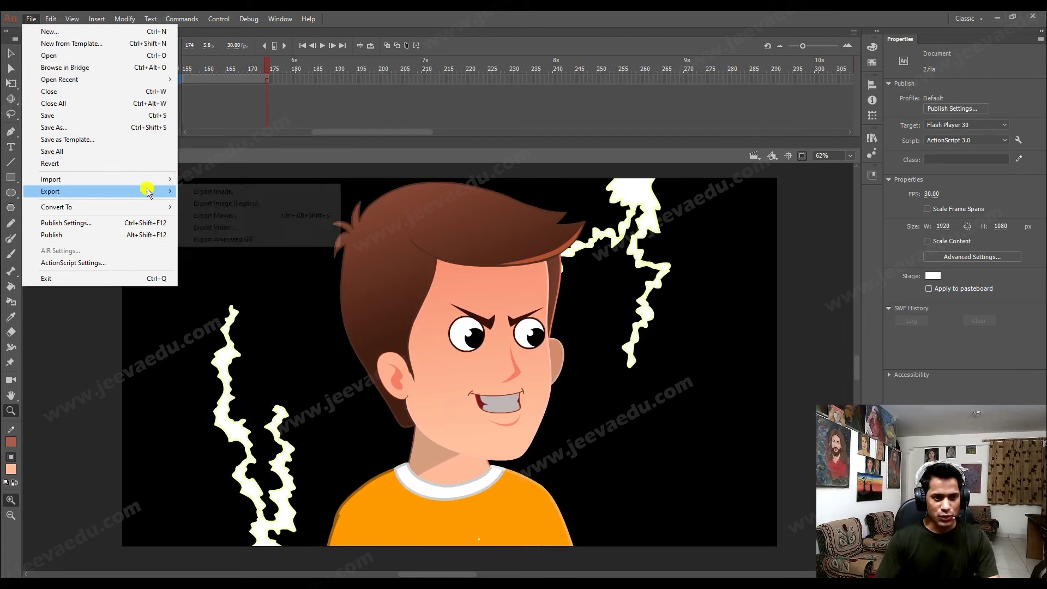
click(205, 229)
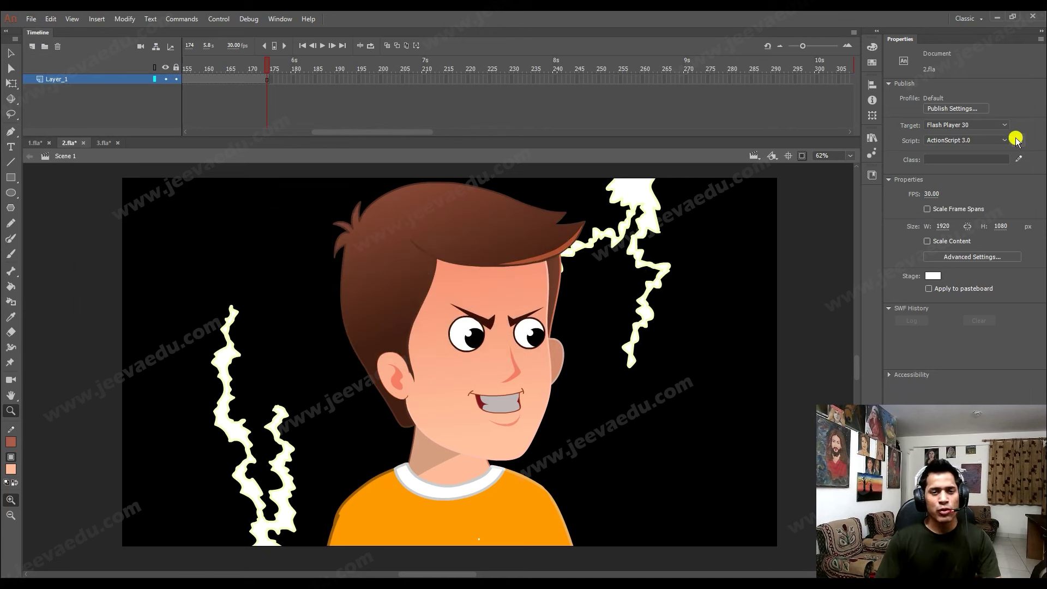
Switch to VLC media player and play ani.mp4 full screen from the beginning through the lightning close-up.
click(1000, 16)
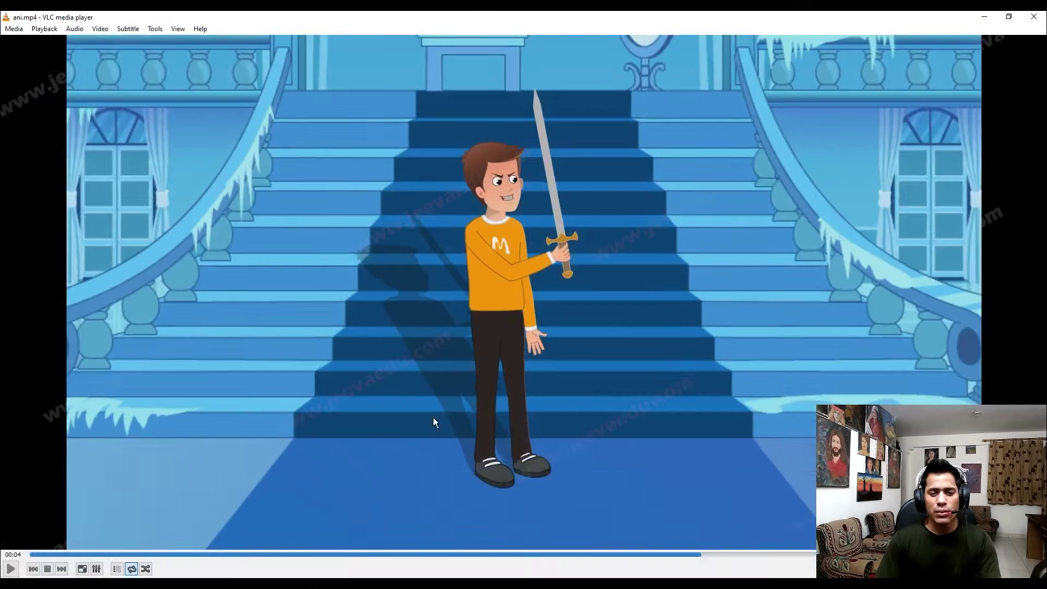
double_click(433, 419)
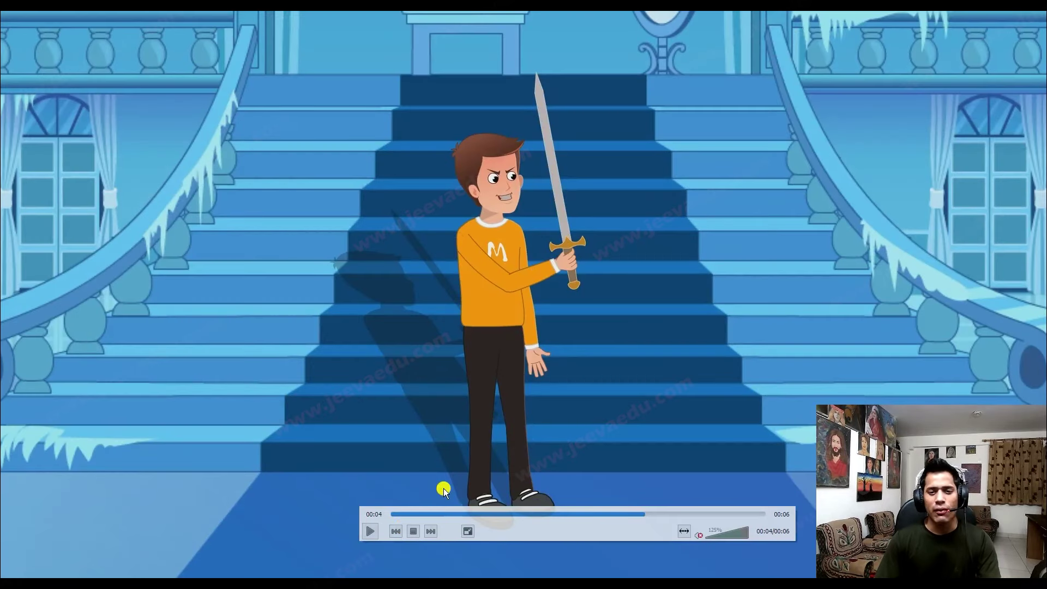
click(368, 513)
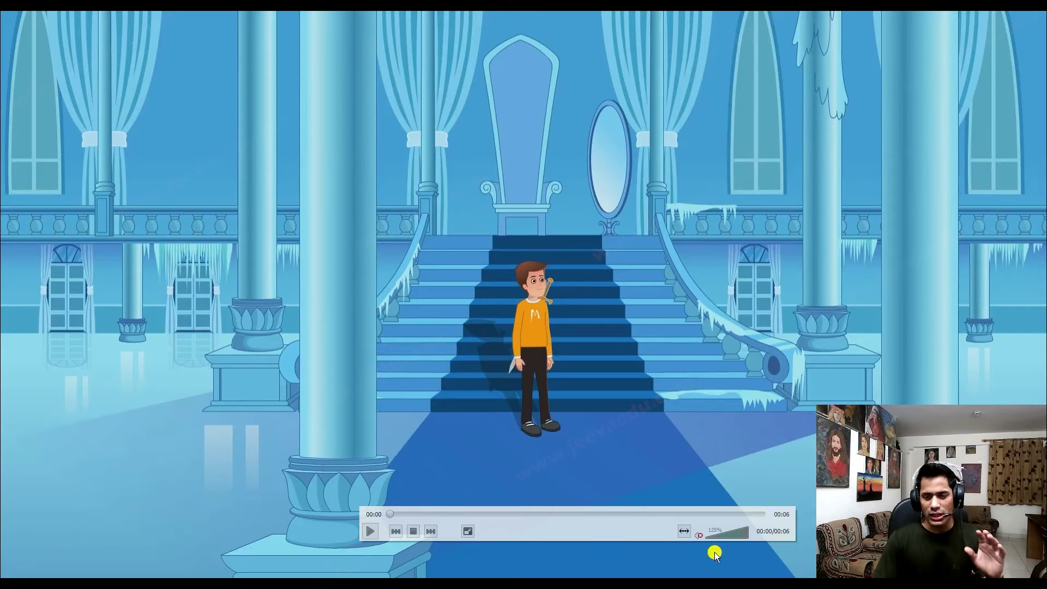
click(370, 531)
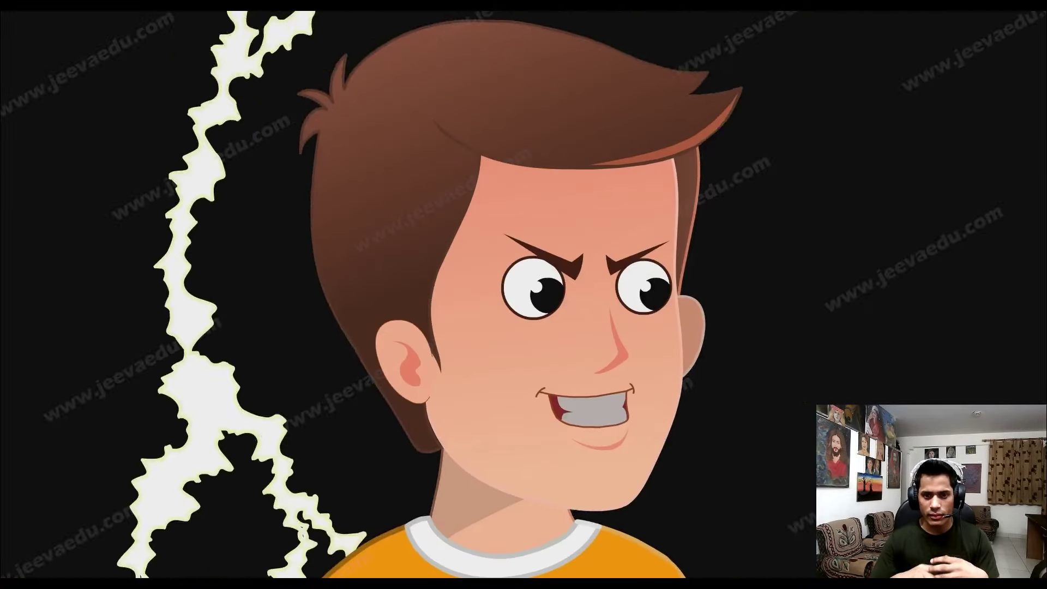
mouse_move(521, 538)
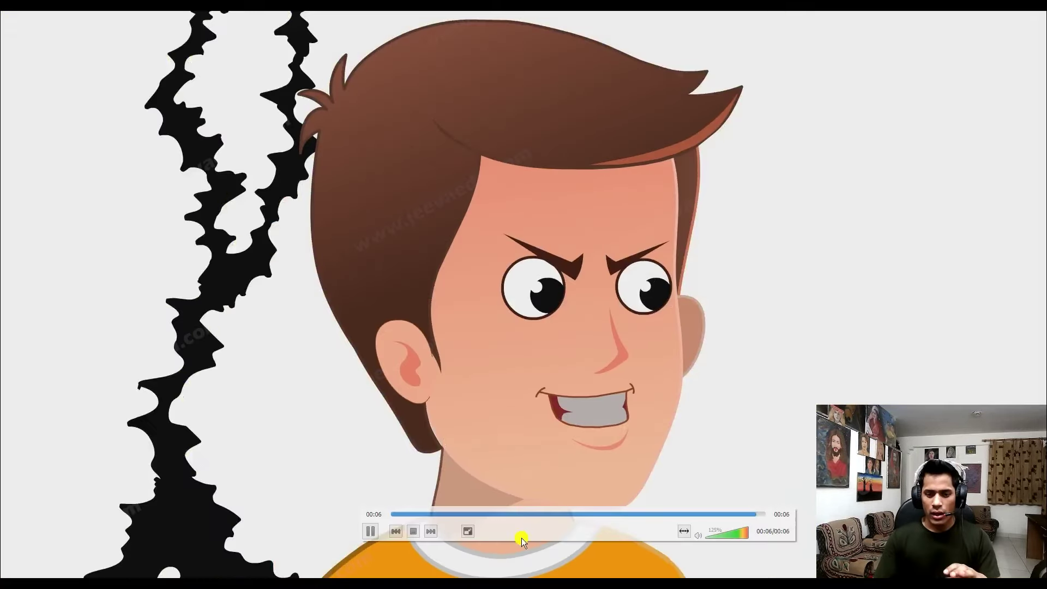